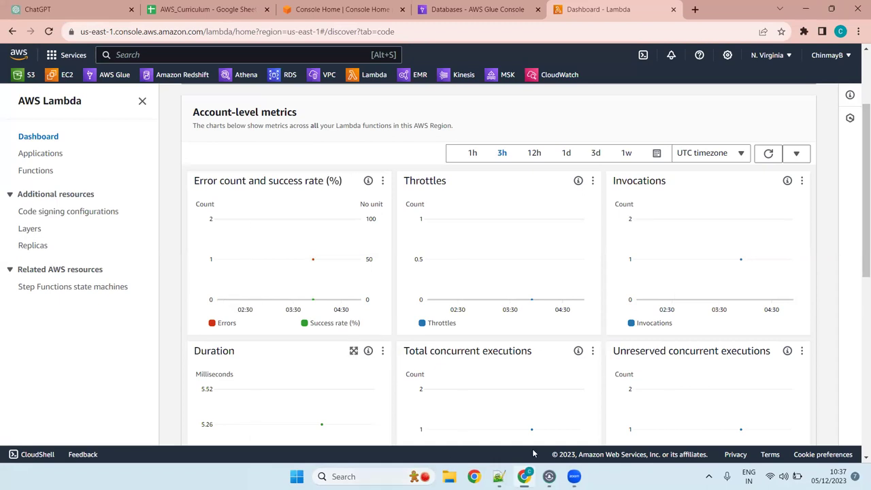
# Switch to Notepad++ and review the demo note about Lambda triggering a Glue job on an S3 put
pyautogui.click(499, 477)
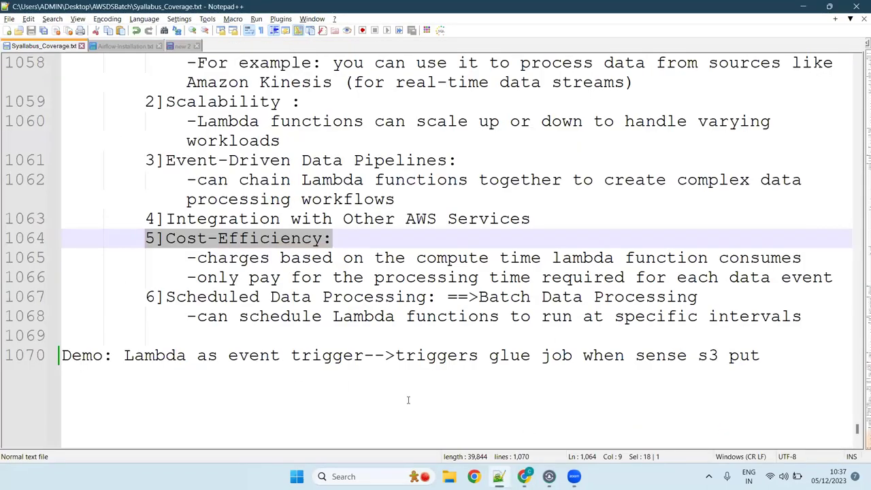
pyautogui.moveTo(761, 356); pyautogui.dragTo(61, 356)
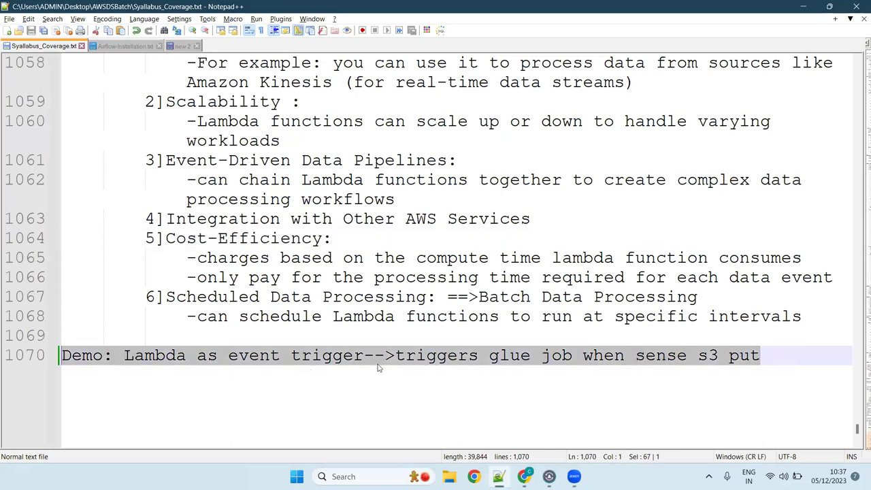
pyautogui.click(358, 355)
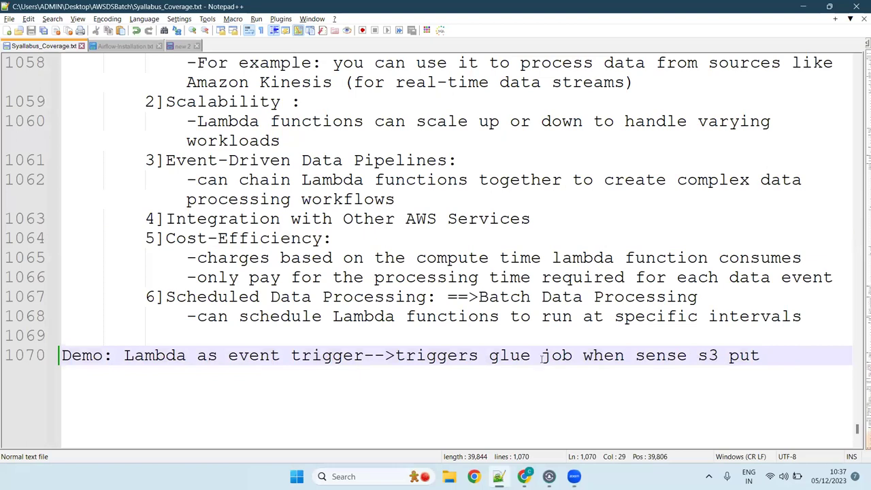
pyautogui.click(760, 355)
# Switch back to the AWS Lambda console in Chrome and start a new function named lambda_event_demo
pyautogui.click(523, 470)
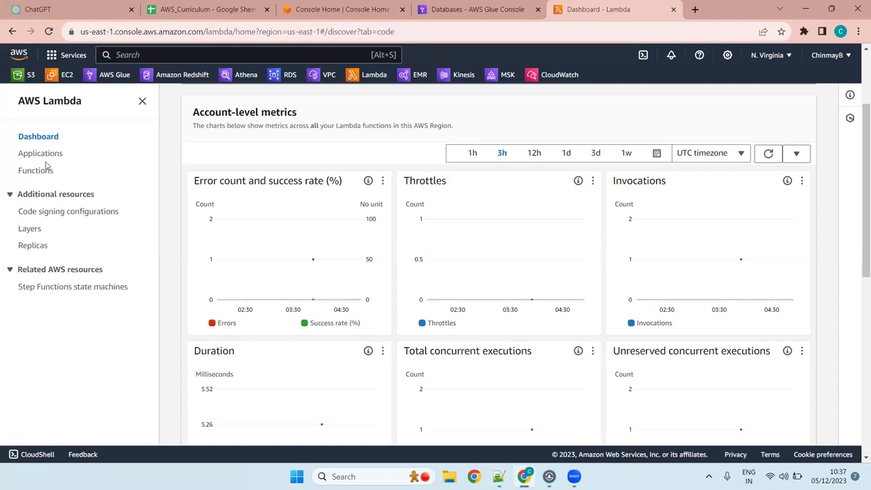
pyautogui.click(43, 172)
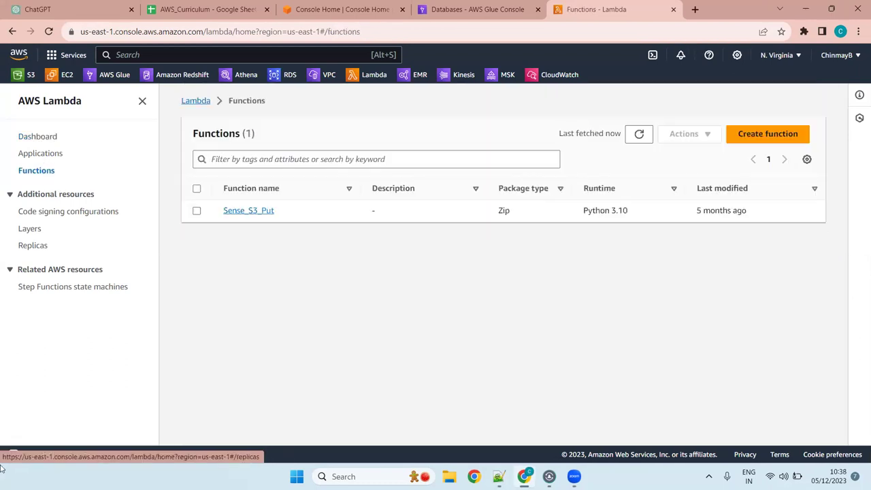
pyautogui.click(758, 137)
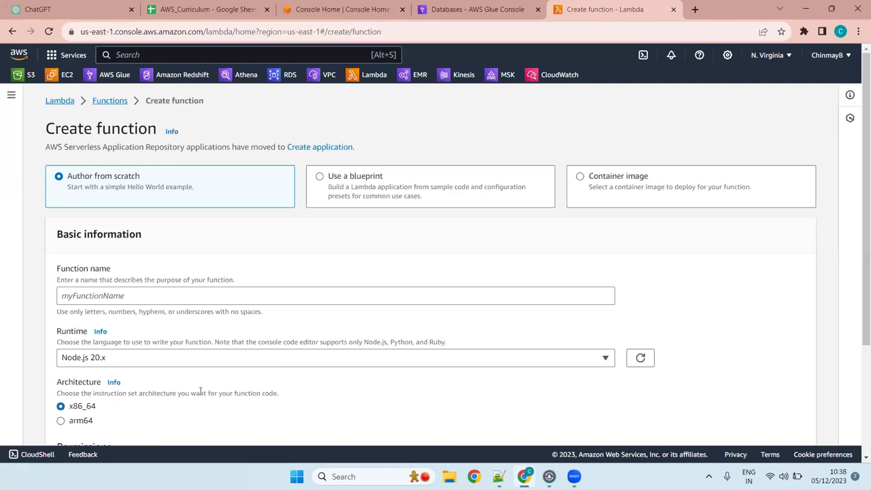
pyautogui.click(235, 296)
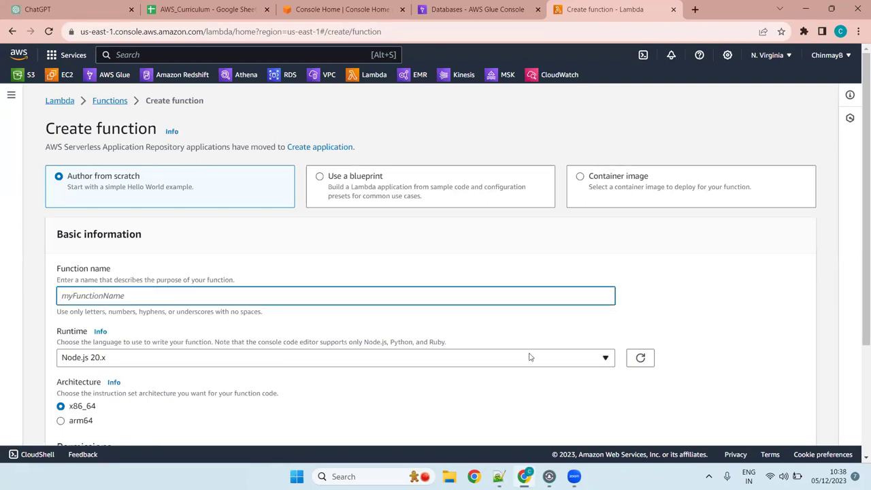
pyautogui.write('lambda_event_demo')
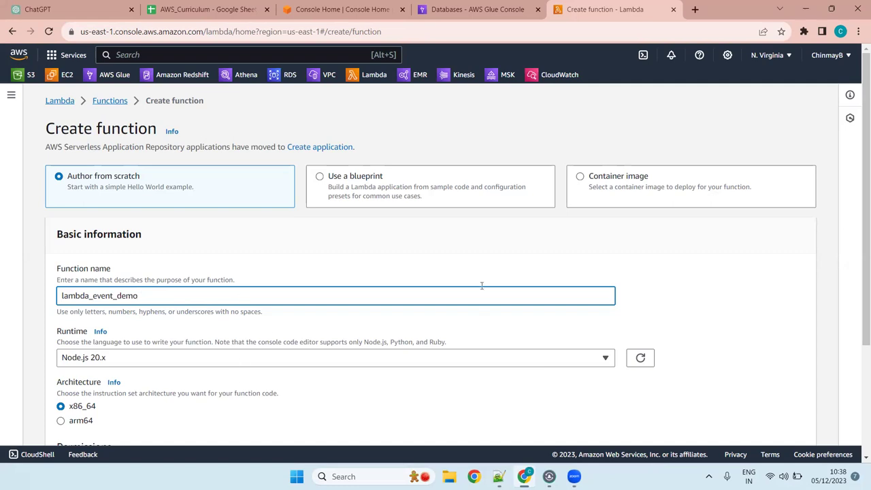
# Look through the supported runtimes and set the function's runtime to Python 3.8
pyautogui.scroll(-1, 858, 156)
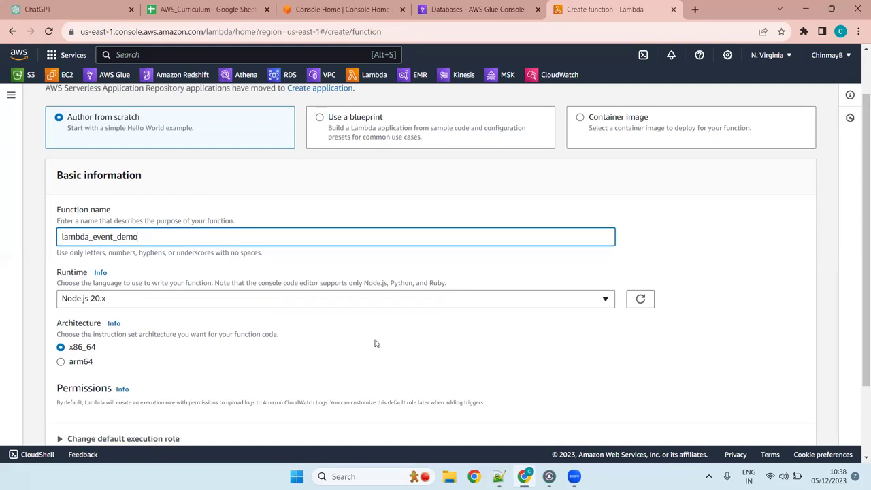
pyautogui.click(381, 305)
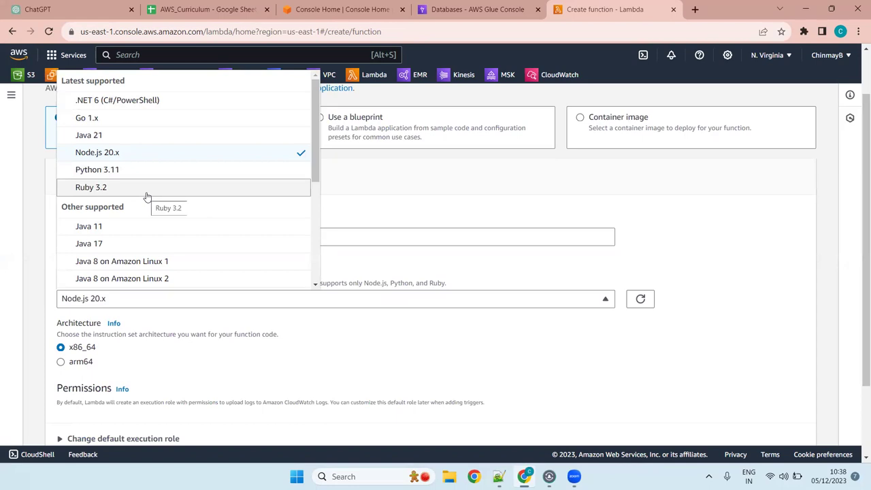
pyautogui.scroll(-3, 163, 223)
pyautogui.scroll(3, 163, 205)
pyautogui.scroll(-3, 166, 205)
pyautogui.scroll(-2, 167, 215)
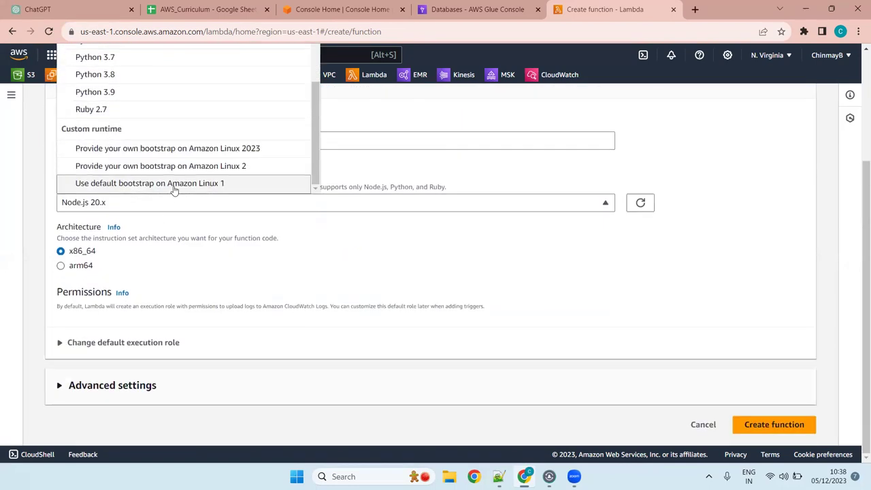
pyautogui.scroll(3, 171, 189)
pyautogui.scroll(-3, 172, 187)
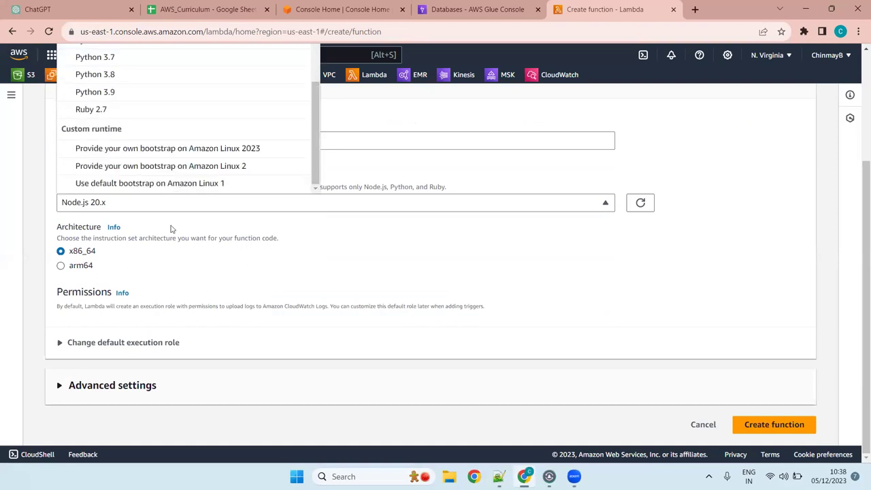
pyautogui.scroll(2, 158, 292)
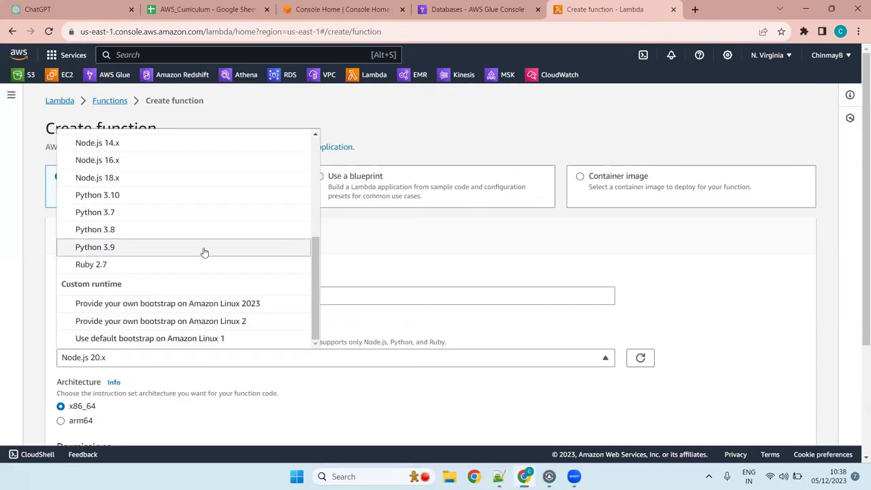
pyautogui.scroll(5, 204, 252)
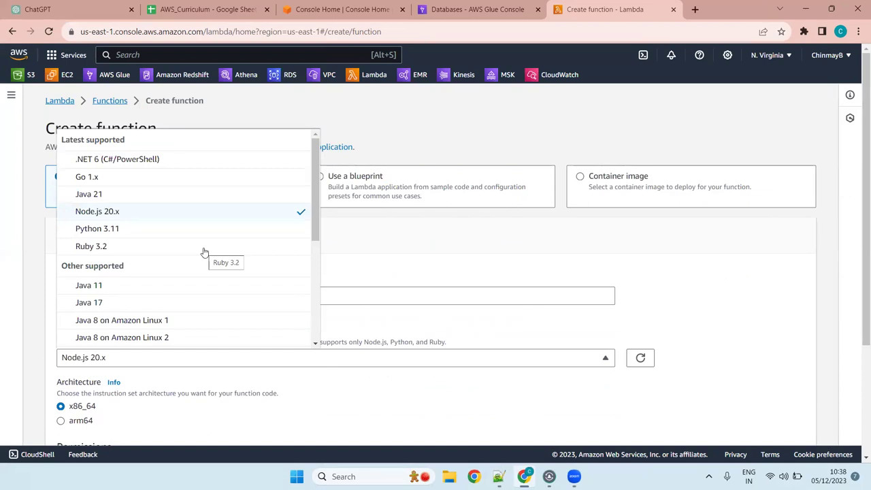
pyautogui.scroll(-5, 126, 258)
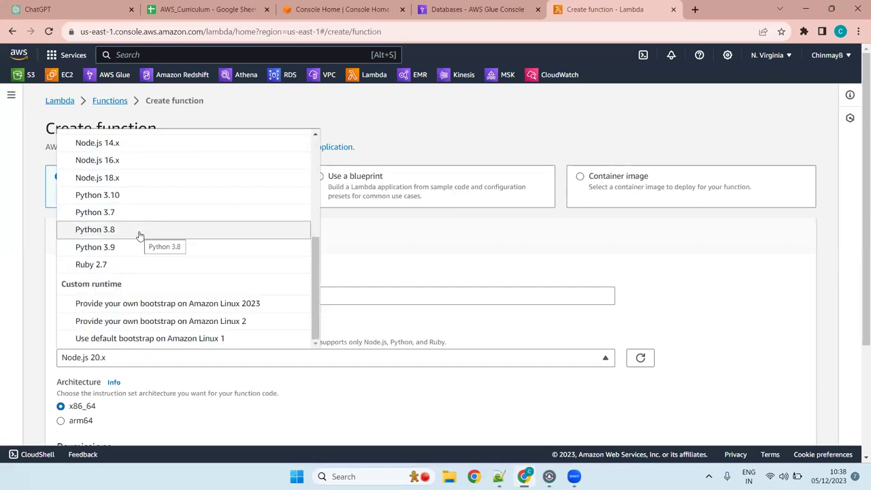
pyautogui.scroll(5, 149, 250)
pyautogui.scroll(-5, 149, 250)
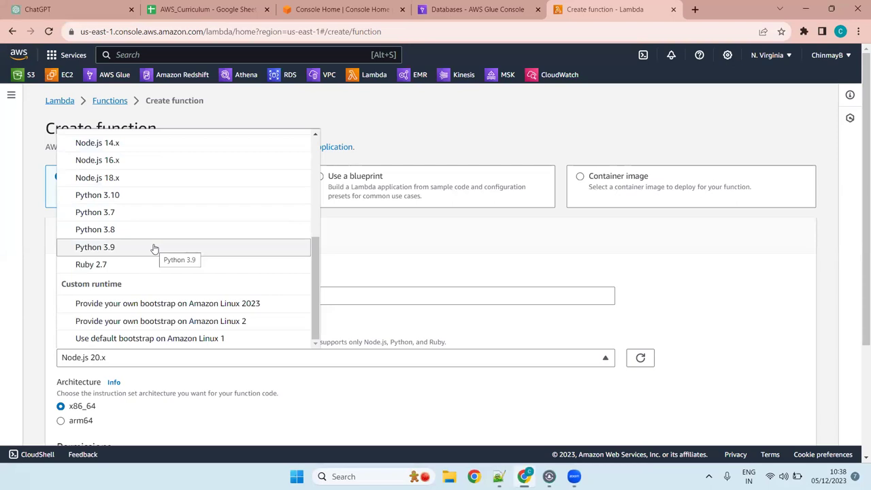
pyautogui.click(169, 233)
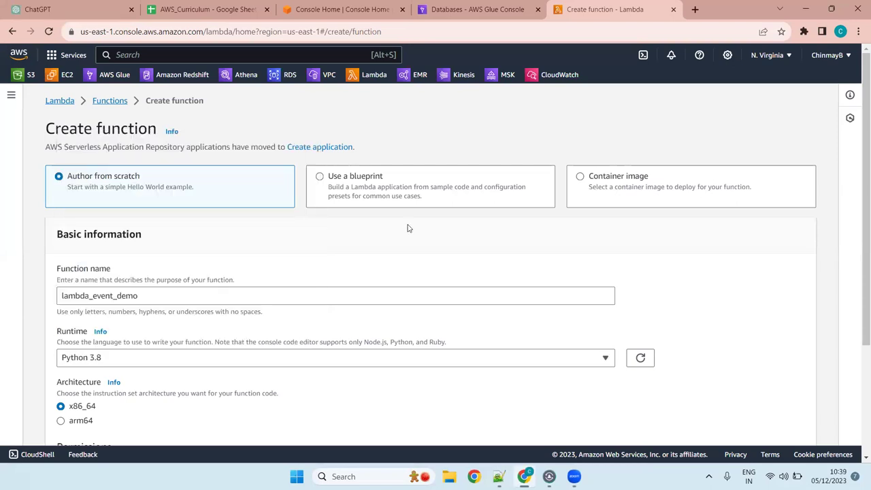
# Set the function's architecture to arm64 and show the options for changing the default execution role
pyautogui.scroll(-3, 858, 110)
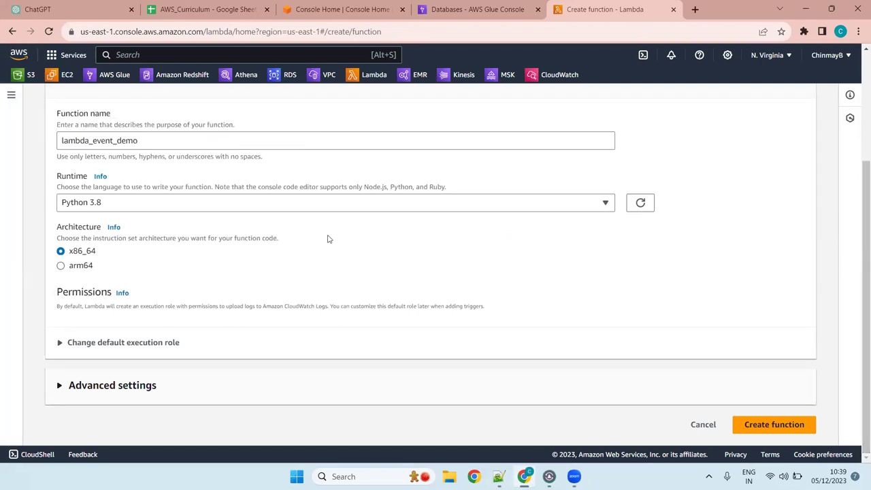
pyautogui.click(60, 266)
pyautogui.click(80, 342)
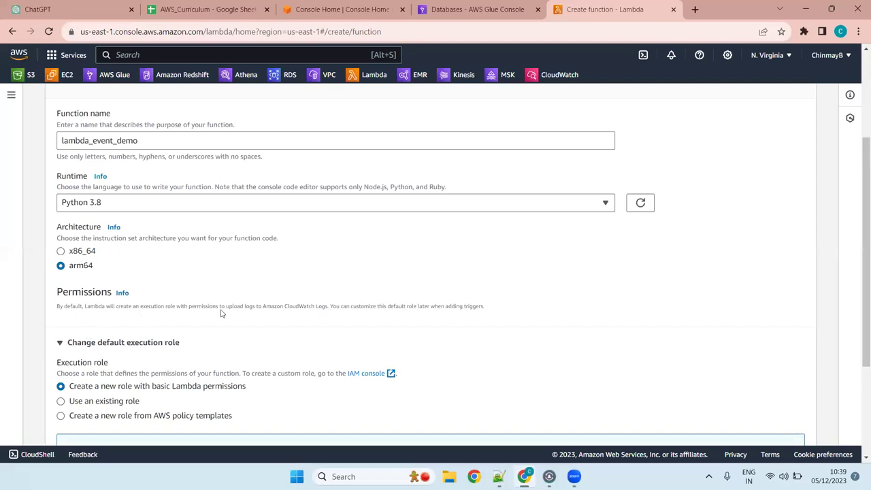
pyautogui.scroll(-3, 858, 262)
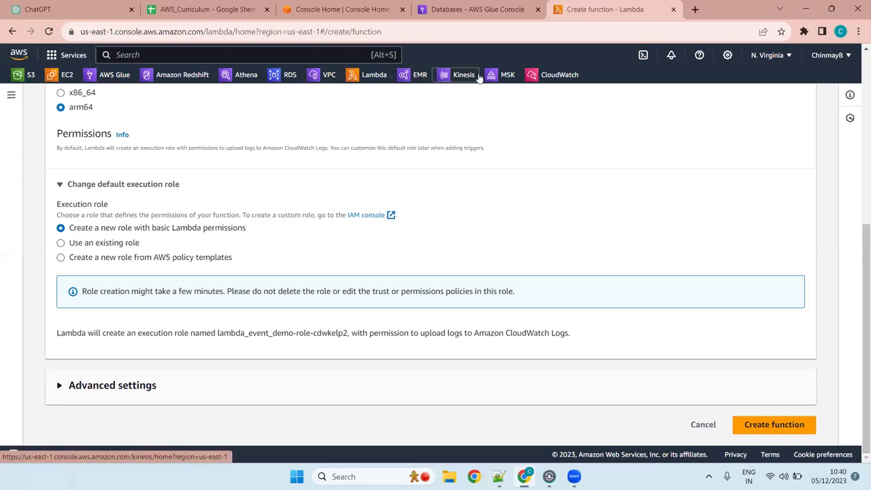
# Search the AWS services for "iam" and open IAM in a new browser tab, keeping the function form open
pyautogui.click(236, 55)
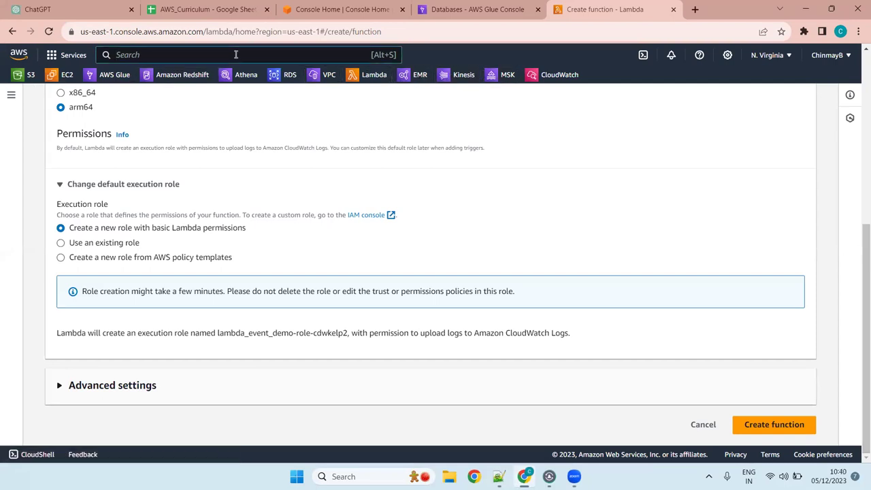
pyautogui.write('iam')
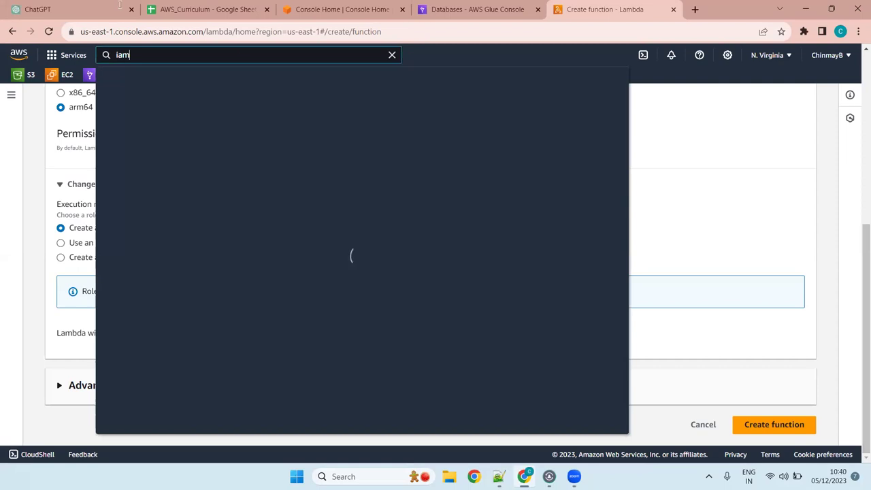
pyautogui.rightClick(276, 164)
pyautogui.click(334, 172)
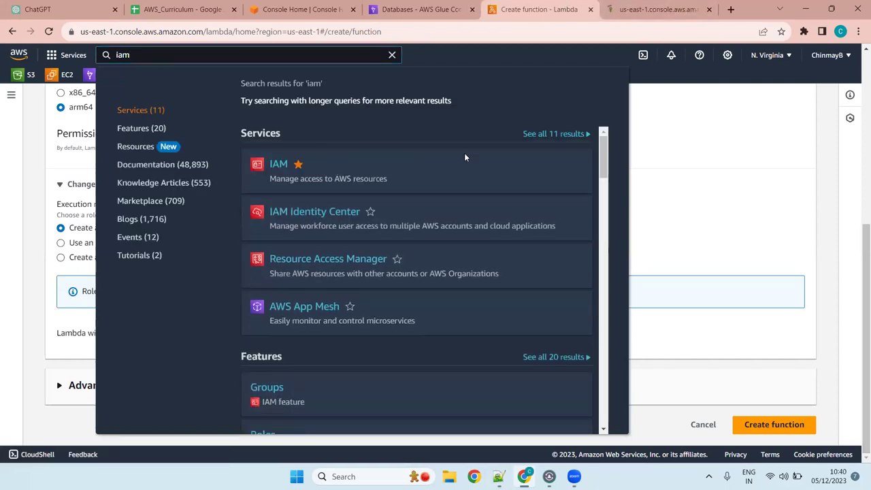
pyautogui.press('Escape')
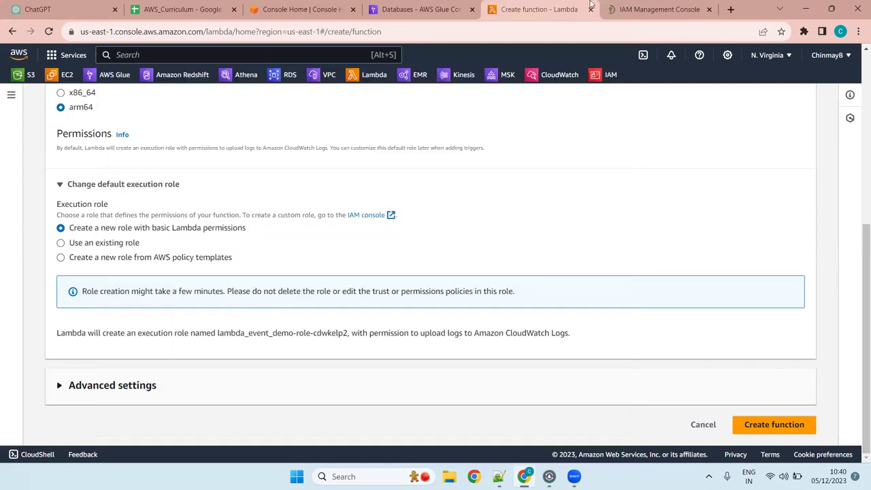
# Go to the IAM console, dismiss the Identity Center announcement and start creating a new role
pyautogui.click(617, 8)
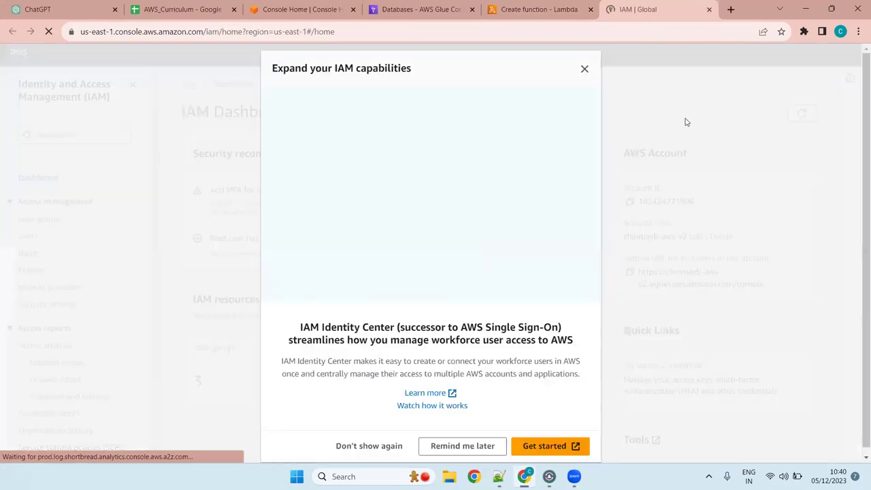
pyautogui.click(584, 69)
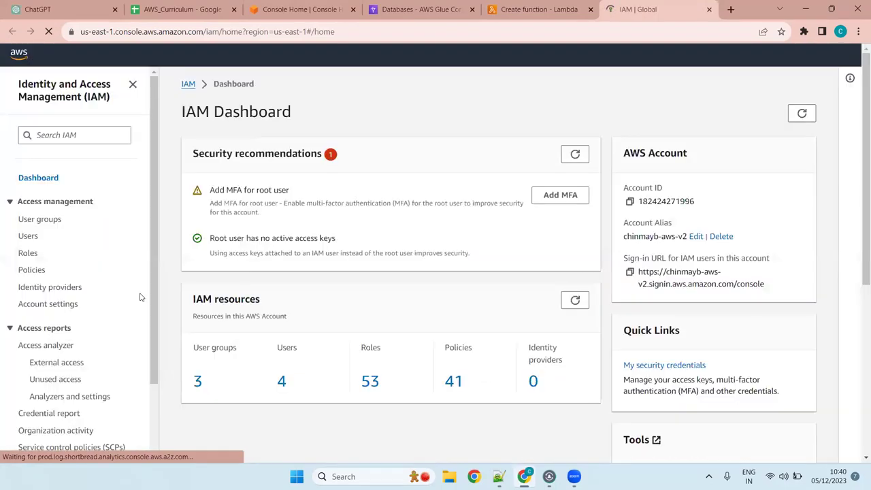
pyautogui.click(28, 255)
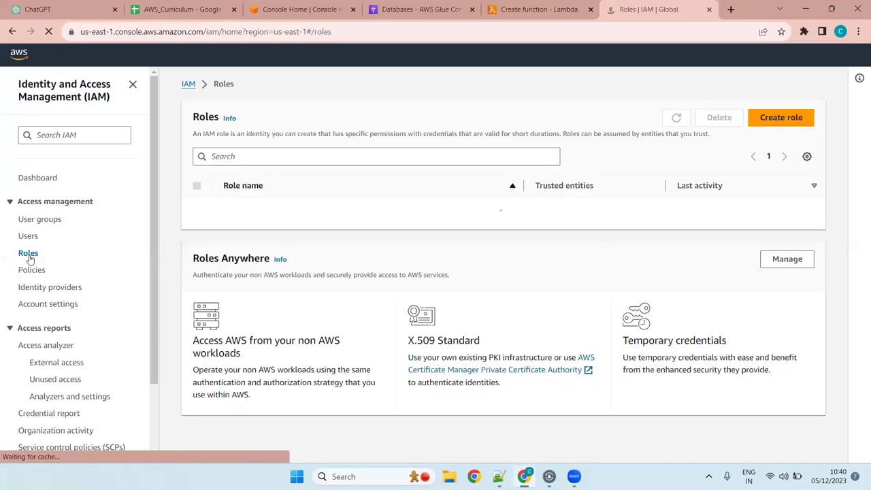
pyautogui.click(747, 118)
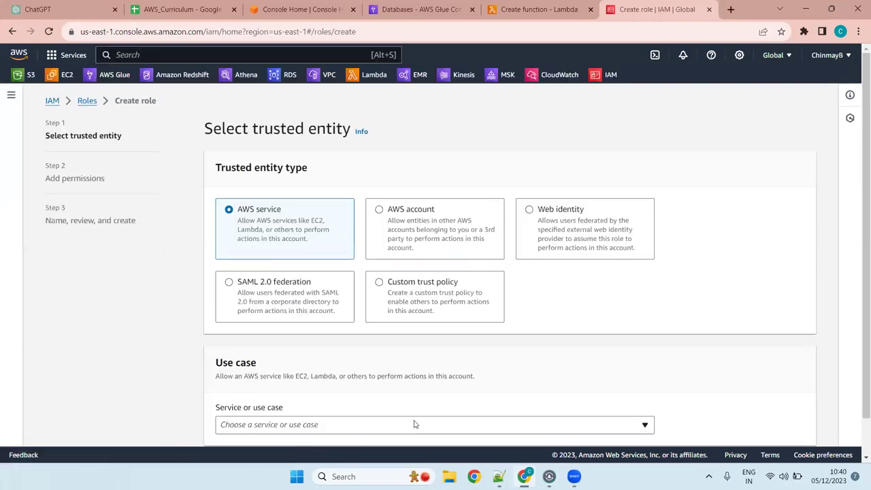
# Choose Lambda as the AWS service use case for the role's trusted entity and proceed to adding permissions
pyautogui.scroll(-1, 323, 367)
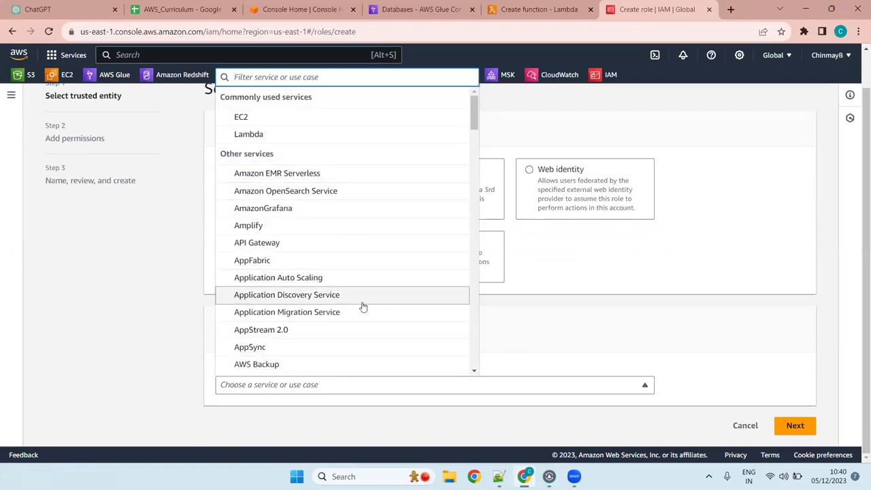
pyautogui.scroll(-8, 362, 308)
pyautogui.scroll(-3, 361, 307)
pyautogui.scroll(12, 364, 297)
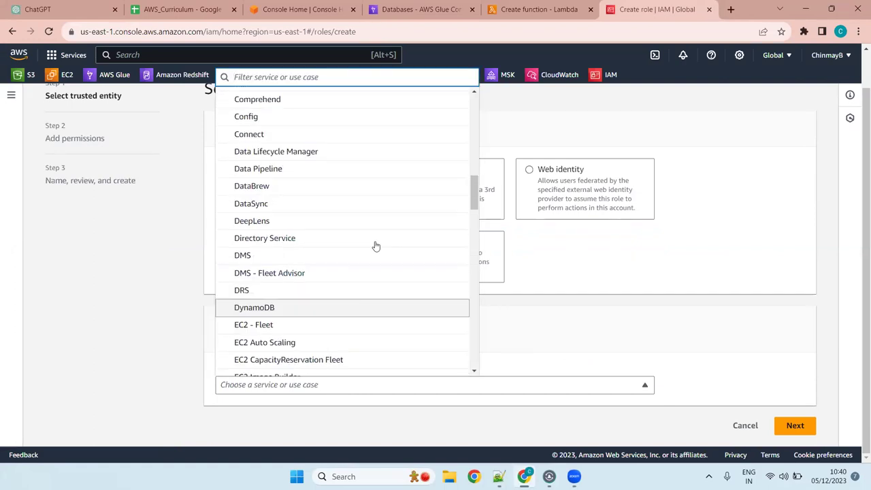
pyautogui.write('lamn')
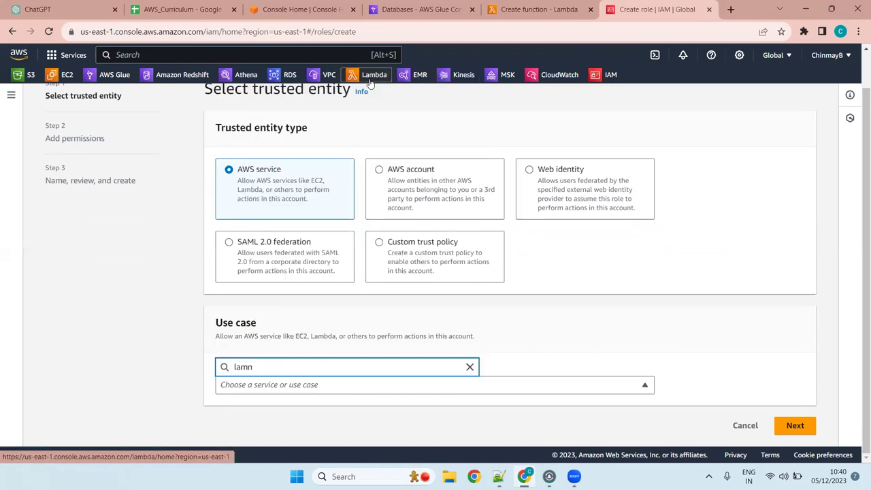
pyautogui.press('BackSpace')
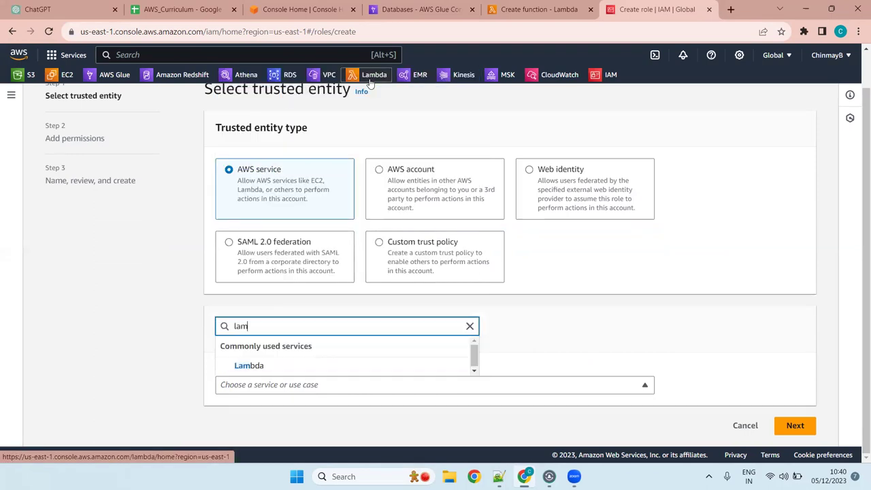
pyautogui.press('Down')
pyautogui.press('Return')
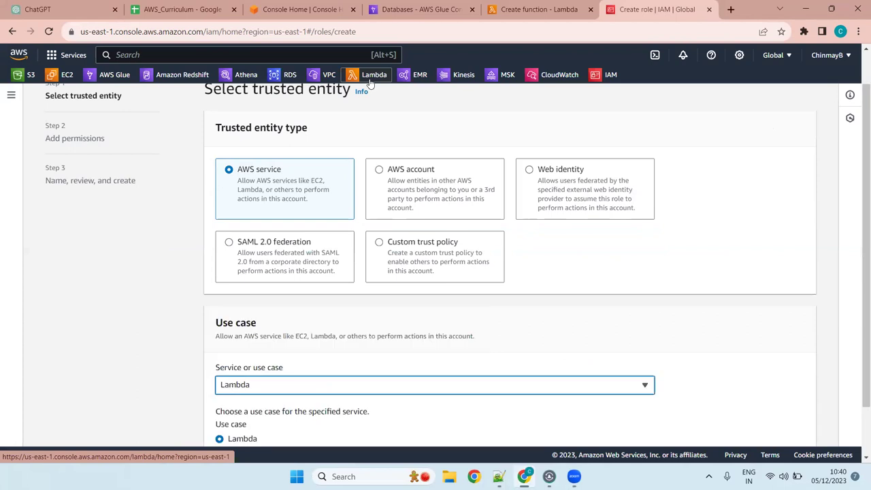
pyautogui.scroll(-1, 543, 270)
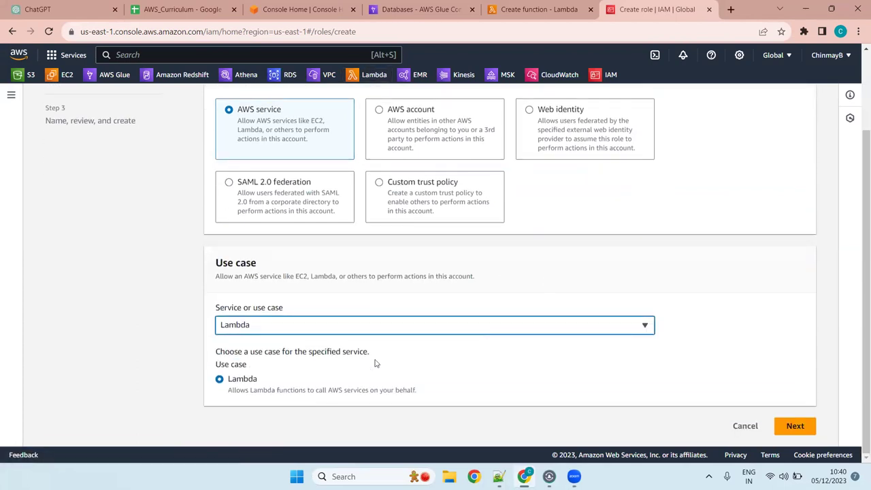
pyautogui.click(795, 425)
# Filter the permissions policies by "s3full" and select AmazonS3FullAccess for the new role
pyautogui.click(301, 221)
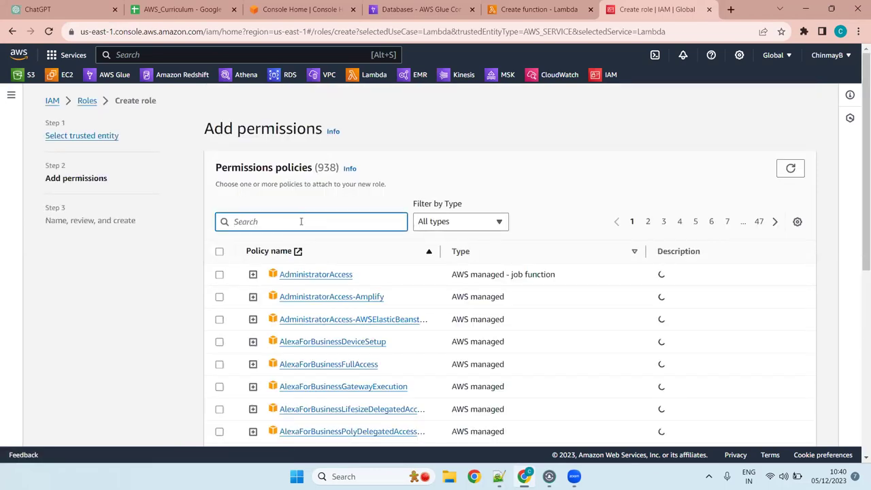
pyautogui.write('s3')
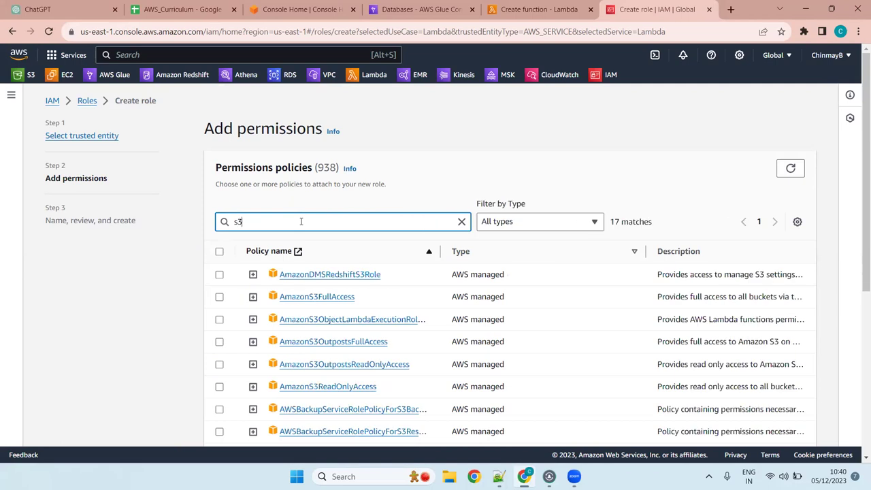
pyautogui.write('full')
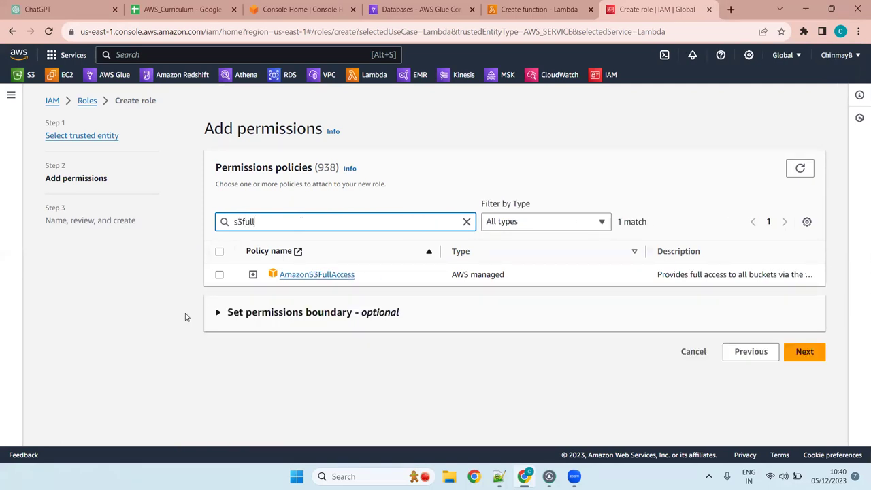
pyautogui.click(219, 285)
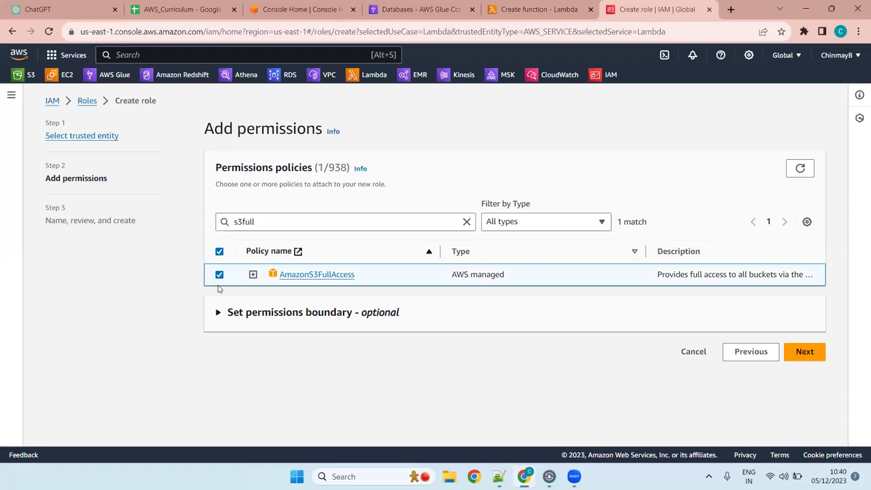
# Replace the policy filter with "glue" and add AWSGlueConsoleFullAccess to the role's selected policies
pyautogui.click(466, 222)
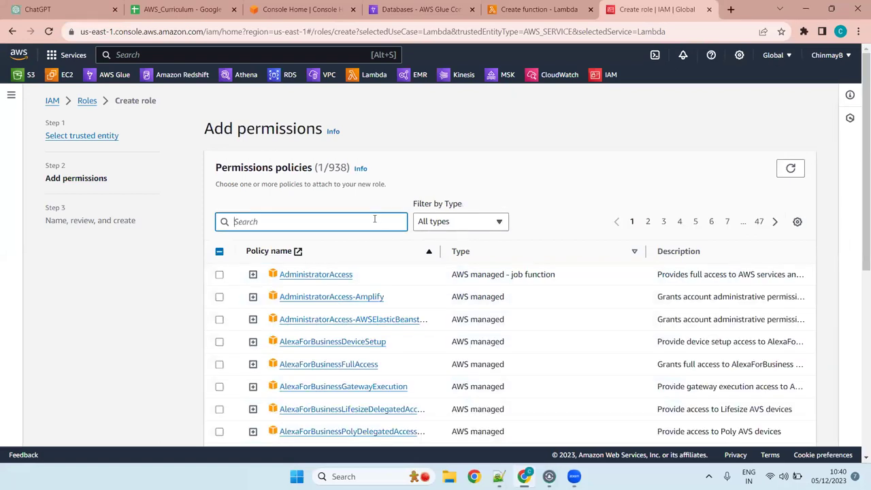
pyautogui.write('glue')
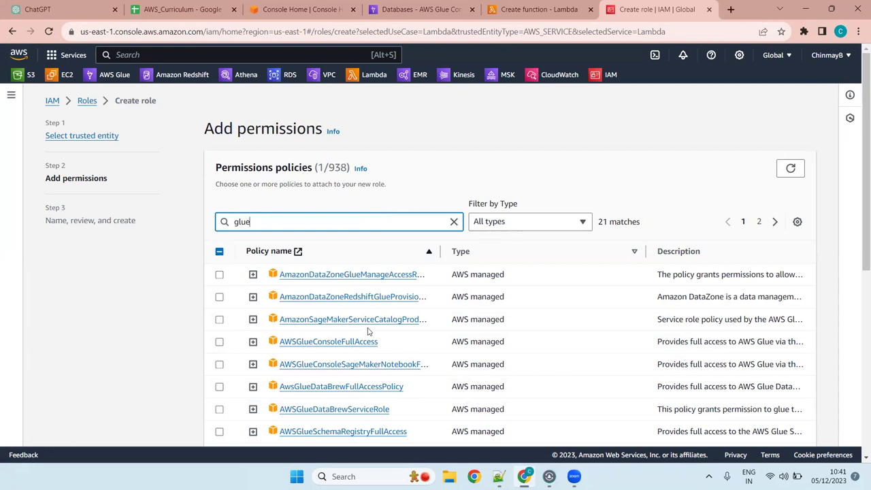
pyautogui.scroll(-4, 373, 325)
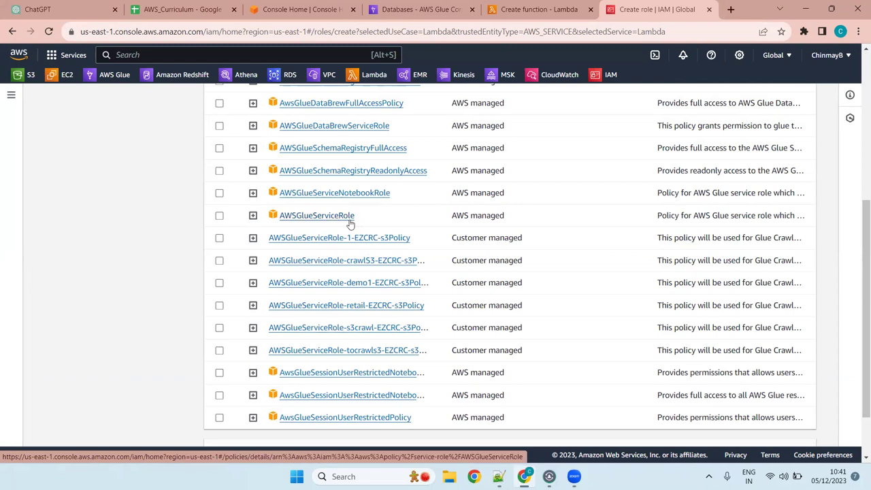
pyautogui.scroll(4, 350, 224)
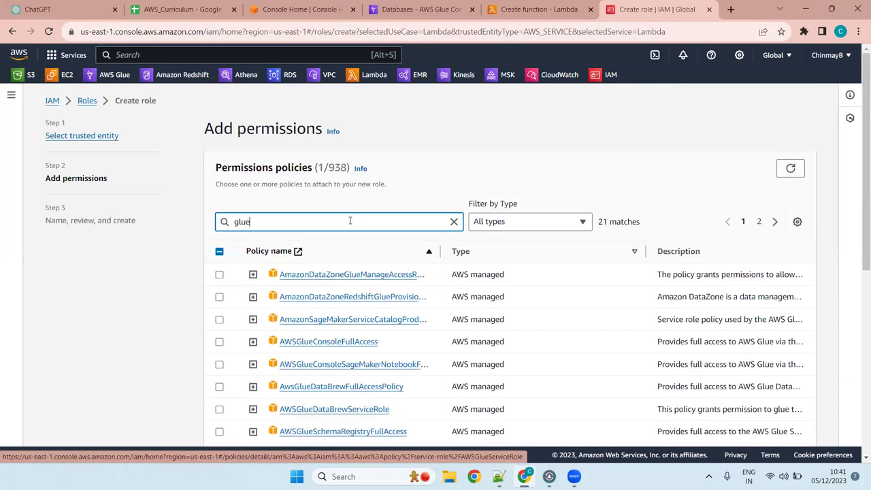
pyautogui.click(219, 342)
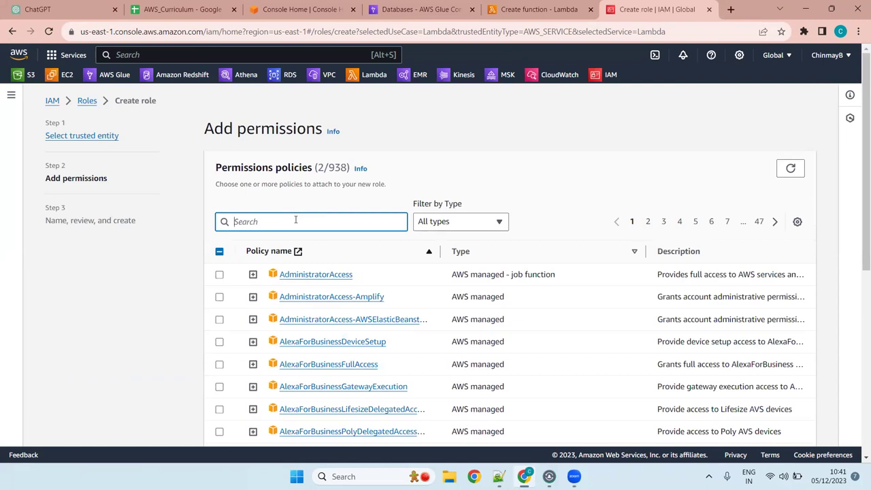
# Filter the policies by "cloudwatch", select CloudWatchEventsFullAccess and proceed to naming and reviewing the role
pyautogui.write('cloudw')
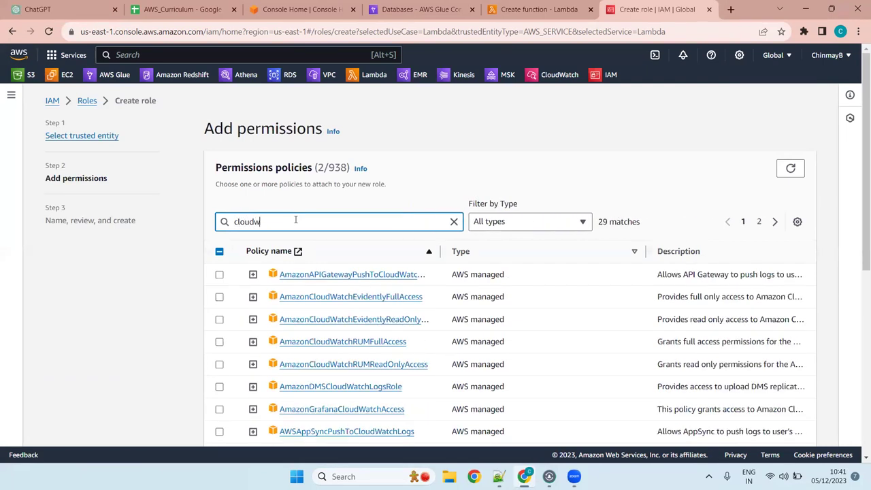
pyautogui.write('atch')
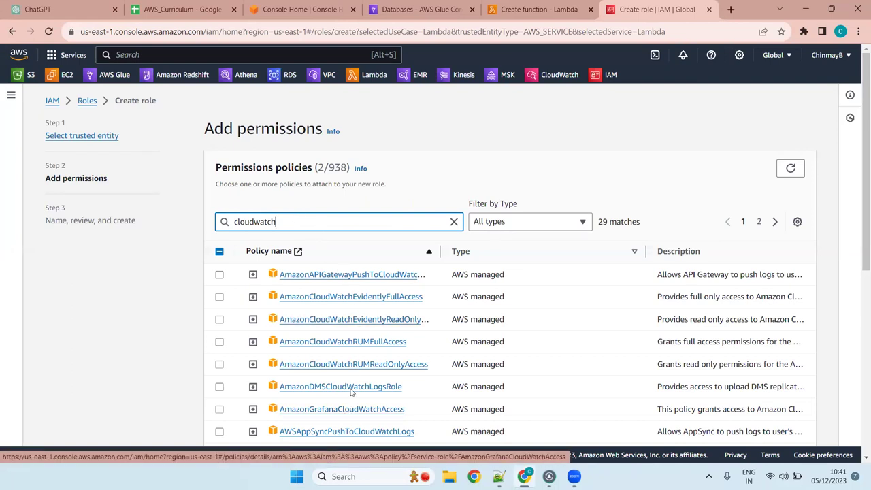
pyautogui.scroll(-4, 367, 344)
pyautogui.scroll(-1, 368, 344)
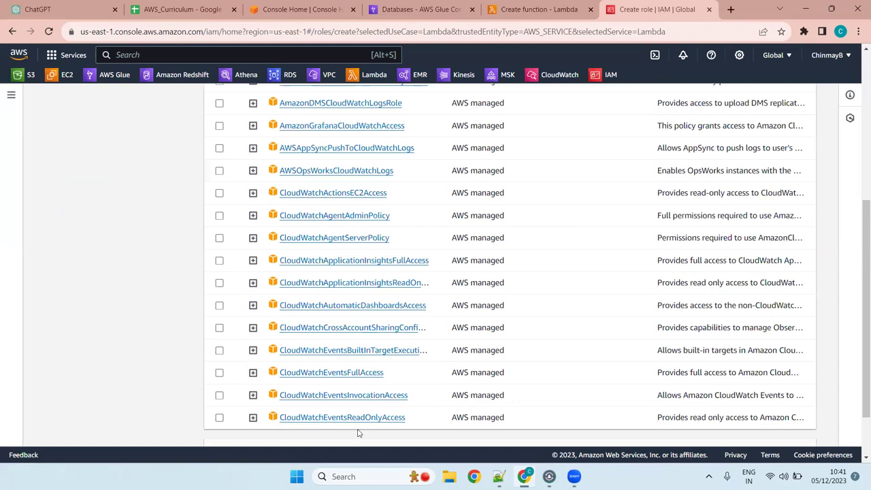
pyautogui.scroll(5, 338, 340)
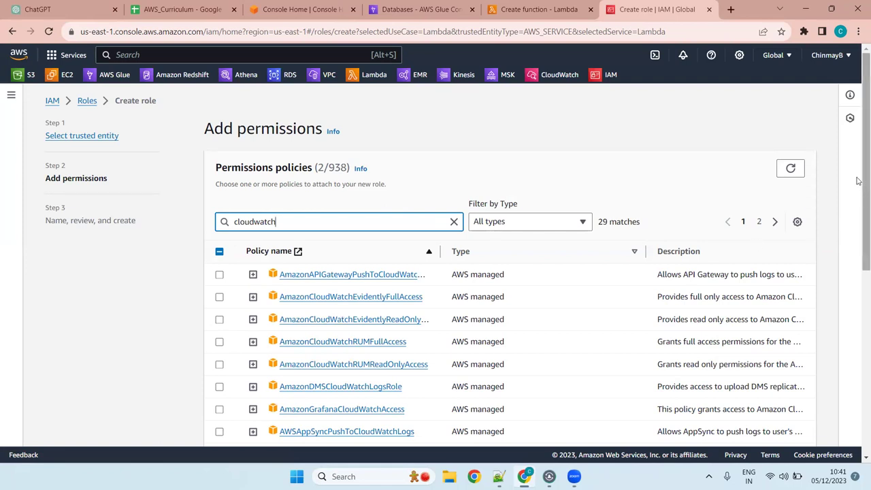
pyautogui.moveTo(859, 181); pyautogui.dragTo(859, 259)
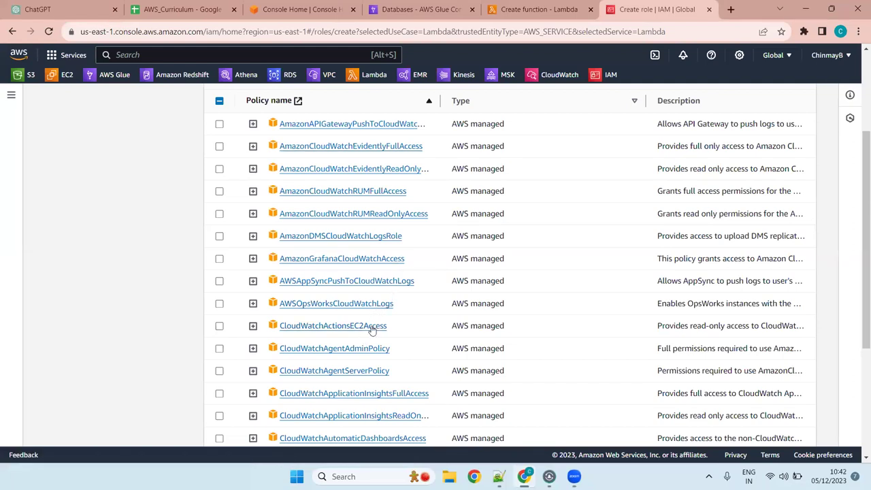
pyautogui.scroll(-3, 371, 334)
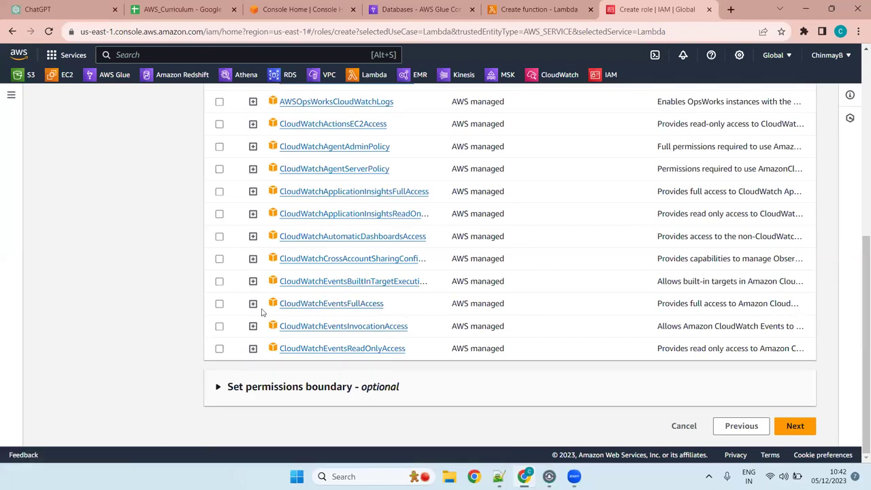
pyautogui.click(221, 304)
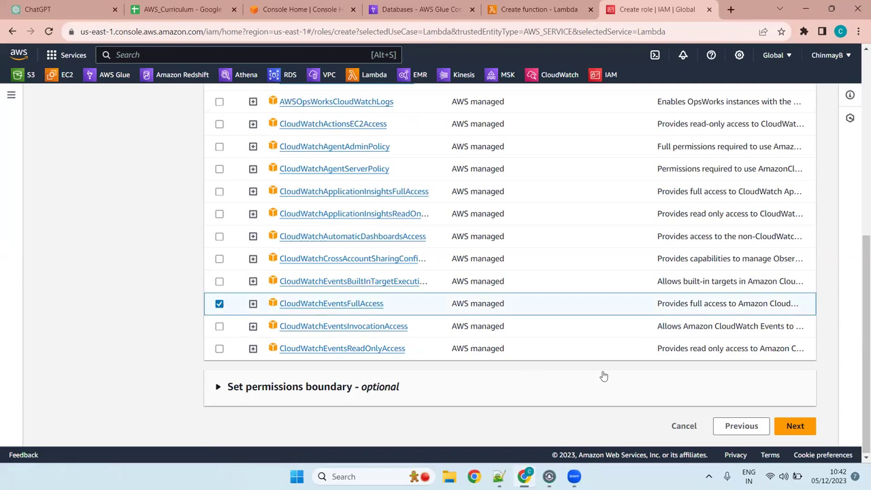
pyautogui.click(795, 428)
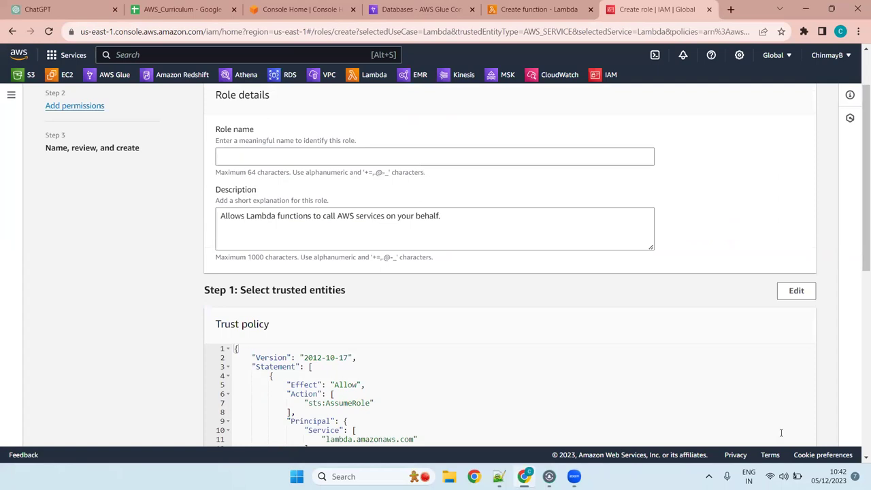
# Name the role aws_lambda_event_role, review its trust policy and permissions summary, and create it
pyautogui.click(310, 158)
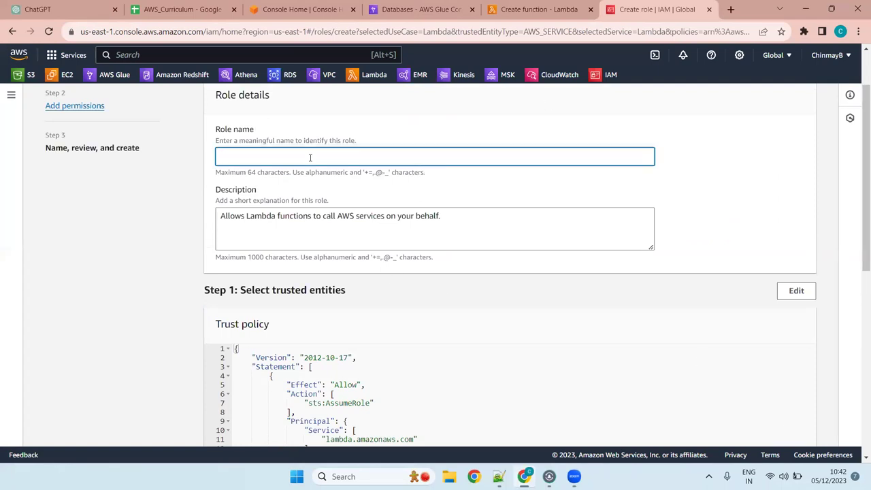
pyautogui.write('aws_lambda_event_role')
pyautogui.moveTo(859, 170)
pyautogui.mouseDown()
pyautogui.moveTo(859, 355)
pyautogui.moveTo(859, 167)
pyautogui.mouseUp()
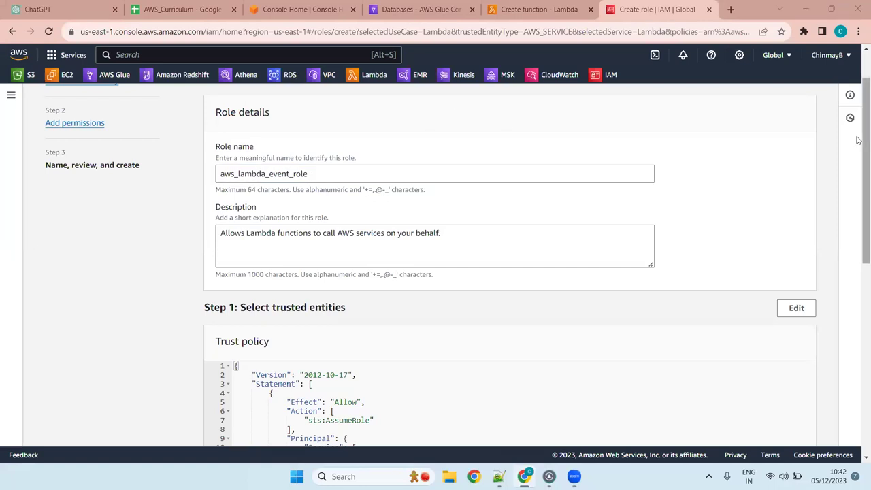
pyautogui.click(860, 62)
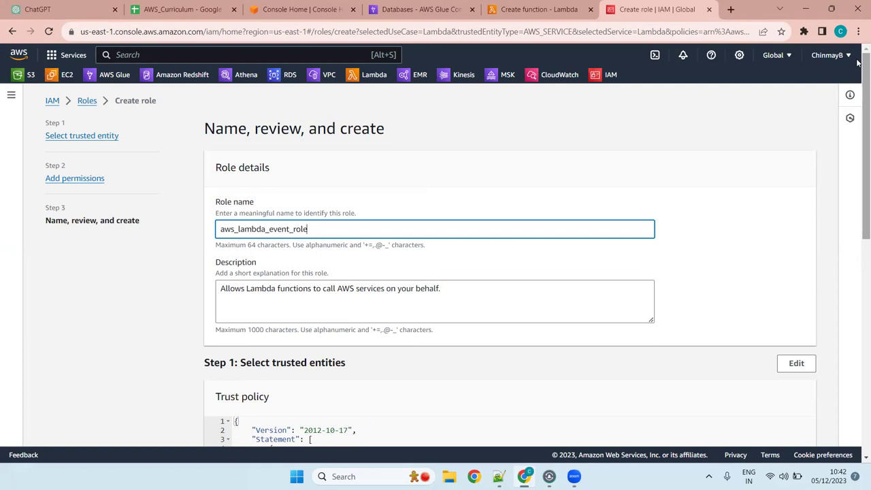
pyautogui.scroll(-1, 859, 225)
pyautogui.moveTo(859, 225); pyautogui.dragTo(851, 409)
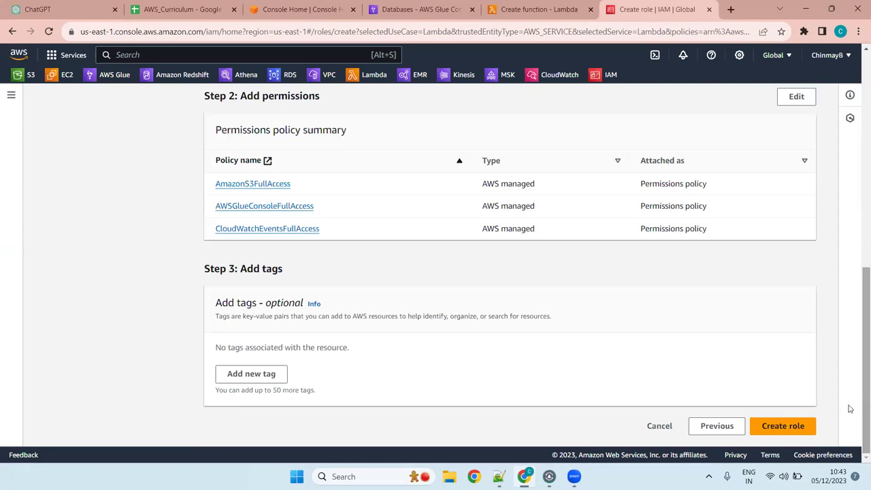
pyautogui.click(784, 428)
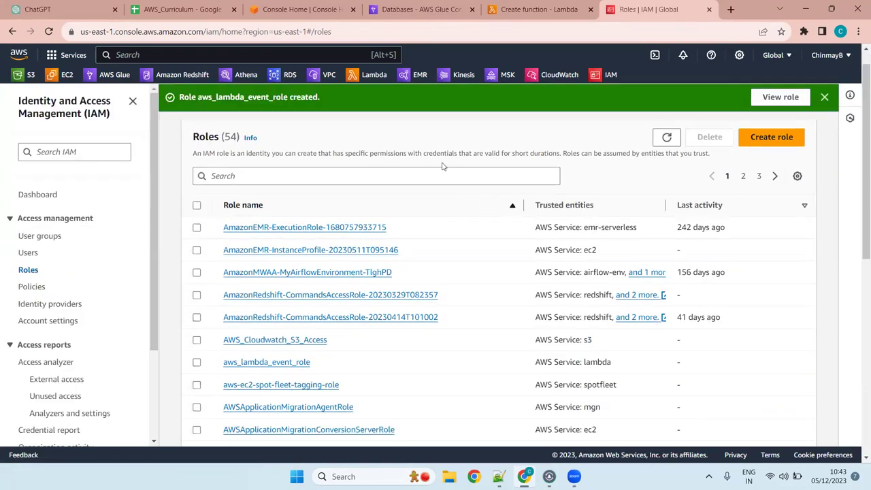
# Filter the roles by "aws" and open aws_lambda_event_role to examine its attached permissions policies
pyautogui.click(328, 178)
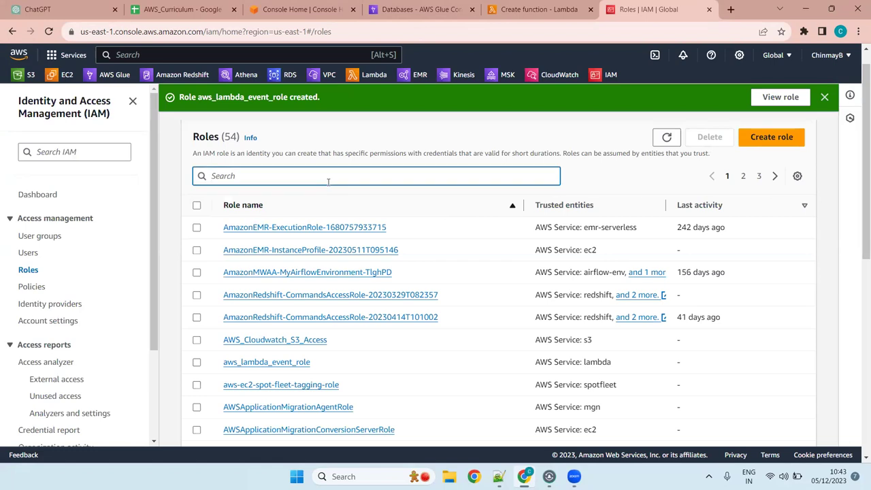
pyautogui.write('aws')
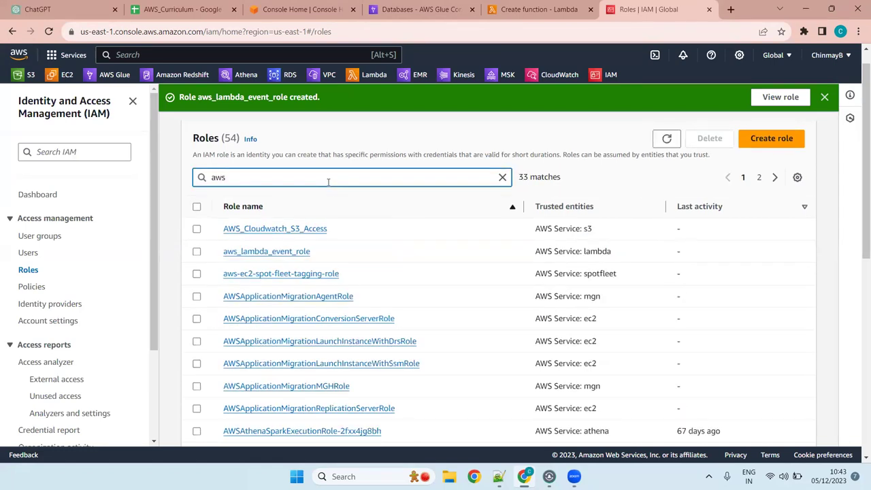
pyautogui.click(269, 252)
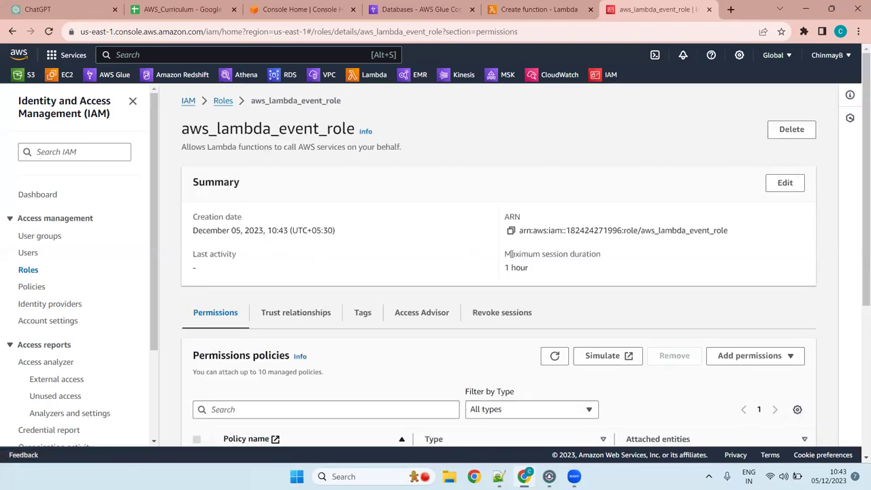
pyautogui.scroll(-3, 278, 263)
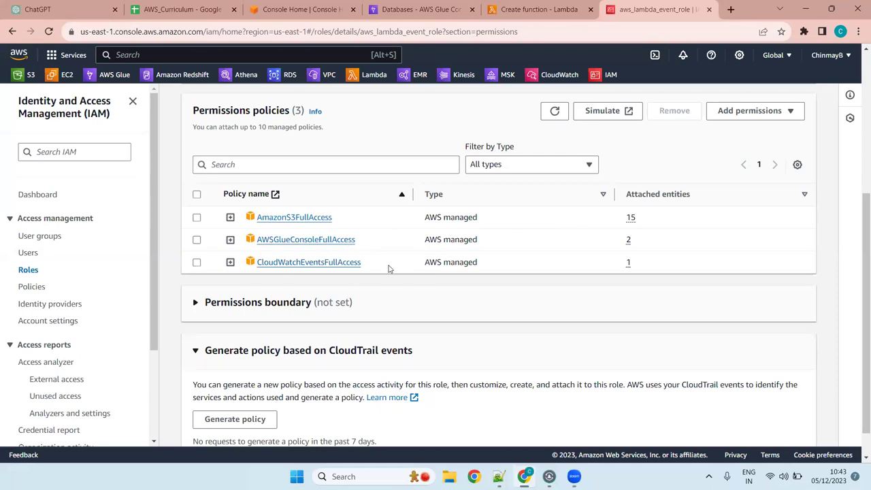
pyautogui.scroll(3, 389, 269)
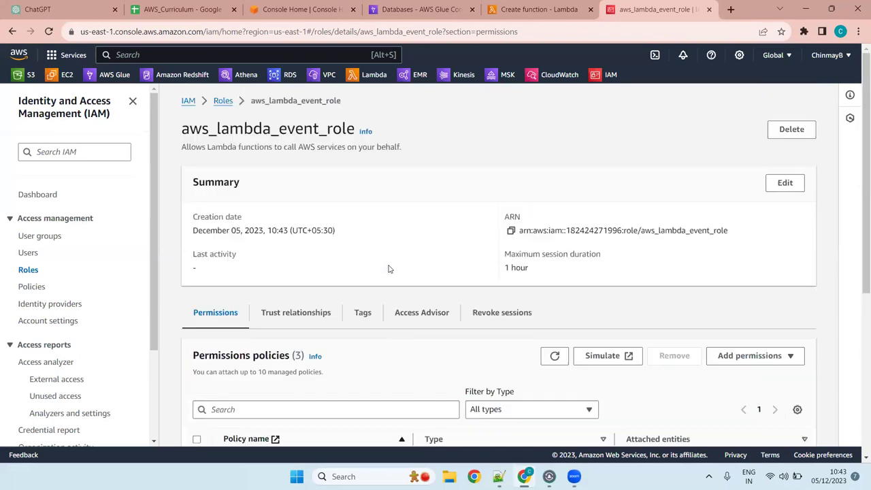
# Return to the Lambda function form and set the execution role to the existing role aws_lambda_event_role
pyautogui.click(517, 9)
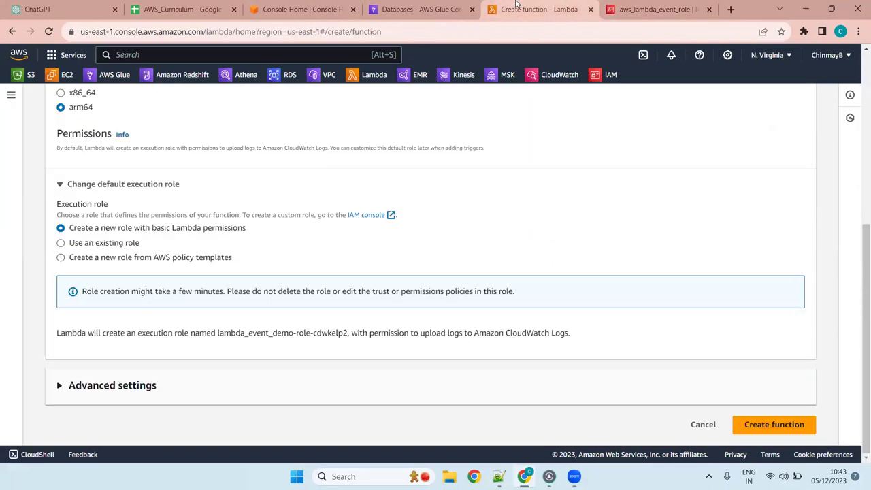
pyautogui.click(117, 247)
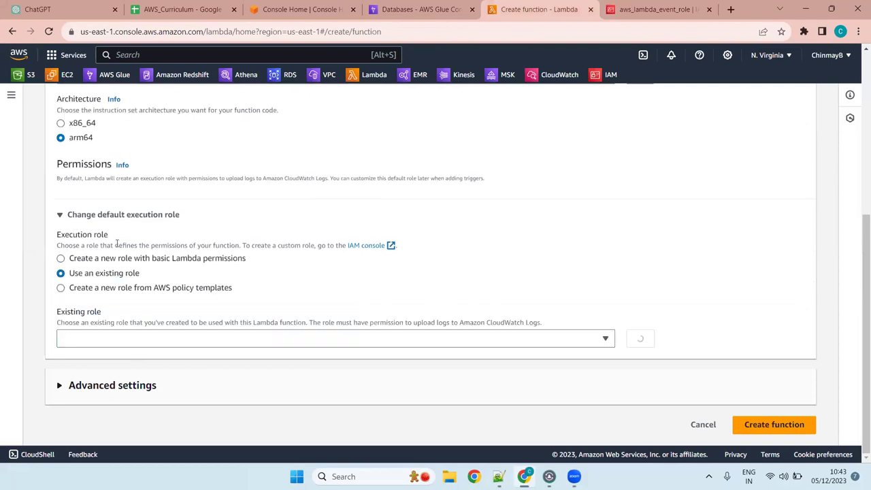
pyautogui.click(165, 338)
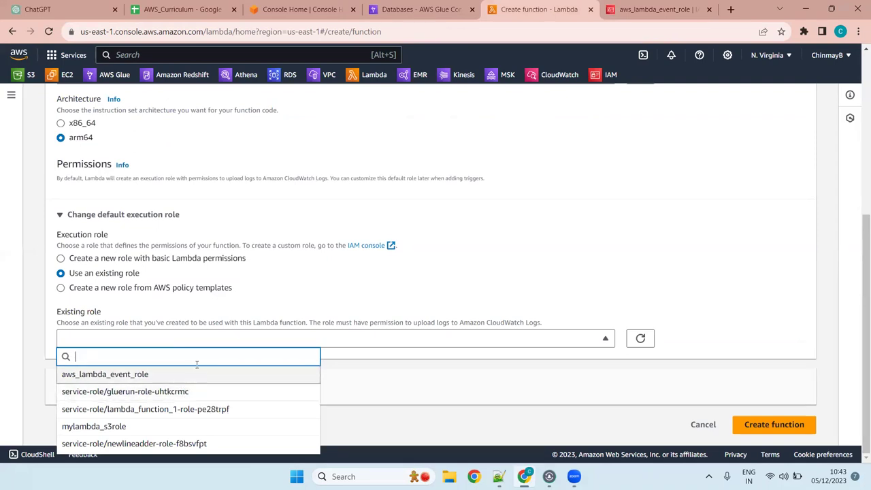
pyautogui.click(179, 376)
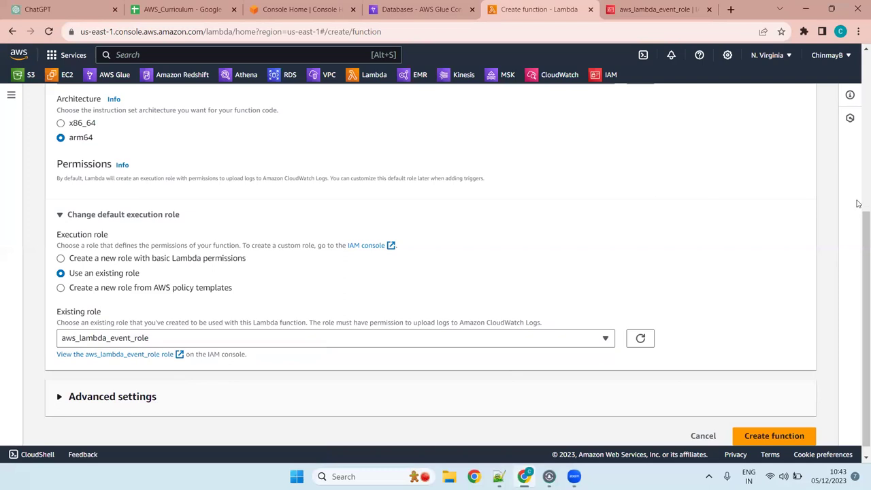
# Look over the function's advanced settings without enabling any of them, and create the function
pyautogui.scroll(-1, 859, 225)
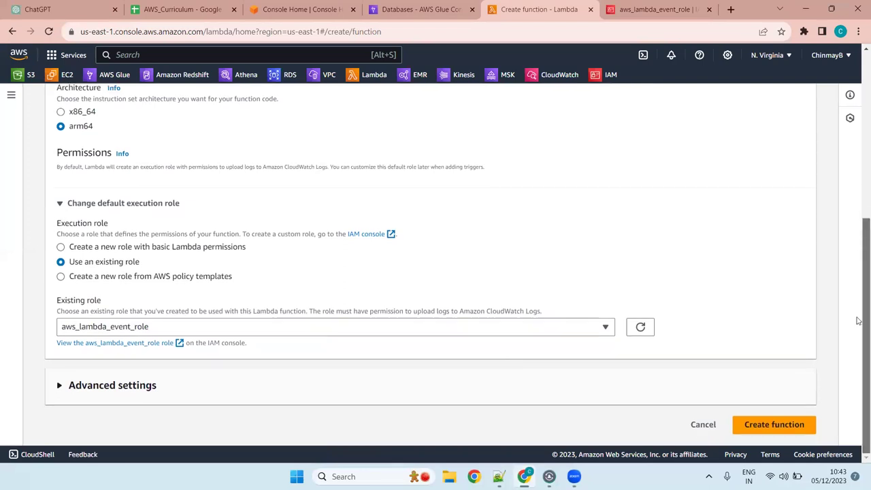
pyautogui.click(145, 384)
pyautogui.scroll(-2, 251, 283)
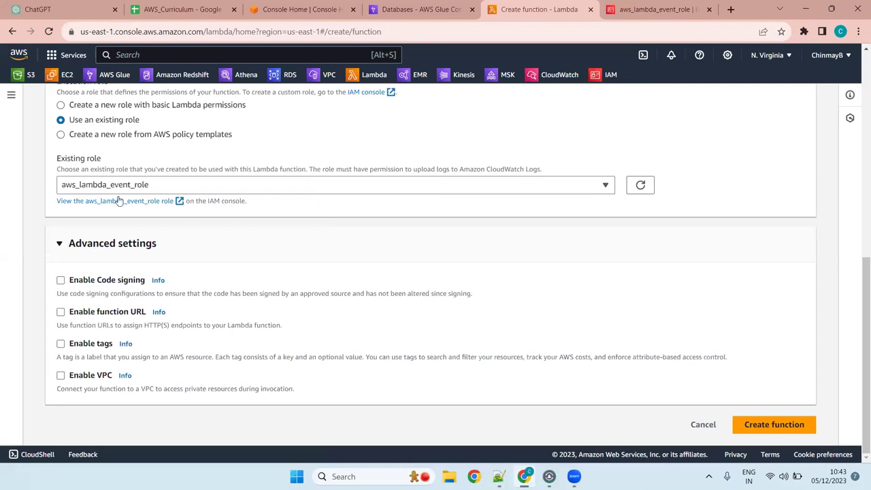
pyautogui.click(112, 244)
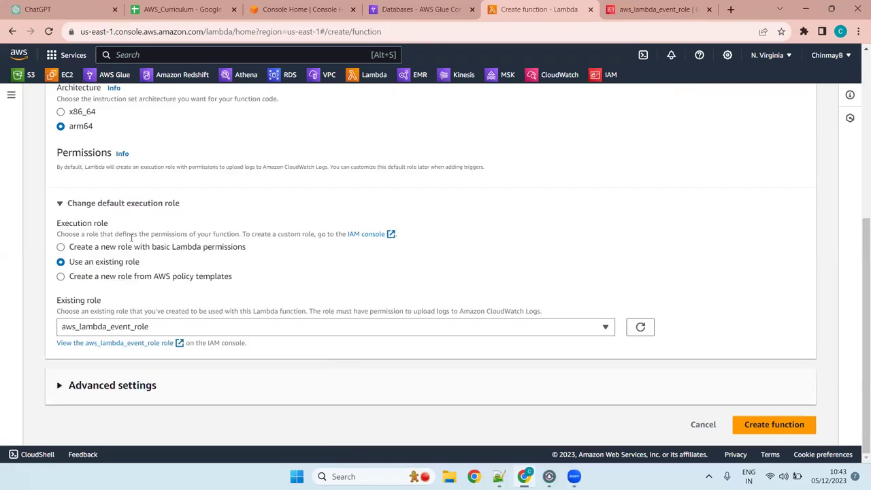
pyautogui.click(768, 426)
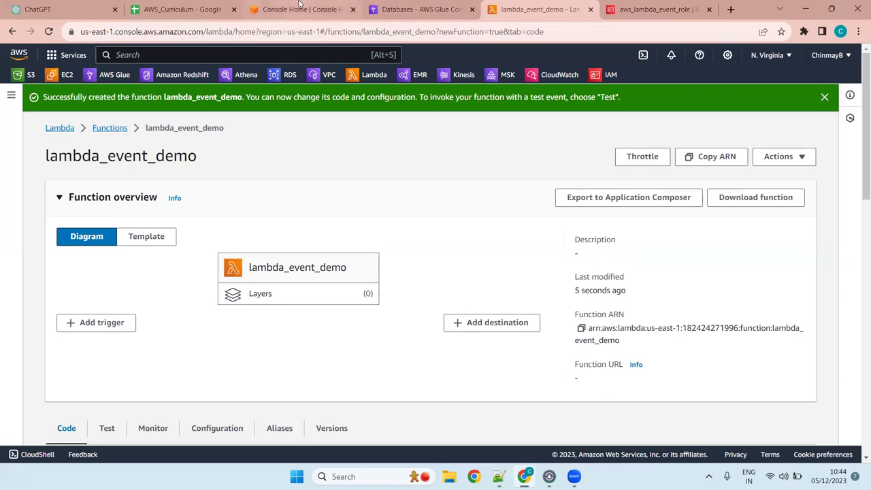
# From the AWS Console Home, open the S3 bucket list and dismiss the Amazon Q introduction
pyautogui.click(299, 8)
pyautogui.click(575, 299)
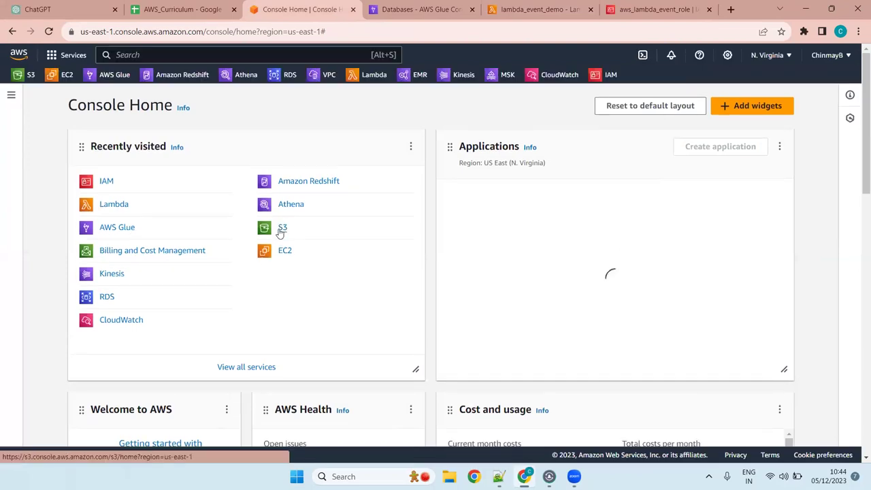
pyautogui.click(282, 229)
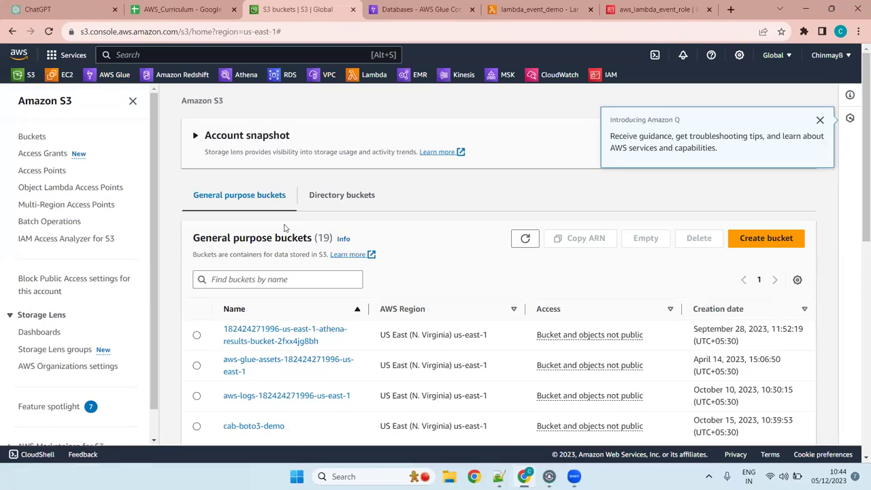
pyautogui.click(822, 120)
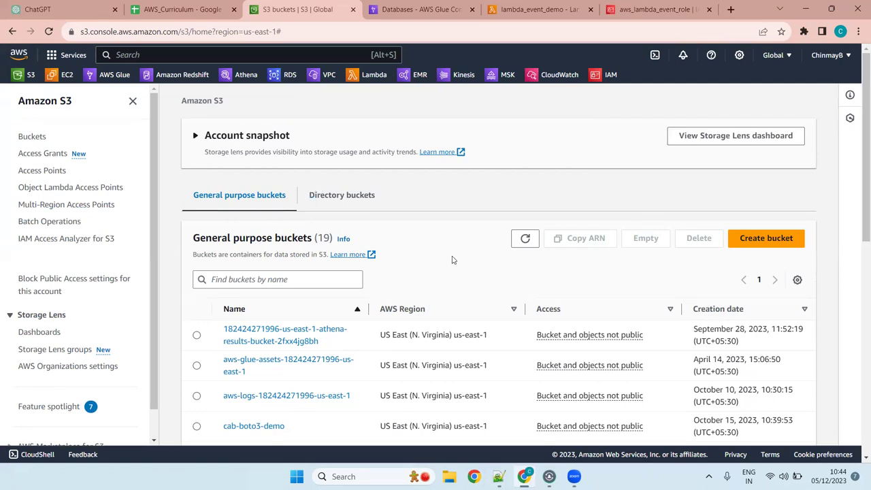
# Look through the general purpose buckets and examine the folders in the cab-outputbucket bucket
pyautogui.scroll(-7, 453, 260)
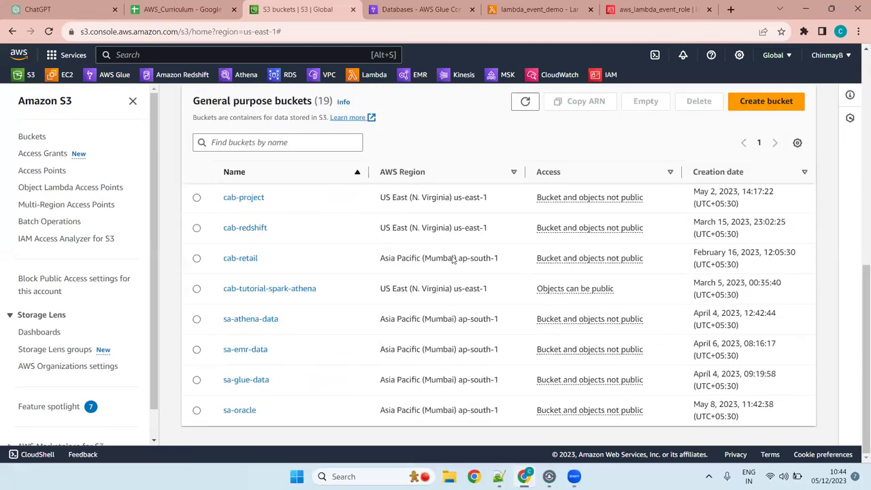
pyautogui.scroll(10, 350, 331)
pyautogui.scroll(-5, 234, 281)
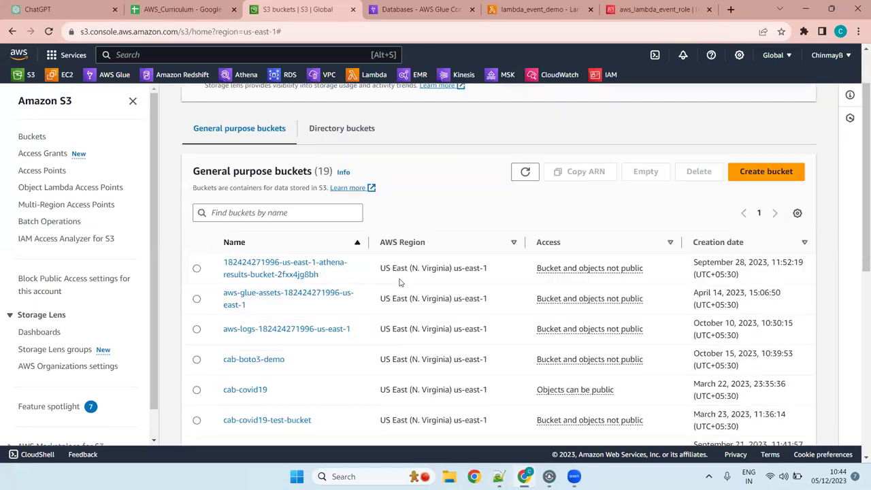
pyautogui.moveTo(861, 206); pyautogui.dragTo(859, 264)
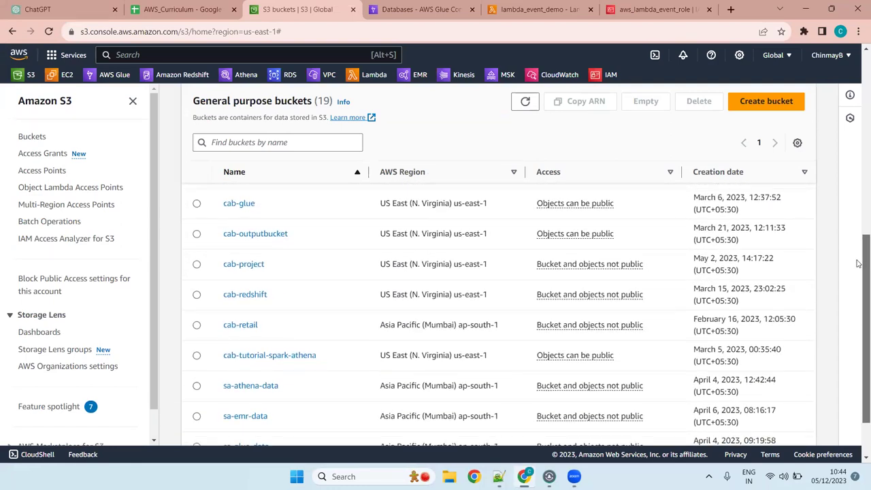
pyautogui.moveTo(859, 264); pyautogui.dragTo(859, 264)
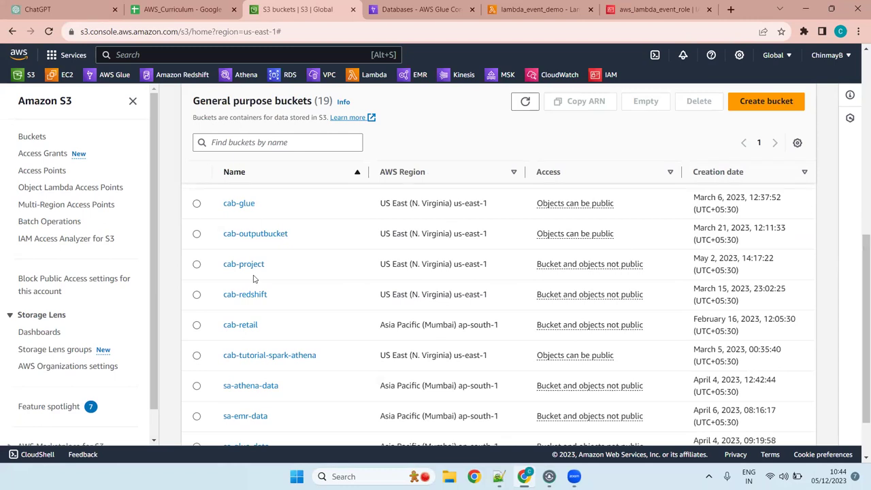
pyautogui.click(259, 234)
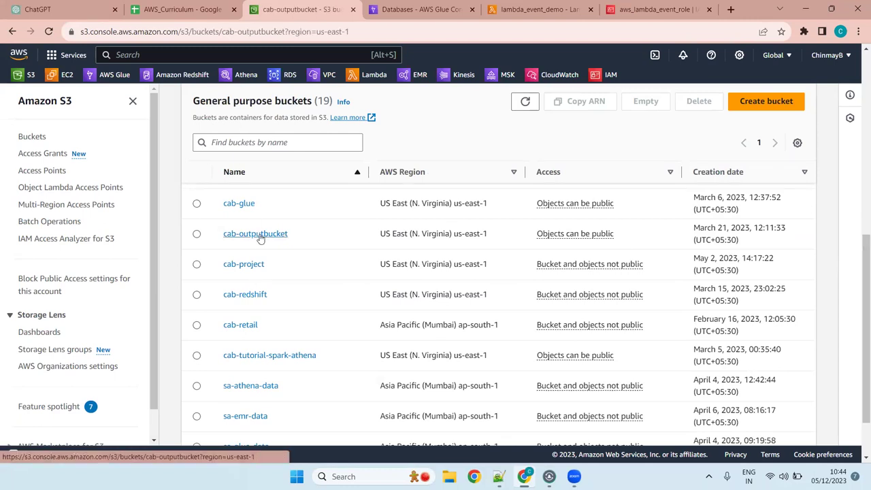
pyautogui.scroll(-2, 451, 348)
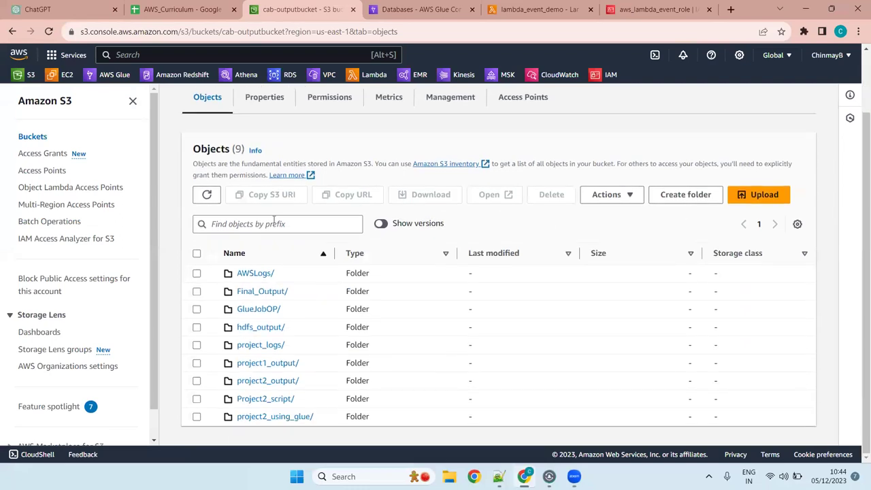
pyautogui.scroll(1, 276, 219)
# Return to the bucket list, look through it again and examine the objects stored in cab-glue
pyautogui.click(256, 100)
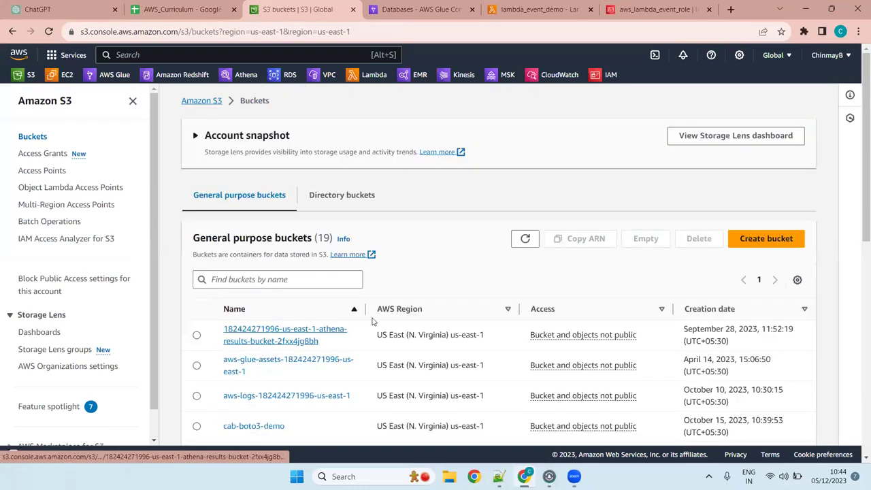
pyautogui.scroll(-3, 375, 323)
pyautogui.scroll(-5, 375, 323)
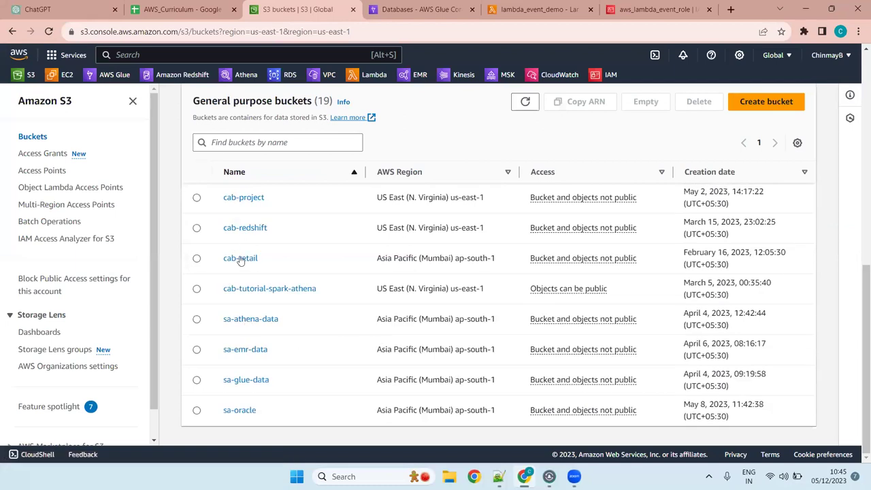
pyautogui.scroll(5, 246, 273)
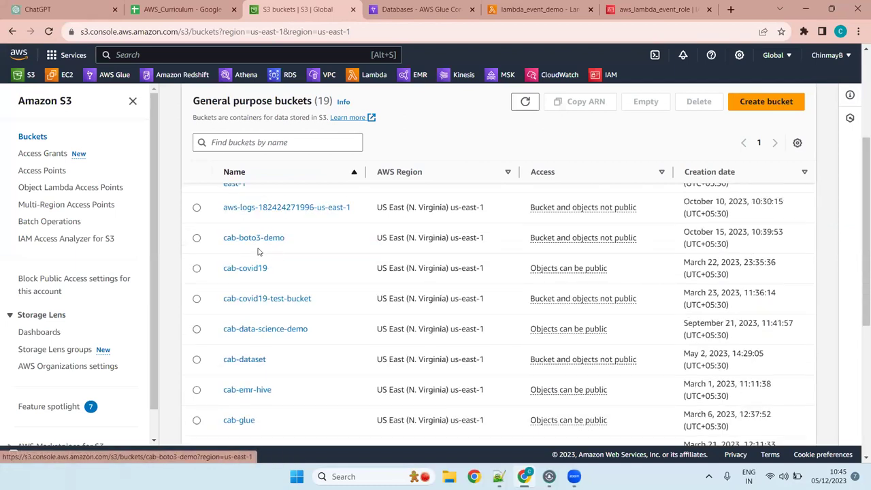
pyautogui.scroll(3, 266, 243)
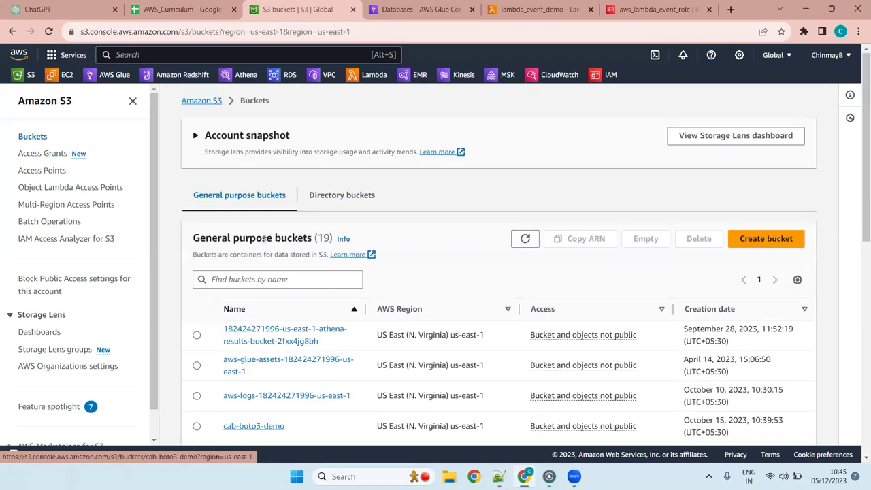
pyautogui.scroll(-5, 266, 244)
pyautogui.click(240, 325)
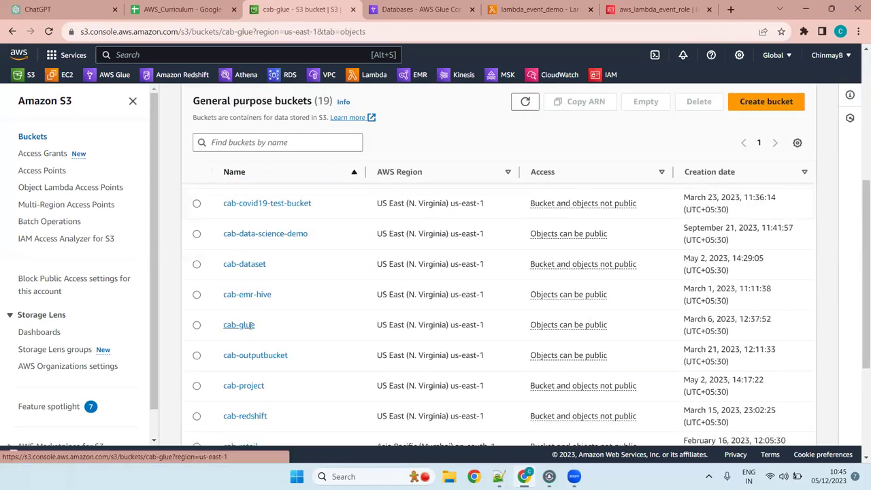
pyautogui.scroll(-1, 396, 368)
pyautogui.scroll(-3, 396, 368)
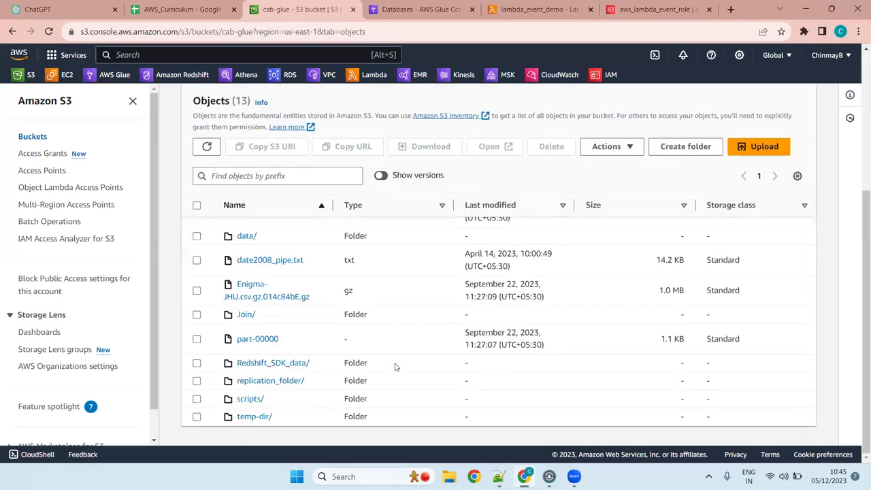
pyautogui.scroll(5, 397, 368)
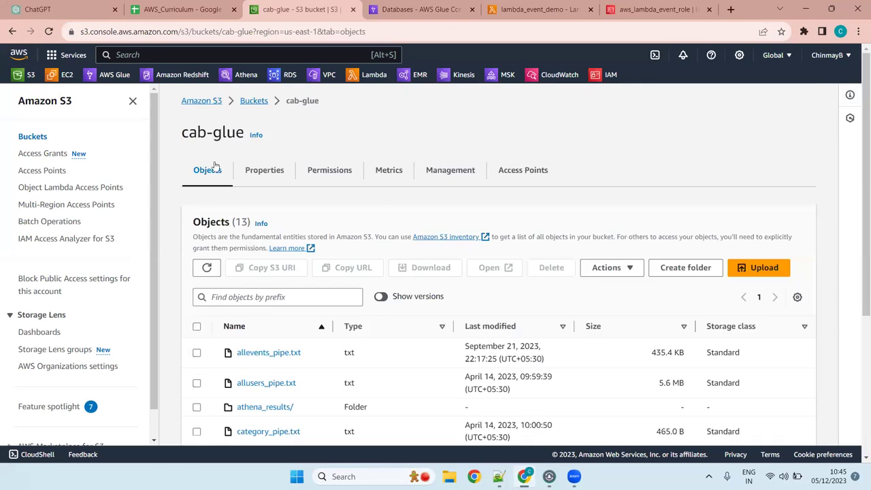
# Go back to the bucket list and examine the folders in the cab-project bucket
pyautogui.click(266, 101)
pyautogui.scroll(-3, 308, 329)
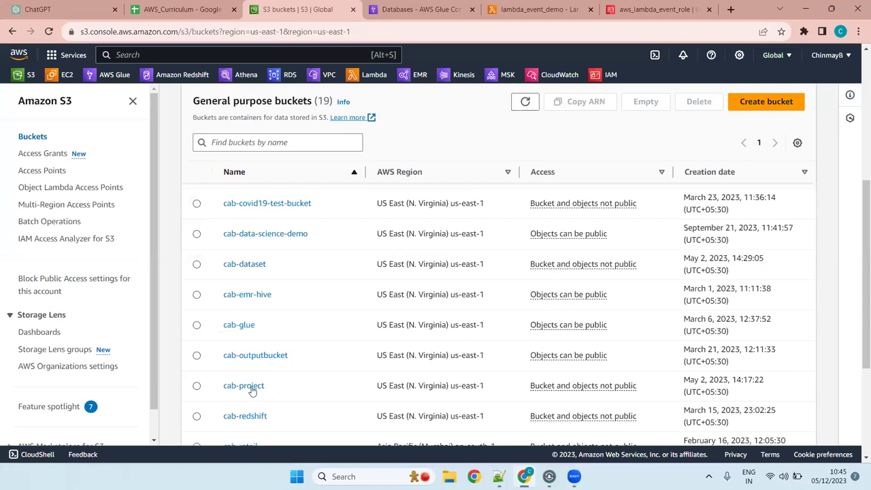
pyautogui.click(249, 386)
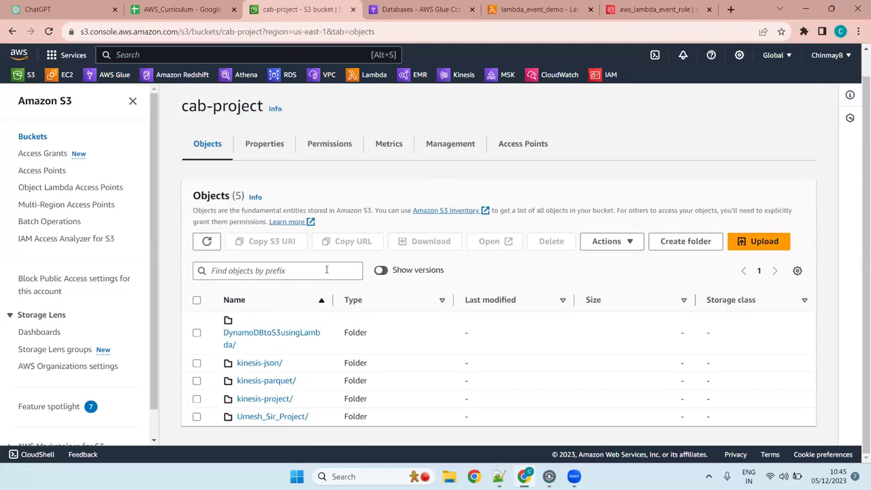
# Return to the bucket list and open the source_data folder inside the cab-data-science-demo bucket
pyautogui.click(249, 102)
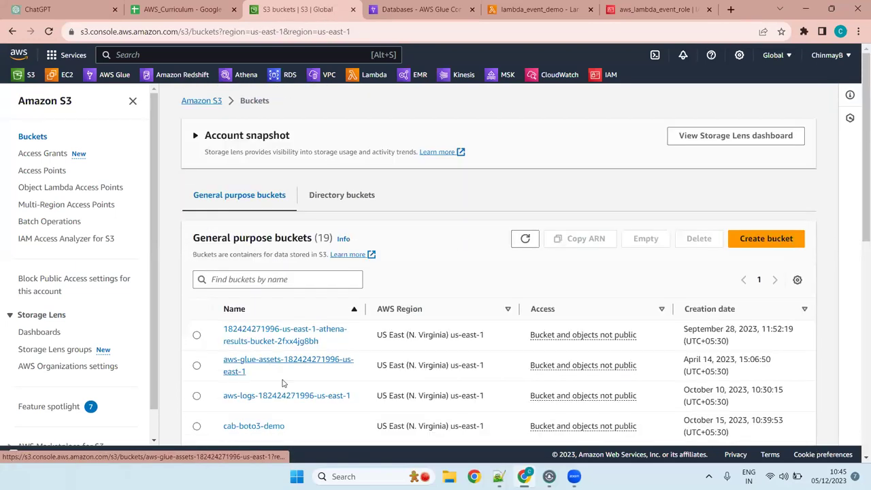
pyautogui.scroll(-3, 283, 384)
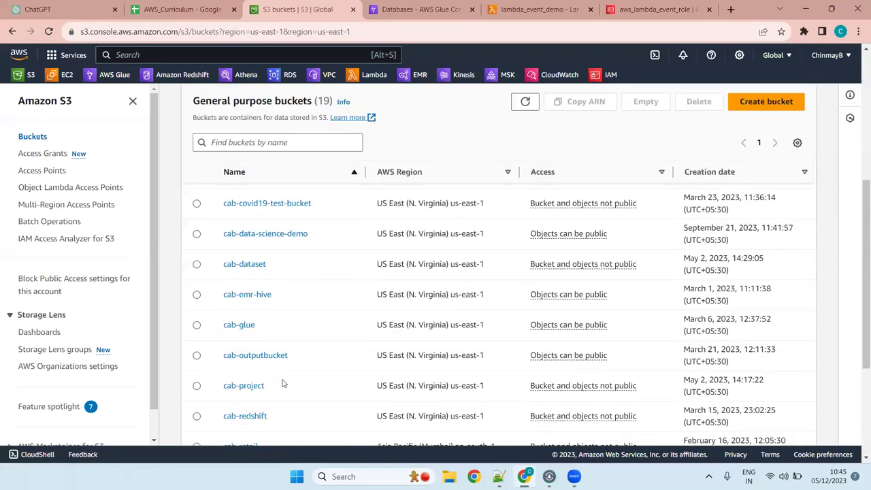
pyautogui.click(294, 235)
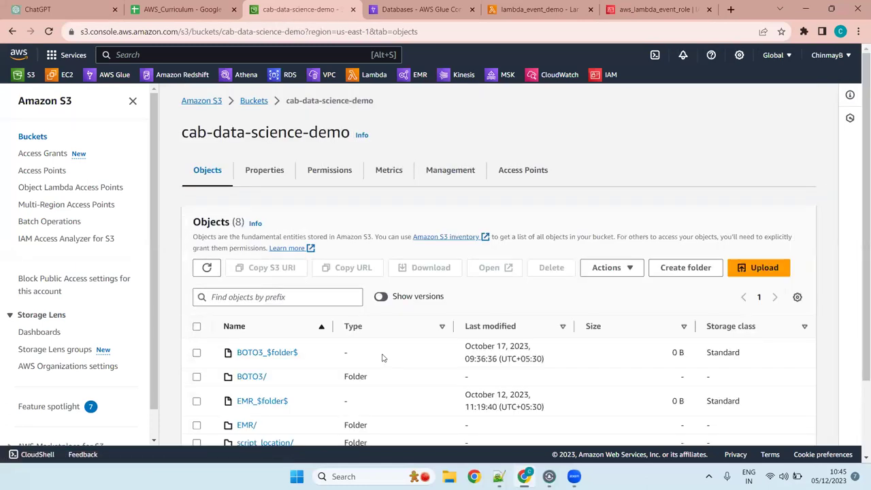
pyautogui.scroll(-2, 383, 359)
pyautogui.click(260, 368)
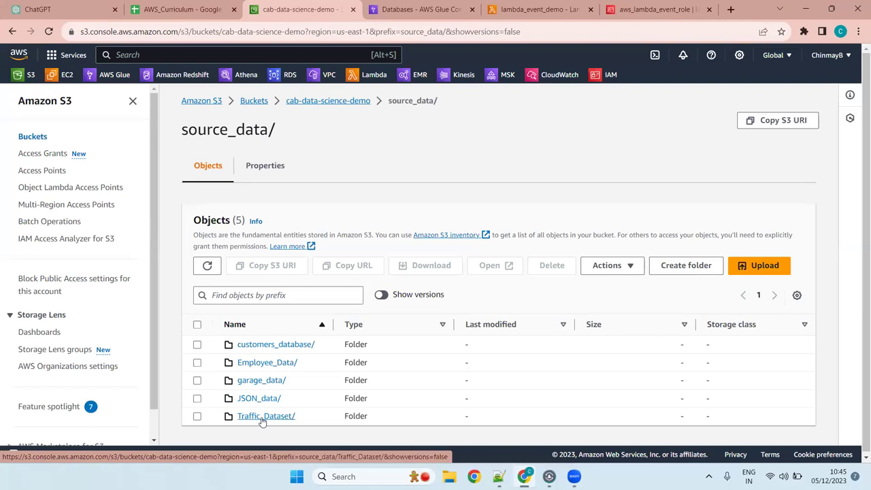
# Create a folder named lambda_demo in source_data without specifying an encryption key, and dismiss the notification
pyautogui.click(694, 270)
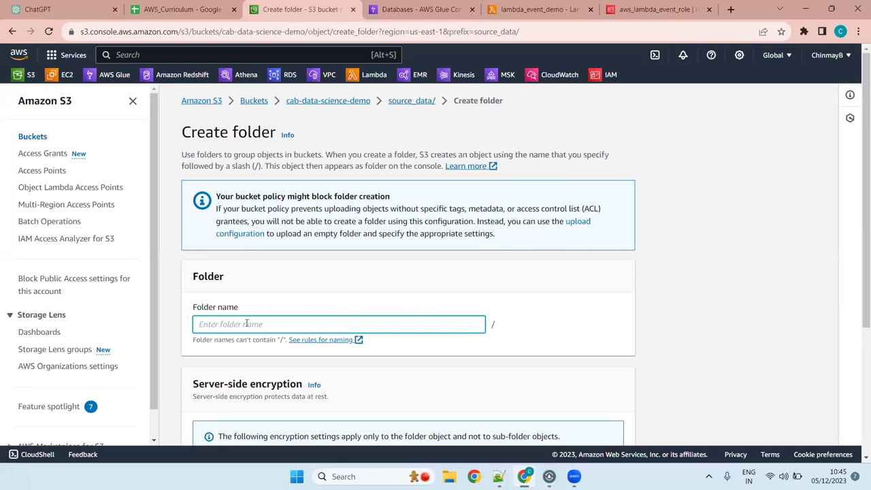
pyautogui.write('lambda_demo')
pyautogui.scroll(-3, 383, 253)
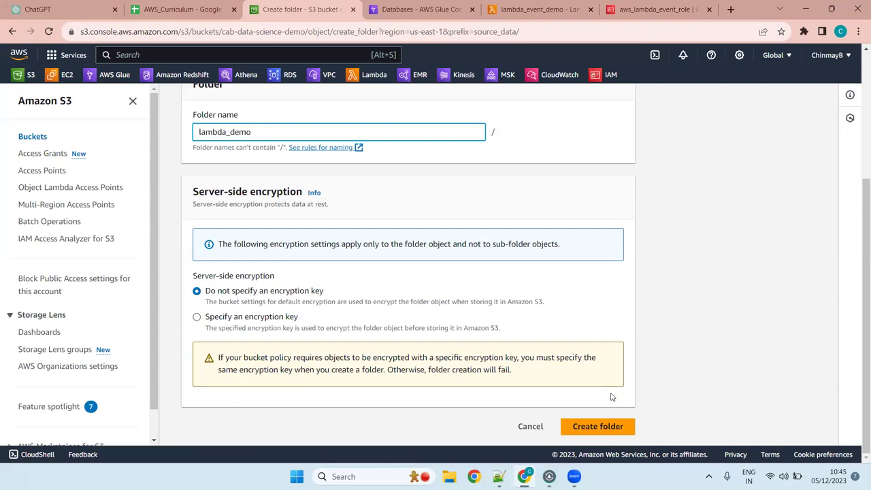
pyautogui.click(596, 427)
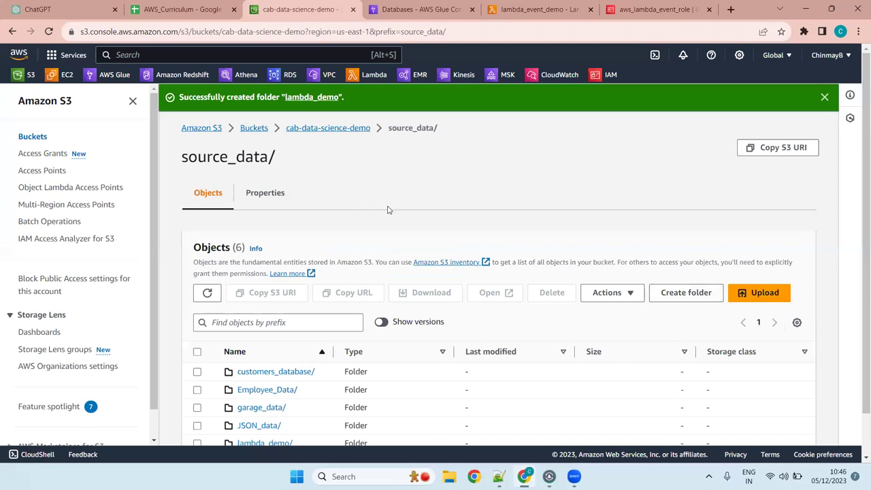
pyautogui.scroll(-1, 388, 209)
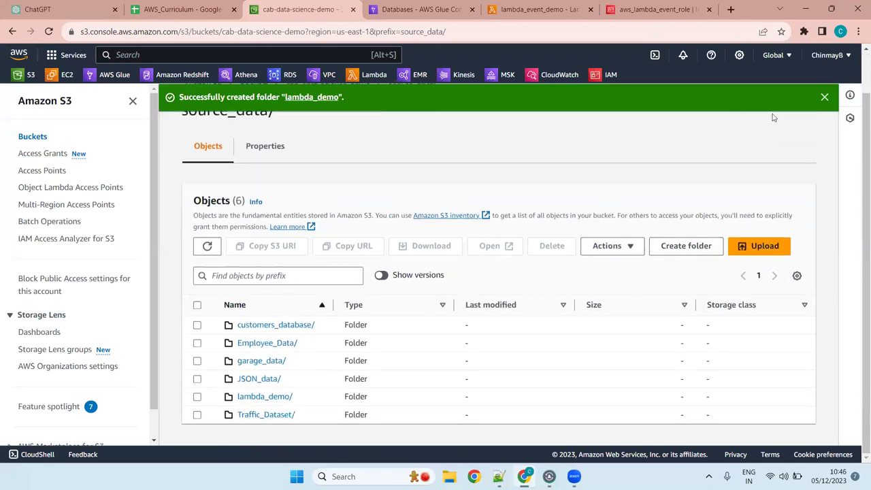
pyautogui.click(825, 98)
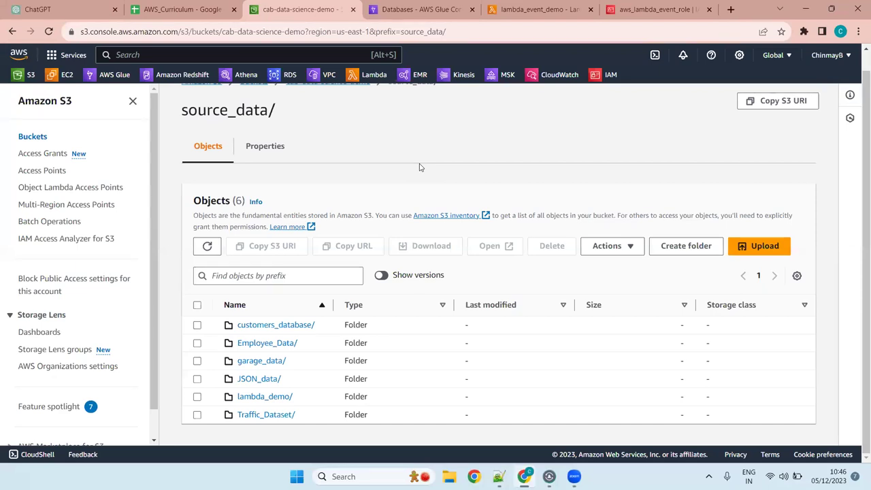
# Check the contents of the lambda_demo folder, then go back to source_data and copy the folder's S3 URI
pyautogui.click(263, 398)
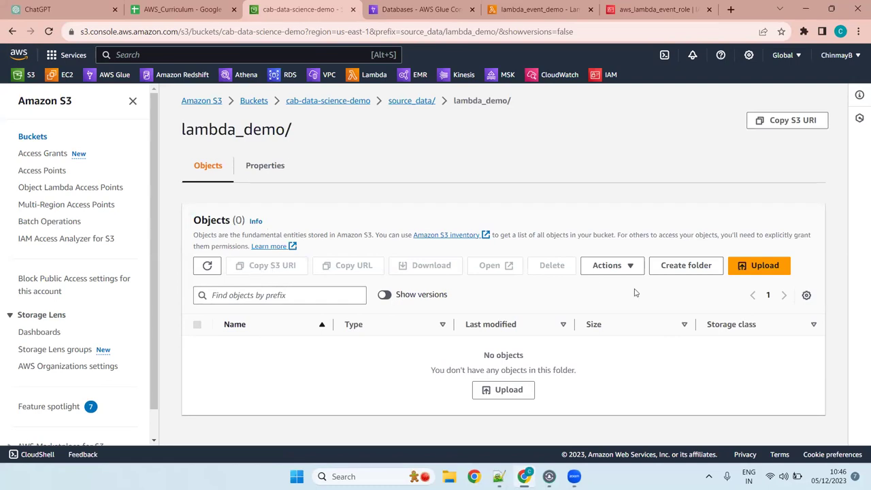
pyautogui.click(422, 101)
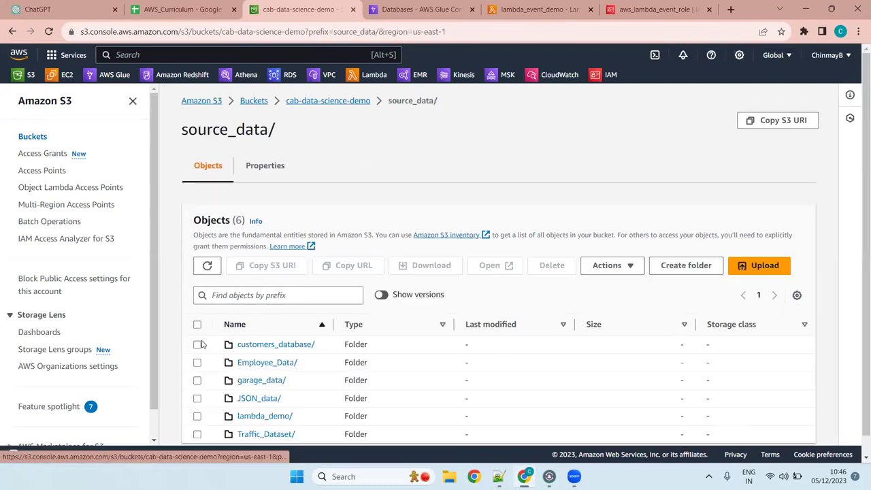
pyautogui.click(197, 416)
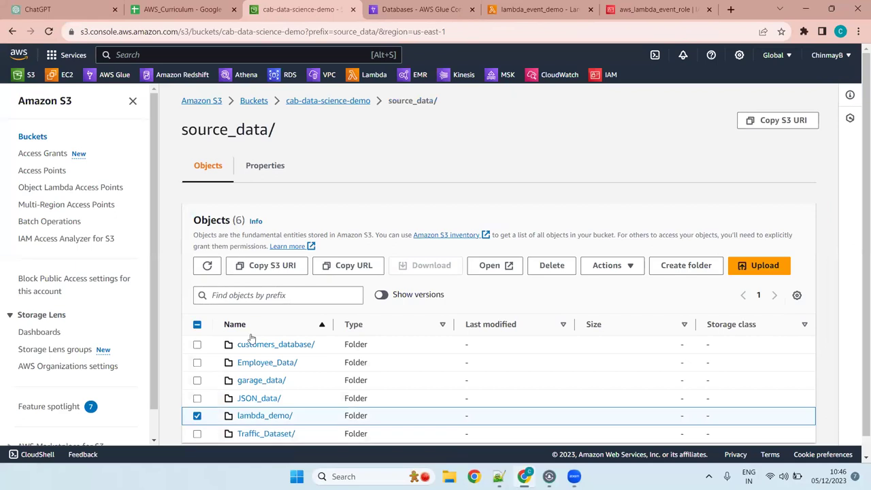
pyautogui.click(262, 271)
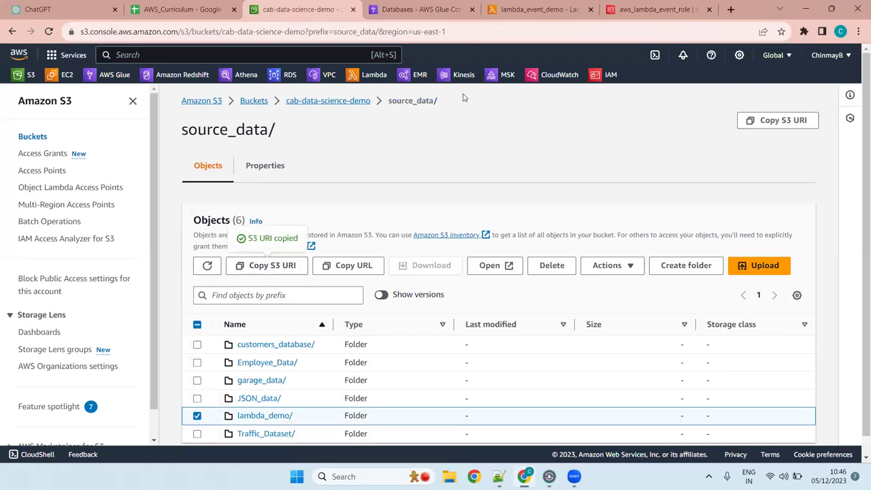
# Open the ETL jobs page in AWS Glue, then revisit the lambda_event_demo function and the source_data folder in S3
pyautogui.click(418, 9)
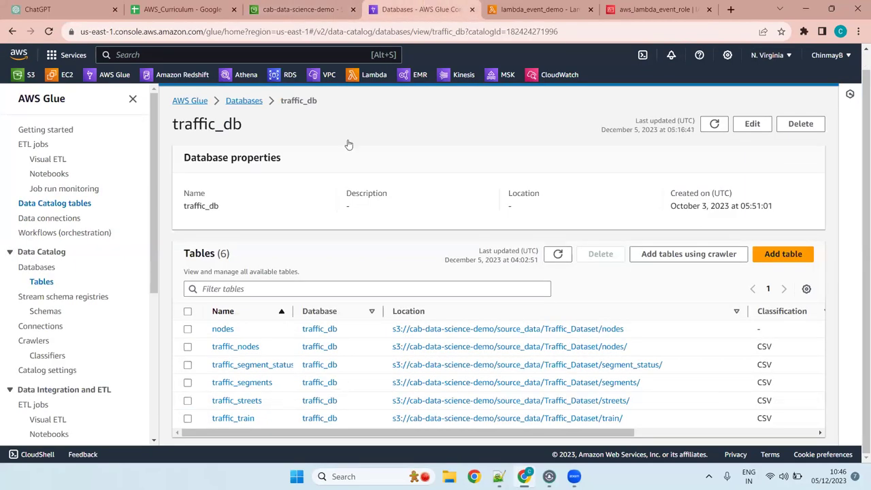
pyautogui.click(36, 147)
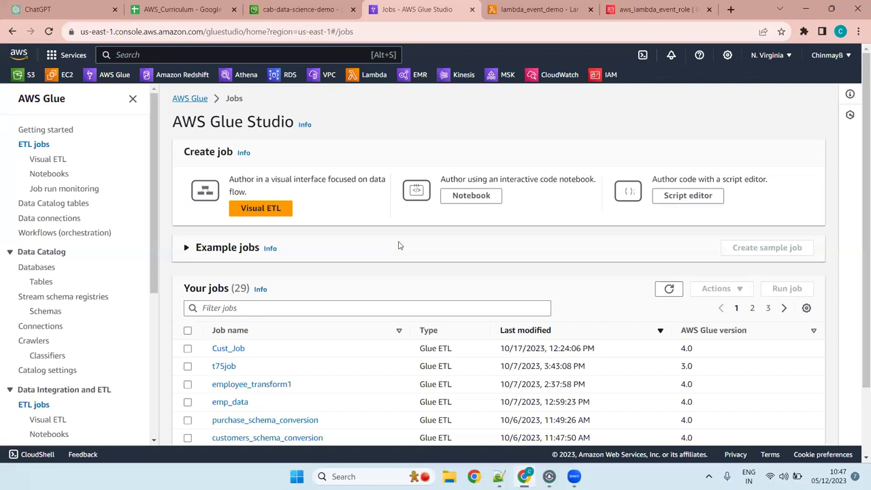
pyautogui.click(503, 9)
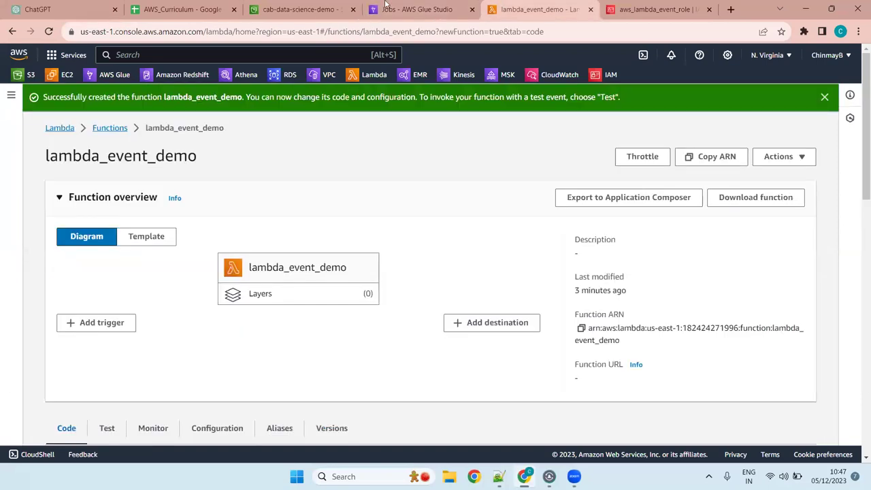
pyautogui.click(317, 7)
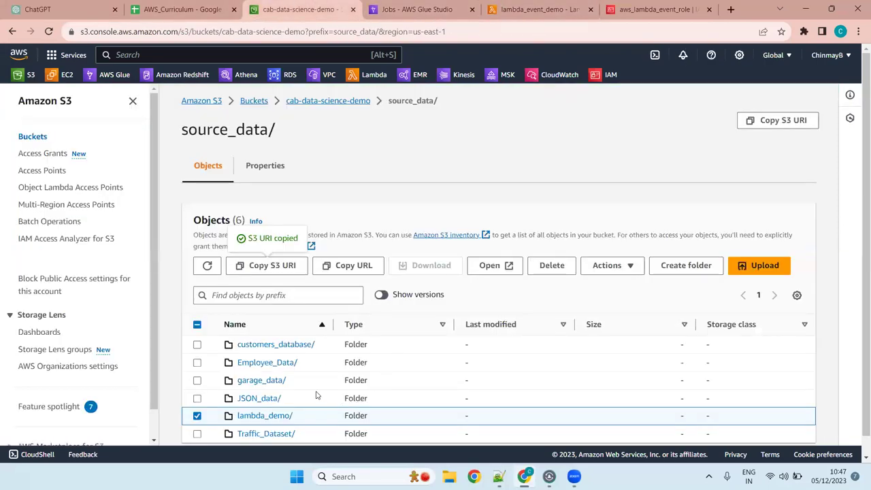
# Open the lambda_demo folder and create a subfolder named input in it without specifying an encryption key
pyautogui.scroll(-1, 316, 395)
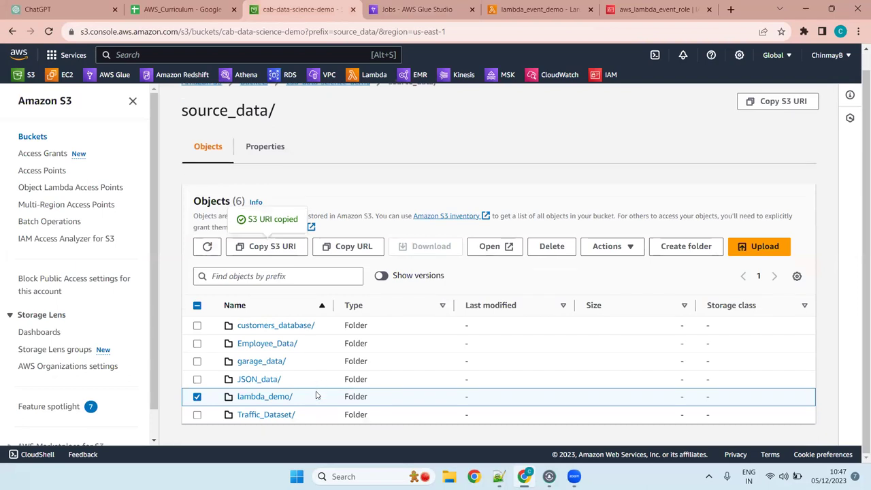
pyautogui.click(197, 398)
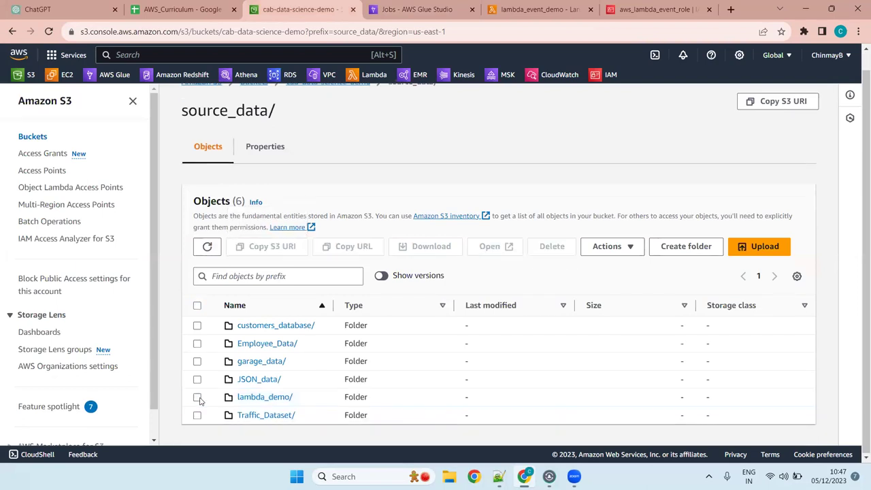
pyautogui.click(287, 397)
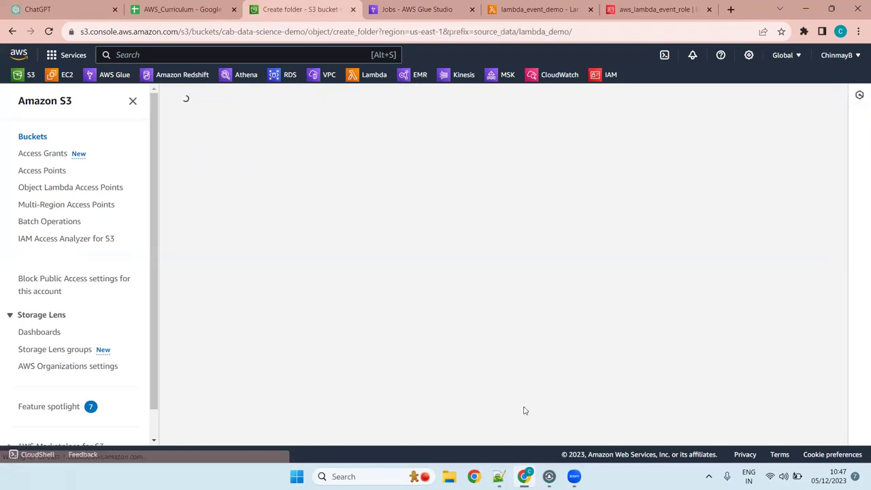
pyautogui.write('input')
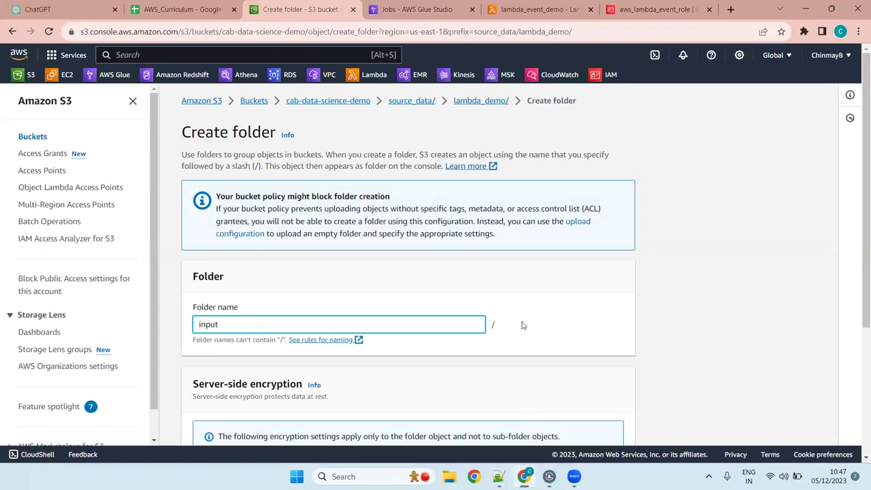
pyautogui.scroll(-3, 522, 326)
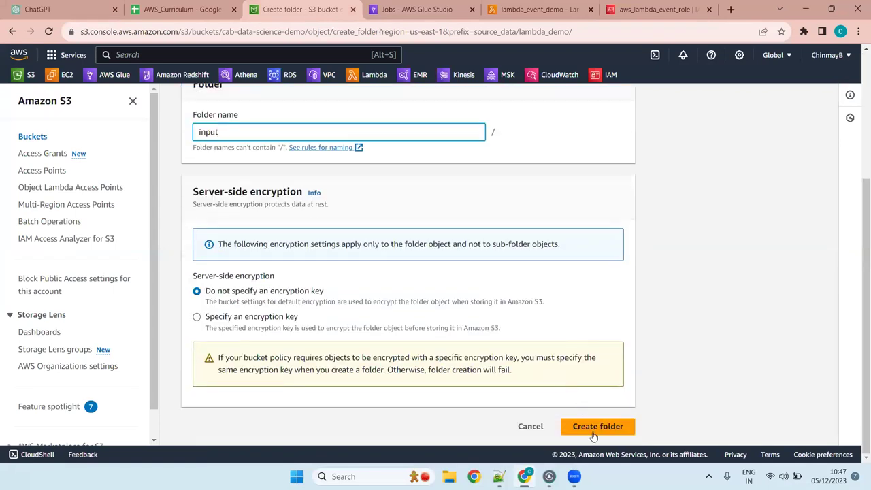
pyautogui.click(596, 426)
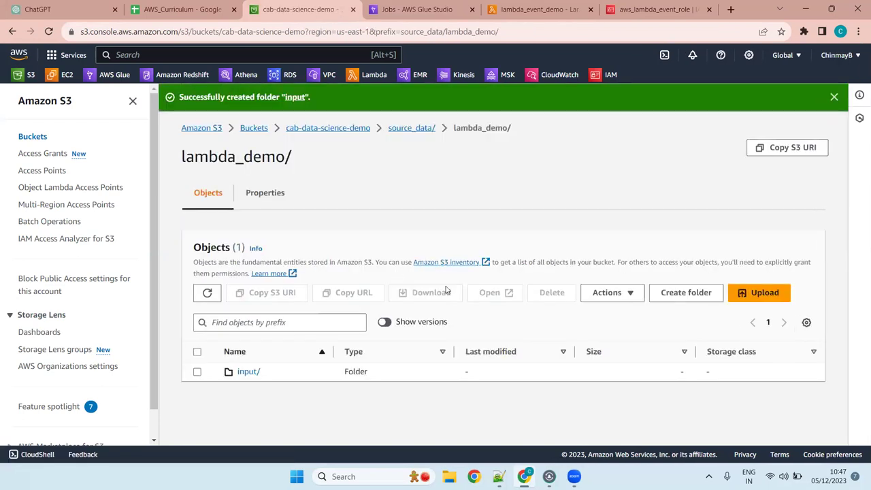
# Create a second subfolder named output in lambda_demo, then copy the S3 URI of the input folder
pyautogui.click(685, 294)
pyautogui.write('output')
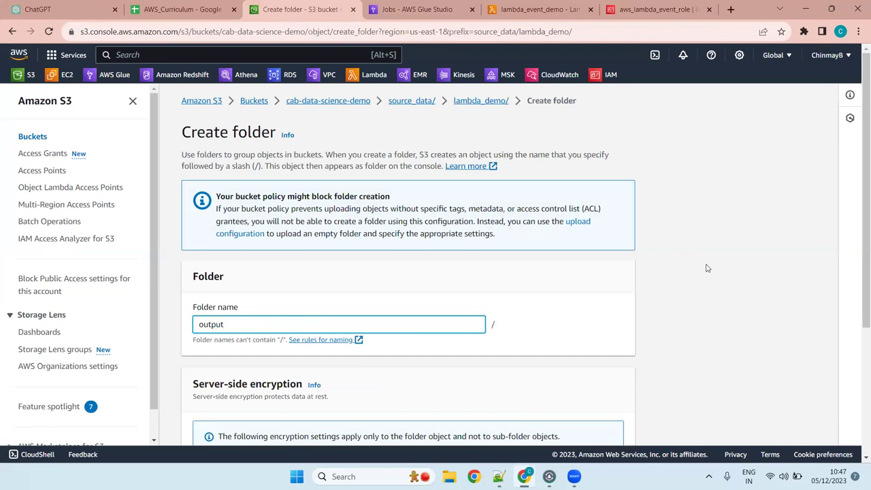
pyautogui.scroll(-3, 681, 262)
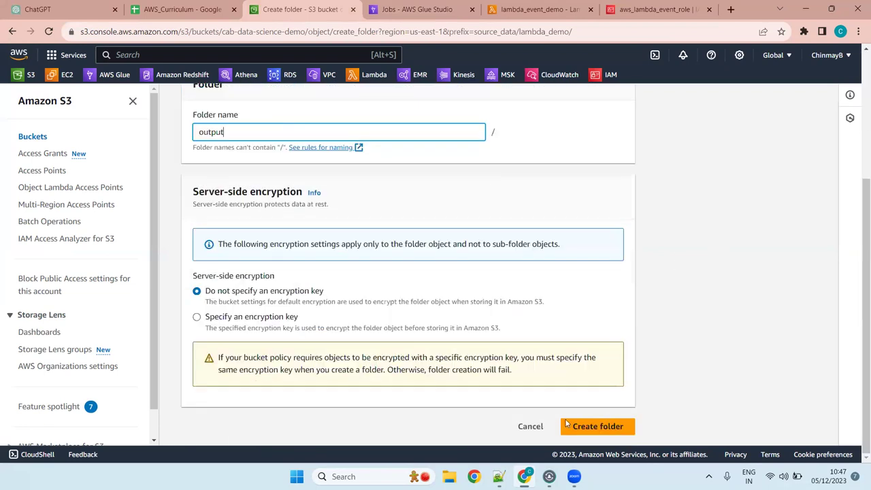
pyautogui.click(604, 426)
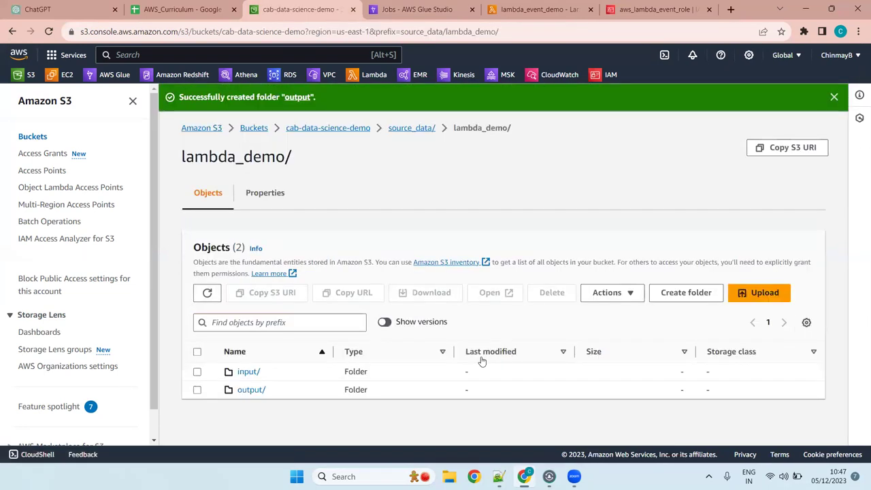
pyautogui.click(197, 371)
pyautogui.click(259, 294)
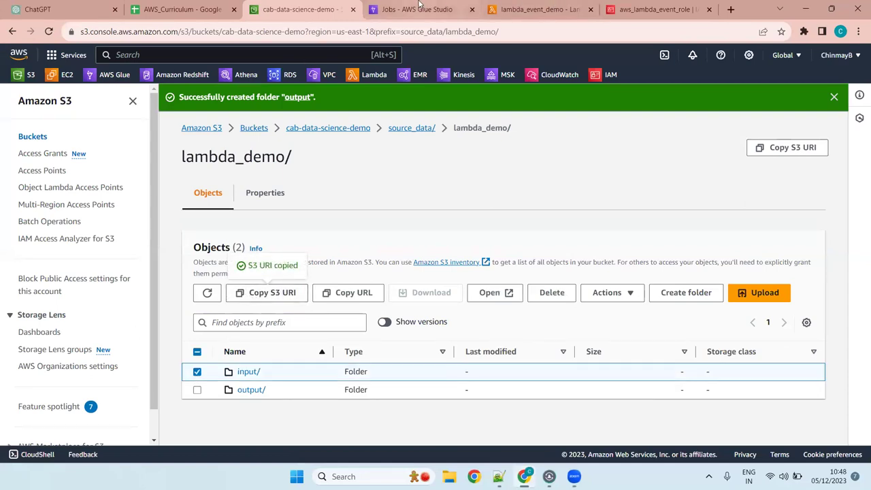
# Switch to AWS Glue Studio, create a Visual ETL job and add an Amazon S3 source node
pyautogui.click(420, 9)
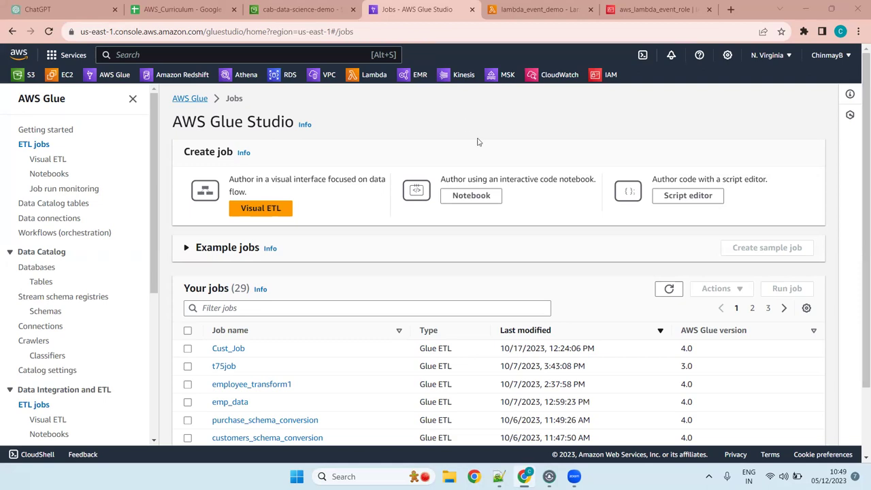
pyautogui.click(260, 209)
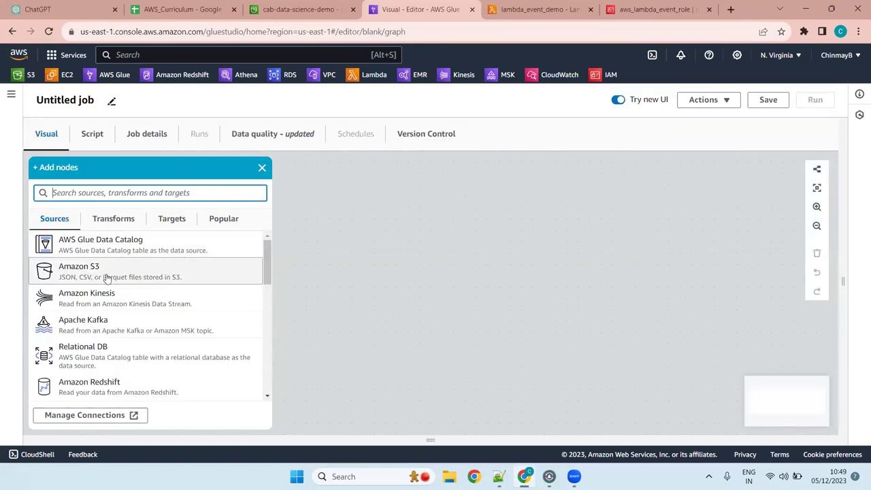
pyautogui.click(129, 273)
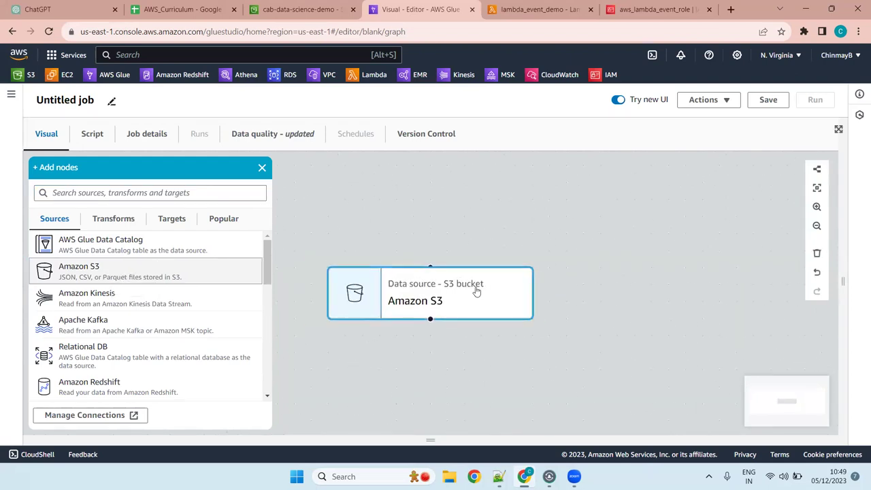
# Add a Drop Null Fields transform after the Amazon S3 source node
pyautogui.click(99, 217)
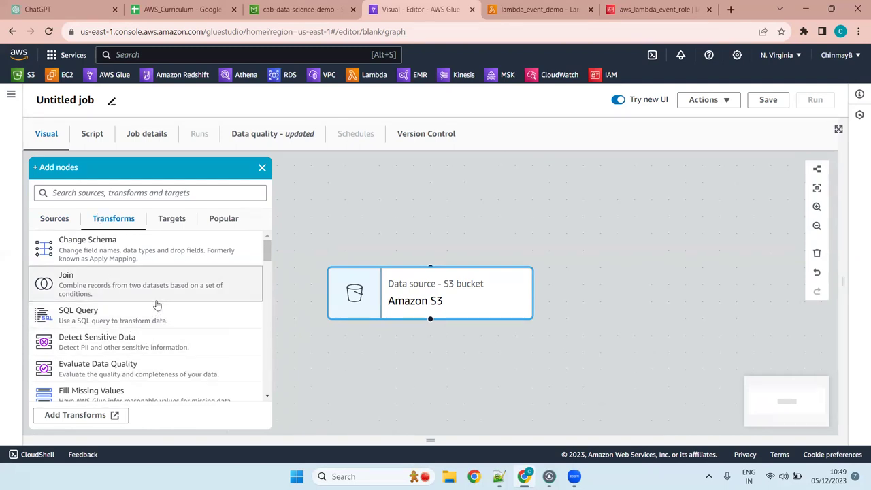
pyautogui.scroll(-5, 151, 333)
pyautogui.scroll(3, 151, 332)
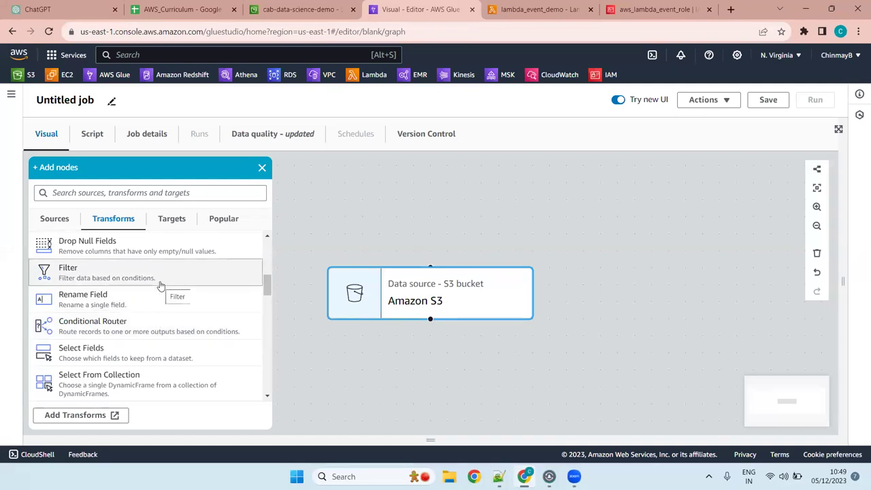
pyautogui.click(123, 251)
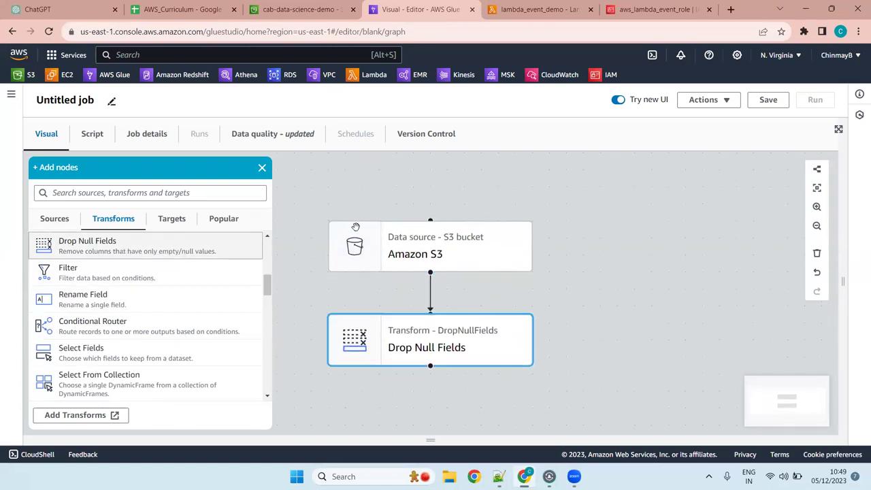
# Add an Amazon S3 target node after the Drop Null Fields transform and close the node list
pyautogui.click(179, 220)
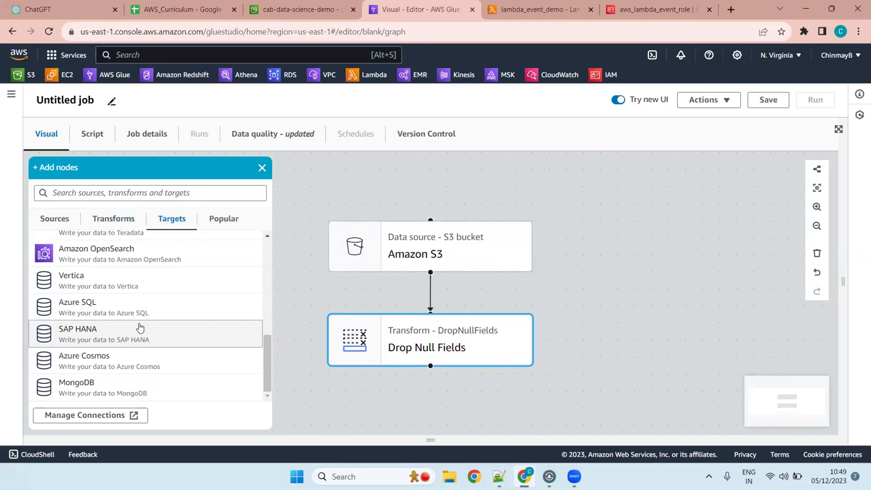
pyautogui.scroll(10, 140, 329)
pyautogui.click(141, 272)
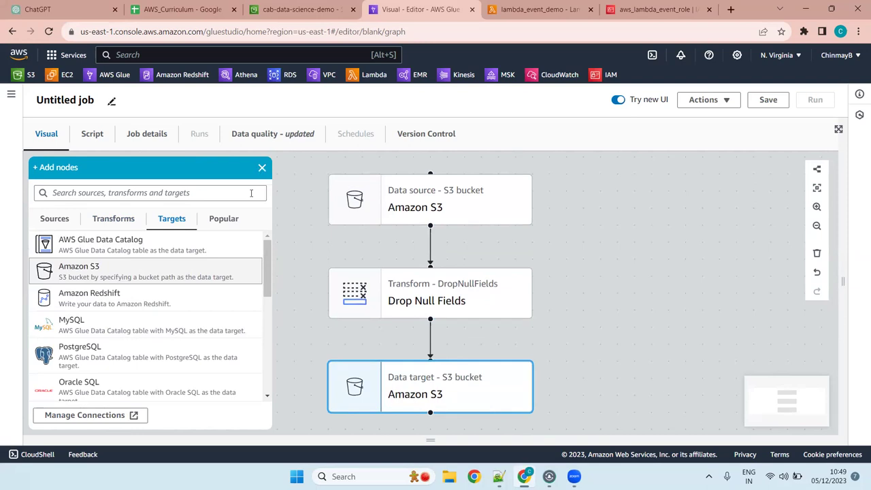
pyautogui.click(261, 169)
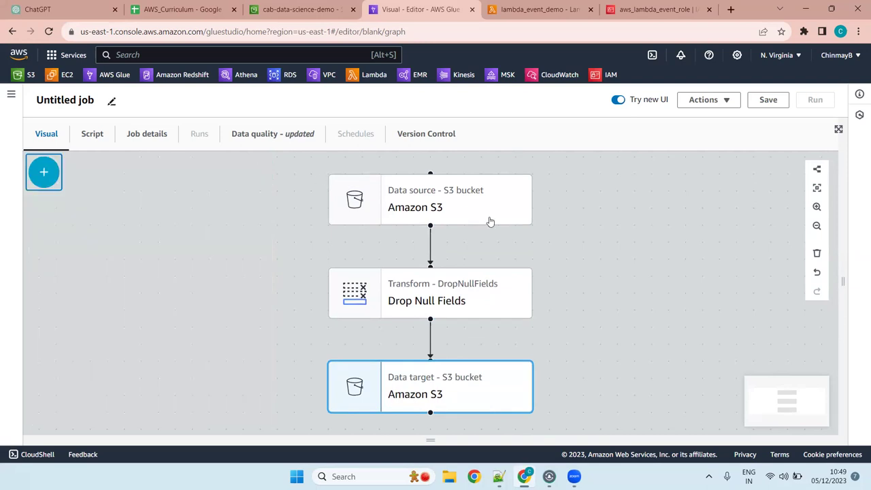
# Browse S3 to set the source node's location to the folder source_data/lambda_demo/input in the cab-data-science-demo bucket
pyautogui.click(419, 203)
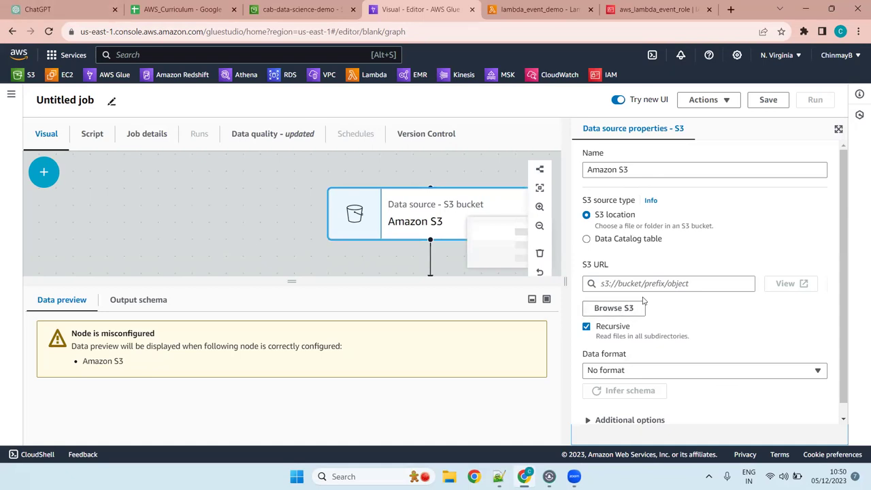
pyautogui.click(614, 308)
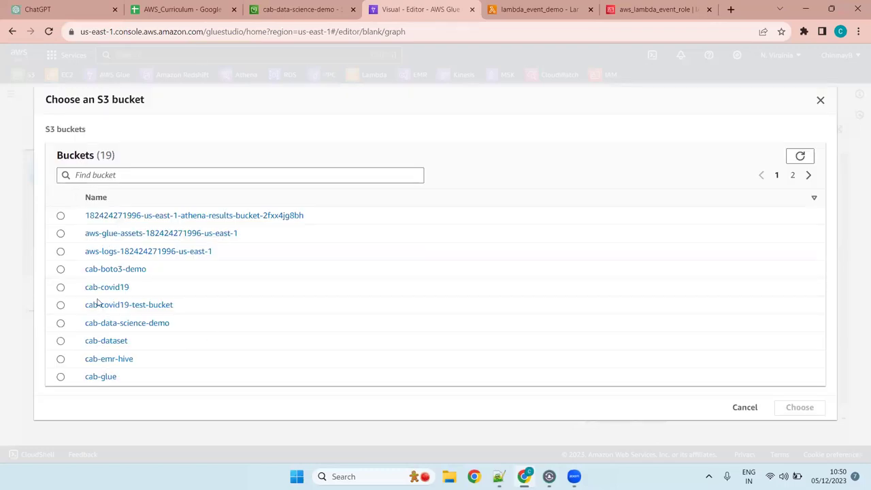
pyautogui.click(110, 324)
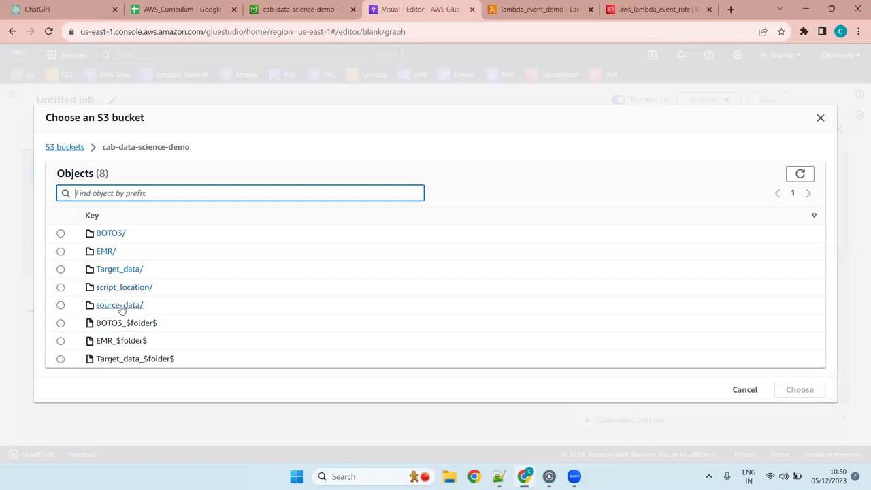
pyautogui.click(120, 305)
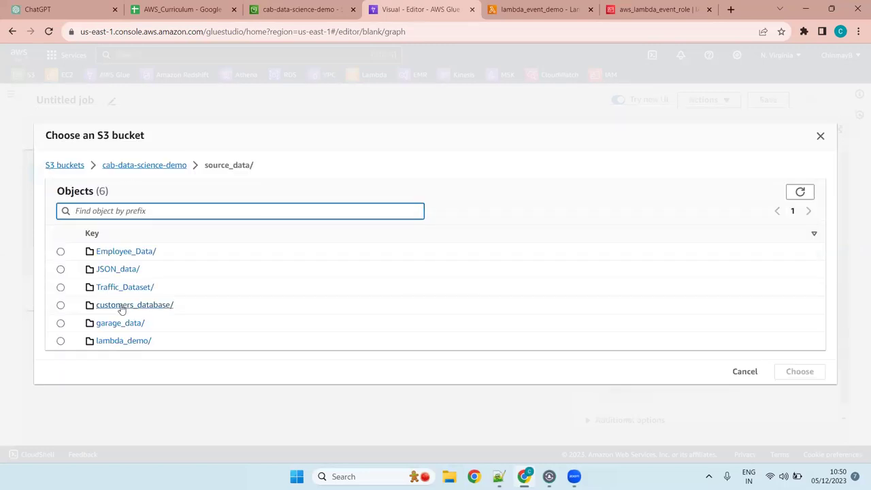
pyautogui.click(113, 342)
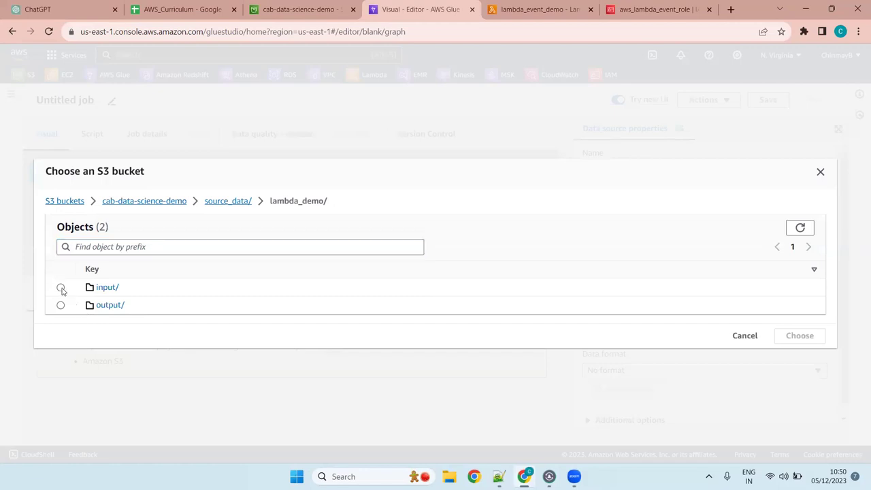
pyautogui.click(61, 287)
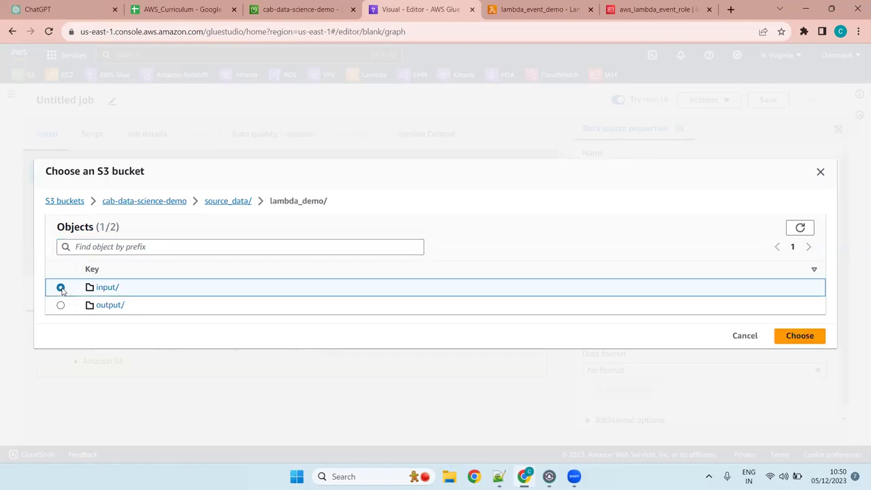
pyautogui.click(799, 340)
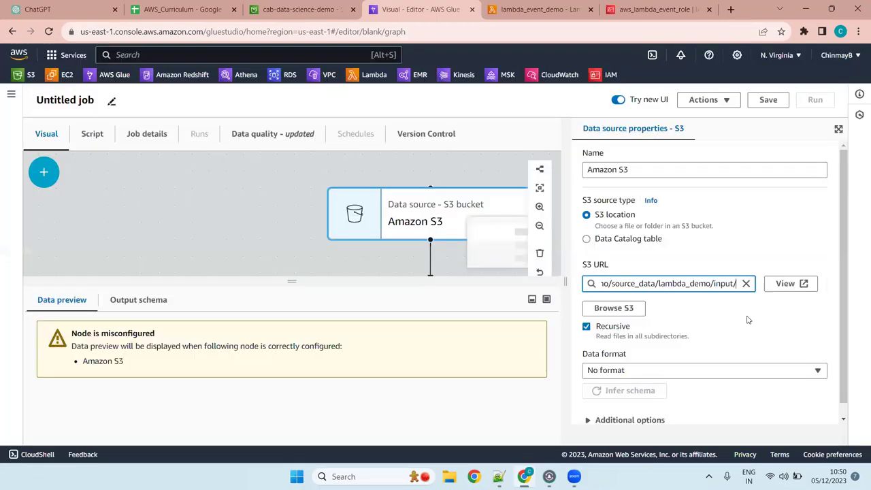
# Keep recursive reading enabled for the S3 source and set its data format to CSV
pyautogui.click(587, 328)
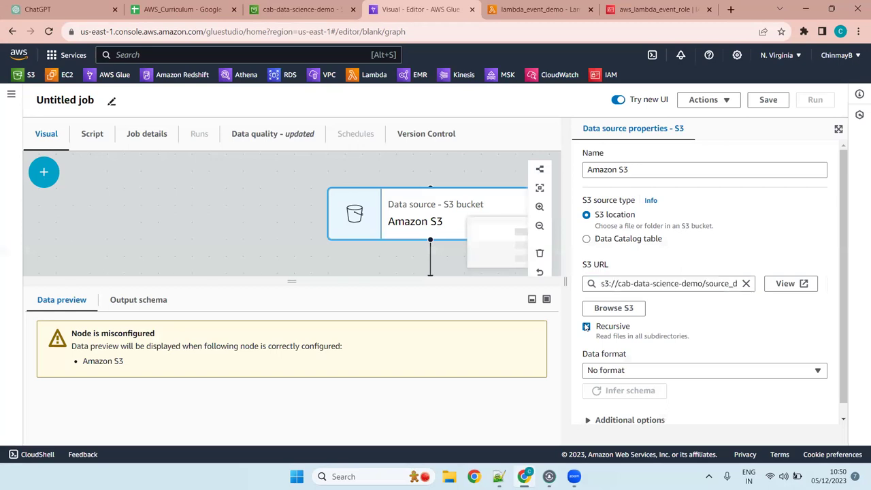
pyautogui.click(587, 327)
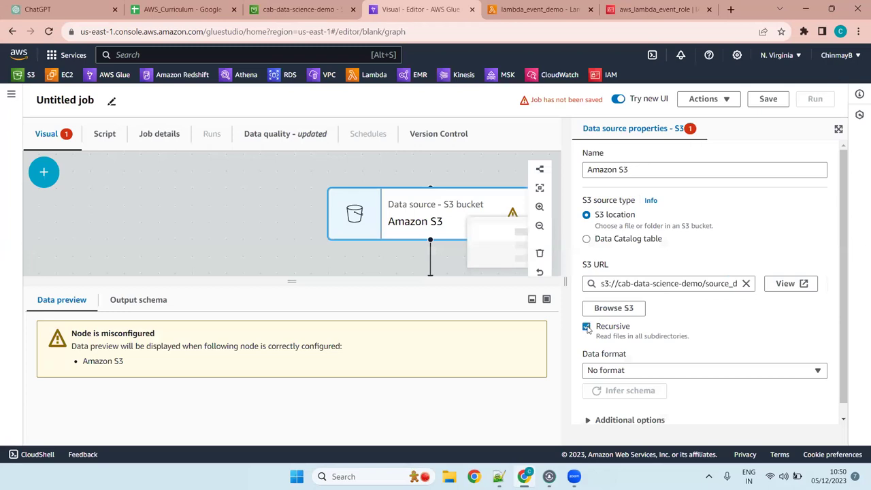
pyautogui.scroll(-1, 685, 364)
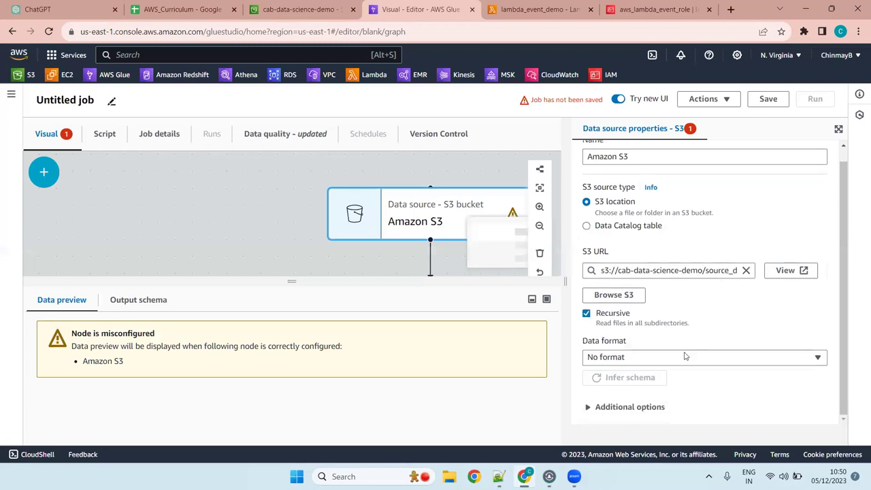
pyautogui.click(683, 360)
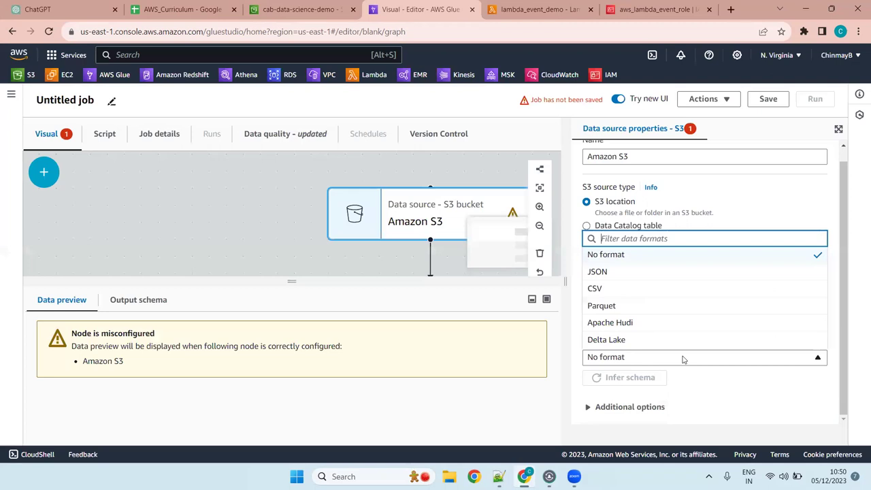
pyautogui.click(661, 291)
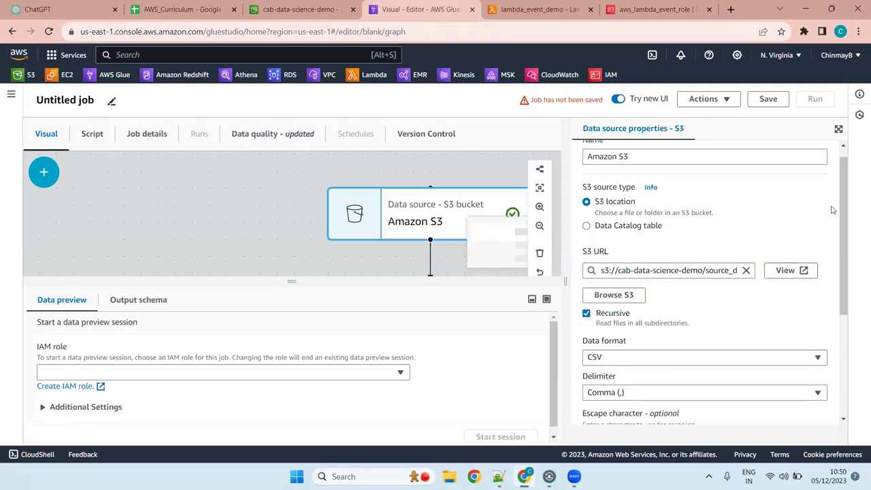
# Rename the S3 source node as s3_input and review its remaining CSV options
pyautogui.moveTo(847, 188)
pyautogui.mouseDown()
pyautogui.moveTo(849, 258)
pyautogui.moveTo(840, 174)
pyautogui.mouseUp()
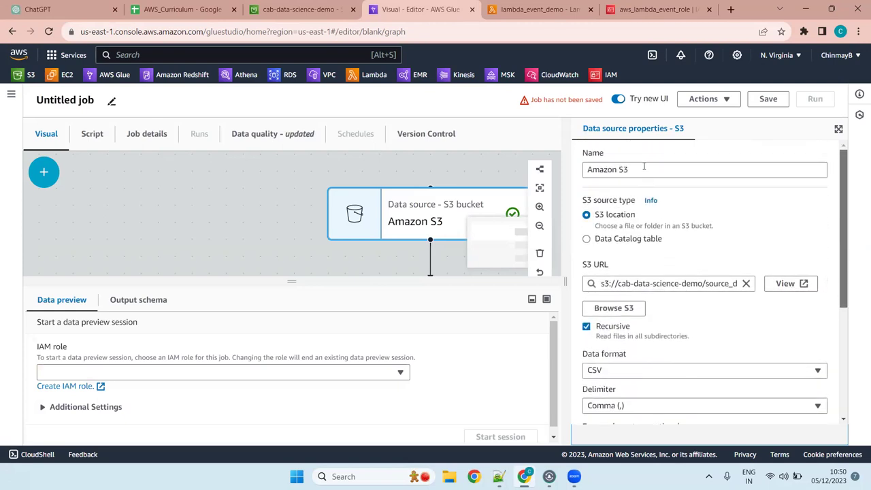
pyautogui.moveTo(644, 166); pyautogui.dragTo(542, 174)
pyautogui.press('BackSpace')
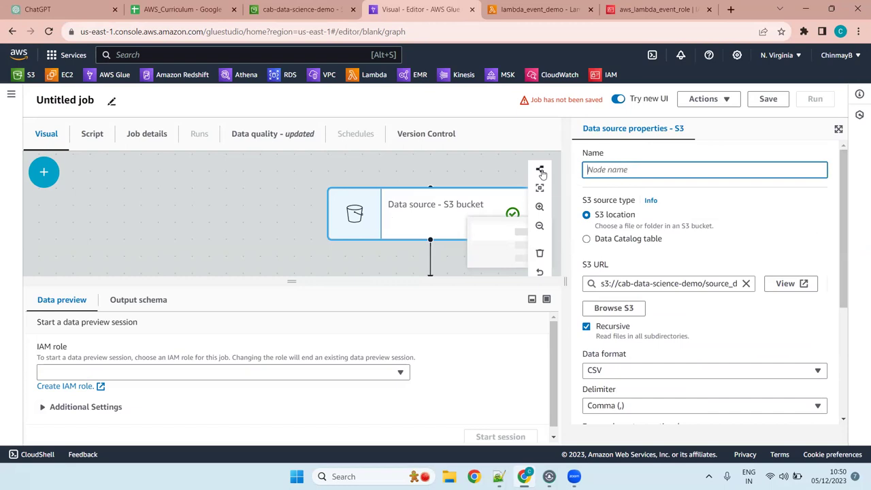
pyautogui.write('s3_input')
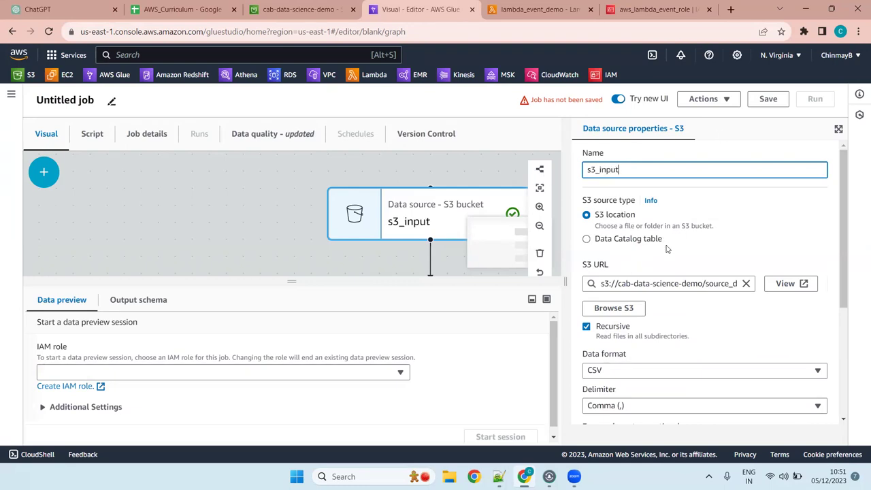
pyautogui.scroll(-3, 667, 245)
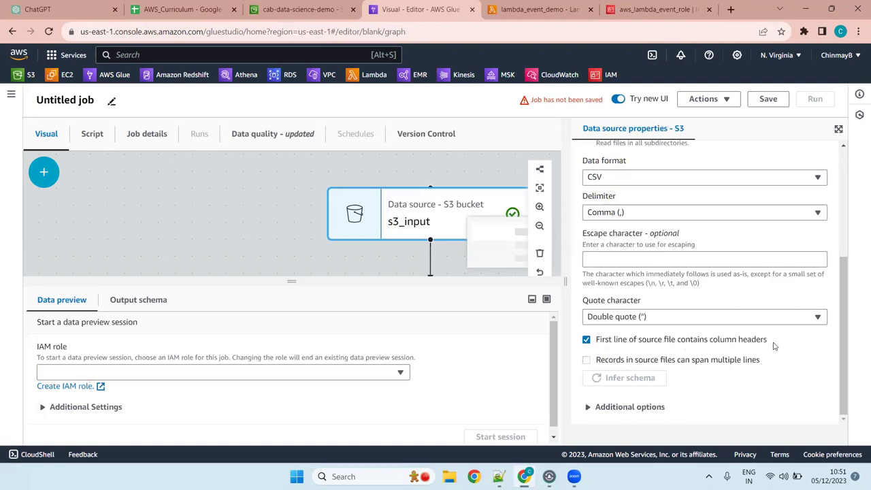
# Switch to File Explorer and browse the sample datasets in AWSDSBatch to the customers folder inside garage_data
pyautogui.click(450, 476)
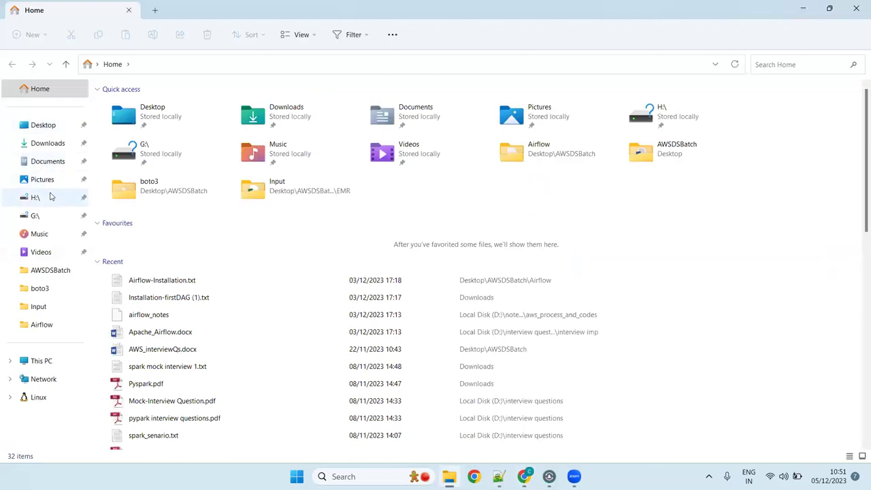
pyautogui.click(42, 271)
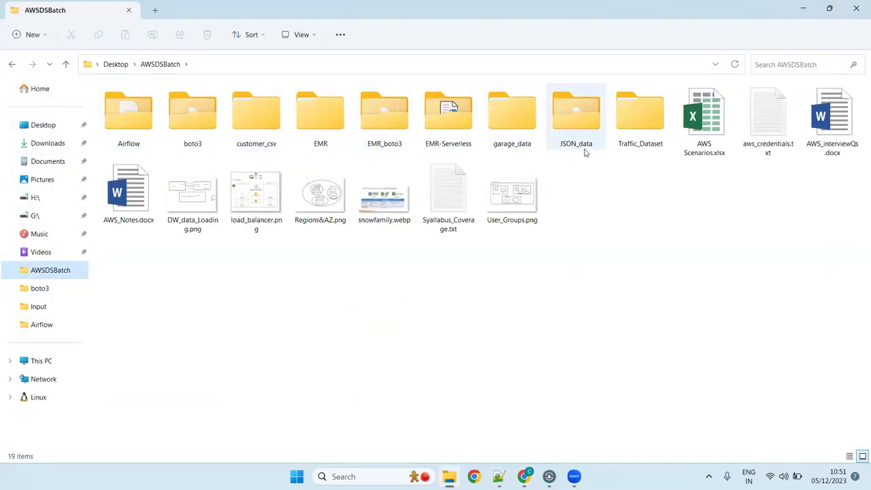
pyautogui.doubleClick(628, 134)
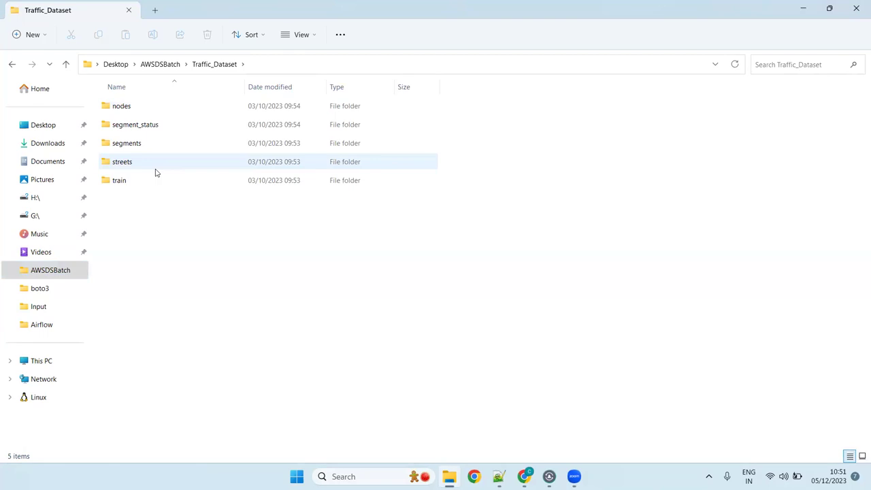
pyautogui.click(161, 64)
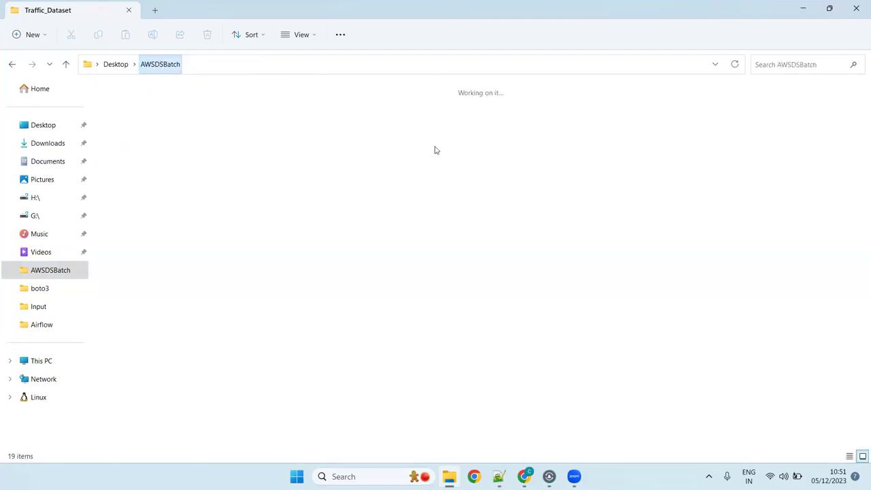
pyautogui.doubleClick(512, 112)
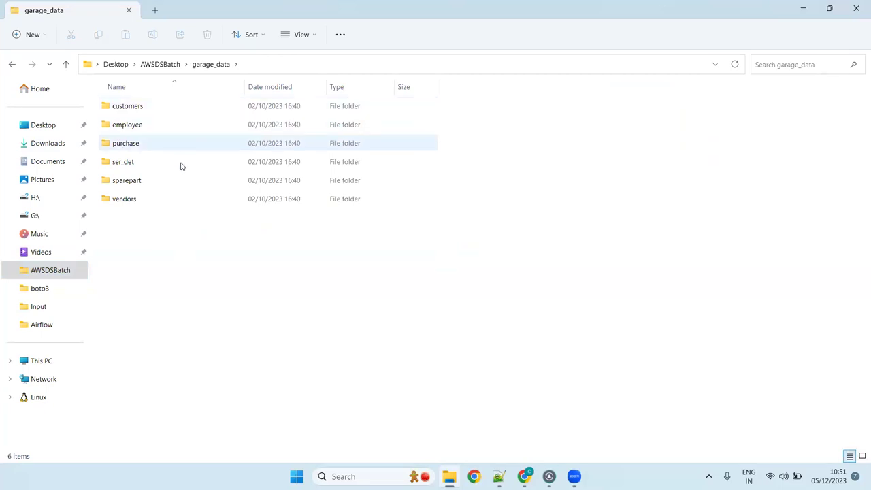
pyautogui.click(182, 109)
pyautogui.doubleClick(182, 109)
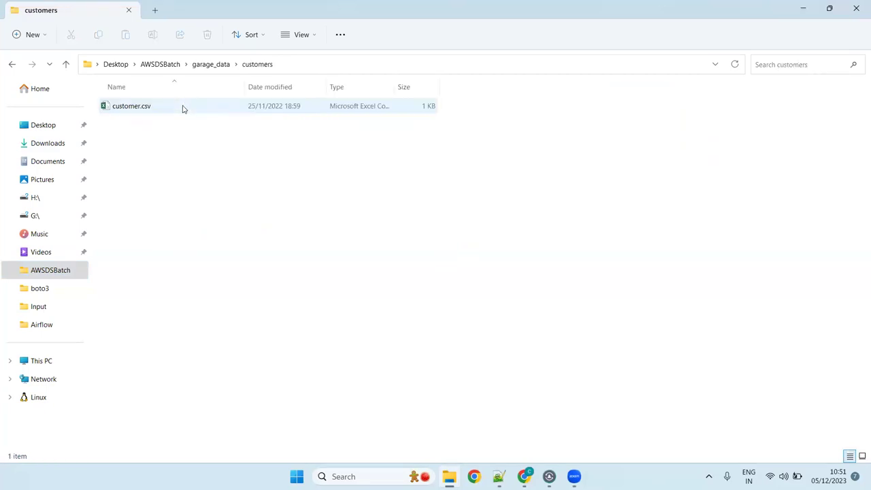
# Open customer.csv in Excel to check its header row and columns, and return to the Glue job editor
pyautogui.click(216, 108)
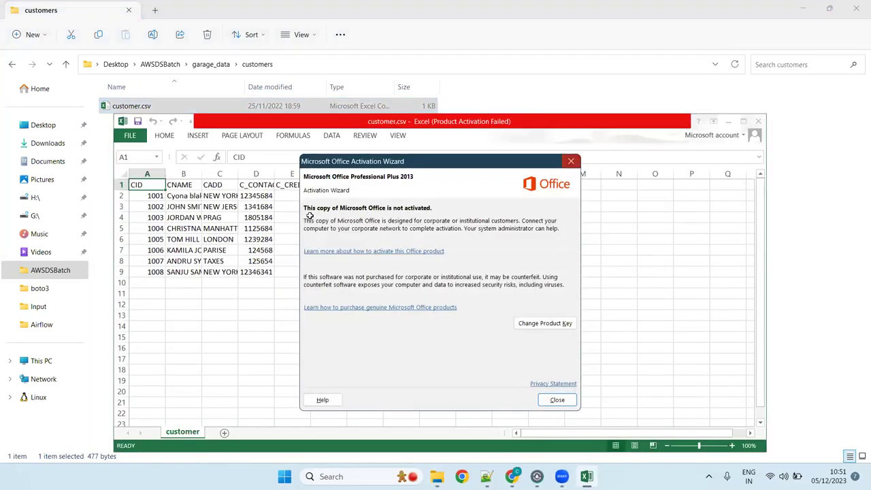
pyautogui.press('Escape')
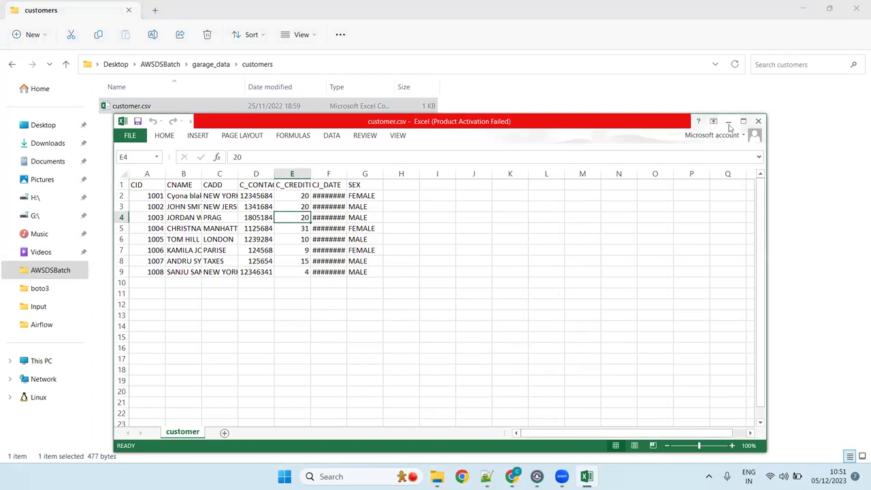
pyautogui.click(806, 8)
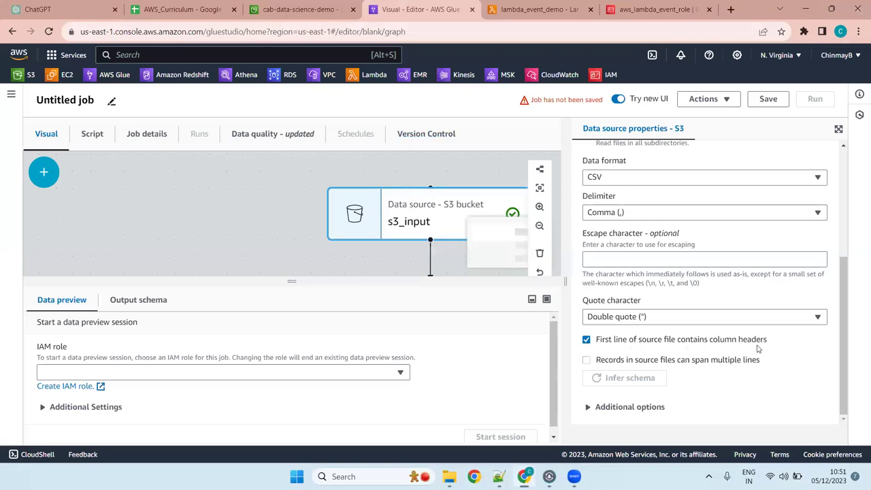
# View the output schema and set the Drop Null Fields transform to treat empty strings and "null" strings as null values
pyautogui.moveTo(845, 271); pyautogui.dragTo(847, 283)
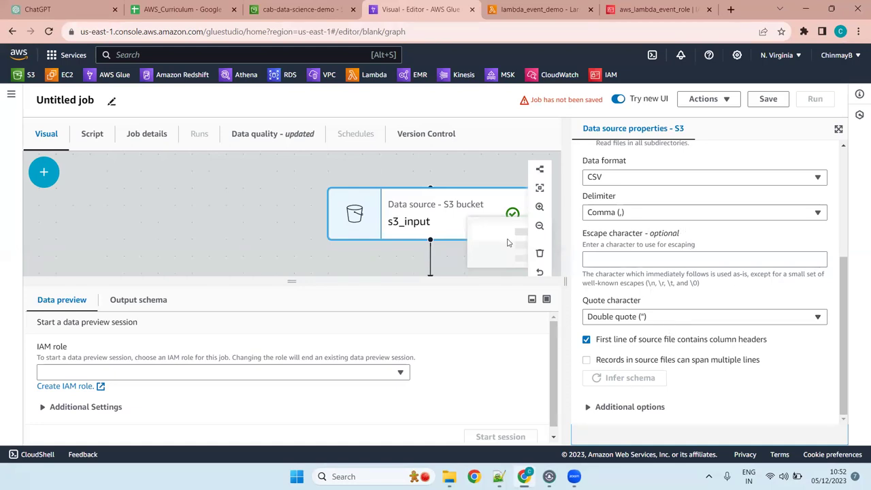
pyautogui.click(146, 300)
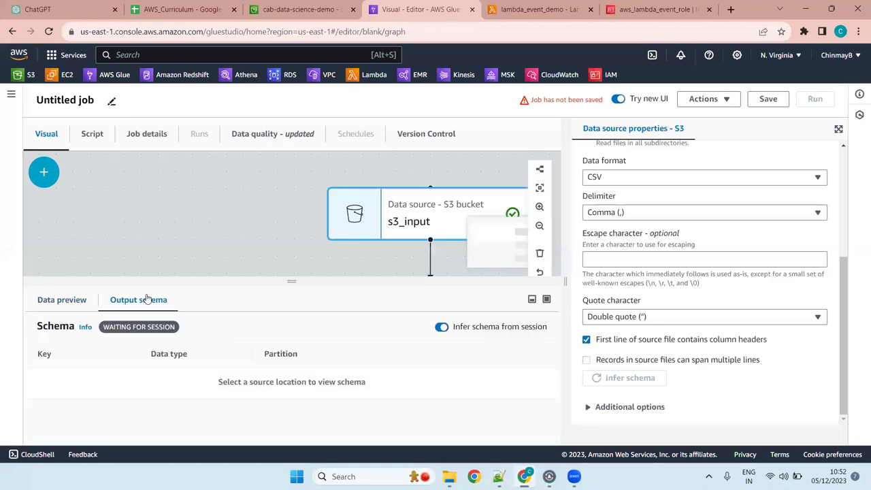
pyautogui.scroll(-3, 425, 218)
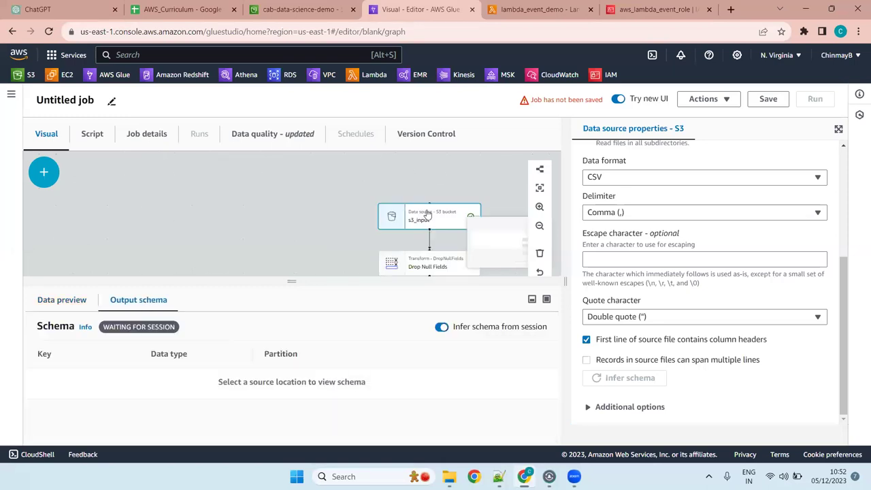
pyautogui.click(540, 188)
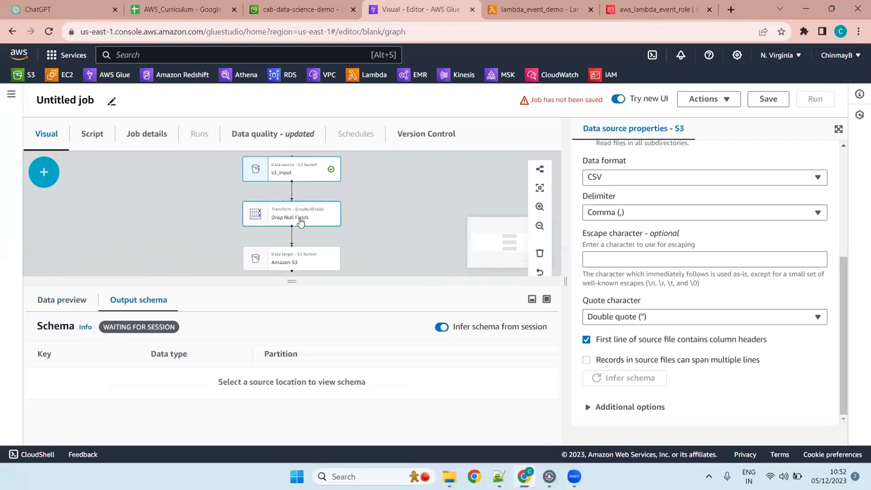
pyautogui.click(296, 218)
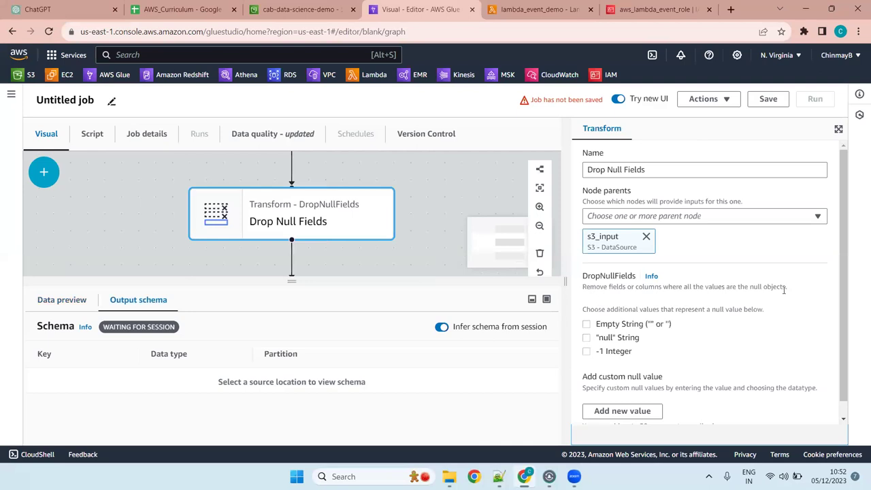
pyautogui.click(587, 338)
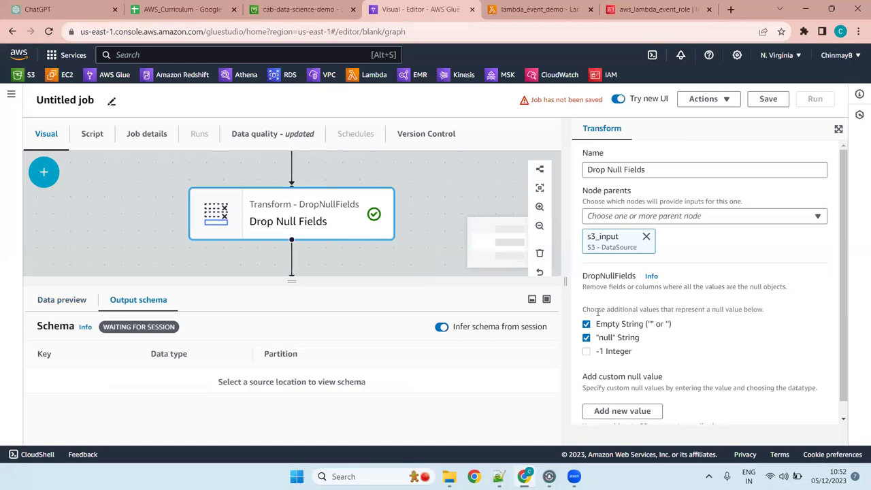
# Switch back to customer.csv in Excel, dismiss the activation wizard and widen columns A to F so their contents are readable
pyautogui.moveTo(549, 477)
pyautogui.click(449, 476)
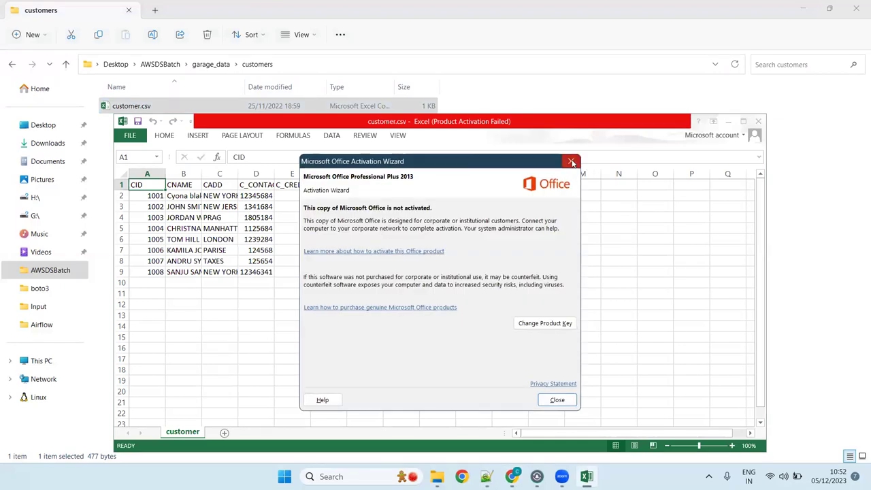
pyautogui.click(571, 162)
pyautogui.moveTo(346, 174); pyautogui.dragTo(445, 172)
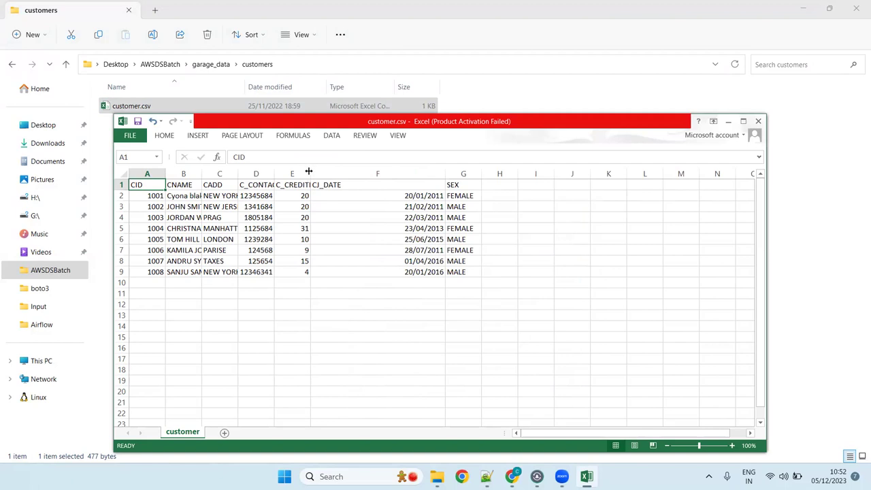
pyautogui.moveTo(310, 175); pyautogui.dragTo(353, 175)
pyautogui.moveTo(273, 170); pyautogui.dragTo(326, 172)
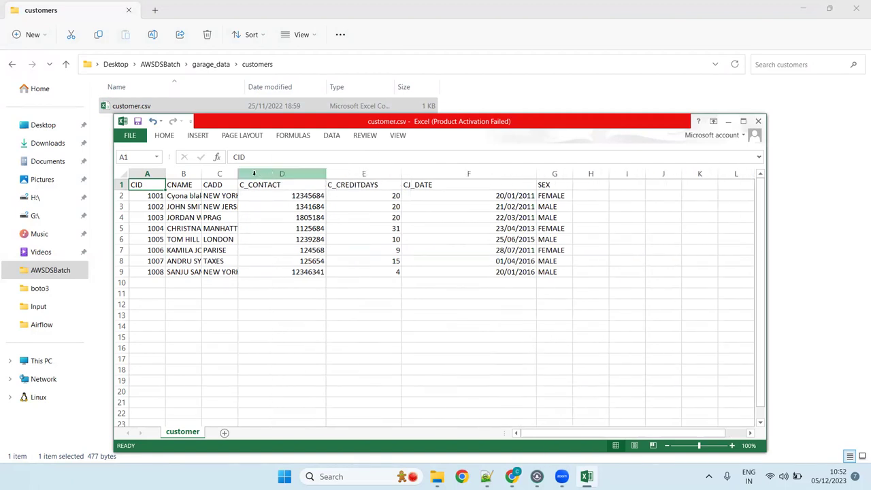
pyautogui.doubleClick(238, 173)
pyautogui.doubleClick(202, 174)
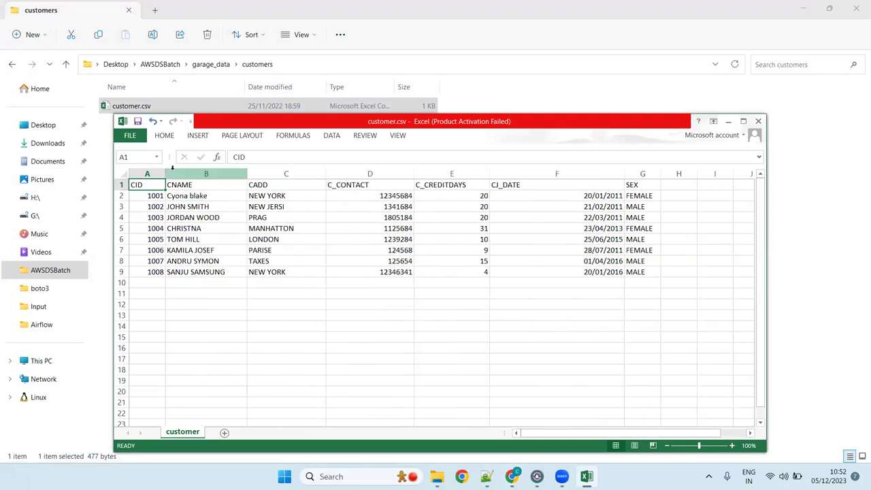
pyautogui.moveTo(167, 173); pyautogui.dragTo(206, 174)
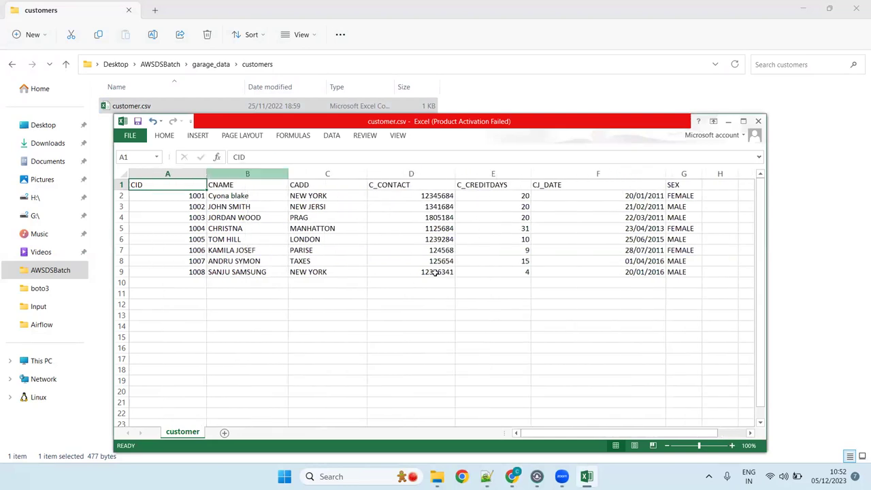
pyautogui.click(713, 121)
pyautogui.click(731, 121)
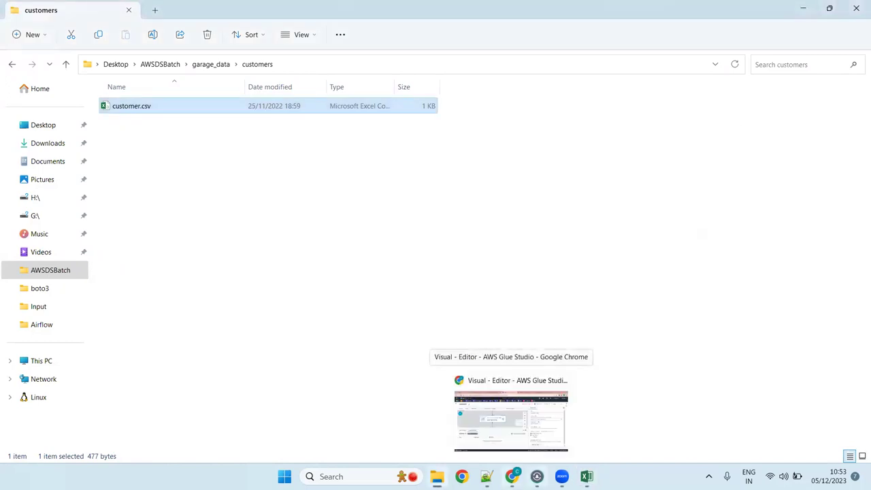
pyautogui.moveTo(587, 477)
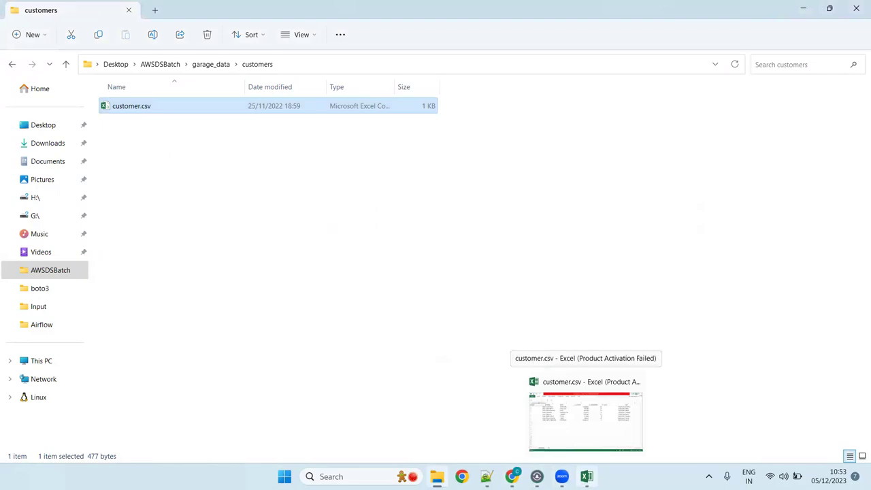
pyautogui.click(586, 417)
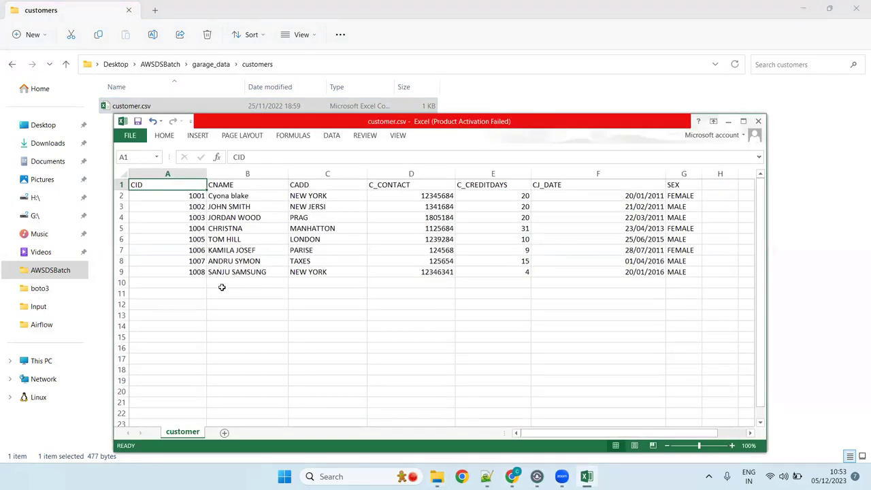
# Start a new customer record in row 10 with the customer's ID, the customer's name and the address Pune
pyautogui.click(187, 281)
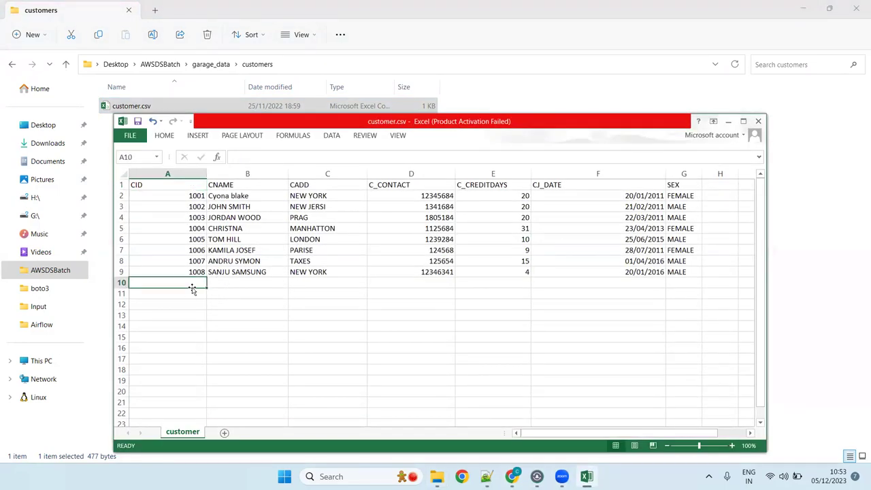
pyautogui.doubleClick(189, 282)
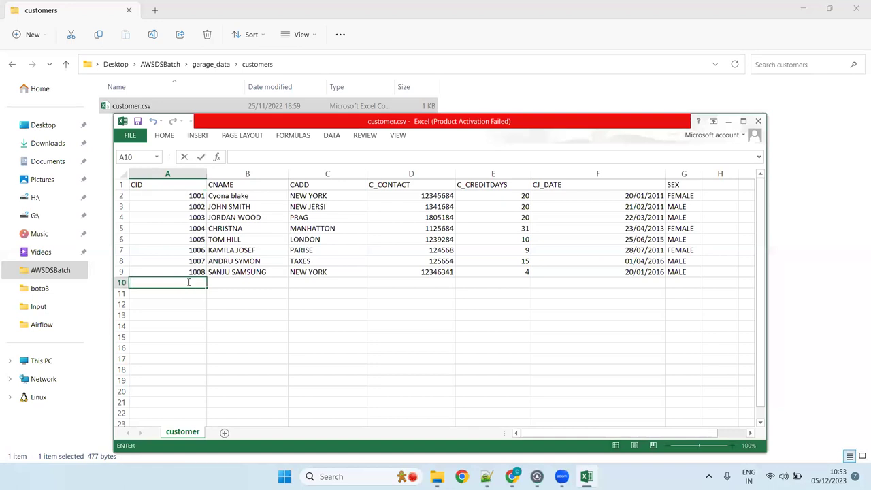
pyautogui.write('1009')
pyautogui.press('Tab')
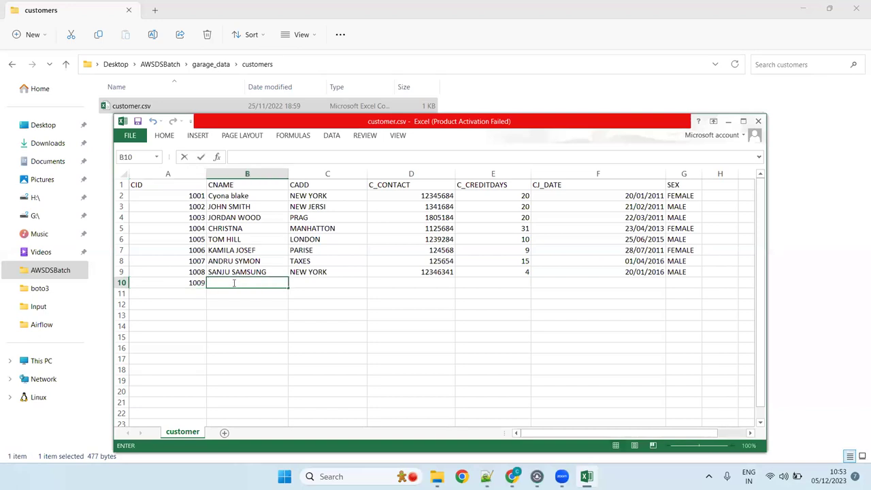
pyautogui.write('ABC Null')
pyautogui.click(329, 283)
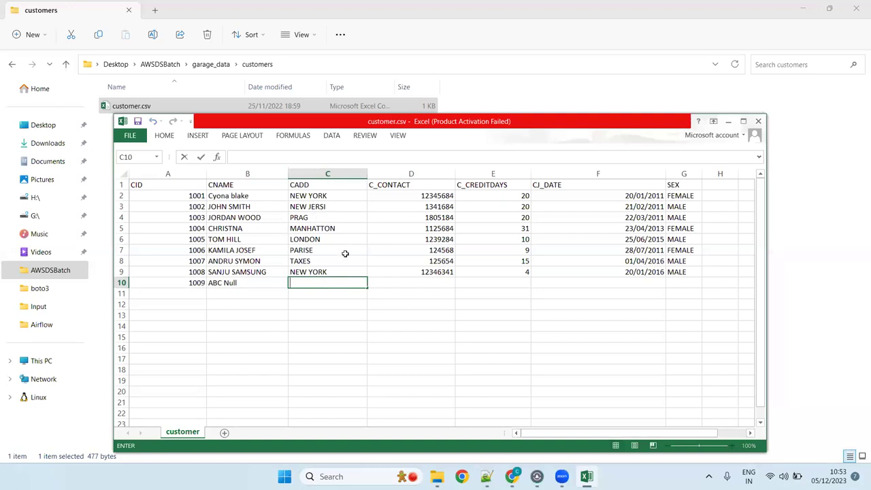
pyautogui.write('Pune')
# Enter the customer's contact number in row 10 and set C_CREDITDAYS to 55
pyautogui.click(417, 282)
pyautogui.write('12345678')
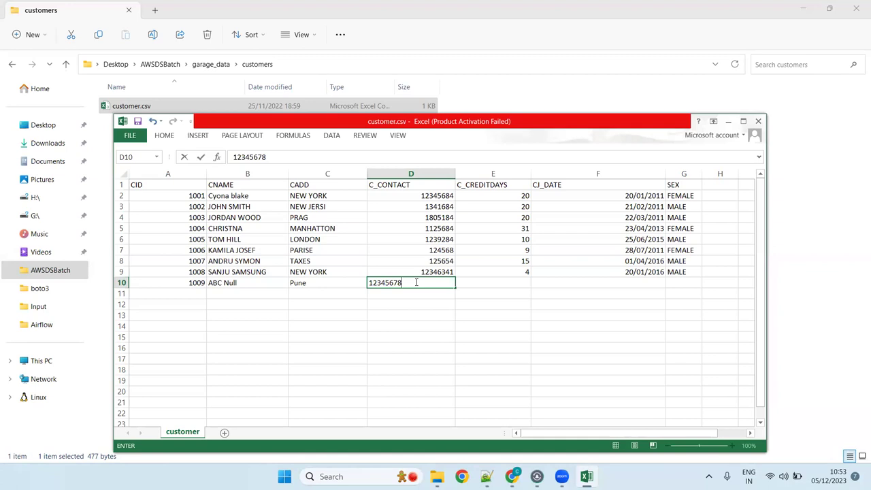
pyautogui.click(509, 281)
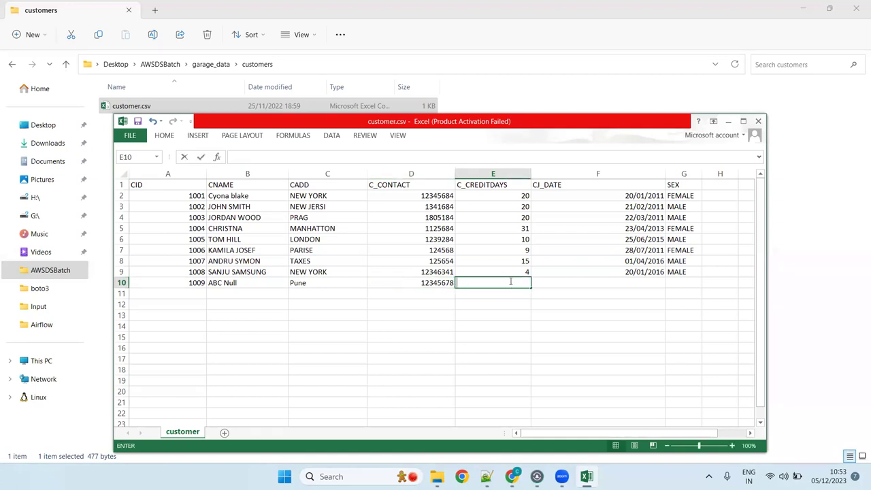
pyautogui.write('55')
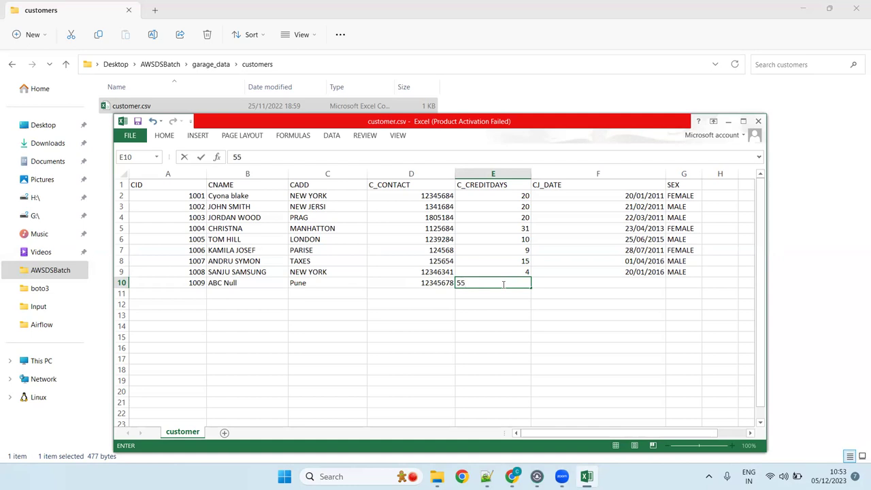
# Copy the CJ_DATE value 28/07/2011 from cell F7 into F10 of the new record
pyautogui.click(615, 283)
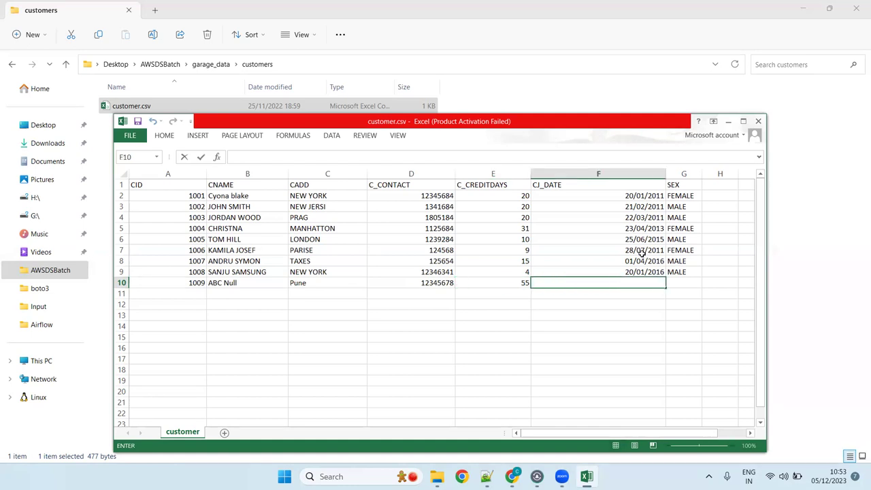
pyautogui.click(645, 254)
pyautogui.hotkey('ctrl', 'c')
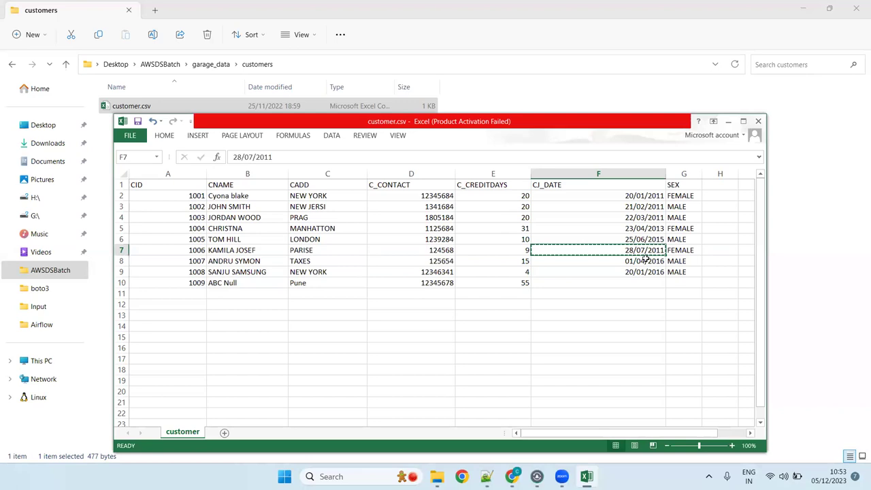
pyautogui.click(629, 280)
pyautogui.hotkey('ctrl', 'v')
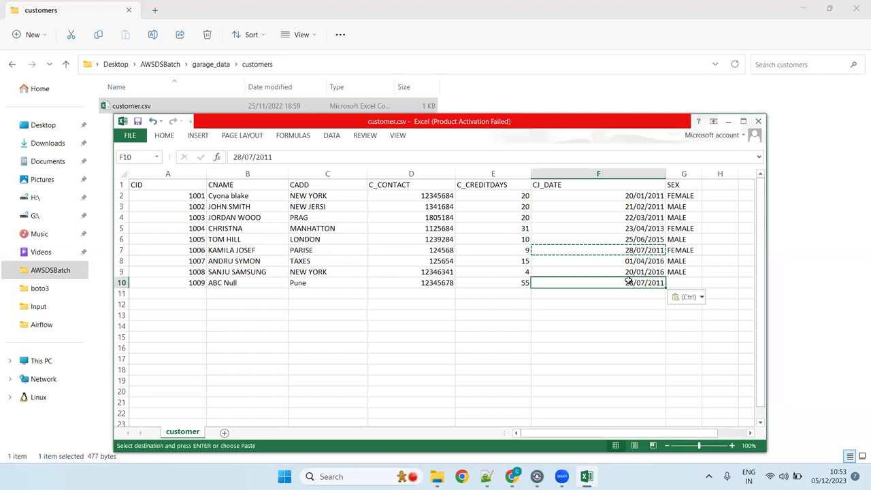
# Clear the CADD value in row 10 so the new record has an empty address
pyautogui.click(681, 282)
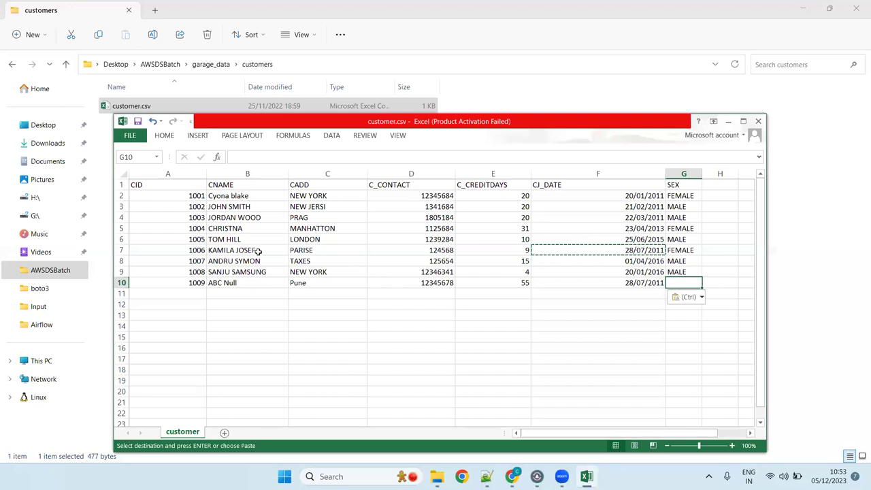
pyautogui.click(314, 286)
pyautogui.press('BackSpace')
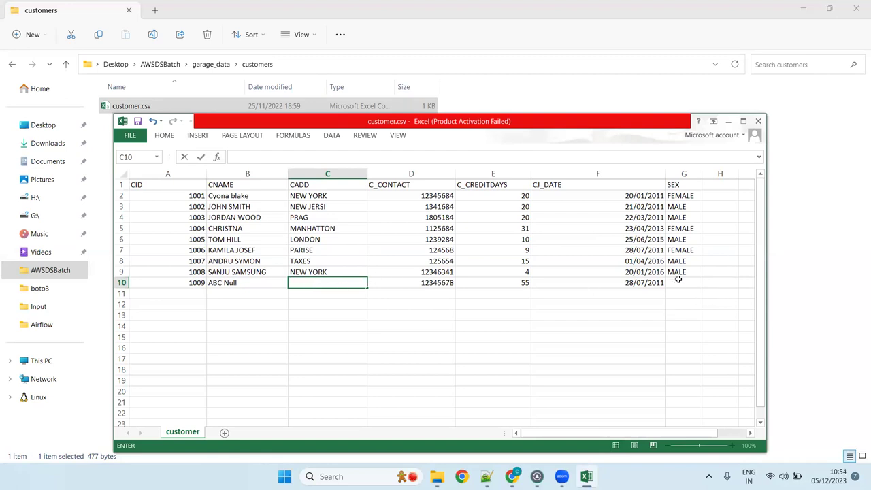
# Copy the SEX value FEMALE from cell G7 into G10 of the new record and save customer.csv
pyautogui.click(683, 239)
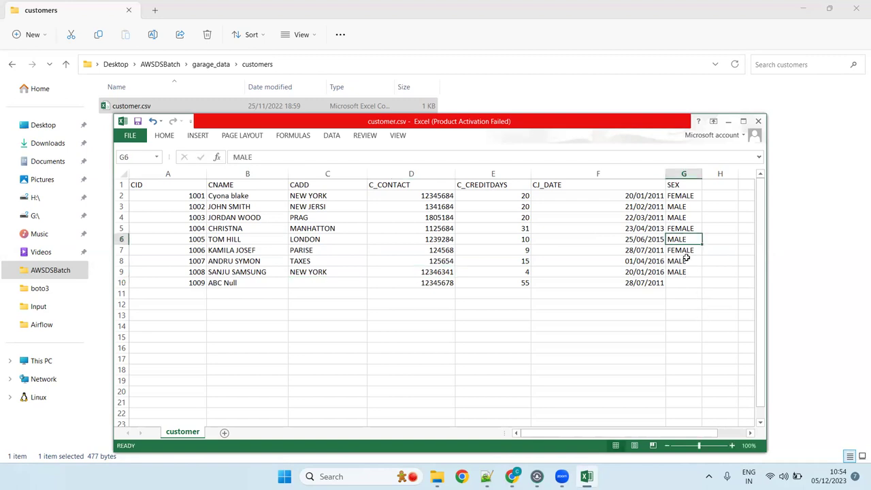
pyautogui.hotkey('ctrl', 'c')
pyautogui.click(685, 250)
pyautogui.hotkey('ctrl', 'c')
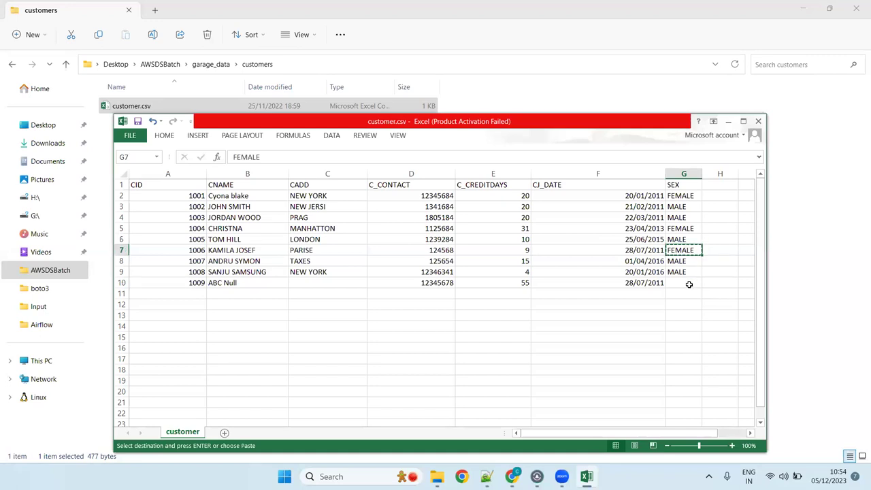
pyautogui.click(686, 283)
pyautogui.hotkey('ctrl', 'v')
pyautogui.click(543, 300)
pyautogui.click(313, 300)
pyautogui.click(251, 238)
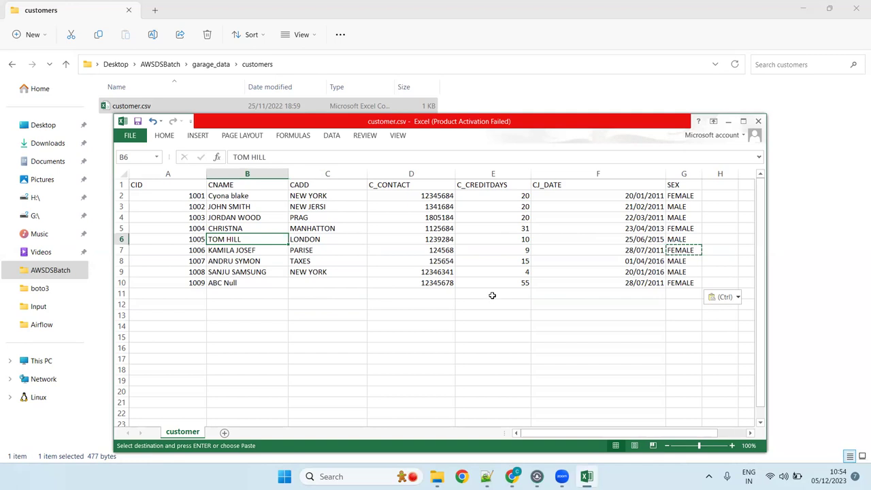
pyautogui.press('Escape')
pyautogui.hotkey('ctrl', 's')
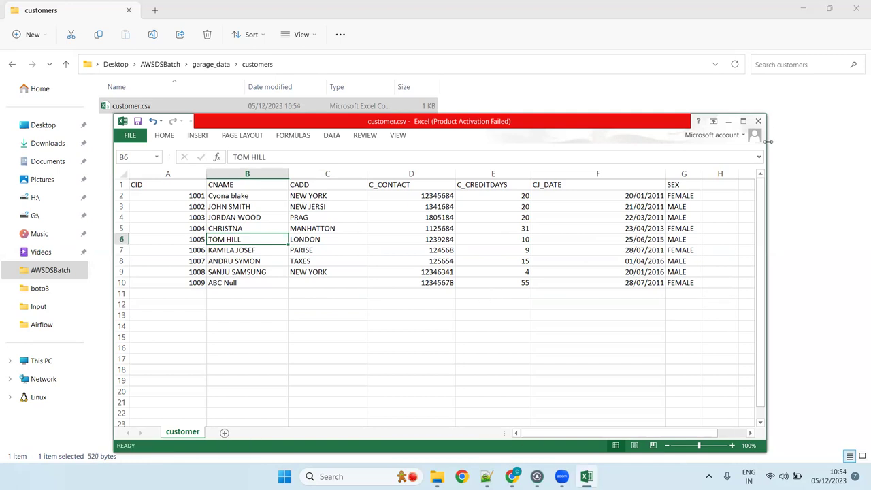
pyautogui.click(759, 121)
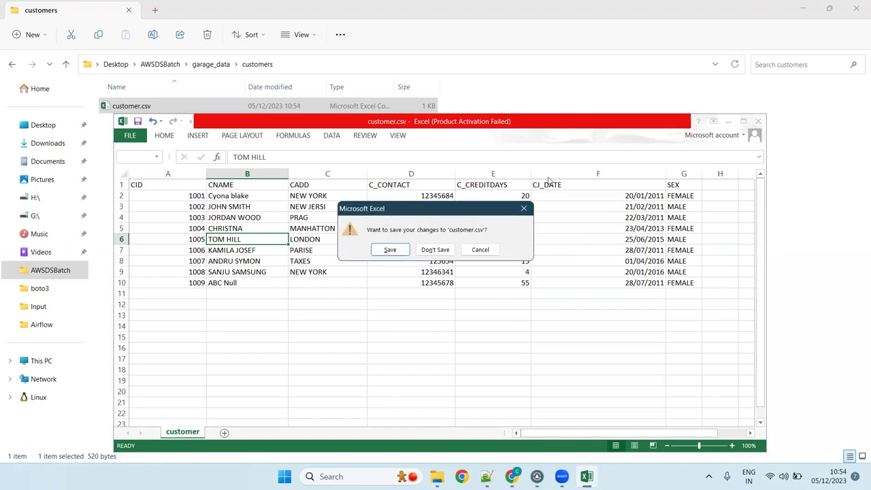
pyautogui.click(391, 250)
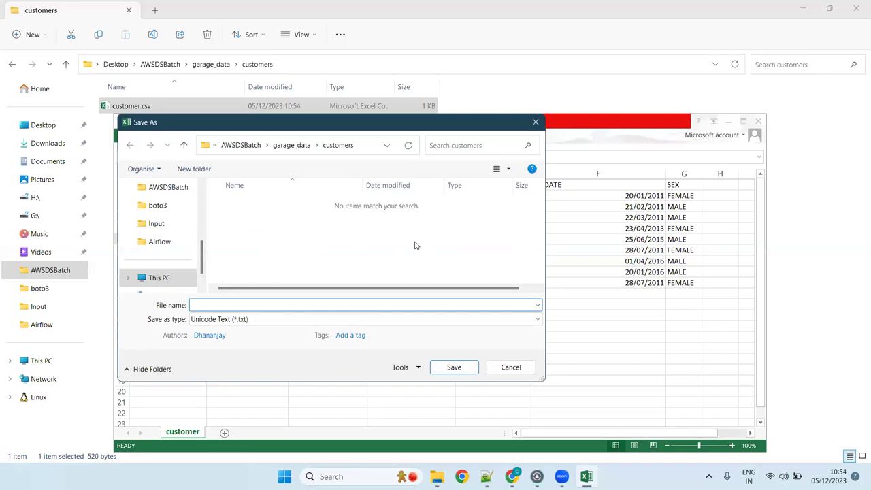
pyautogui.click(535, 120)
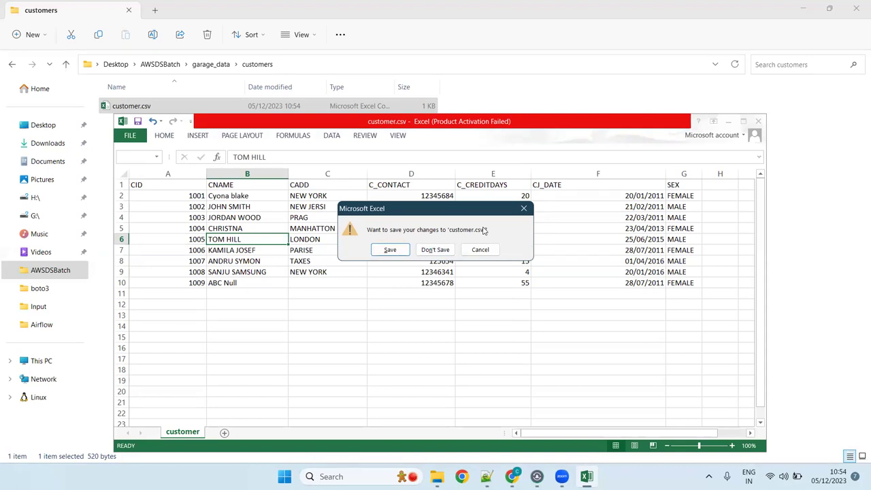
# Save the sheet as customers_updated.csv in CSV (MS-DOS) format in the customers folder, keeping that format, and close the workbook
pyautogui.click(396, 250)
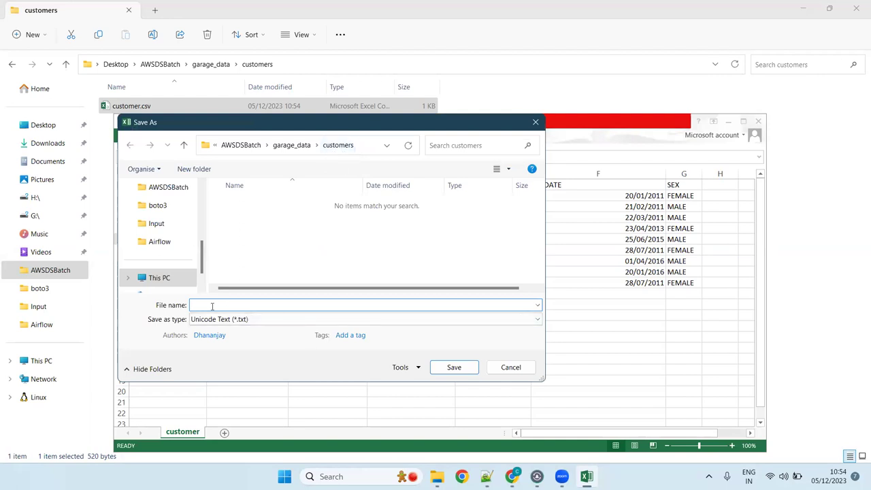
pyautogui.write('customers_updated')
pyautogui.click(252, 322)
pyautogui.press('c')
pyautogui.press('s')
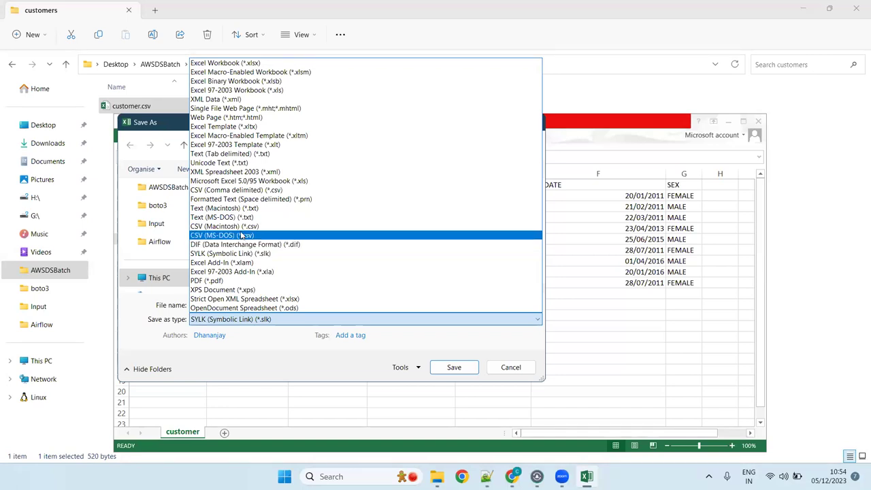
pyautogui.click(243, 356)
pyautogui.click(316, 302)
pyautogui.click(316, 302)
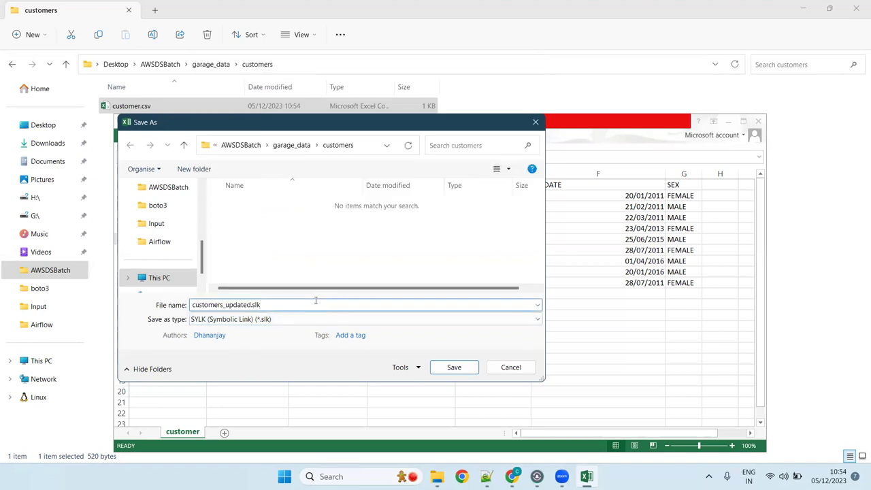
pyautogui.write('csv')
pyautogui.click(274, 318)
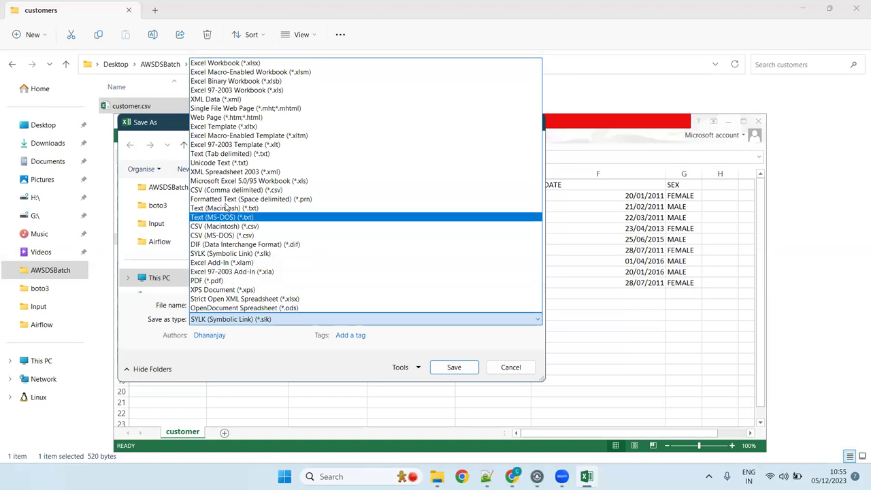
pyautogui.click(232, 235)
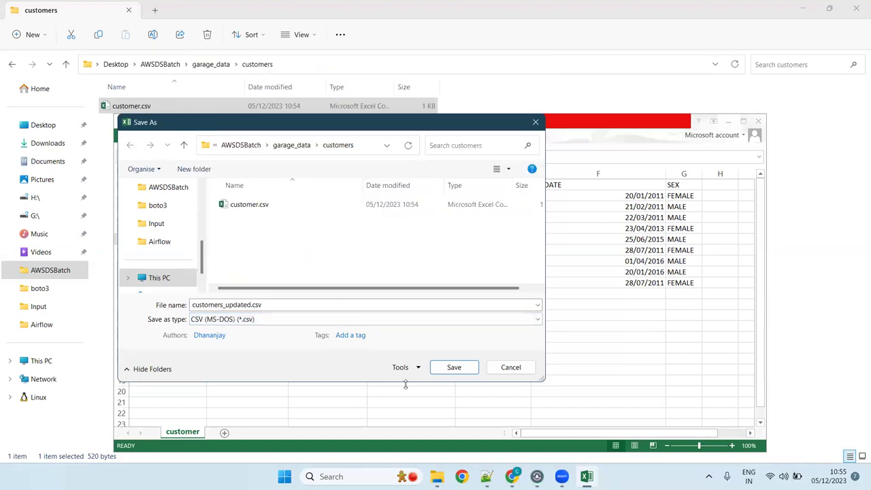
pyautogui.click(454, 368)
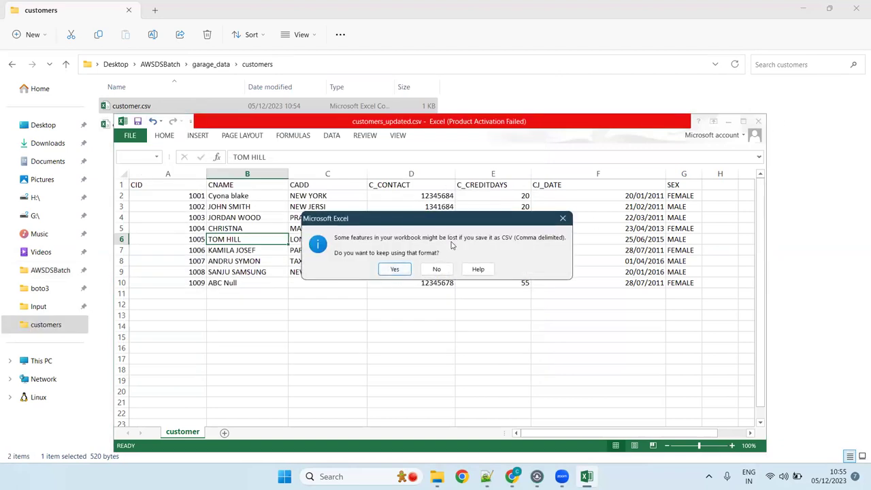
pyautogui.click(396, 270)
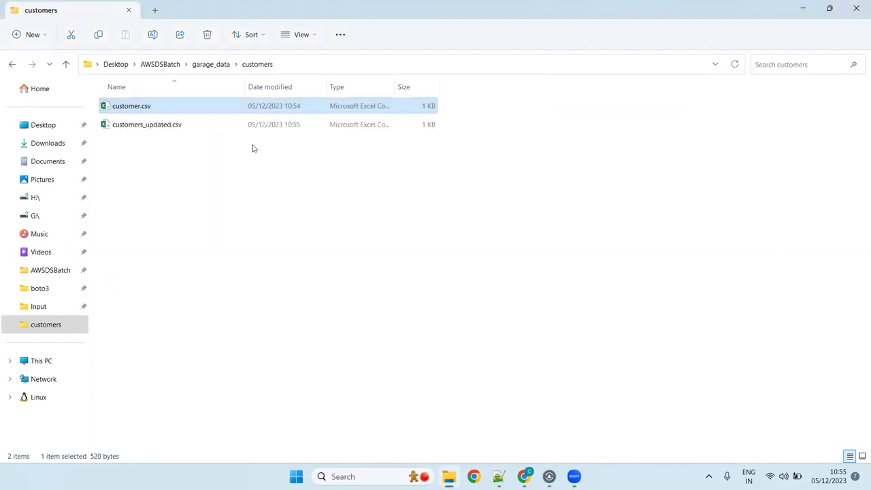
# Inspect the file properties of customers_updated.csv and close them
pyautogui.click(184, 134)
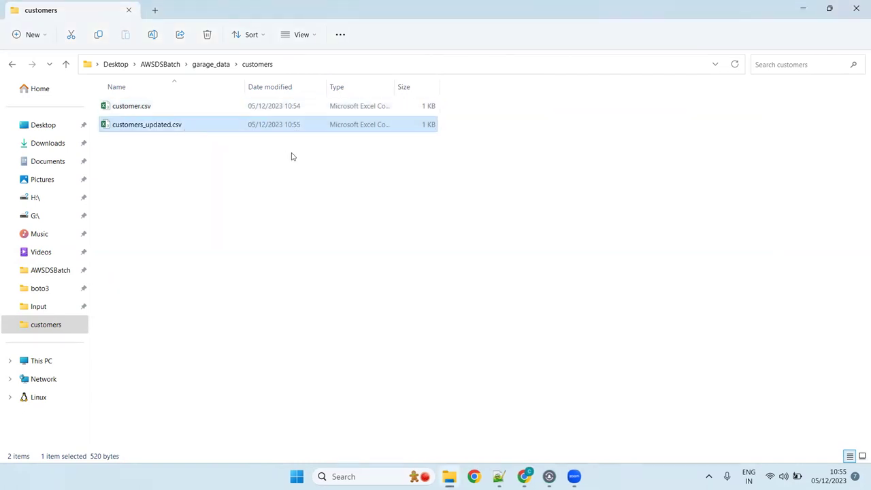
pyautogui.rightClick(178, 130)
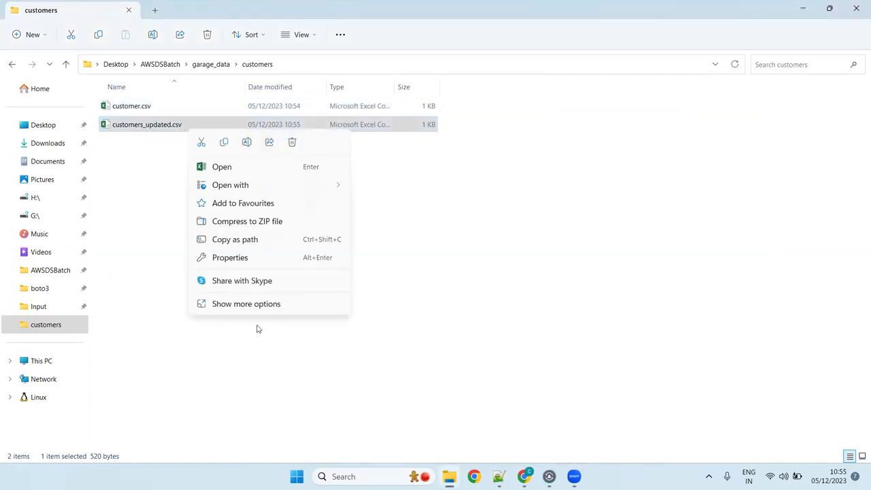
pyautogui.click(255, 256)
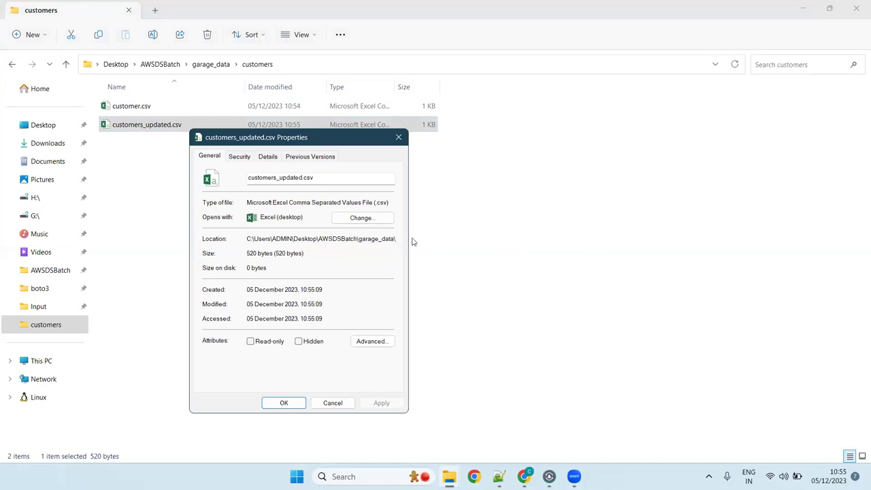
pyautogui.click(399, 139)
pyautogui.rightClick(234, 118)
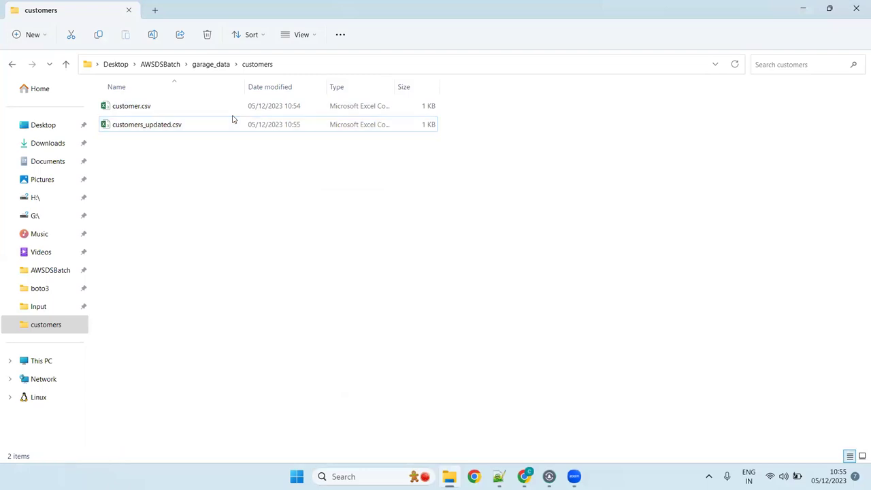
# Open customers_updated.csv in Notepad just once to examine the raw comma-separated records, and close it again
pyautogui.click(216, 124)
pyautogui.rightClick(216, 125)
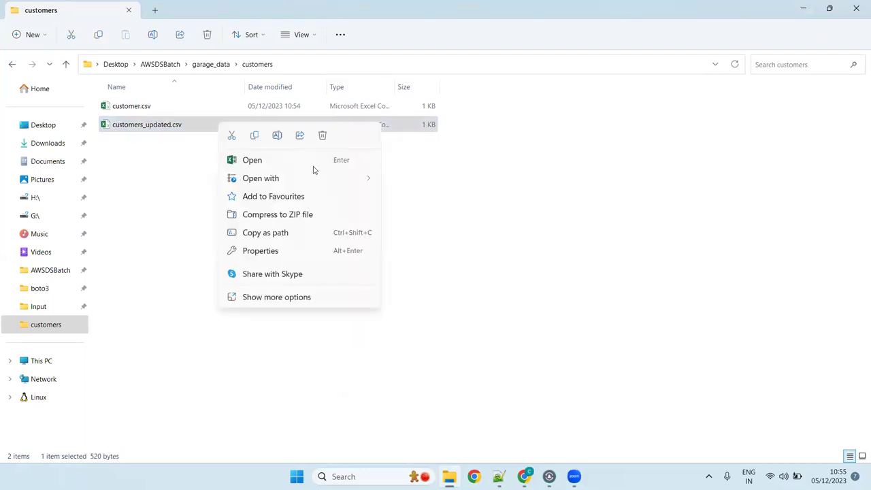
pyautogui.moveTo(332, 178)
pyautogui.click(438, 252)
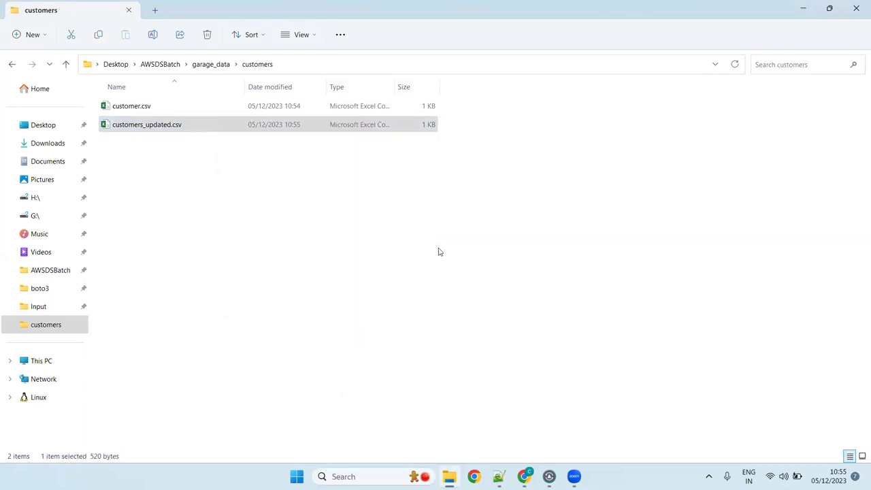
pyautogui.scroll(-5, 402, 300)
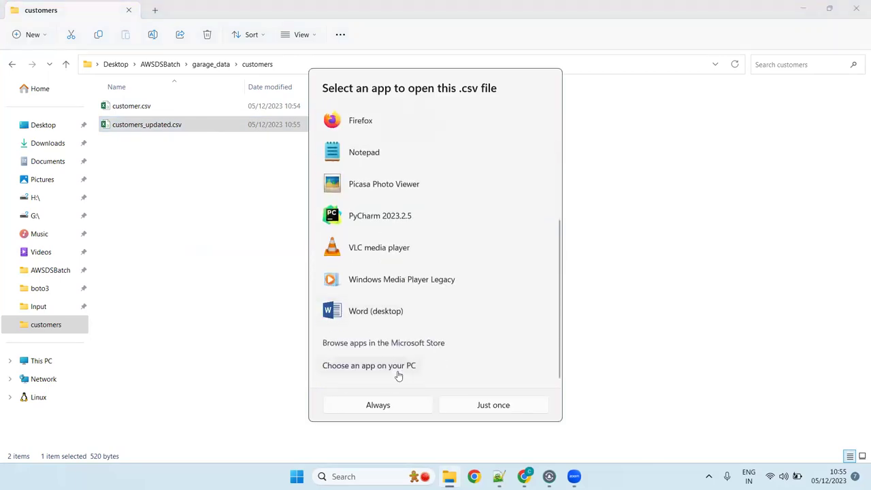
pyautogui.click(401, 367)
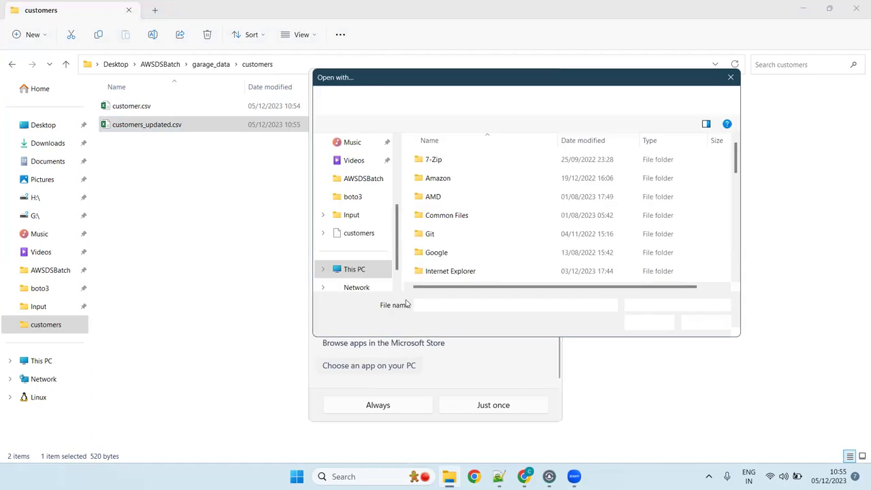
pyautogui.click(734, 79)
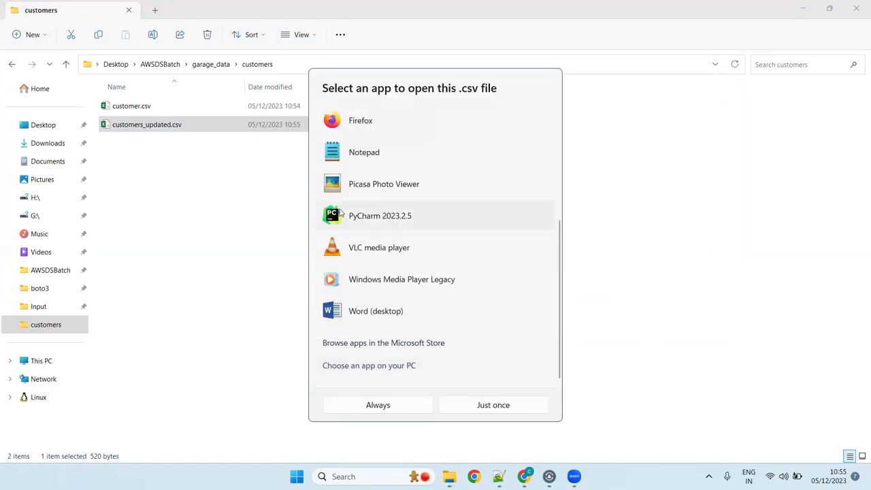
pyautogui.scroll(5, 348, 218)
pyautogui.scroll(-3, 384, 326)
pyautogui.click(404, 162)
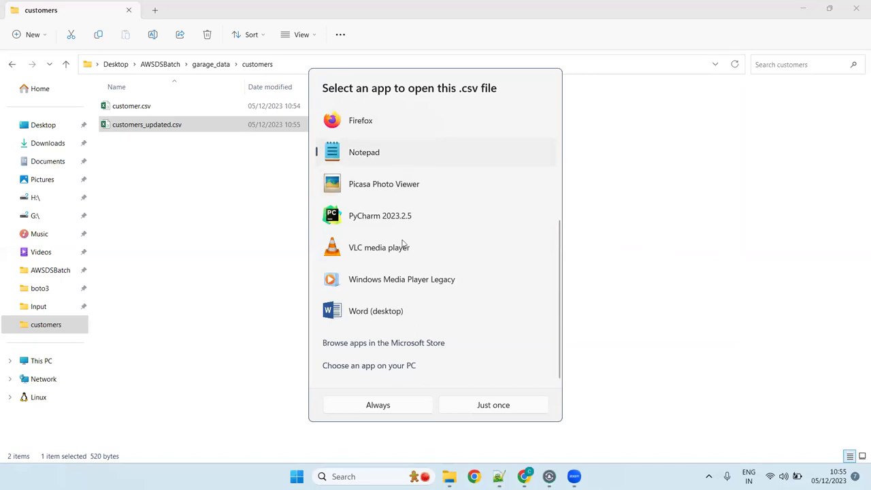
pyautogui.click(483, 405)
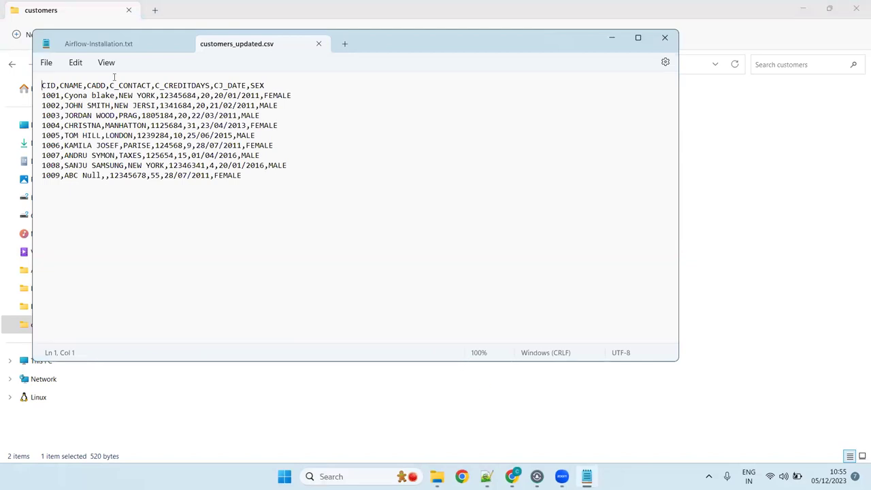
pyautogui.click(654, 51)
pyautogui.rightClick(382, 193)
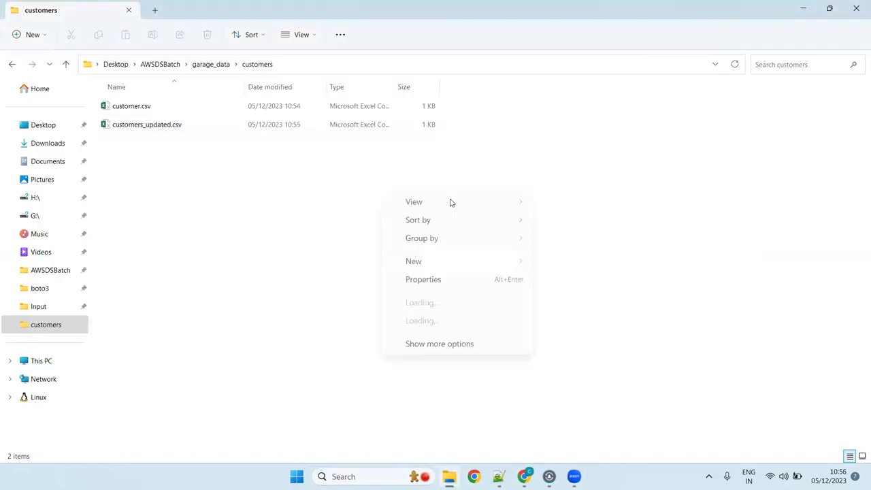
pyautogui.press('Escape')
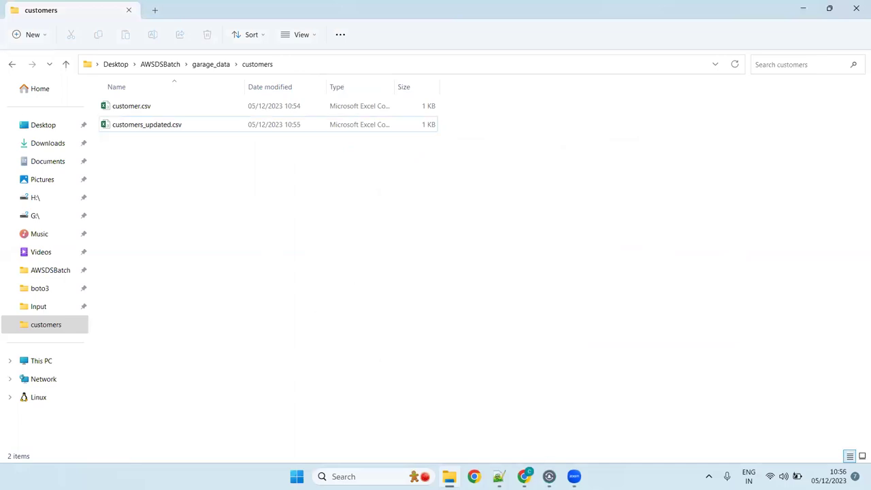
# Switch to the AWS Glue job editor and add a custom null value Null of type String to the Drop Null Fields transform
pyautogui.hotkey('alt', 'Tab')
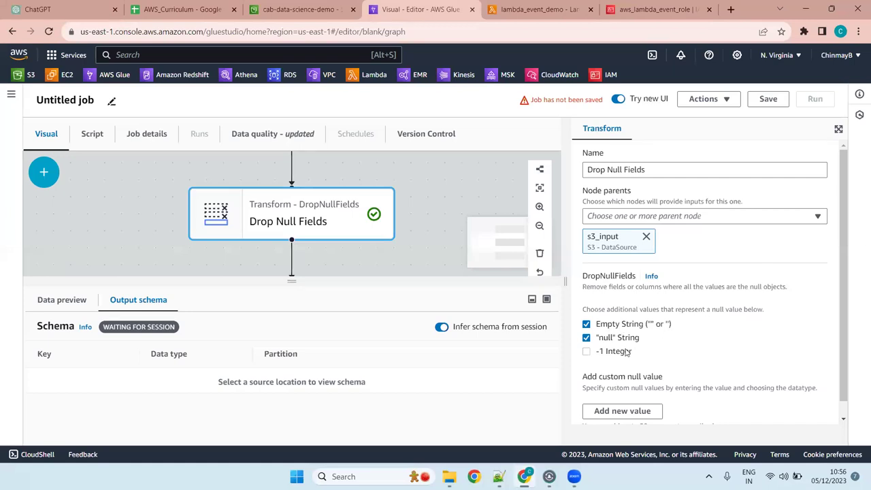
pyautogui.scroll(-1, 657, 328)
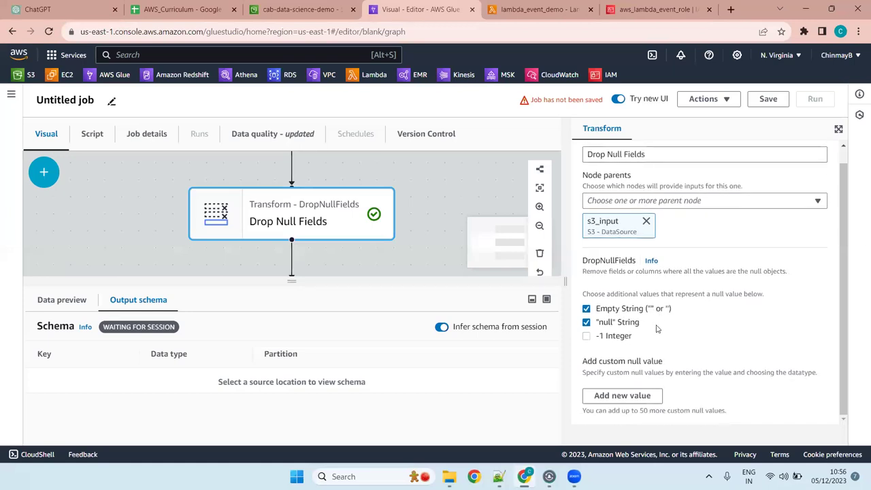
pyautogui.click(617, 397)
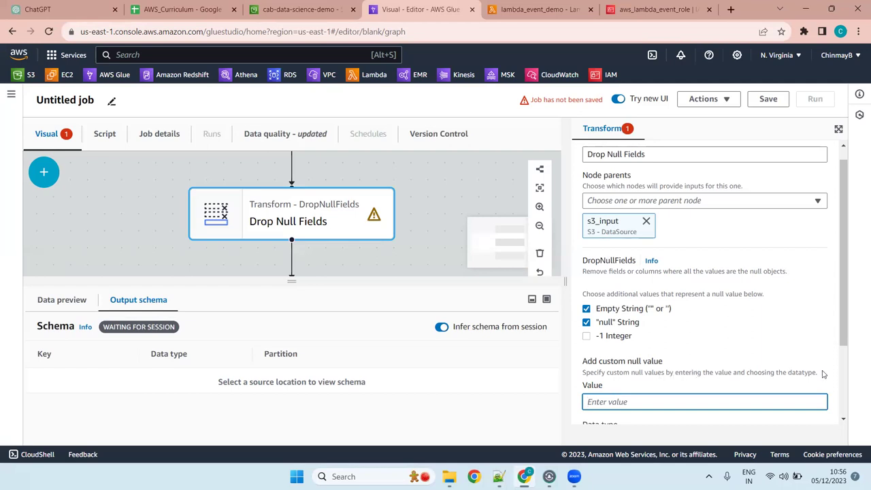
pyautogui.scroll(-2, 677, 339)
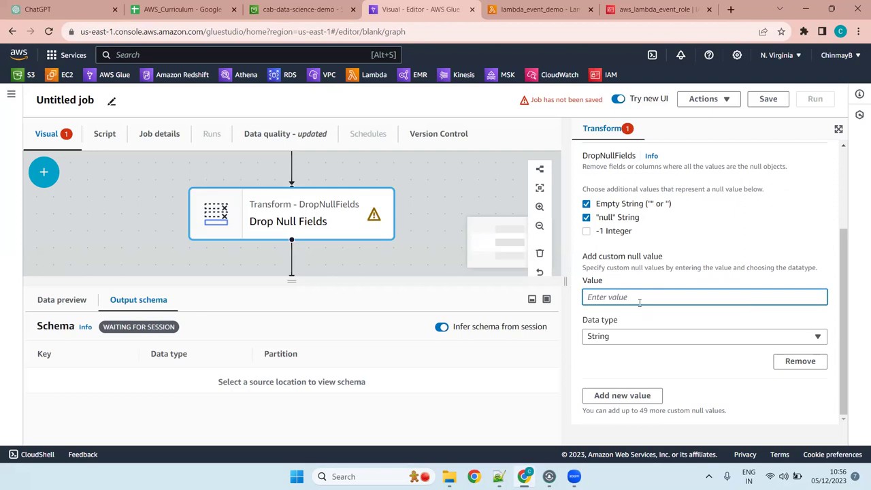
pyautogui.write('Null')
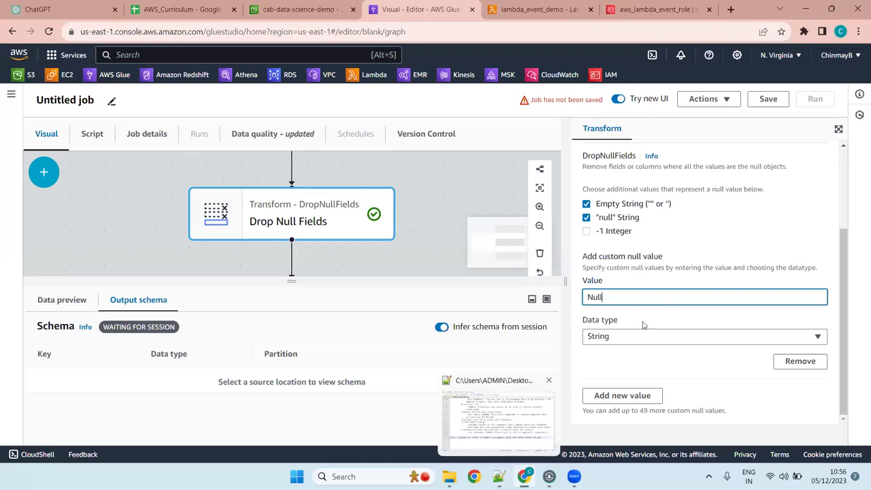
# Replace the custom null value in the Drop Null Fields transform with Pune
pyautogui.moveTo(623, 300); pyautogui.dragTo(563, 297)
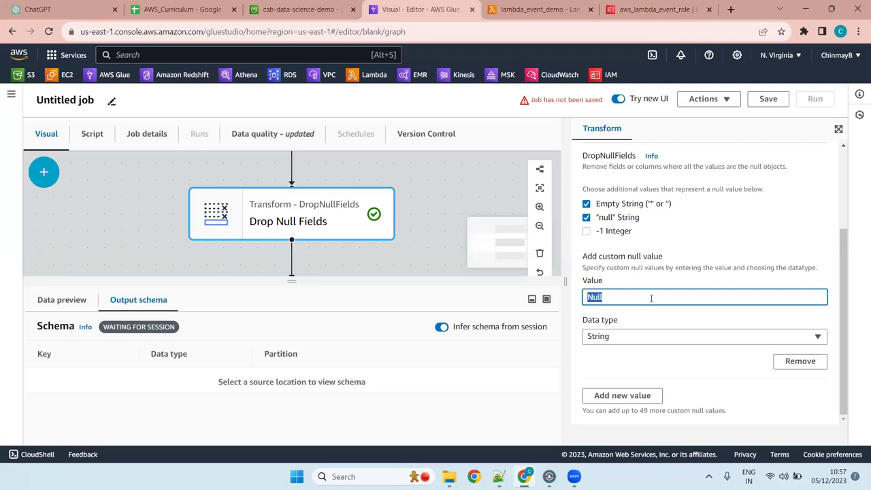
pyautogui.press('BackSpace')
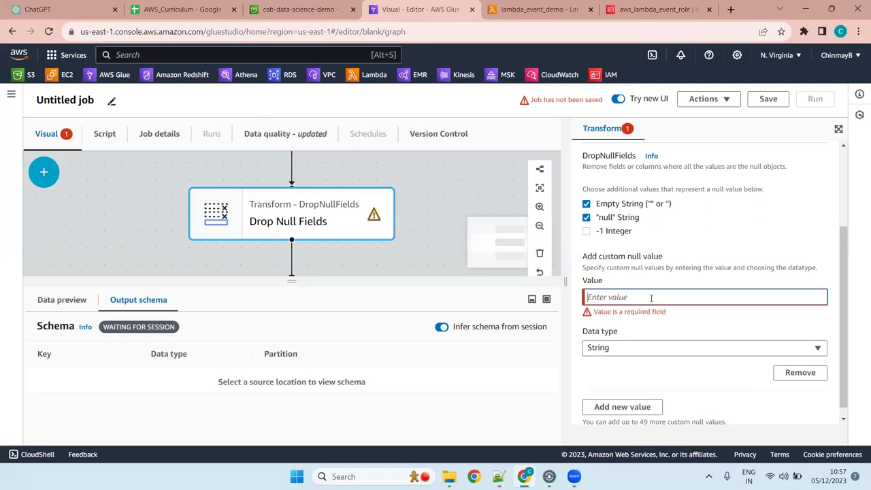
pyautogui.write('Pune')
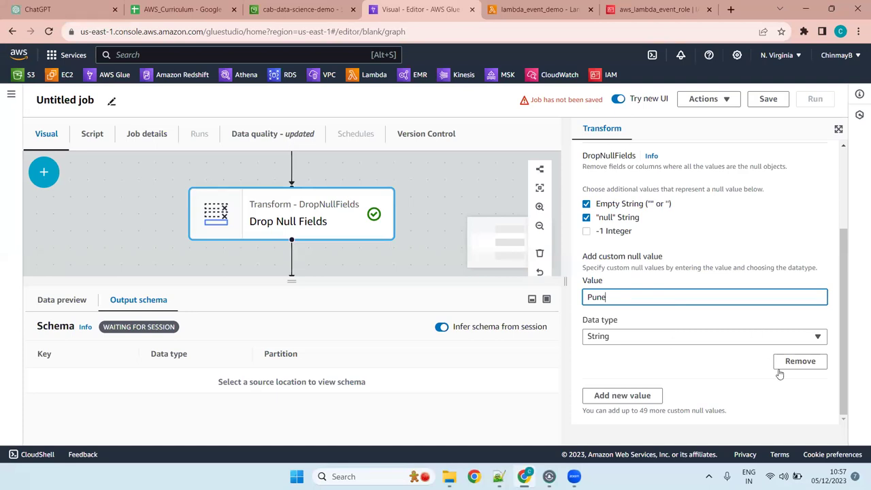
# Rename the Amazon S3 data target node to s3_output and set its output format to CSV
pyautogui.scroll(3, 698, 291)
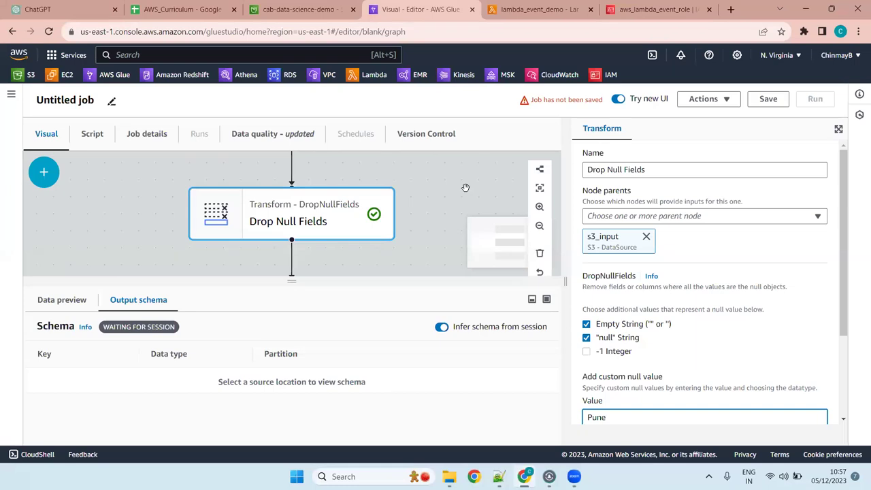
pyautogui.click(540, 187)
pyautogui.click(301, 256)
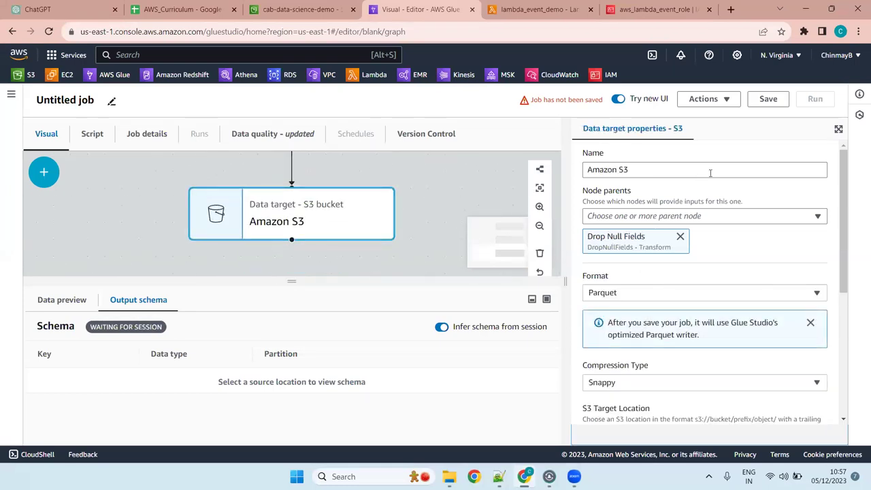
pyautogui.moveTo(636, 170); pyautogui.dragTo(556, 172)
pyautogui.write('s3')
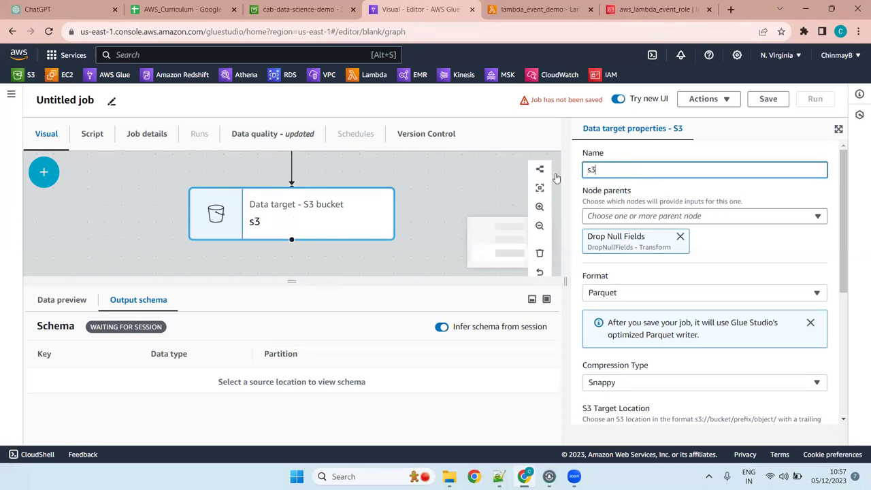
pyautogui.write('_output')
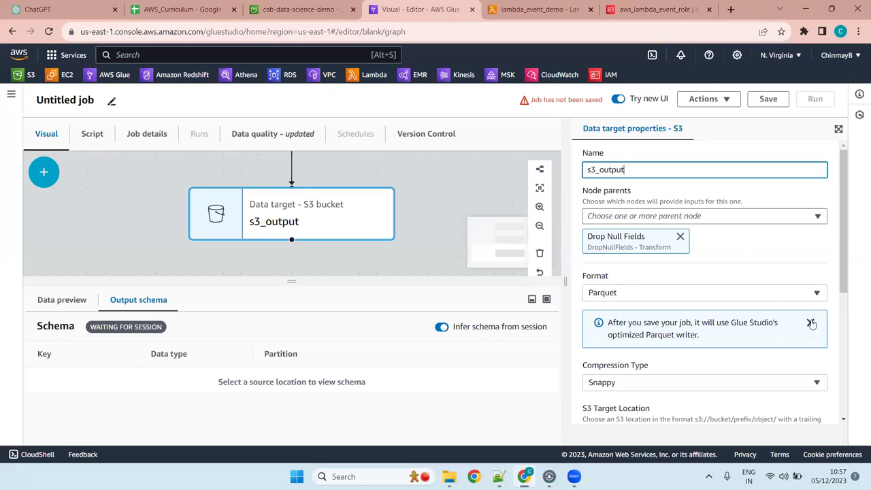
pyautogui.click(709, 295)
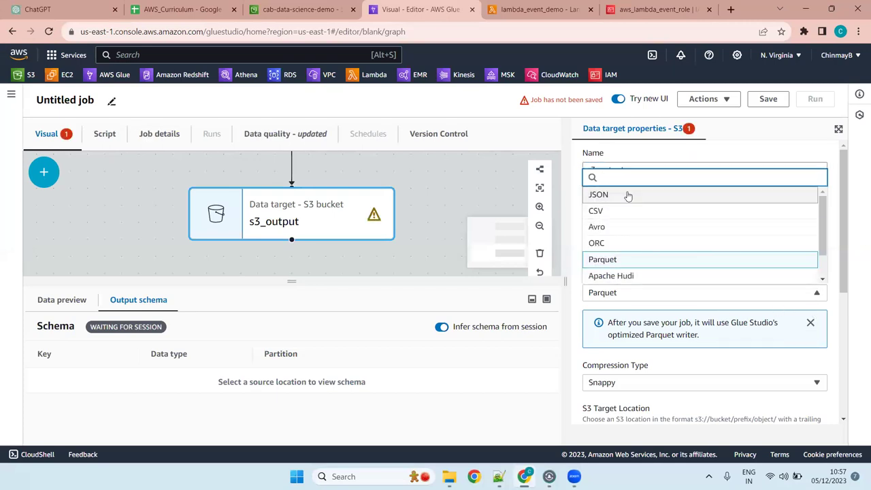
pyautogui.press('Return')
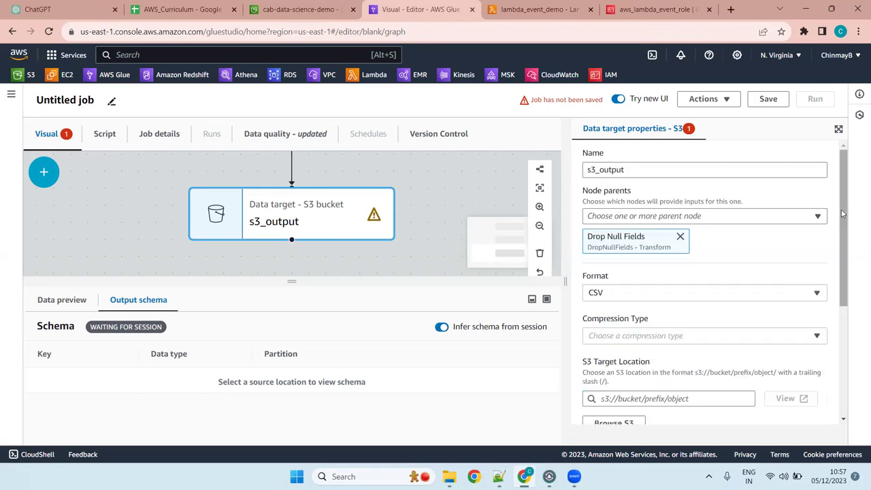
# Set the s3_output target location to the source_data/lambda_demo/output/ folder in the cab-data-science-demo bucket
pyautogui.scroll(-2, 841, 215)
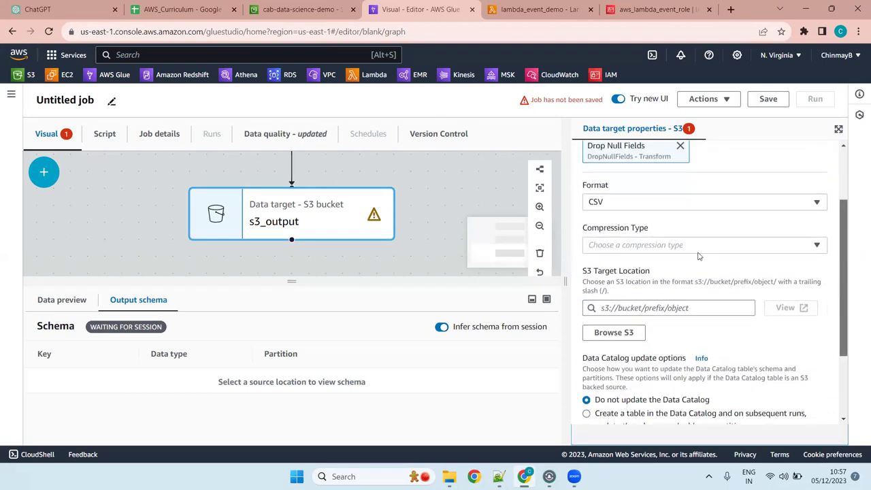
pyautogui.click(615, 333)
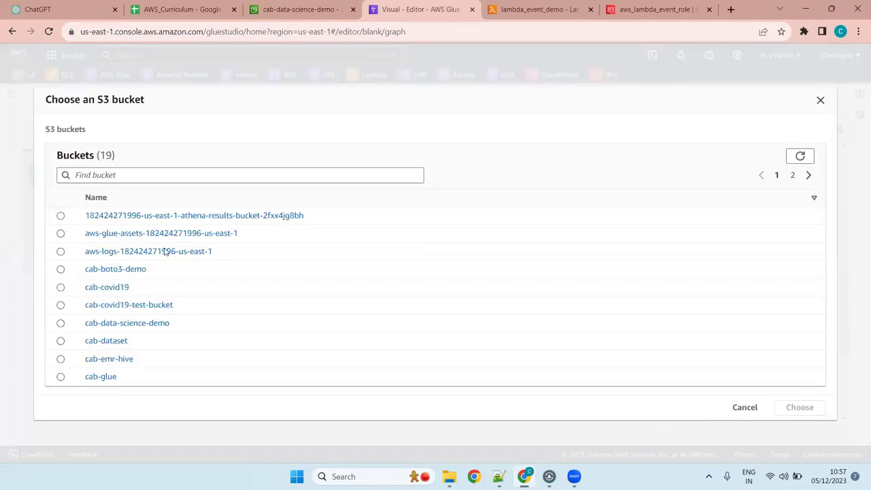
pyautogui.click(134, 324)
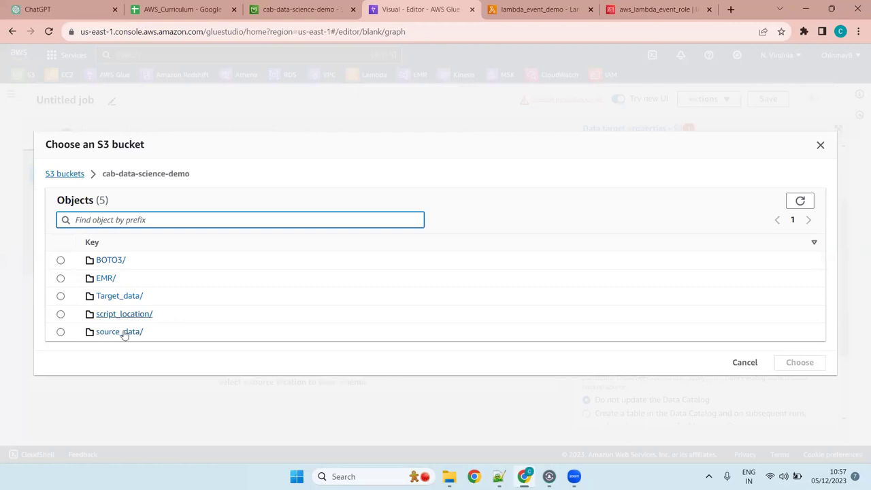
pyautogui.click(129, 334)
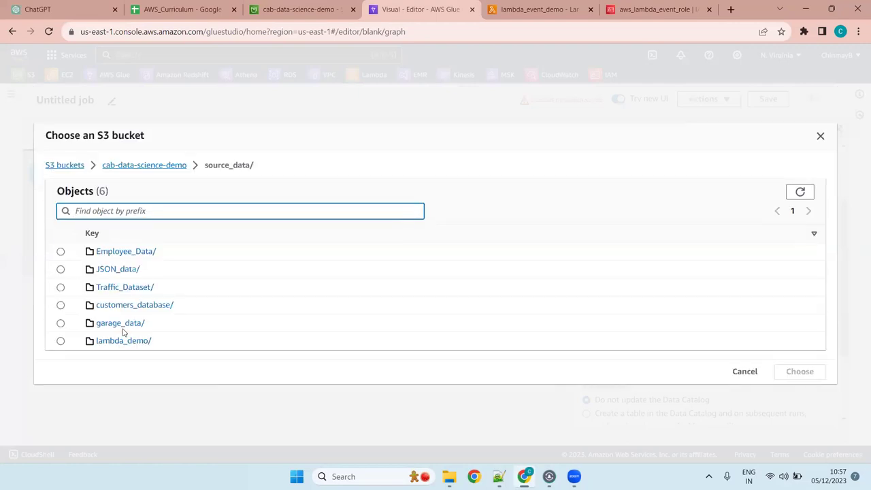
pyautogui.click(122, 344)
pyautogui.click(61, 305)
pyautogui.click(800, 336)
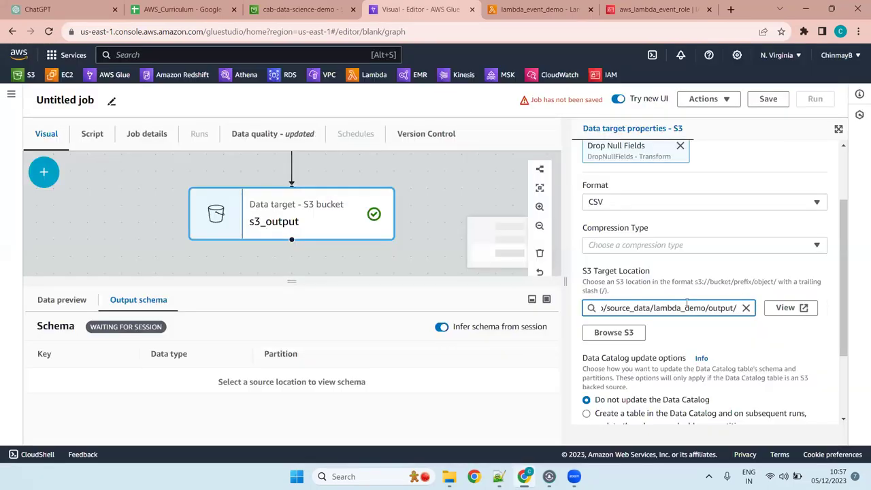
pyautogui.scroll(-3, 725, 290)
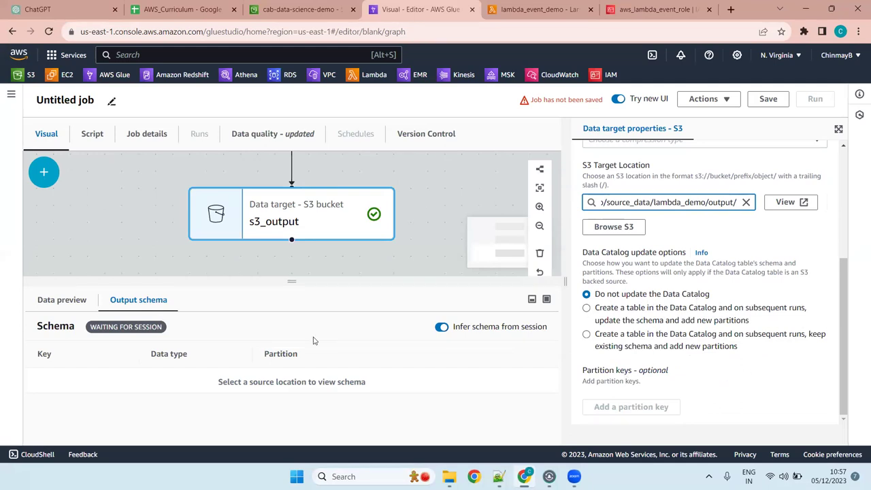
pyautogui.scroll(2, 434, 208)
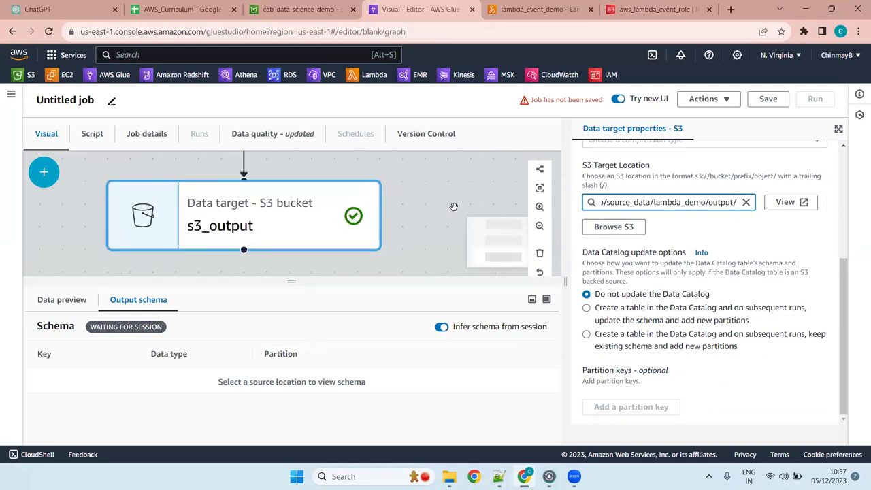
pyautogui.click(540, 187)
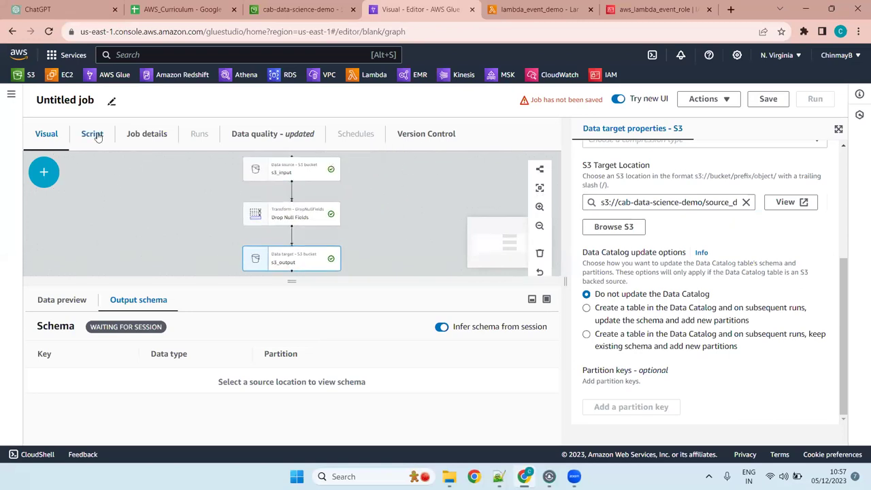
# In the job details, name the job lambda_job_trigger and assign the IAM role AWSGlueServiceRole-crawlS3
pyautogui.click(150, 135)
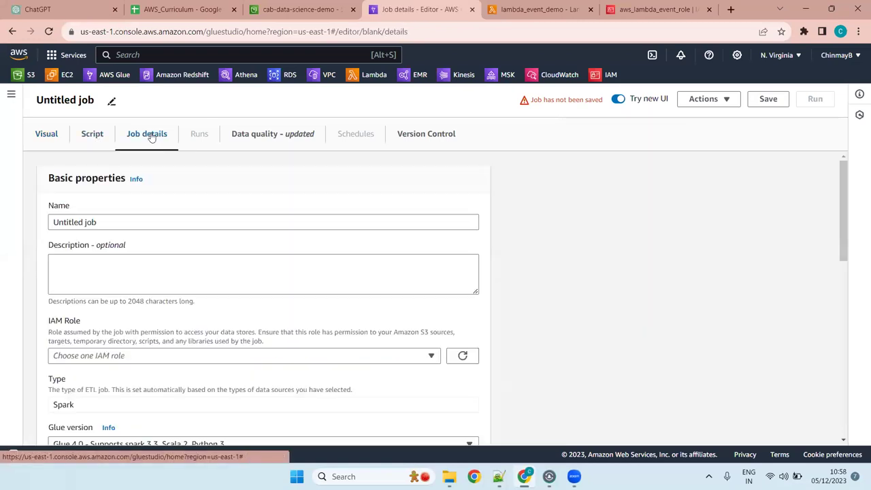
pyautogui.moveTo(112, 227); pyautogui.dragTo(10, 221)
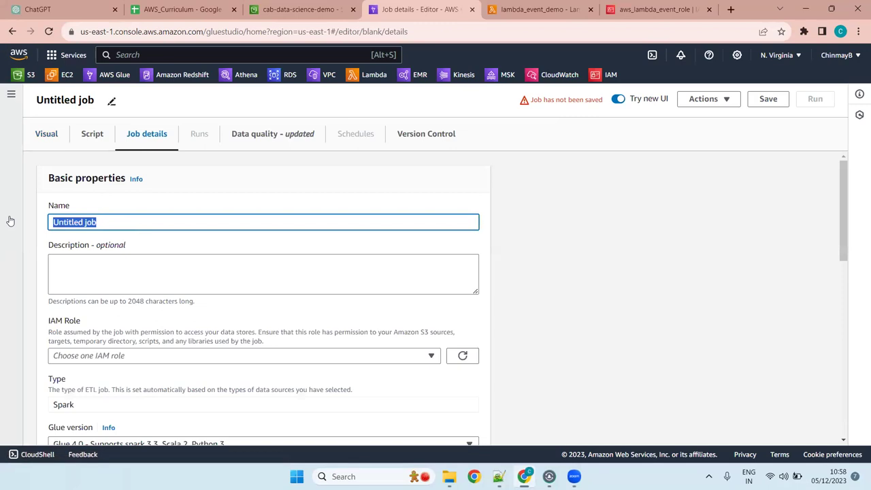
pyautogui.write('la')
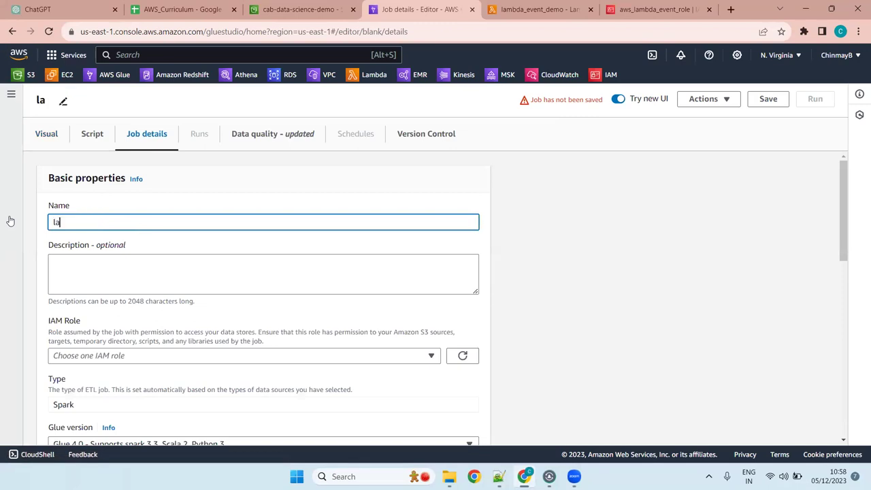
pyautogui.write('mbda_job_trigger')
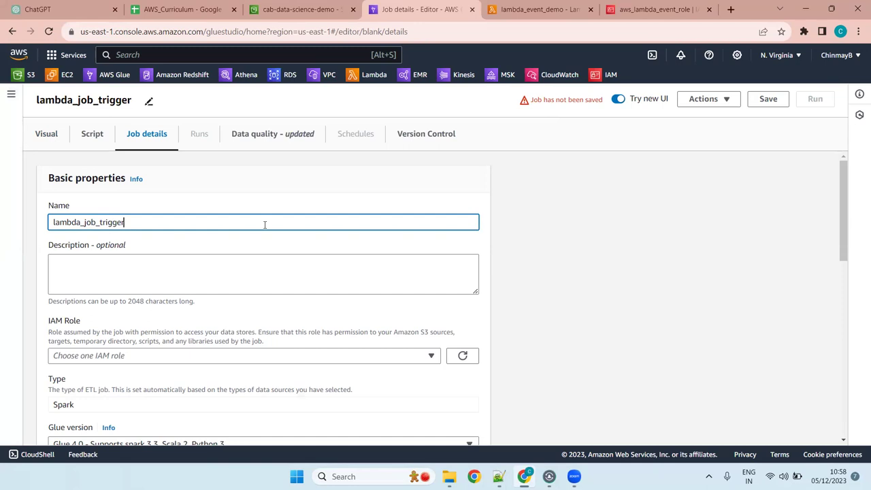
pyautogui.click(166, 357)
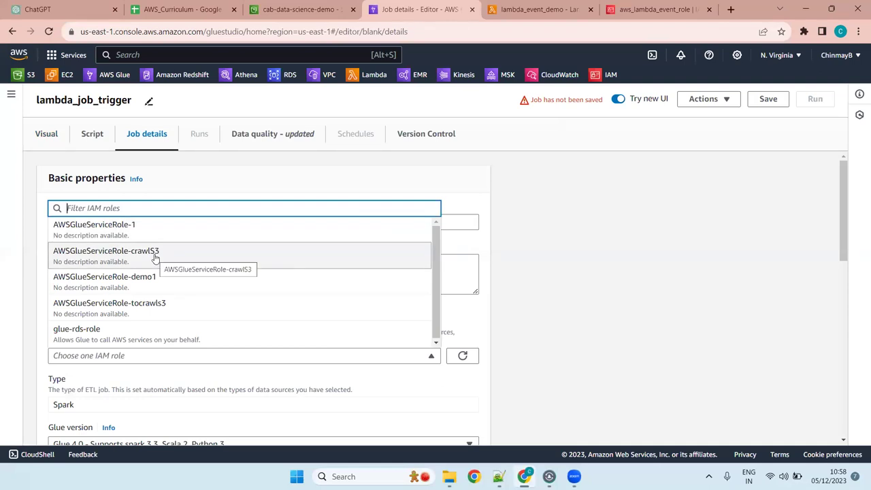
pyautogui.click(155, 258)
# Set the job's requested number of workers to 2
pyautogui.moveTo(842, 190); pyautogui.dragTo(850, 252)
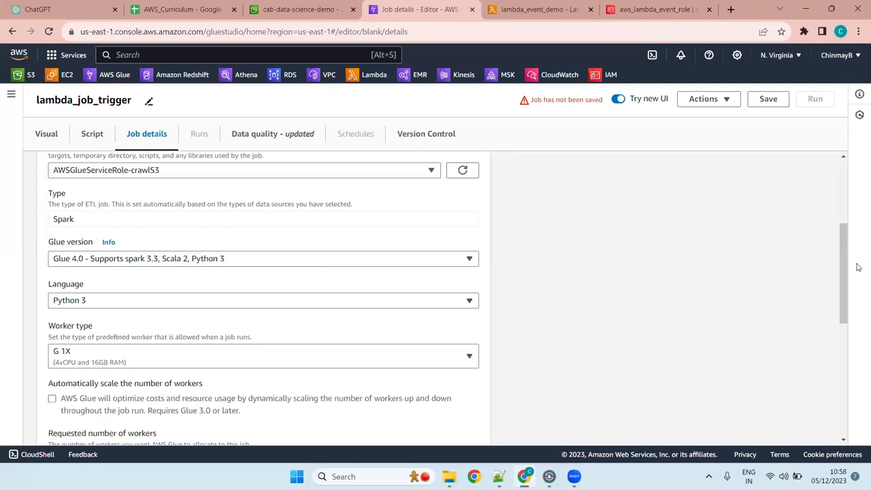
pyautogui.scroll(-3, 150, 307)
pyautogui.moveTo(150, 307); pyautogui.dragTo(3, 317)
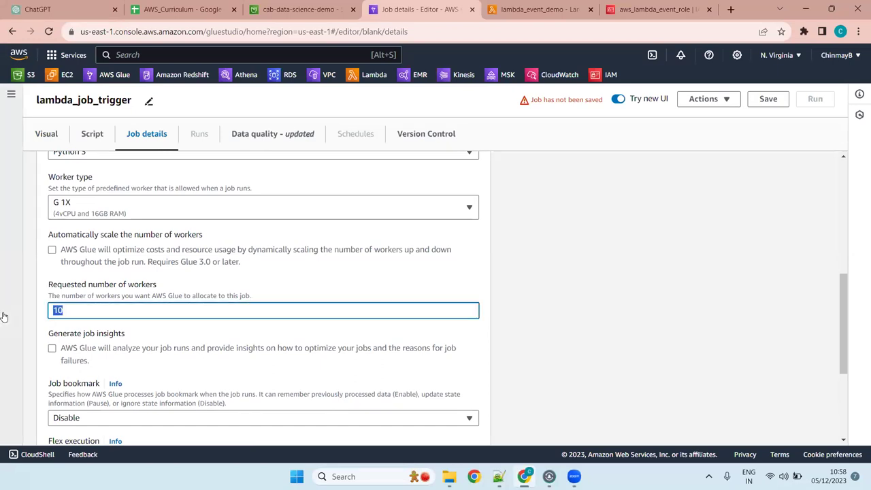
pyautogui.write('2')
# Set the job timeout to 20 minutes and save the Glue job
pyautogui.scroll(-4, 200, 347)
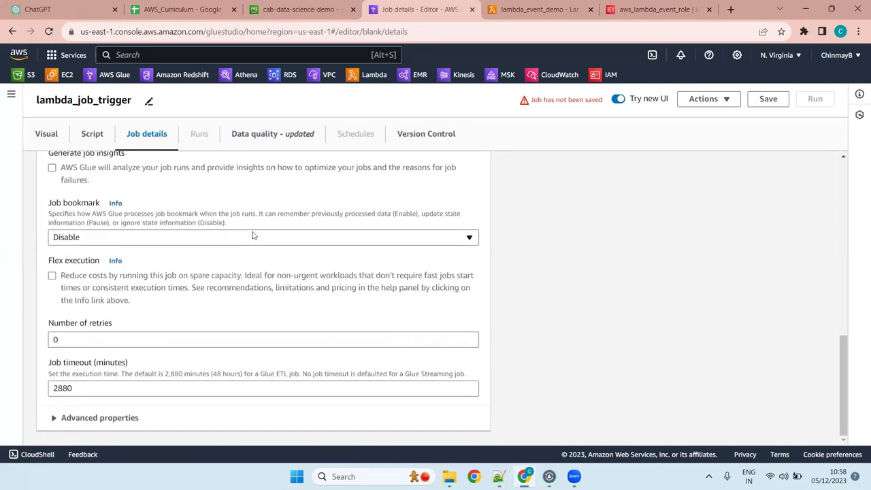
pyautogui.doubleClick(111, 386)
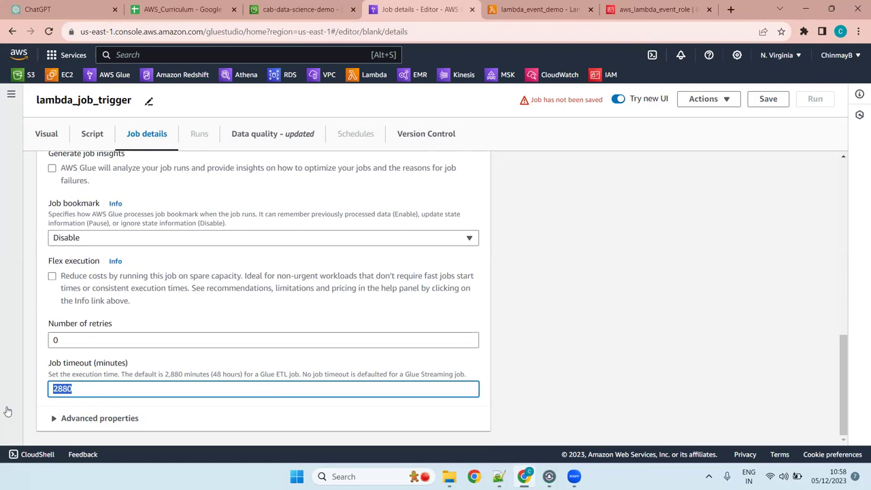
pyautogui.write('20')
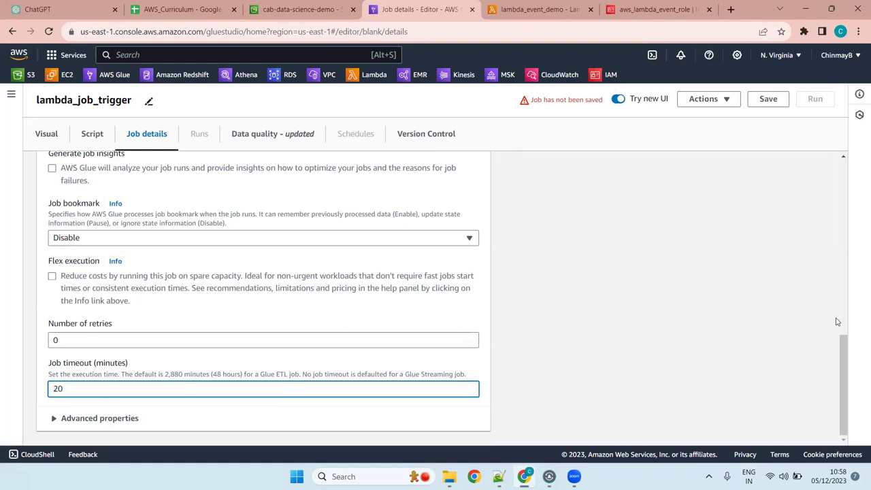
pyautogui.click(847, 361)
pyautogui.click(81, 338)
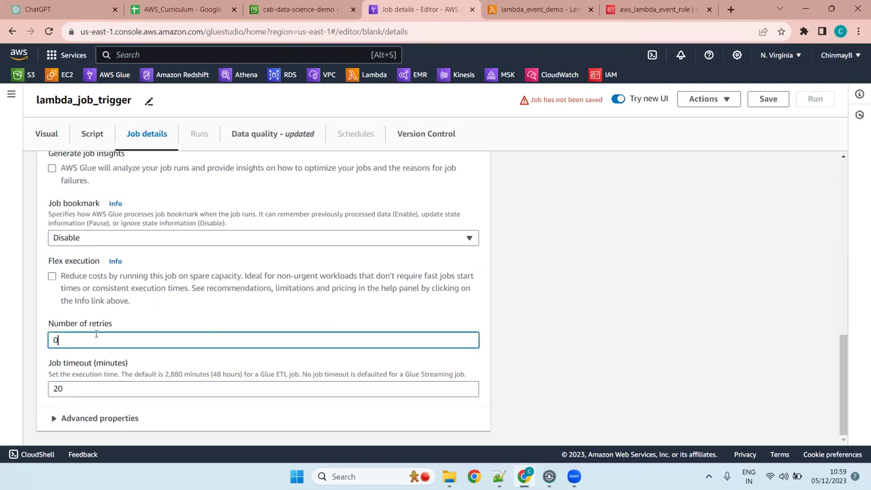
pyautogui.click(403, 314)
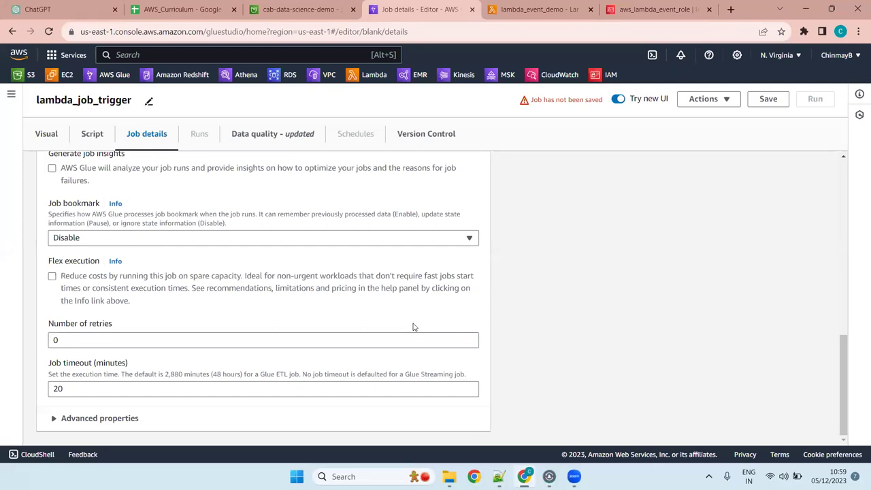
pyautogui.scroll(15, 388, 293)
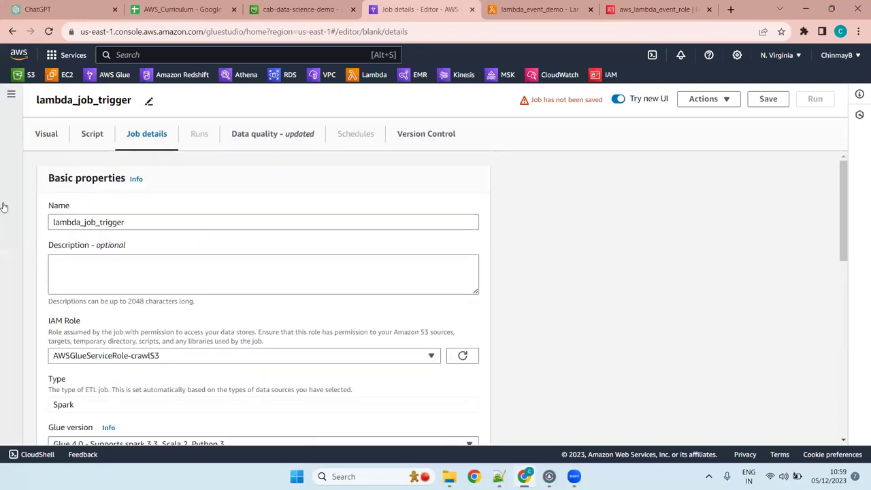
pyautogui.click(769, 100)
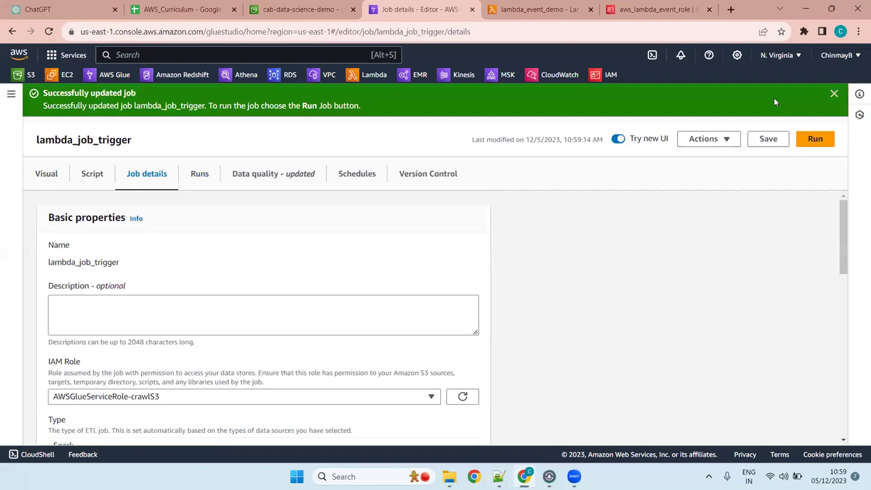
# Examine the generated job script, including the null-dropping functions, the s3_input path, the Drop Null Fields values and the s3_output path
pyautogui.click(92, 174)
pyautogui.scroll(-3, 476, 306)
pyautogui.scroll(3, 544, 305)
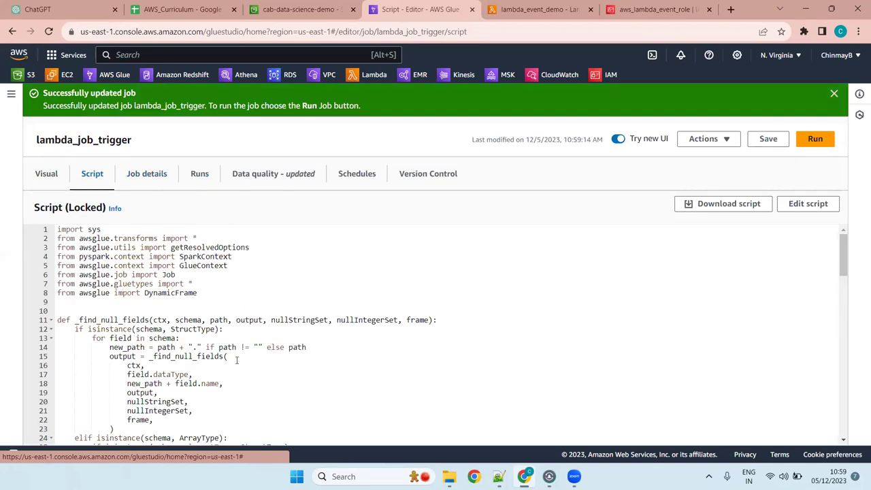
pyautogui.scroll(-5, 265, 342)
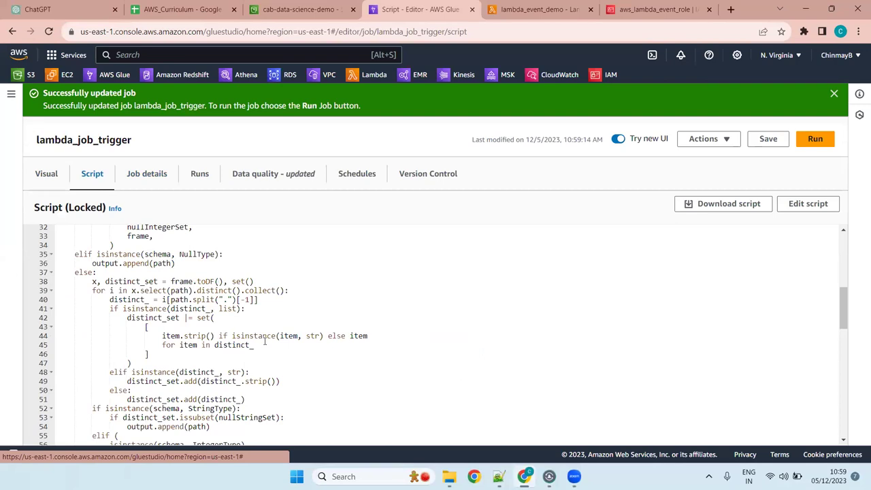
pyautogui.scroll(-5, 265, 342)
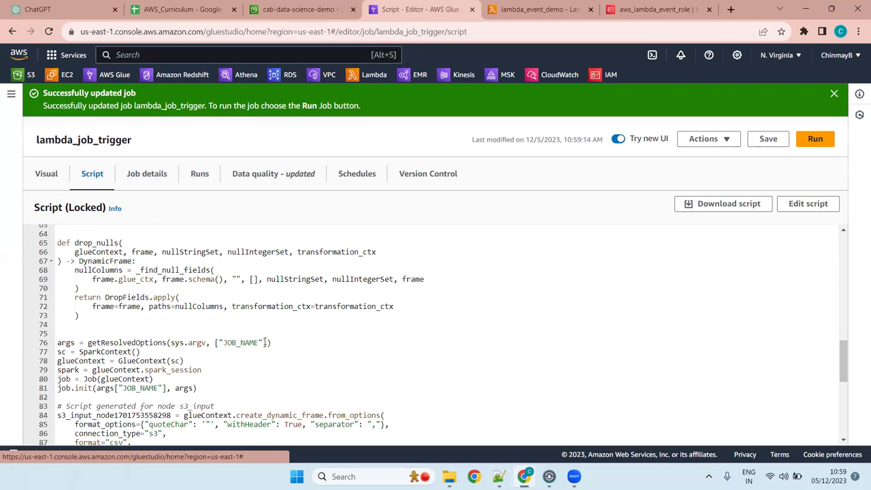
pyautogui.scroll(-5, 265, 343)
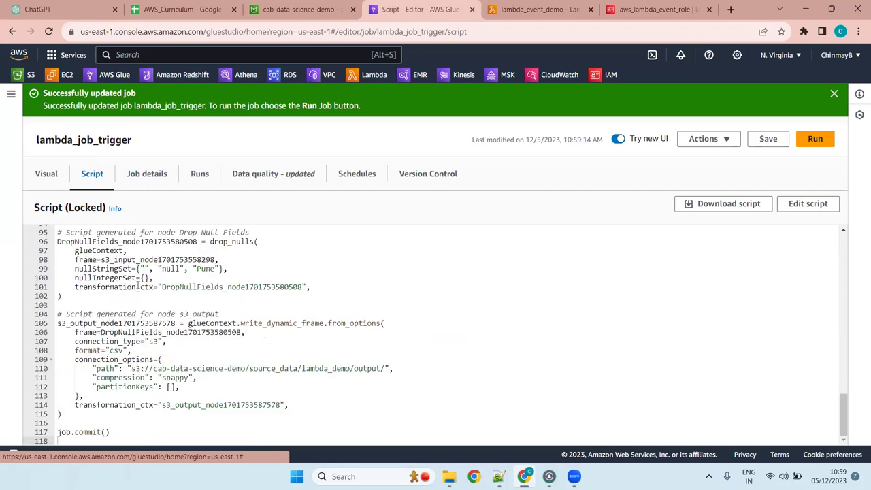
pyautogui.scroll(5, 139, 287)
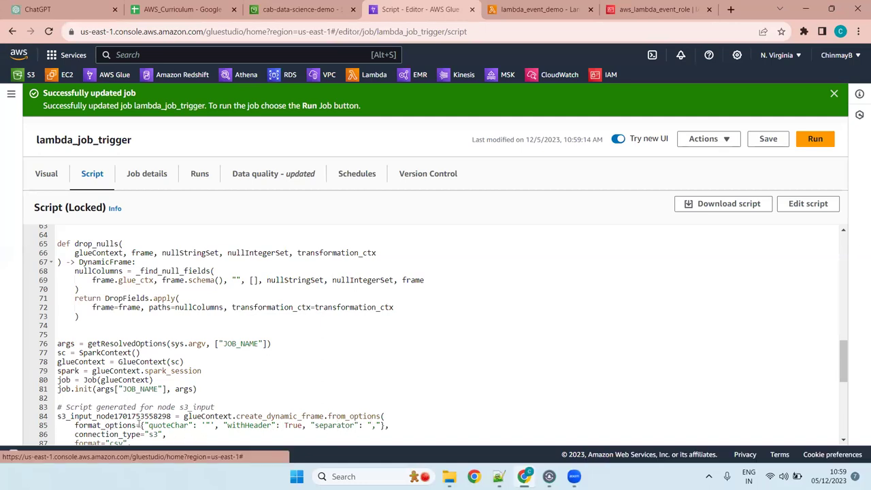
pyautogui.moveTo(847, 364); pyautogui.dragTo(843, 379)
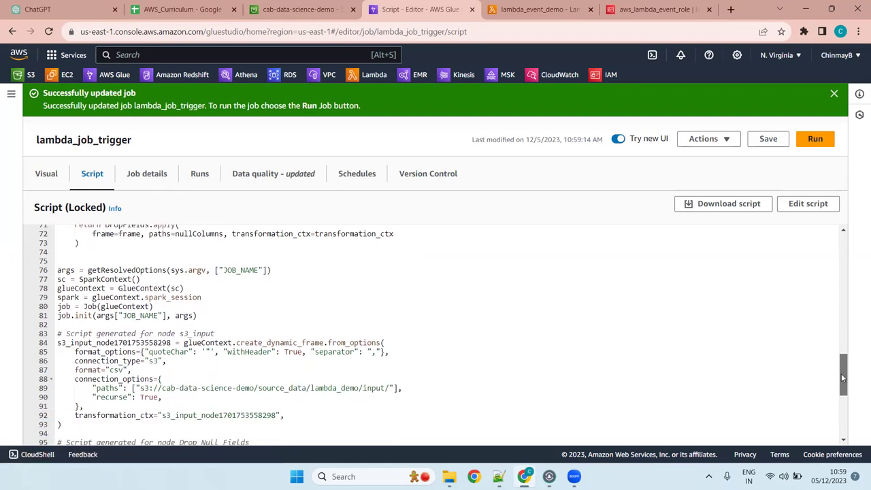
pyautogui.click(391, 387)
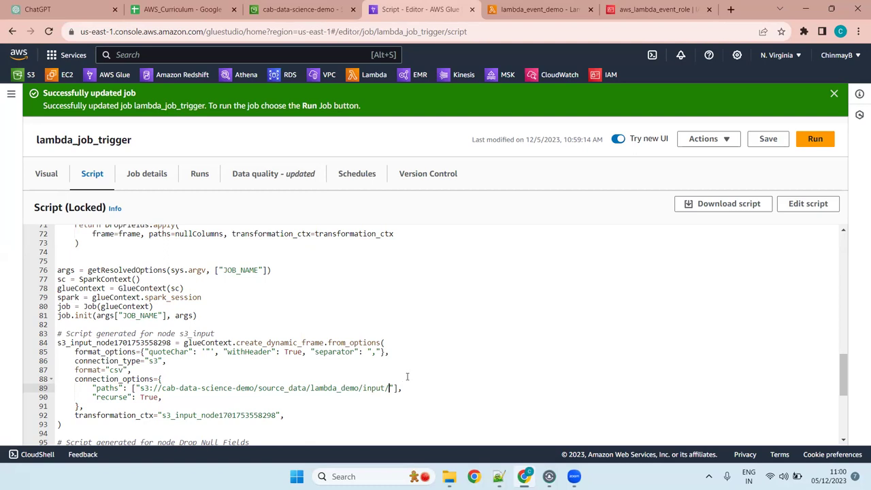
pyautogui.scroll(-3, 559, 294)
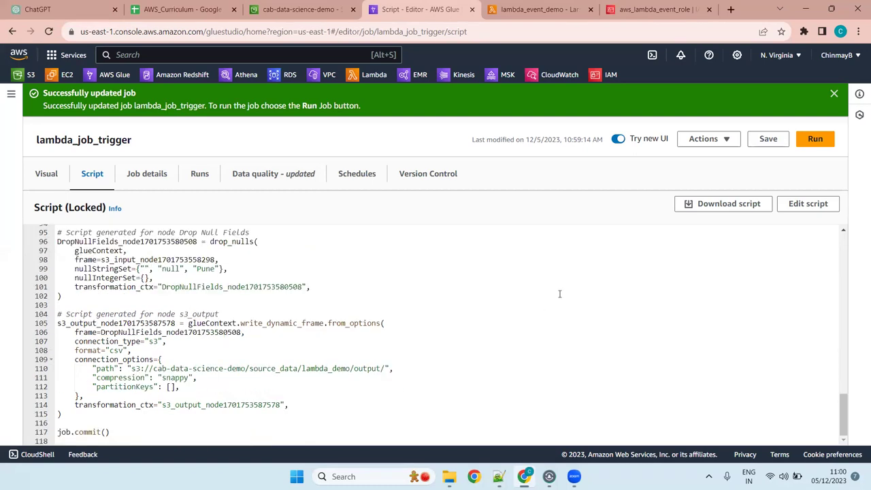
pyautogui.scroll(12, 560, 294)
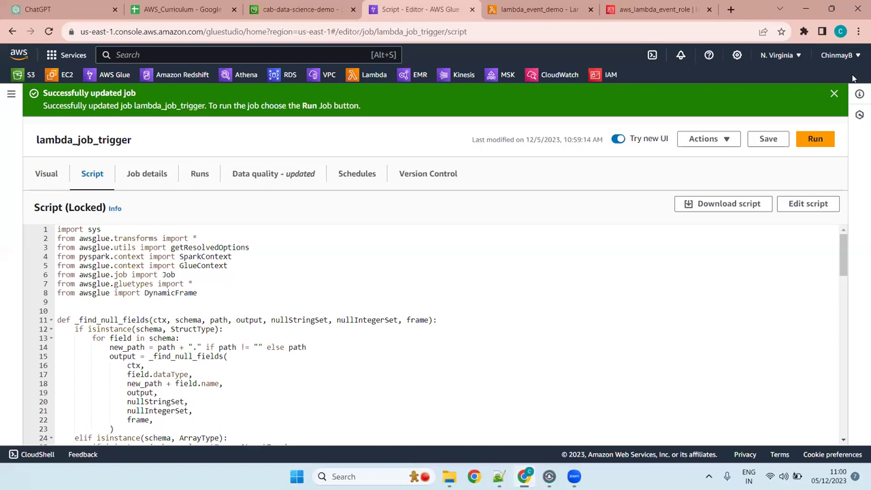
# Start a new trigger for the lambda_event_demo function with S3 as the source and cab-data-science-demo as the bucket
pyautogui.click(836, 95)
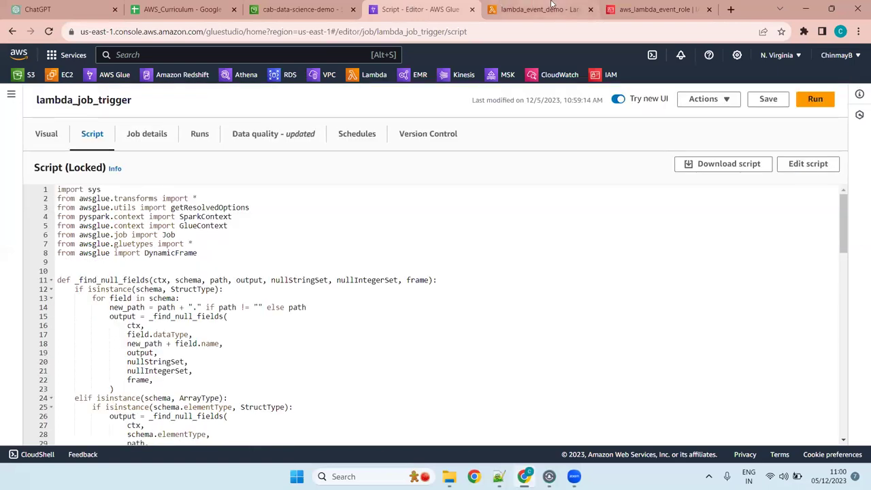
pyautogui.click(552, 8)
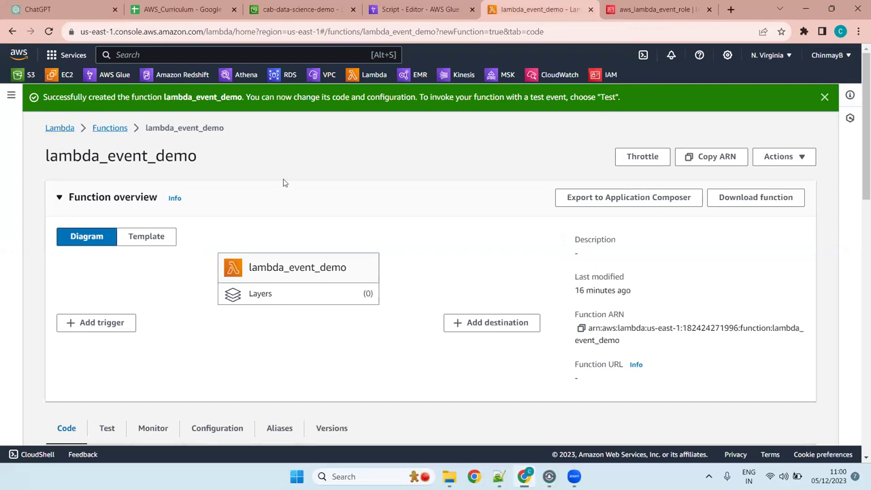
pyautogui.click(106, 326)
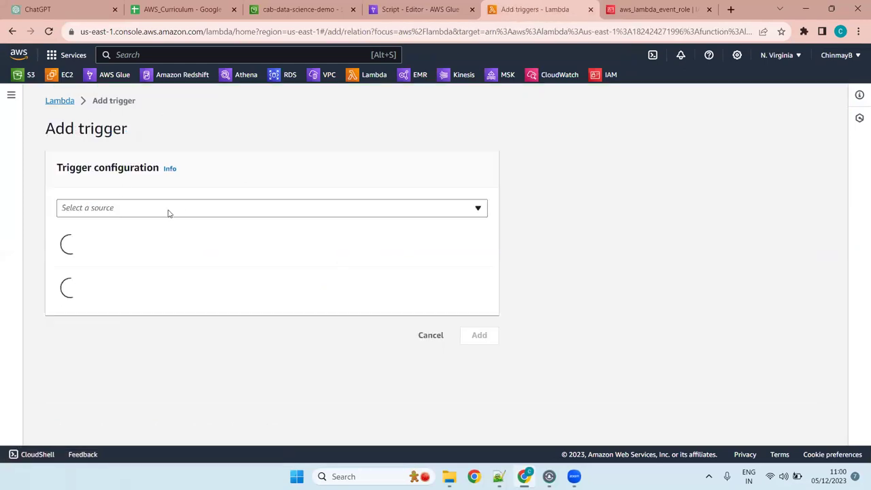
pyautogui.click(327, 210)
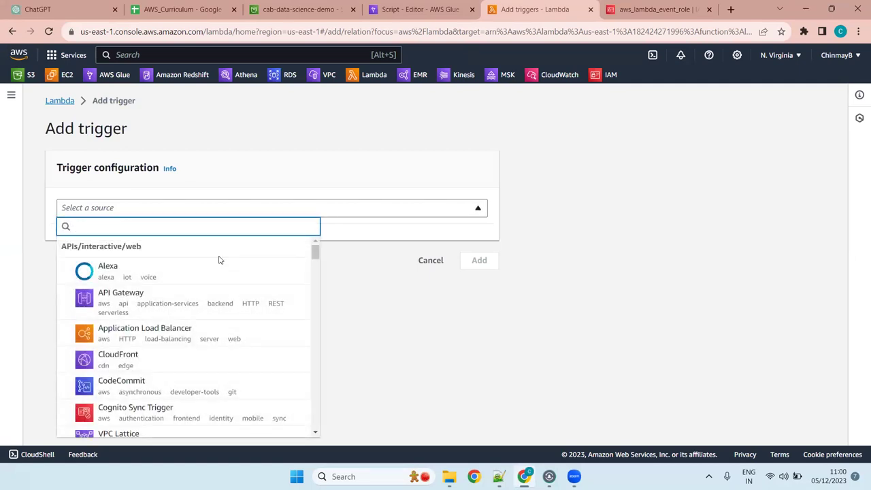
pyautogui.scroll(-1, 198, 313)
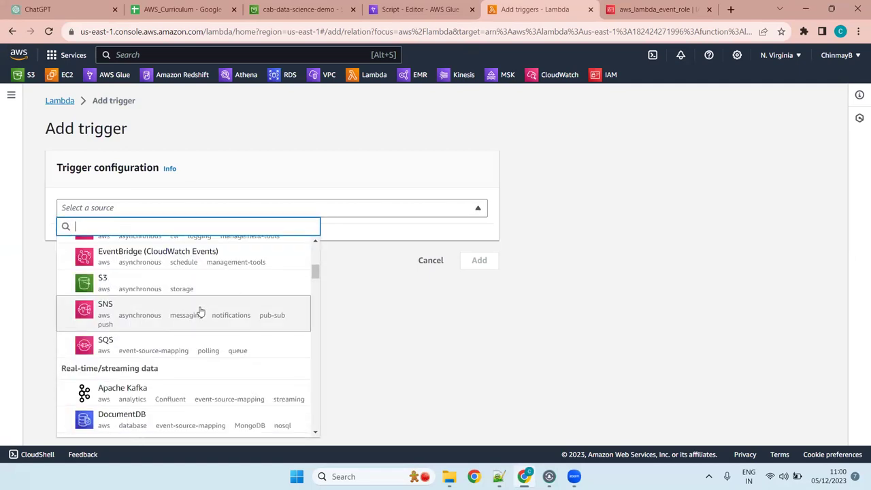
pyautogui.click(158, 281)
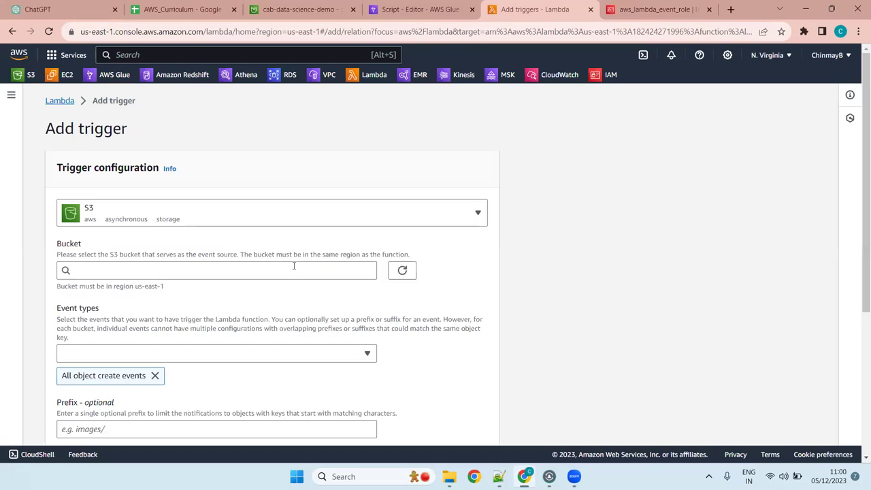
pyautogui.click(293, 268)
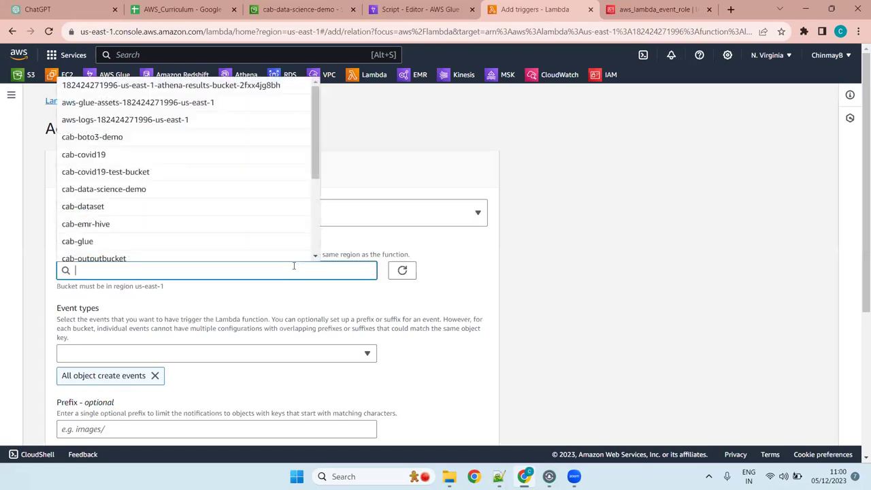
pyautogui.click(175, 195)
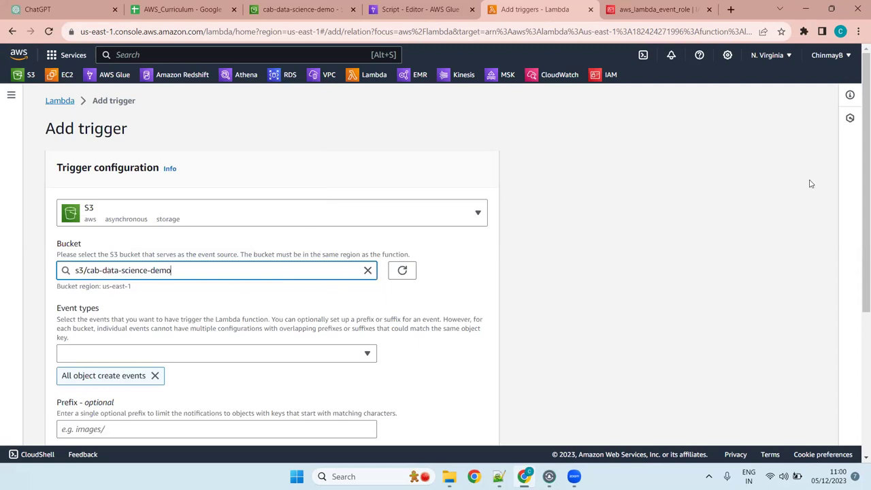
# Restrict the trigger's event types to PUT by deselecting All object create events
pyautogui.moveTo(859, 161); pyautogui.dragTo(860, 240)
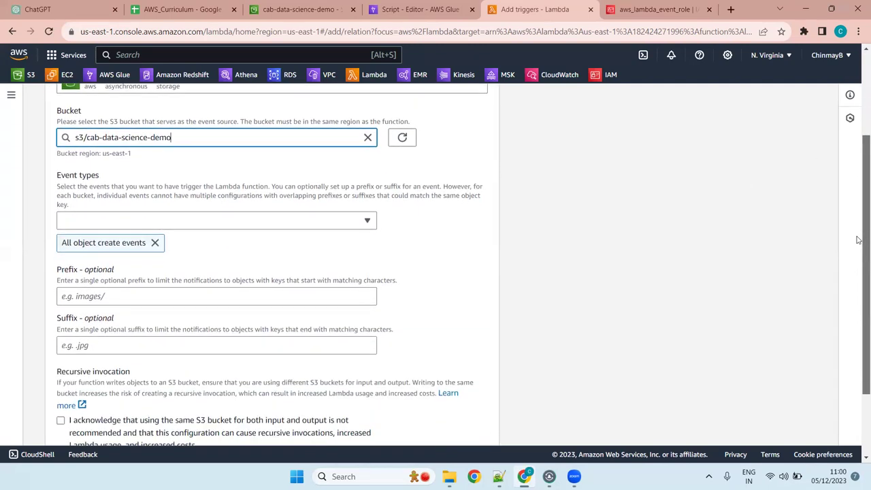
pyautogui.click(239, 220)
pyautogui.click(80, 278)
pyautogui.click(79, 296)
pyautogui.click(363, 224)
pyautogui.click(353, 224)
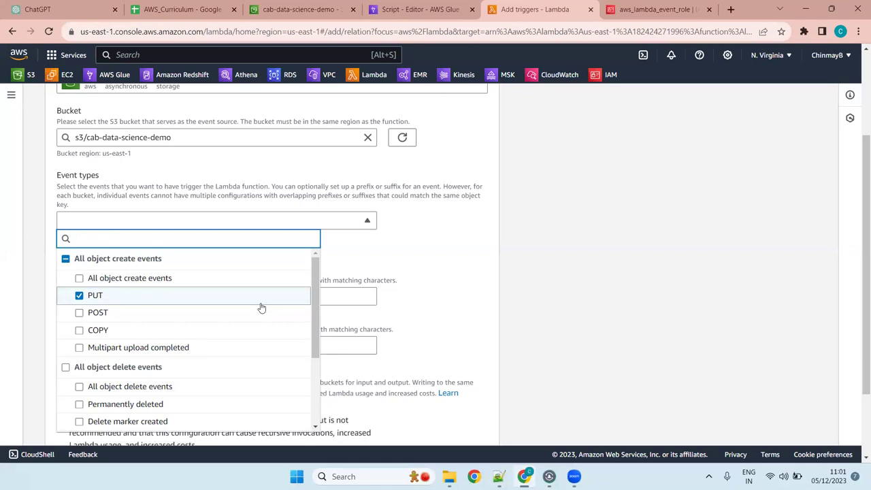
pyautogui.scroll(-3, 261, 308)
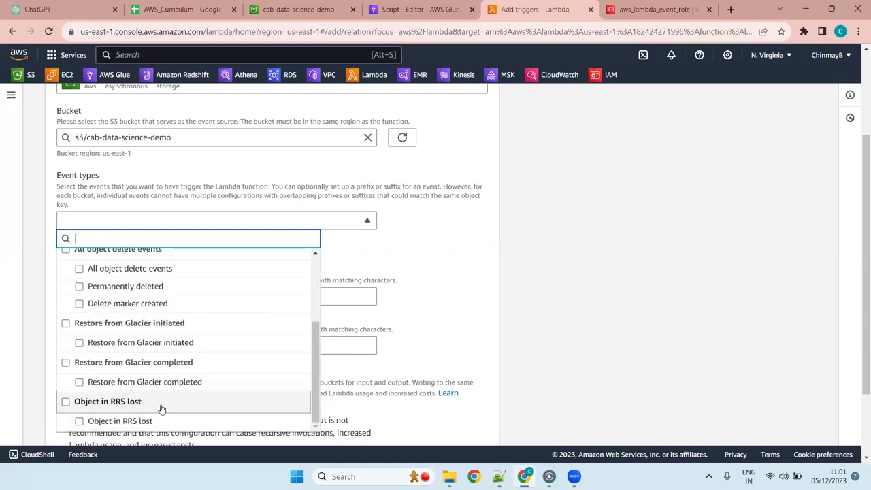
pyautogui.scroll(3, 161, 409)
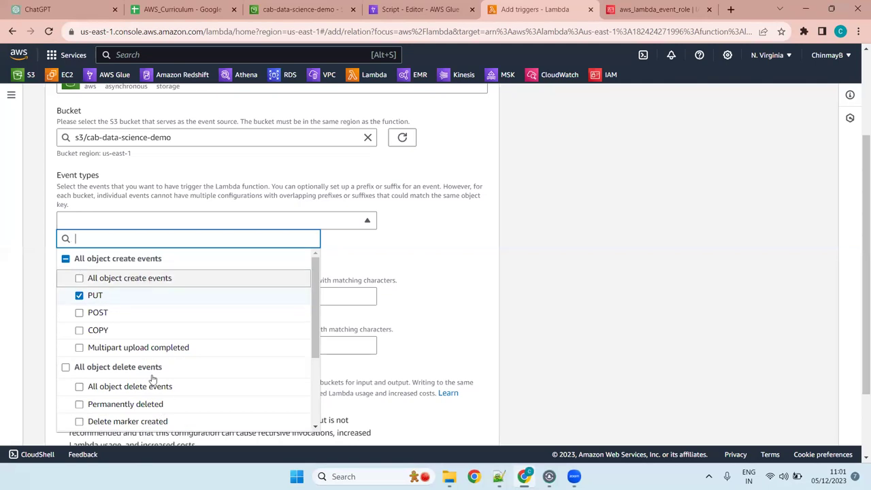
pyautogui.scroll(-3, 151, 351)
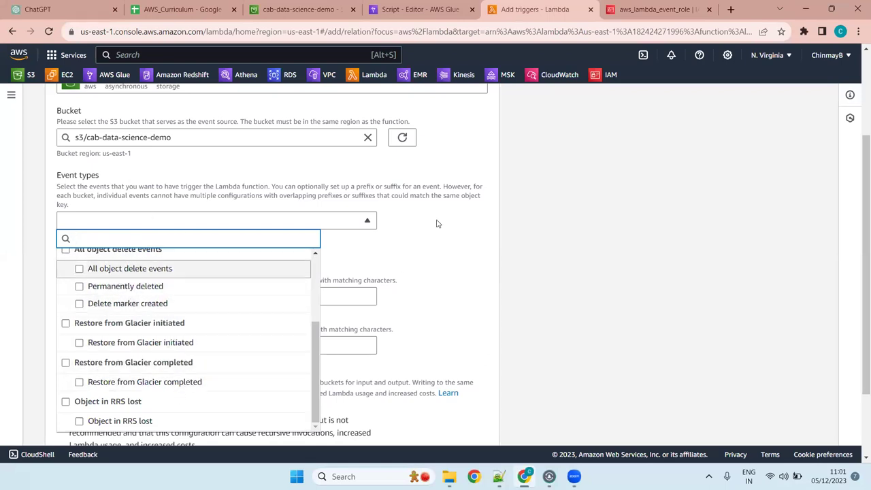
pyautogui.scroll(5, 239, 300)
pyautogui.click(96, 295)
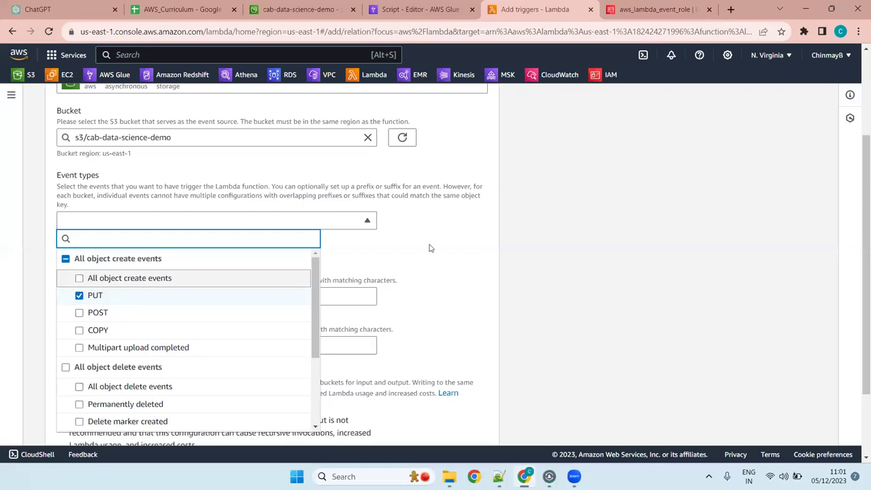
pyautogui.click(430, 248)
# Set the trigger's prefix to source_data/lambda_demo/input/, taken from the input folder's S3 URI without the bucket part and leading slash
pyautogui.click(121, 296)
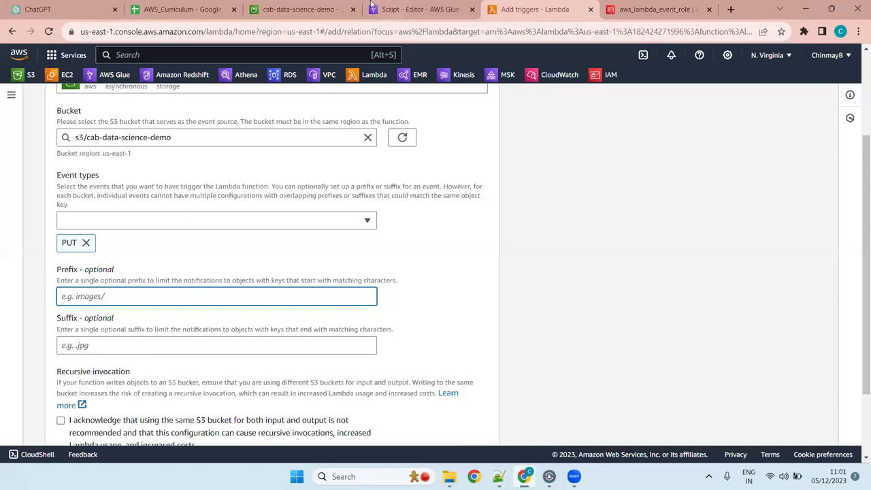
pyautogui.click(303, 8)
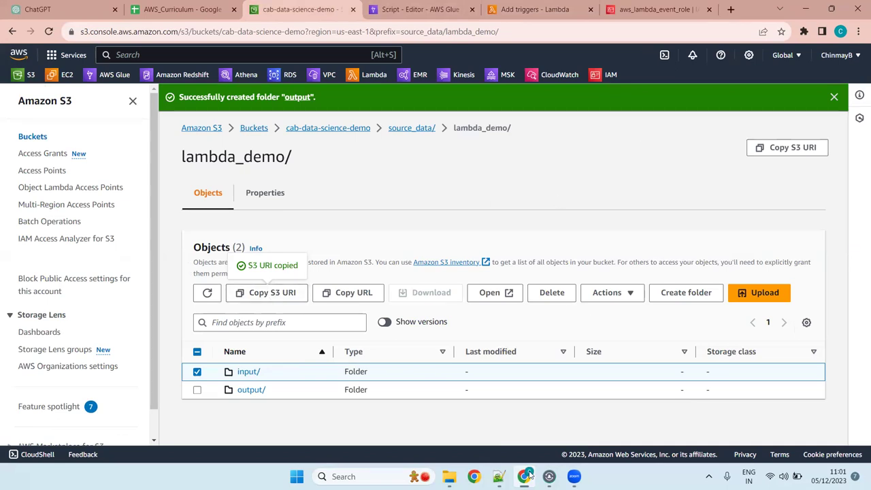
pyautogui.click(509, 9)
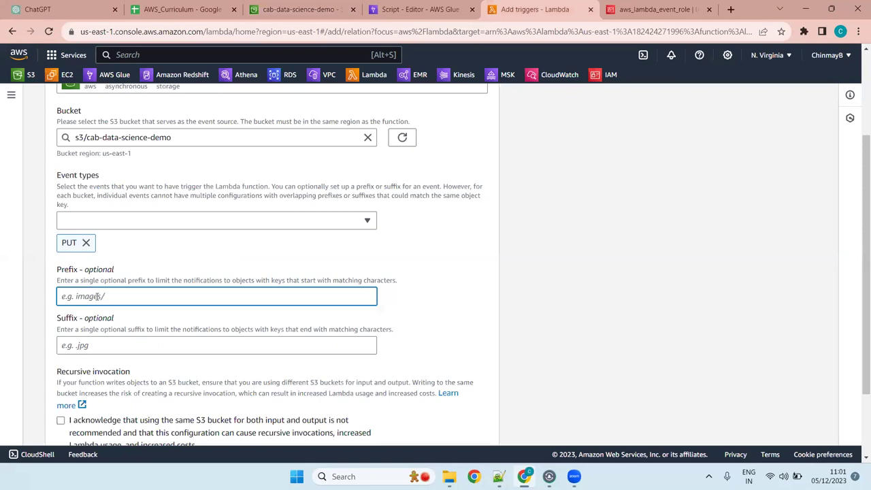
pyautogui.write('s3://cab-data-science-demo/source_data/lambda_demo/input/')
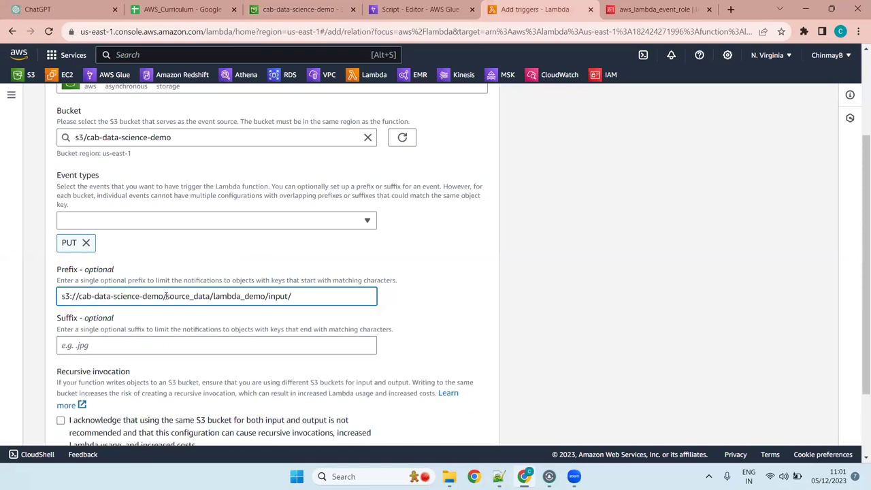
pyautogui.moveTo(164, 296); pyautogui.dragTo(7, 307)
pyautogui.press('BackSpace')
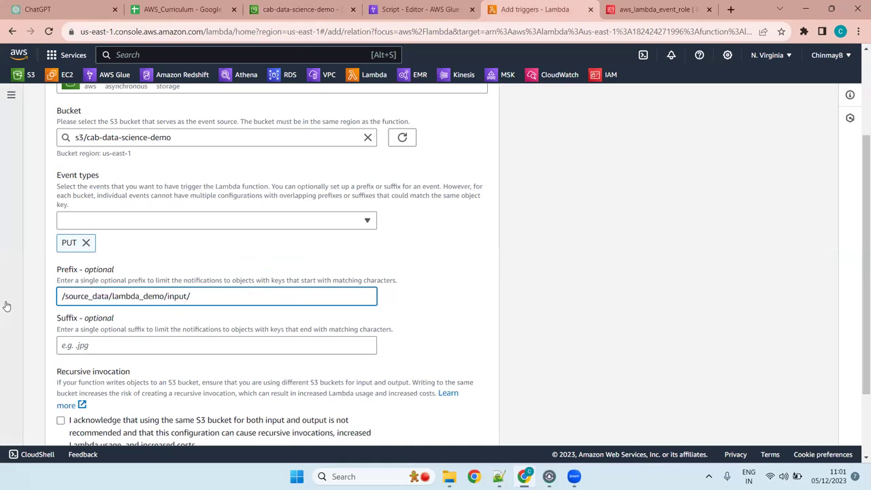
pyautogui.press('Delete')
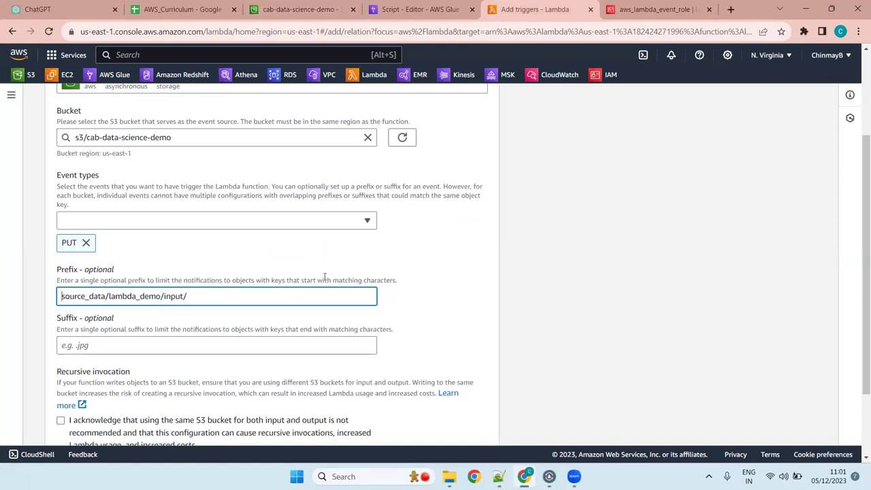
pyautogui.click(108, 340)
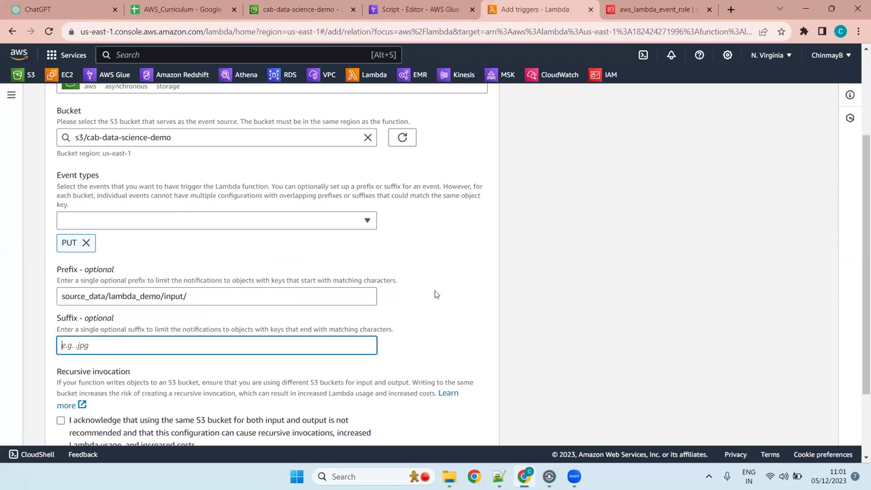
# Acknowledge the recursive invocation notice, add the S3 trigger to the function and dismiss the notification
pyautogui.moveTo(861, 190); pyautogui.dragTo(860, 283)
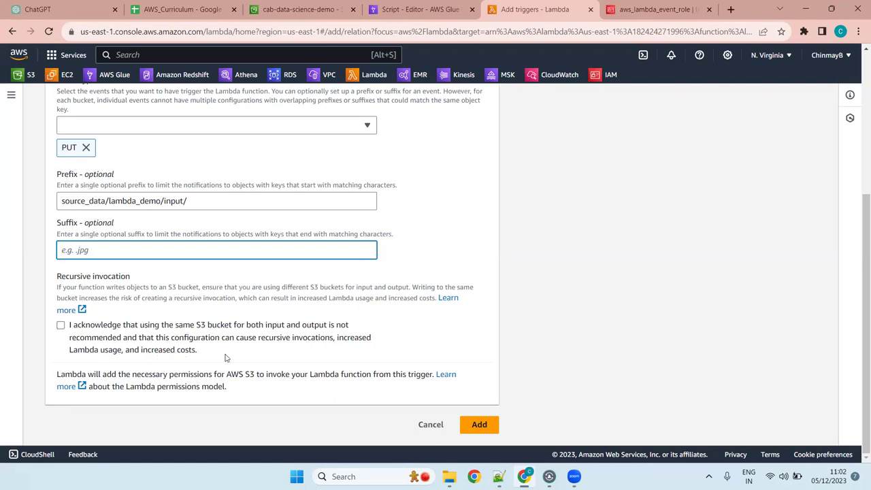
pyautogui.click(482, 424)
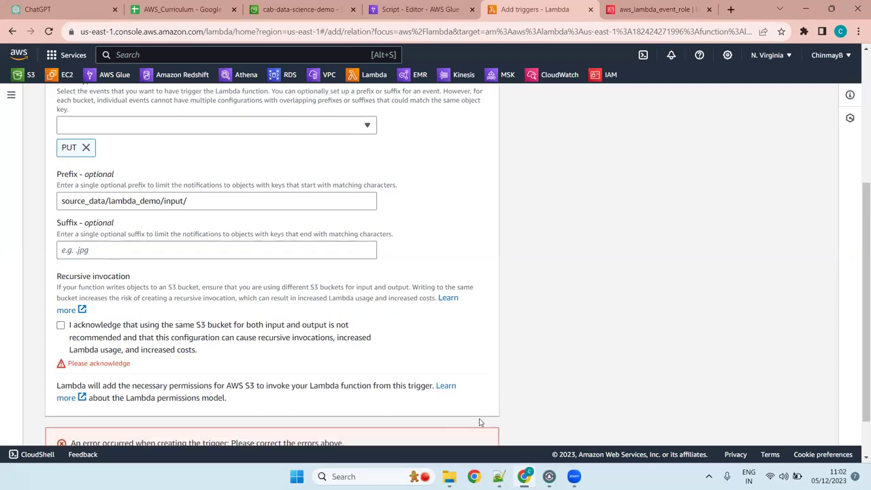
pyautogui.click(61, 326)
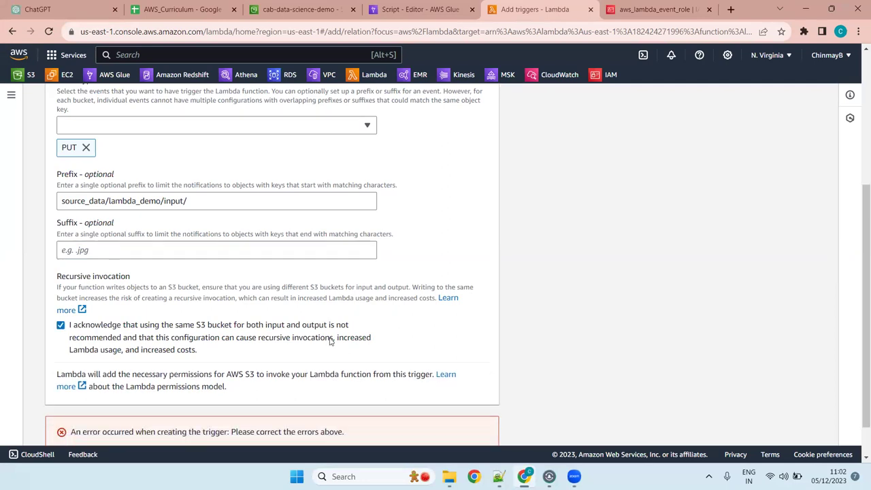
pyautogui.scroll(-1, 331, 342)
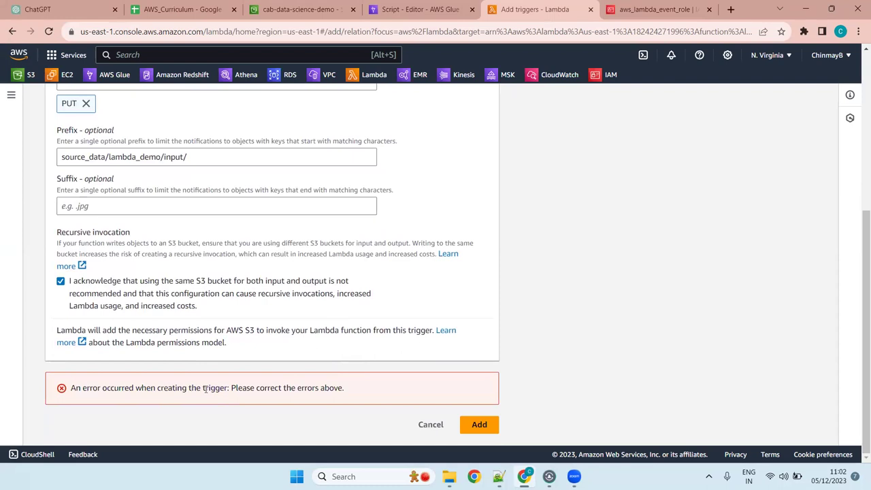
pyautogui.click(486, 428)
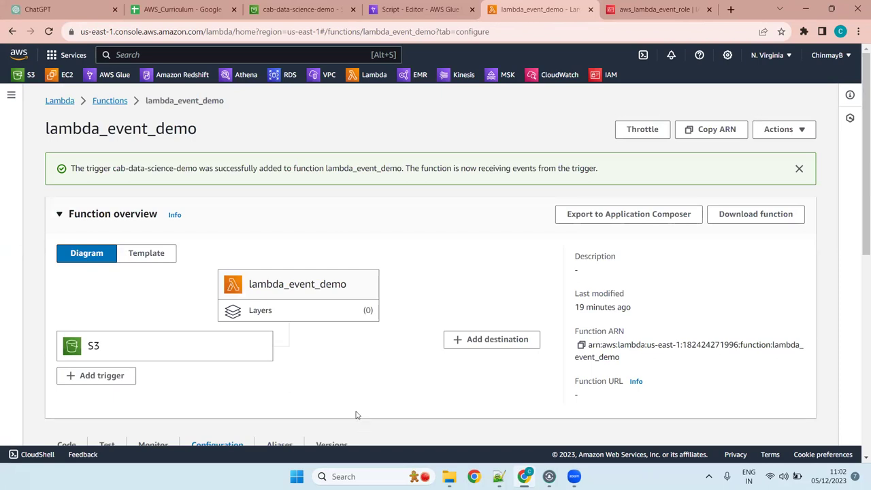
pyautogui.click(800, 168)
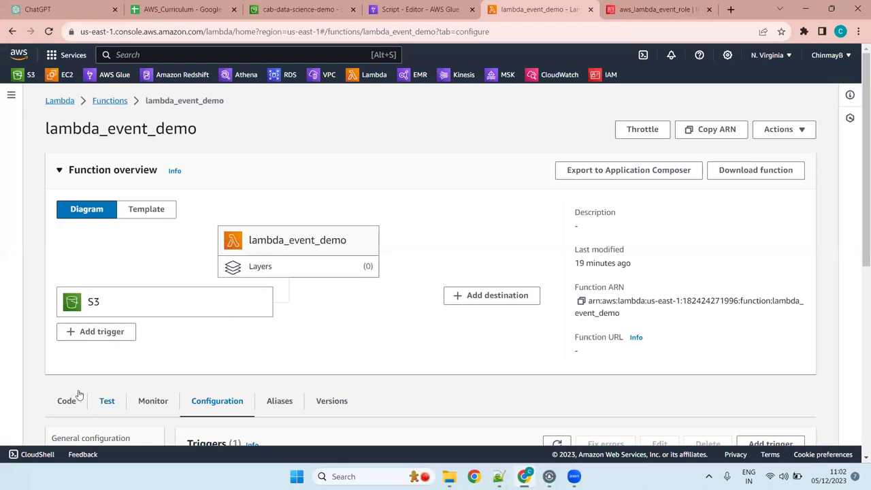
# Open the code source of lambda_event_demo and examine the handler that starts the Glue job
pyautogui.scroll(-4, 359, 239)
pyautogui.scroll(4, 360, 239)
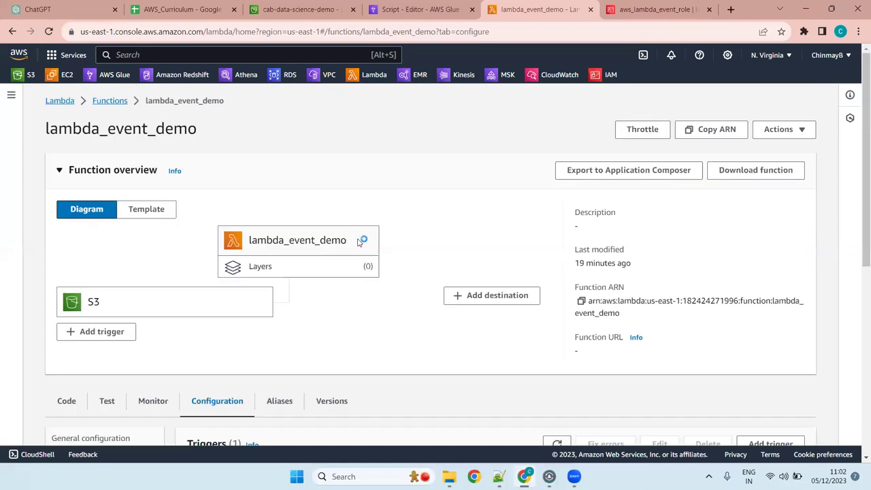
pyautogui.click(66, 402)
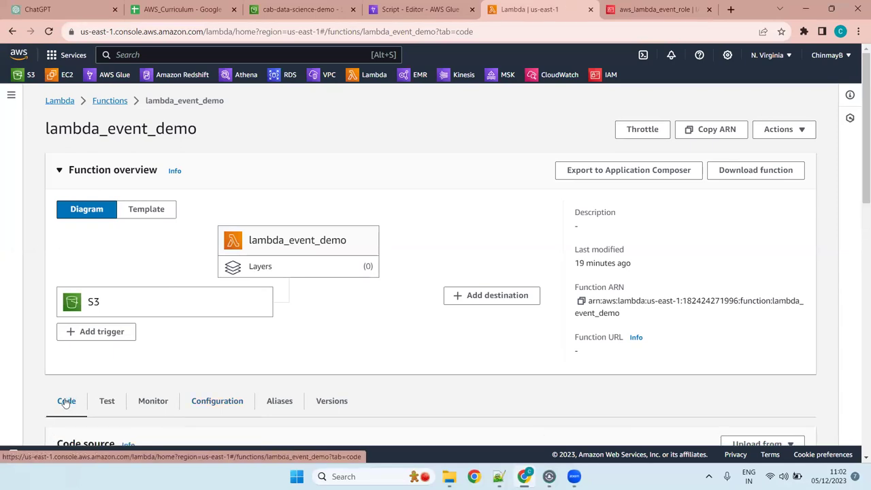
pyautogui.scroll(-4, 360, 329)
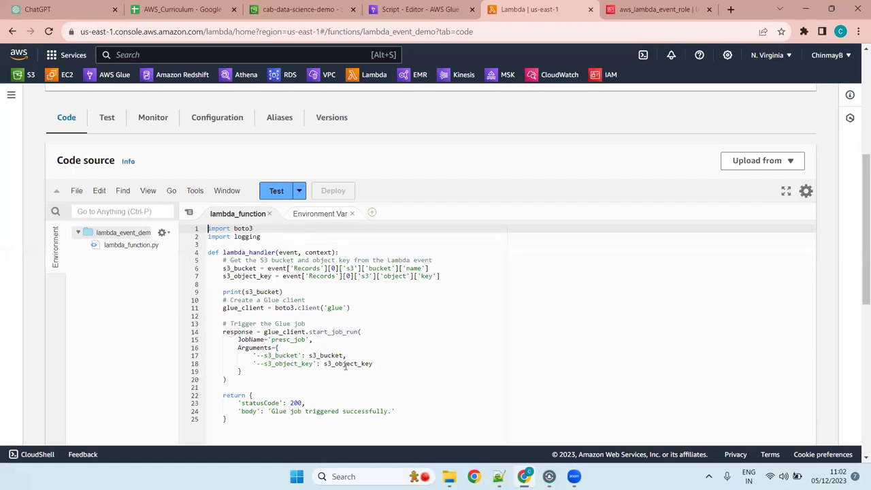
pyautogui.click(363, 305)
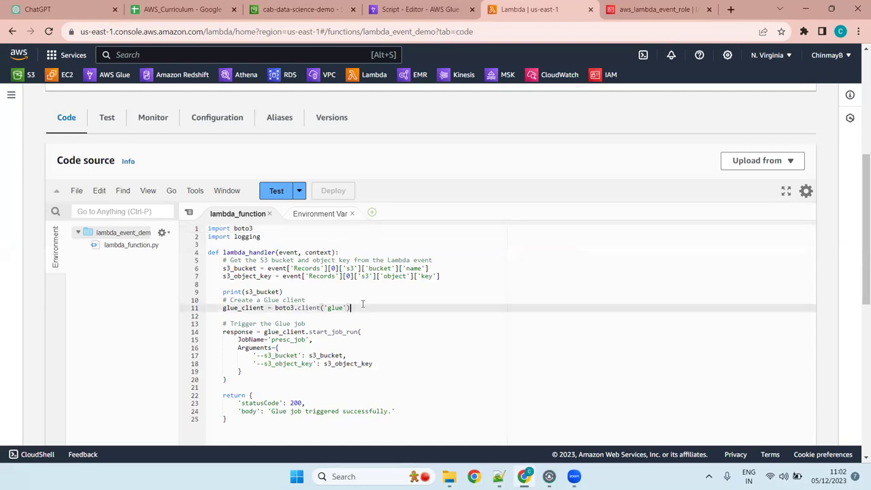
# Close the open files in the code editor and reopen lambda_function.py from the lambda_event_demo folder
pyautogui.click(269, 214)
pyautogui.click(270, 215)
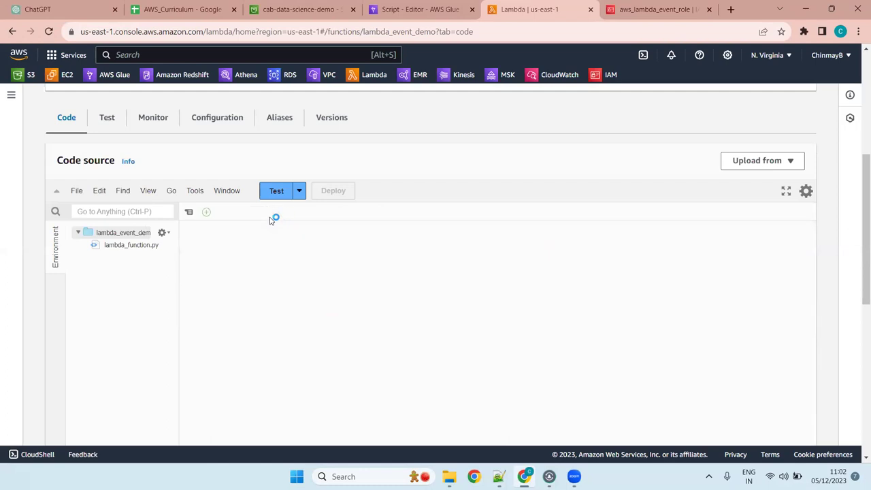
pyautogui.click(137, 246)
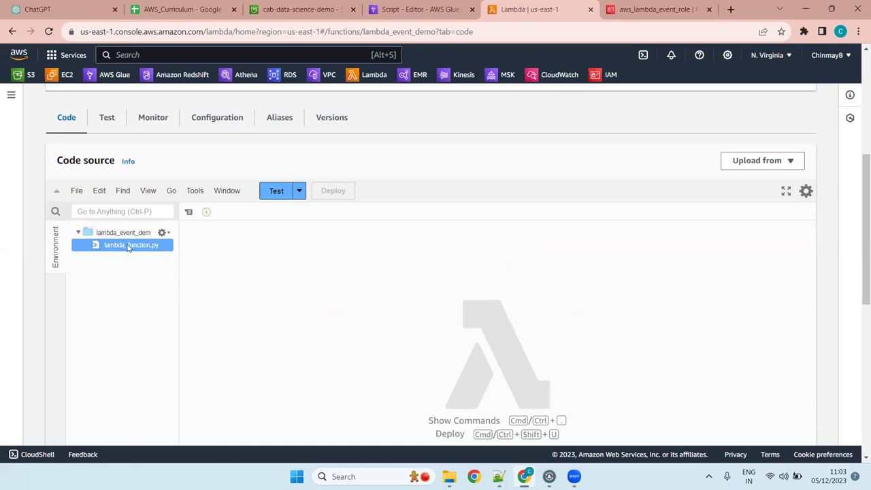
pyautogui.doubleClick(128, 246)
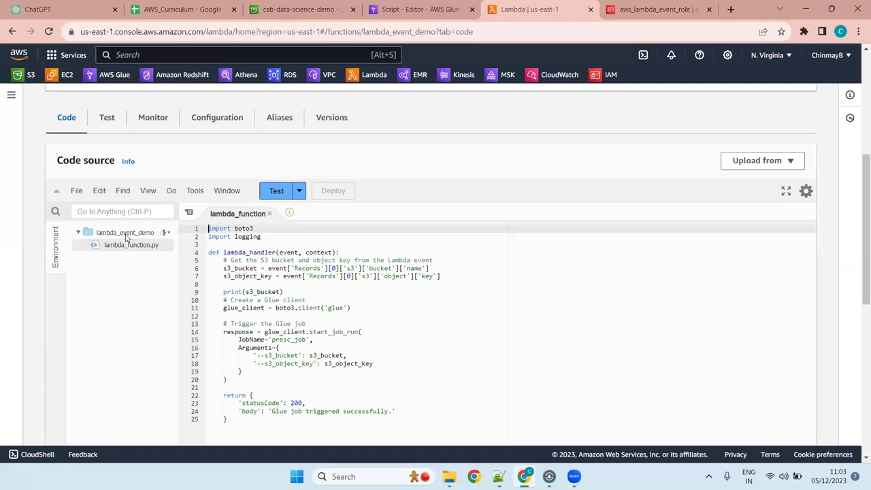
pyautogui.scroll(4, 126, 238)
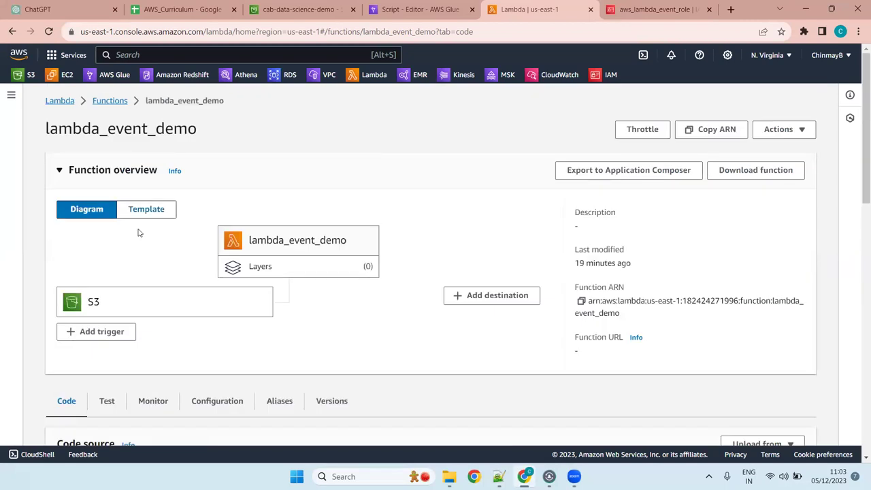
# Delete the comment and the s3_bucket and s3_object_key assignments from the start of lambda_handler
pyautogui.scroll(-4, 138, 233)
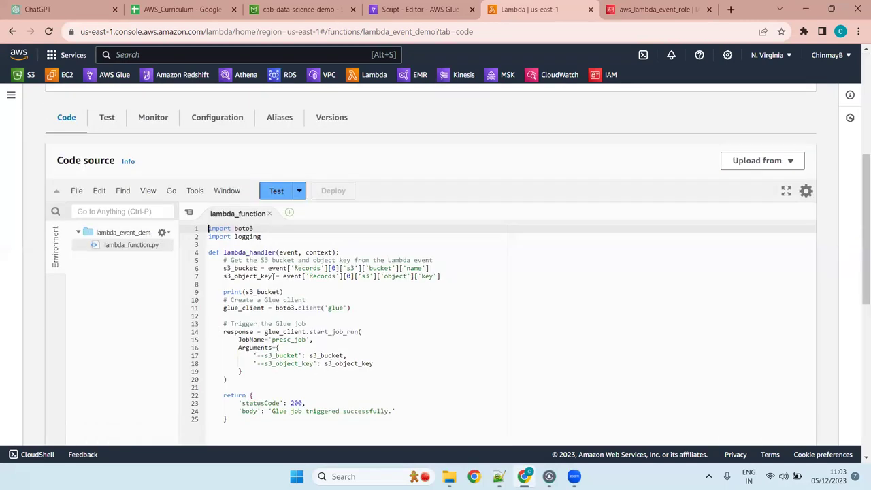
pyautogui.moveTo(452, 284); pyautogui.dragTo(197, 260)
pyautogui.press('BackSpace')
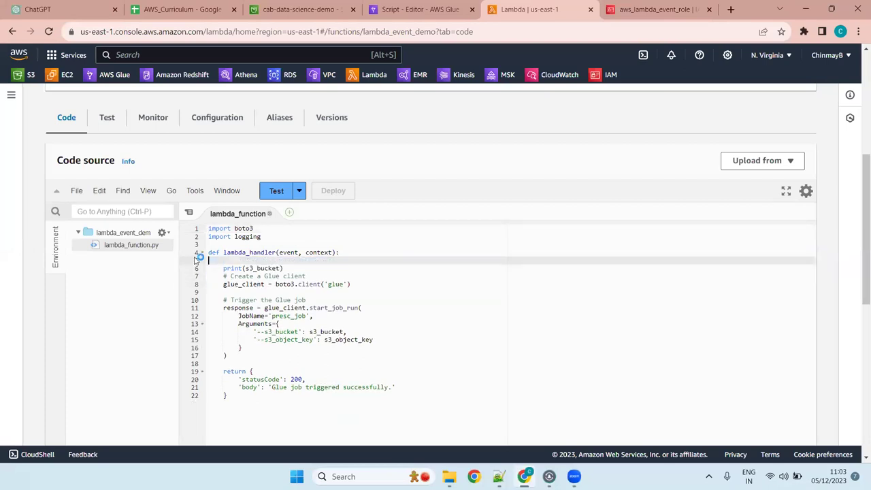
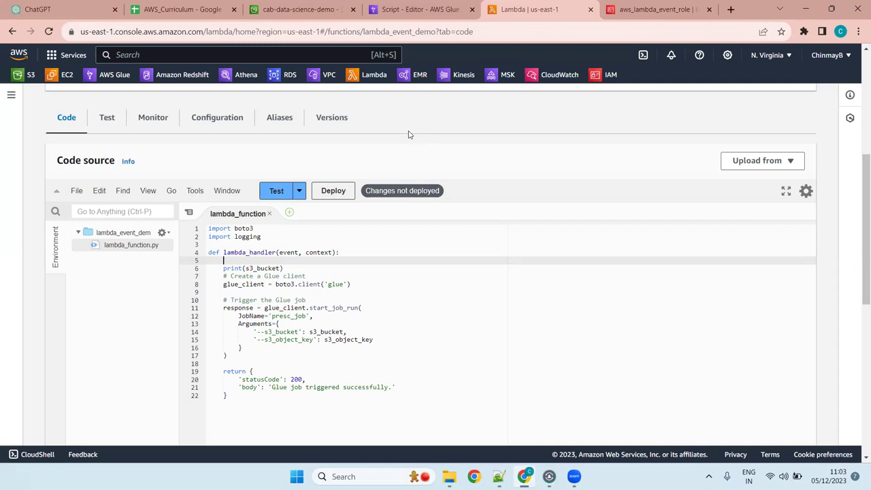
# Delete the print(s3_bucket) line above the Glue client comment
pyautogui.press('Down')
pyautogui.press('Right')
pyautogui.press('Right')
pyautogui.press('Right')
pyautogui.press('Right')
pyautogui.press('Right')
pyautogui.press('Right')
pyautogui.press('Right')
pyautogui.press('Right')
pyautogui.press('Right')
pyautogui.press('Right')
pyautogui.press('Right')
pyautogui.press('Right')
pyautogui.press('Right')
pyautogui.press('Right')
pyautogui.press('BackSpace')
pyautogui.press('BackSpace')
pyautogui.press('BackSpace')
pyautogui.press('BackSpace')
pyautogui.press('BackSpace')
pyautogui.press('BackSpace')
pyautogui.press('BackSpace')
pyautogui.press('BackSpace')
pyautogui.press('BackSpace')
pyautogui.press('BackSpace')
pyautogui.press('BackSpace')
pyautogui.press('BackSpace')
pyautogui.press('BackSpace')
pyautogui.press('BackSpace')
pyautogui.press('BackSpace')
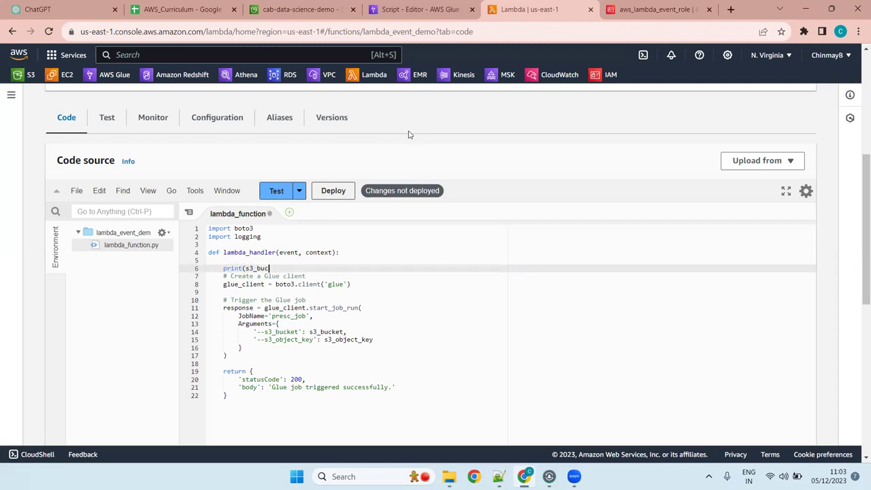
pyautogui.press('BackSpace')
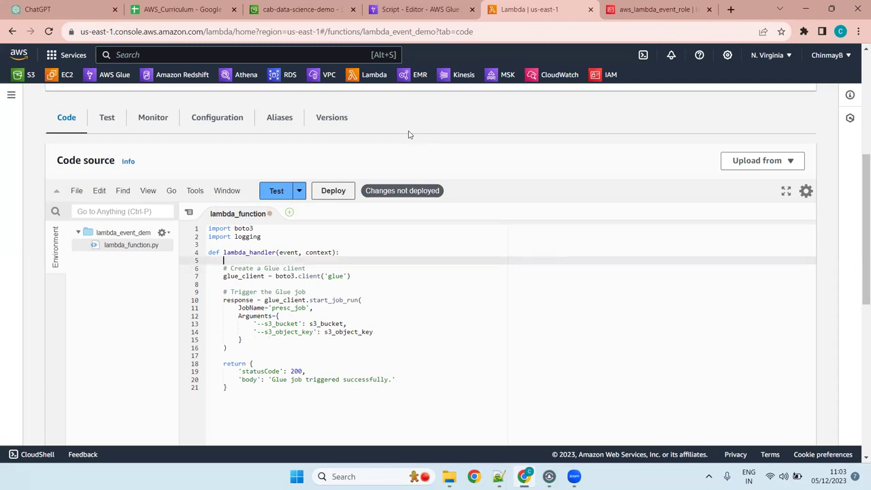
# Below the Glue client line, define gluejobname='lambda_job_trigger', copying the job name from the Glue job's details
pyautogui.press('Down')
pyautogui.press('Down')
pyautogui.press('Down')
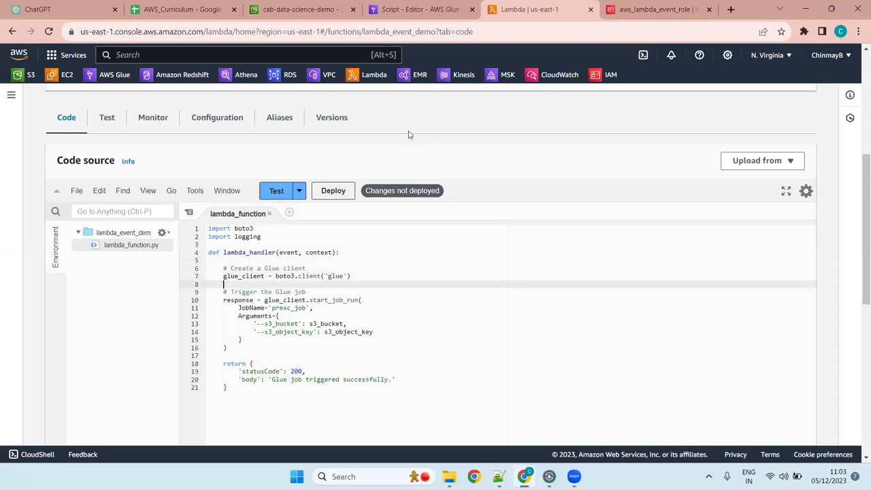
pyautogui.write("glue_jobname='")
pyautogui.click(439, 9)
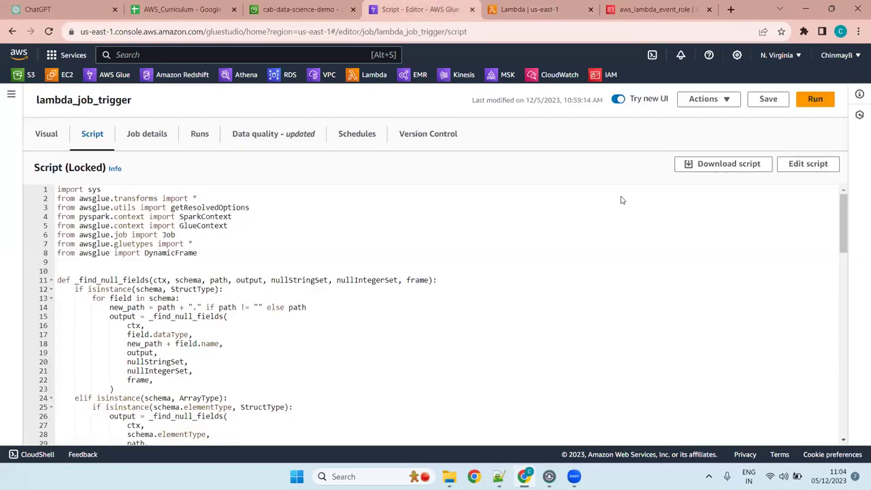
pyautogui.click(132, 135)
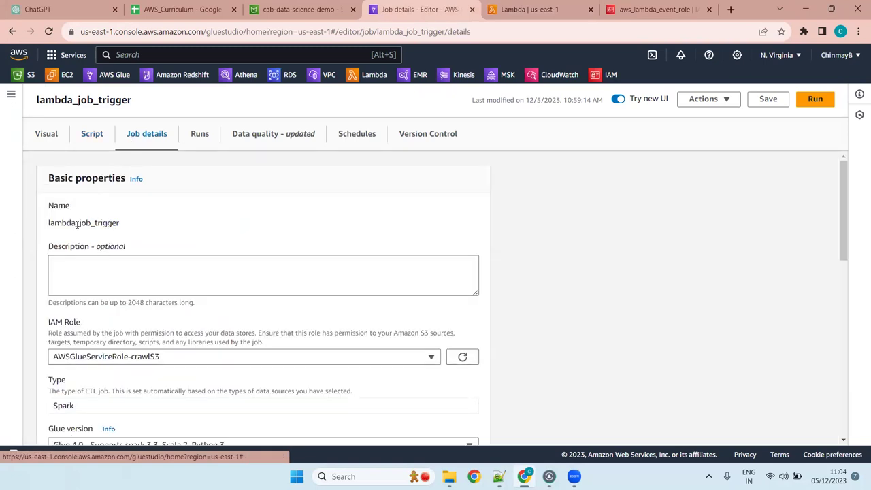
pyautogui.doubleClick(77, 225)
pyautogui.hotkey('ctrl', 'c')
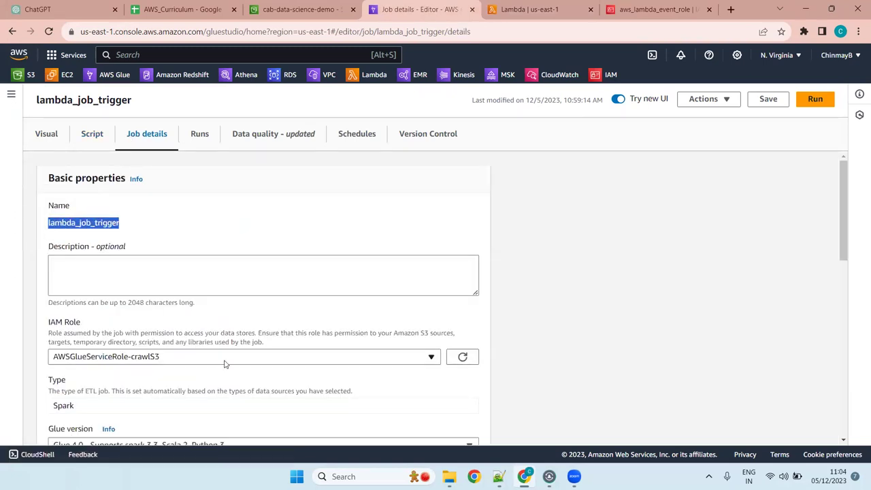
pyautogui.hotkey('alt', 'Tab')
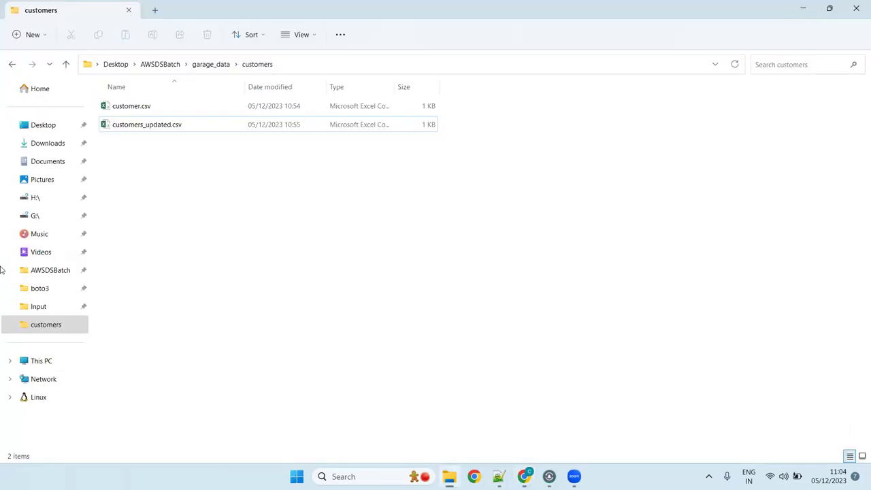
pyautogui.hotkey('alt', 'Tab')
pyautogui.click(540, 7)
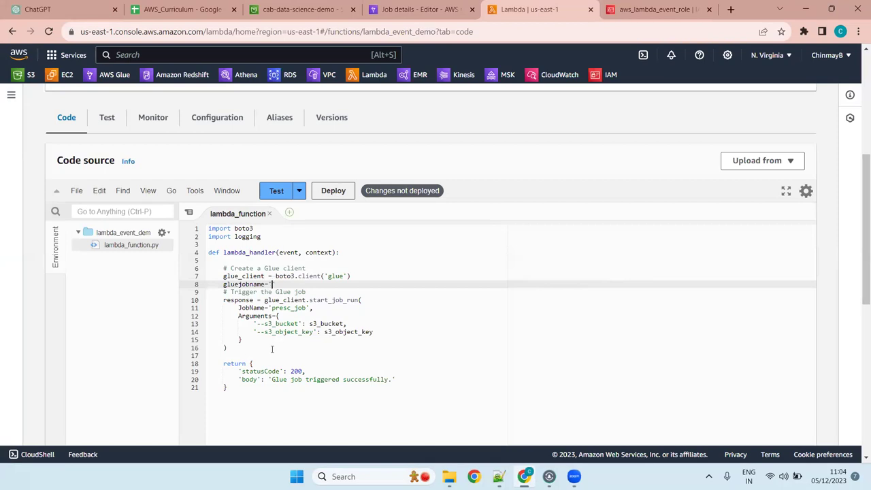
pyautogui.hotkey('ctrl', 'v')
# Replace 'presc_job' in the start_job_run call with the gluejobname variable
pyautogui.doubleClick(246, 284)
pyautogui.hotkey('ctrl', 'c')
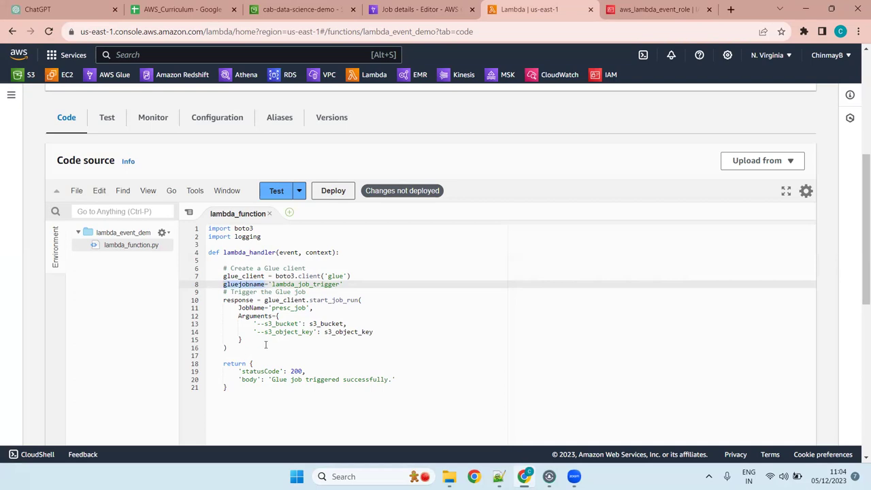
pyautogui.click(312, 308)
pyautogui.press('BackSpace')
pyautogui.press('BackSpace')
pyautogui.press('BackSpace')
pyautogui.press('BackSpace')
pyautogui.press('BackSpace')
pyautogui.press('BackSpace')
pyautogui.press('BackSpace')
pyautogui.press('BackSpace')
pyautogui.press('BackSpace')
pyautogui.press('BackSpace')
pyautogui.press('BackSpace')
pyautogui.hotkey('ctrl', 'v')
pyautogui.write(',')
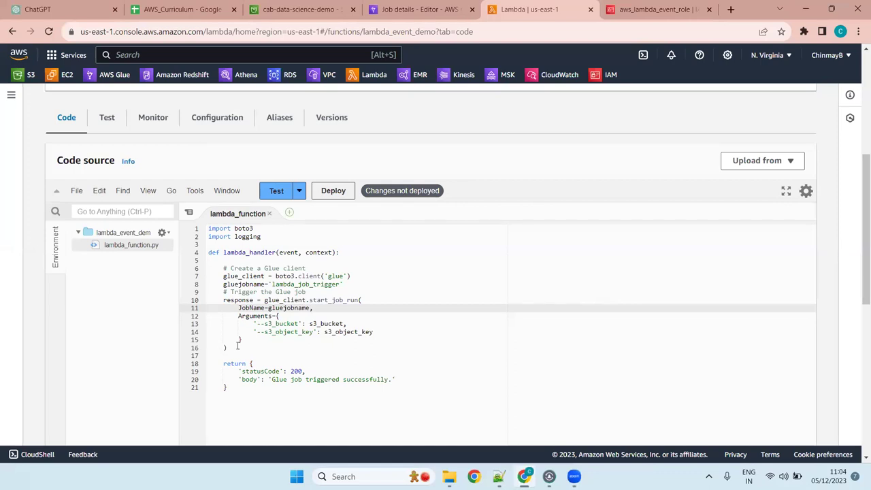
# Remove the Arguments block and the trailing comma after JobName=gluejobname from the start_job_run call
pyautogui.click(241, 339)
pyautogui.keyDown('shift'); pyautogui.click(235, 323); pyautogui.keyUp('shift')
pyautogui.keyDown('shift'); pyautogui.click(227, 316); pyautogui.keyUp('shift')
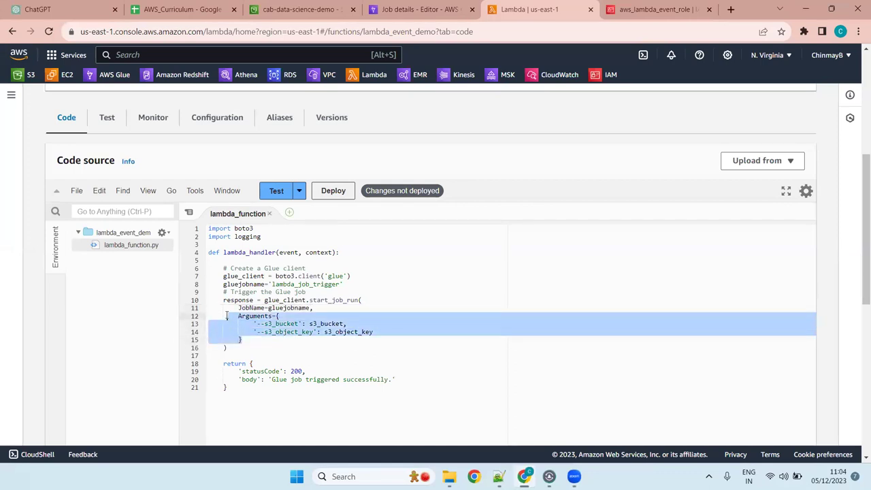
pyautogui.press('BackSpace')
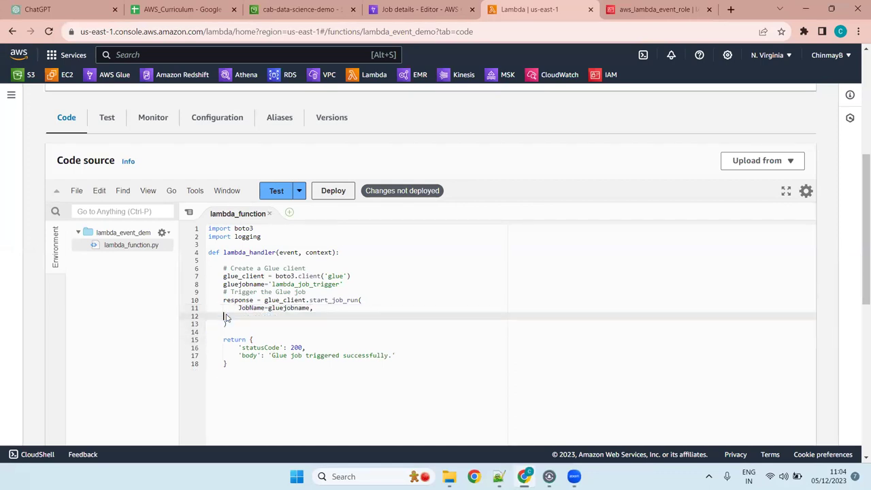
pyautogui.press('BackSpace')
pyautogui.press('BackSpace')
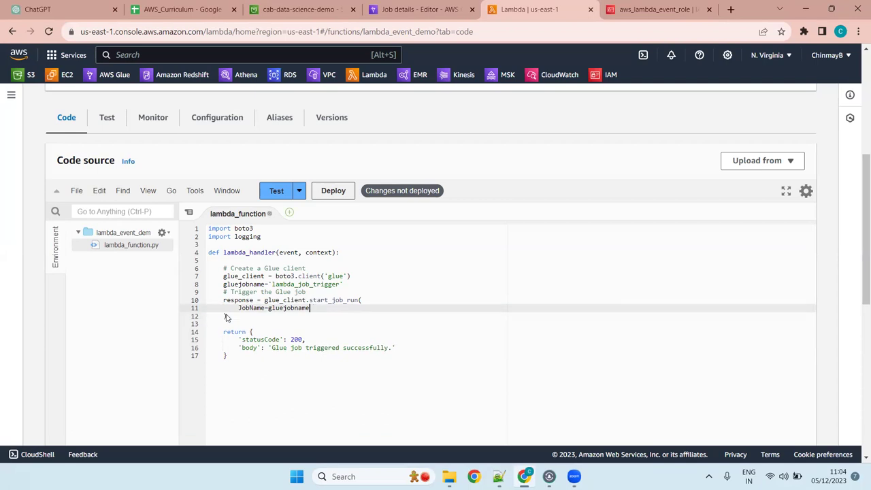
pyautogui.press('Down')
pyautogui.press('Down')
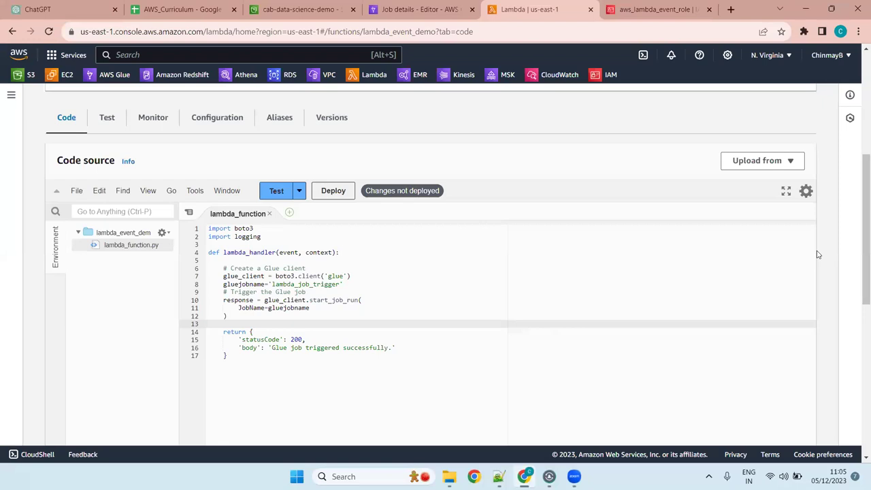
pyautogui.press('super+z')
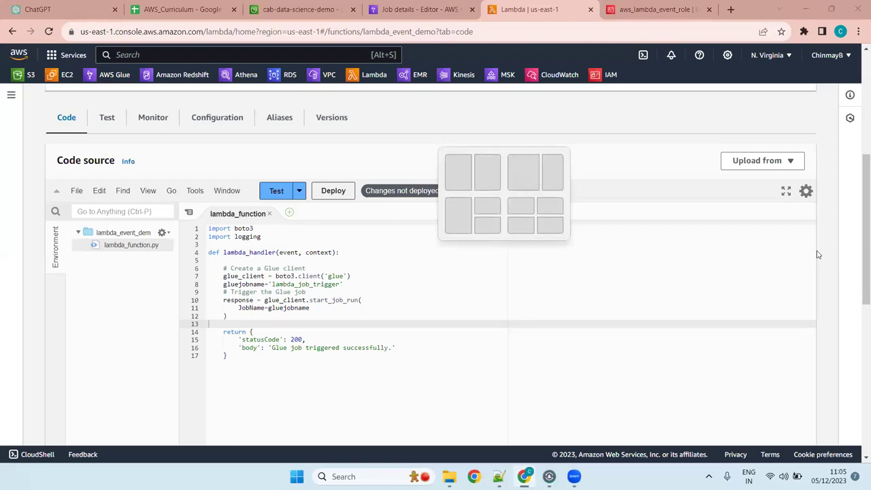
pyautogui.press('Escape')
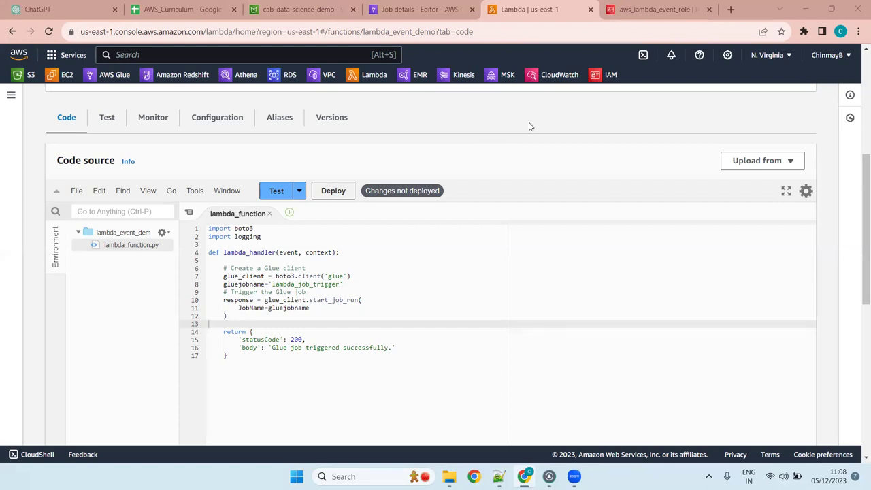
# Replace the returned status dictionary with response so the handler ends in return response, and save the file
pyautogui.click(252, 317)
pyautogui.click(278, 326)
pyautogui.moveTo(229, 356); pyautogui.dragTo(250, 332)
pyautogui.write('response')
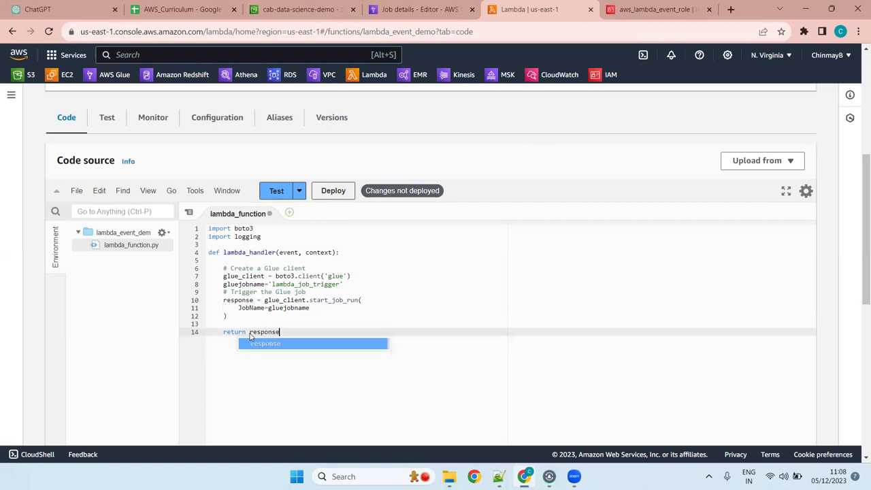
pyautogui.hotkey('ctrl', 's')
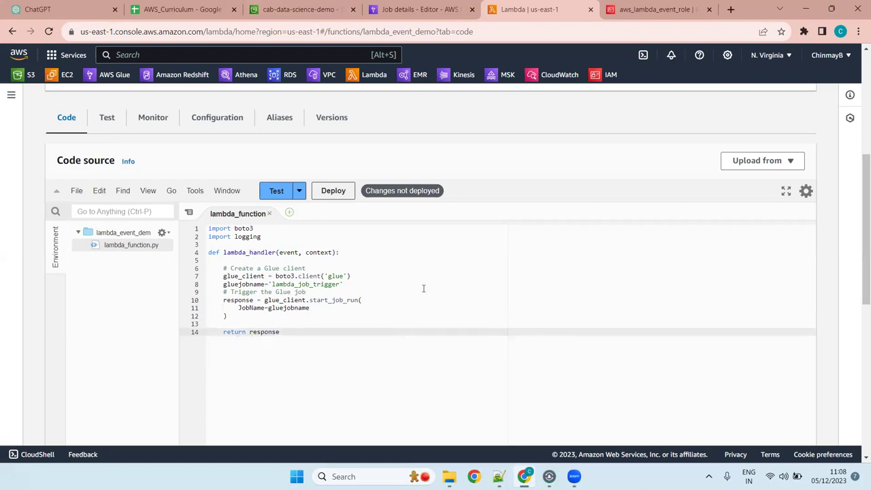
pyautogui.click(352, 285)
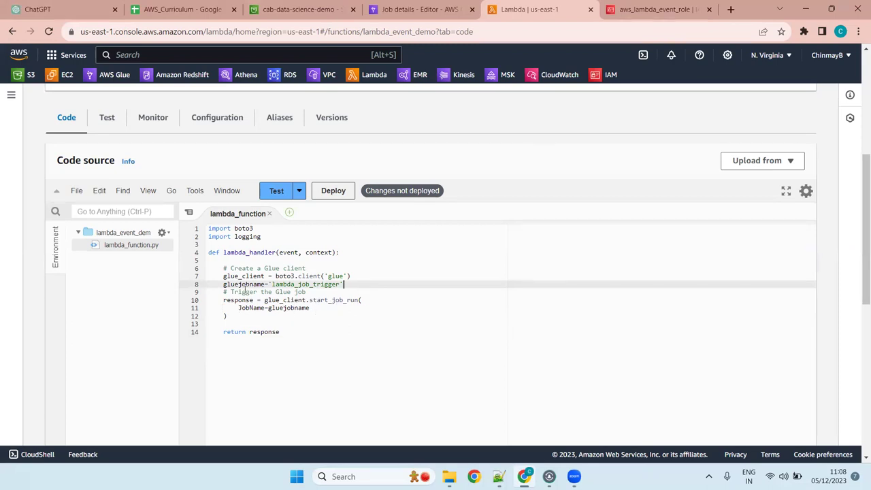
pyautogui.doubleClick(246, 284)
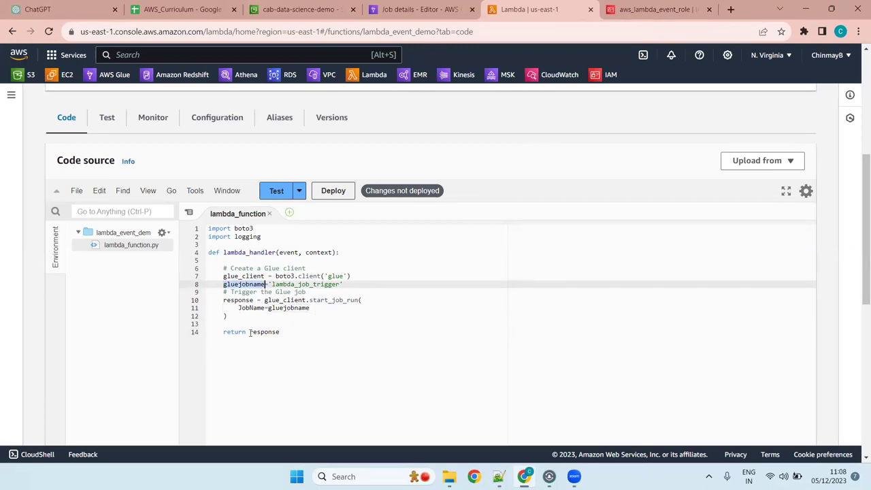
pyautogui.click(284, 320)
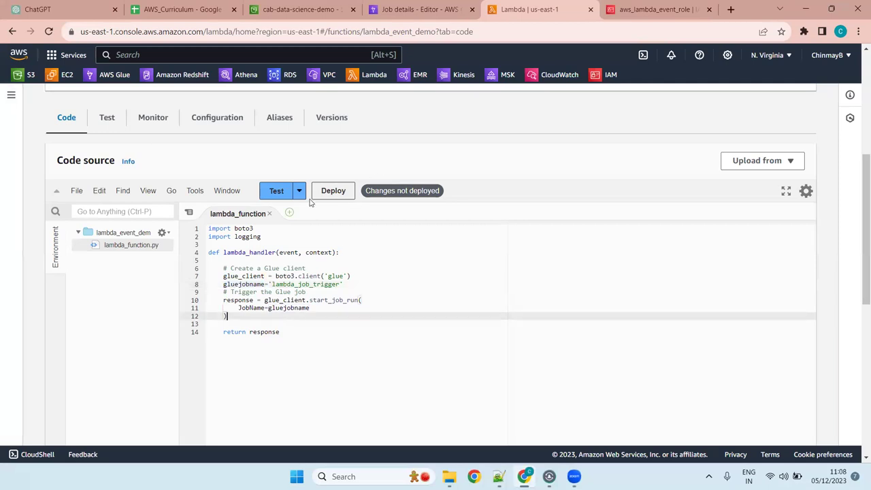
# Create and save a private test event named test1 from the hello-world template
pyautogui.click(276, 190)
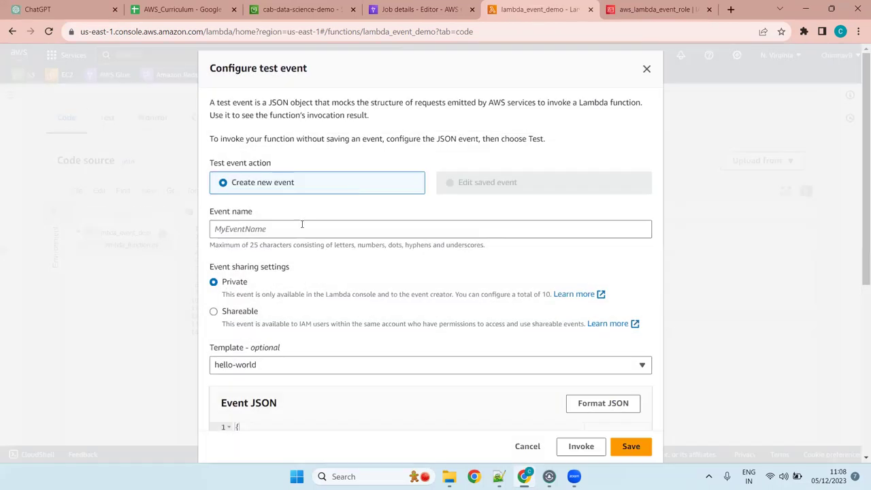
pyautogui.write('test1')
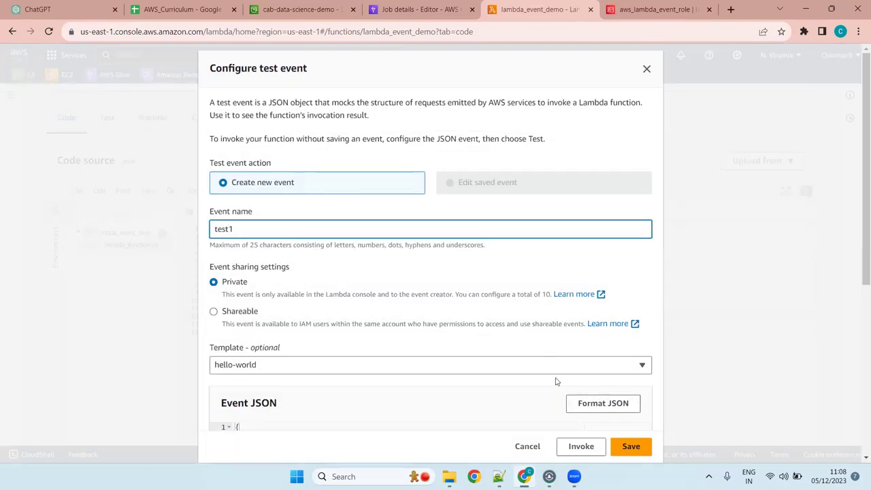
pyautogui.scroll(-4, 556, 382)
pyautogui.scroll(4, 505, 342)
pyautogui.click(619, 447)
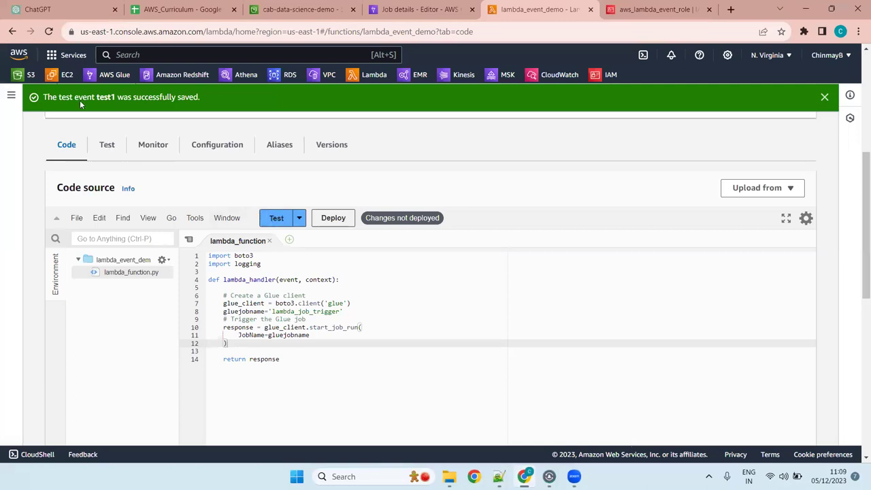
# Review the saved test1 event's configuration, run the function with it and close the execution results
pyautogui.click(299, 223)
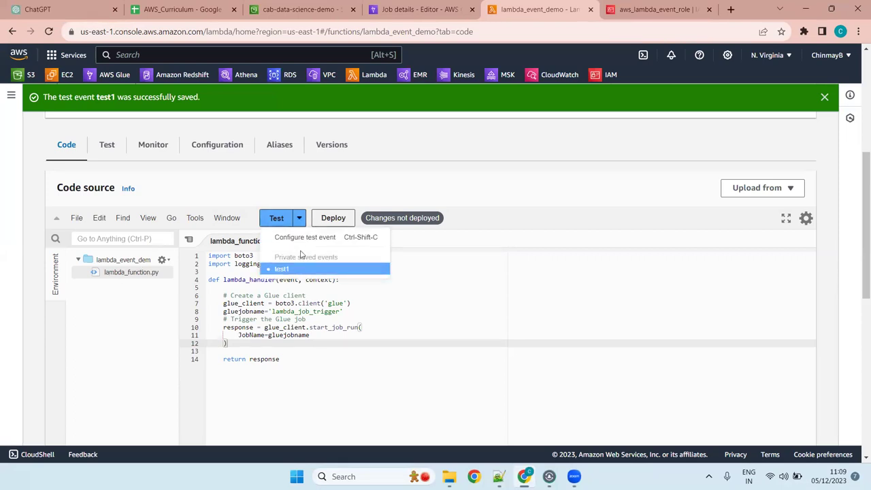
pyautogui.click(310, 240)
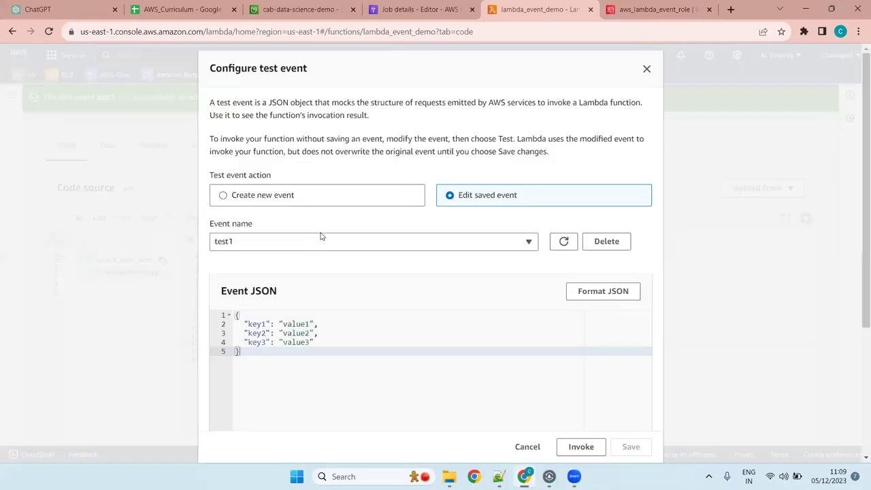
pyautogui.click(647, 69)
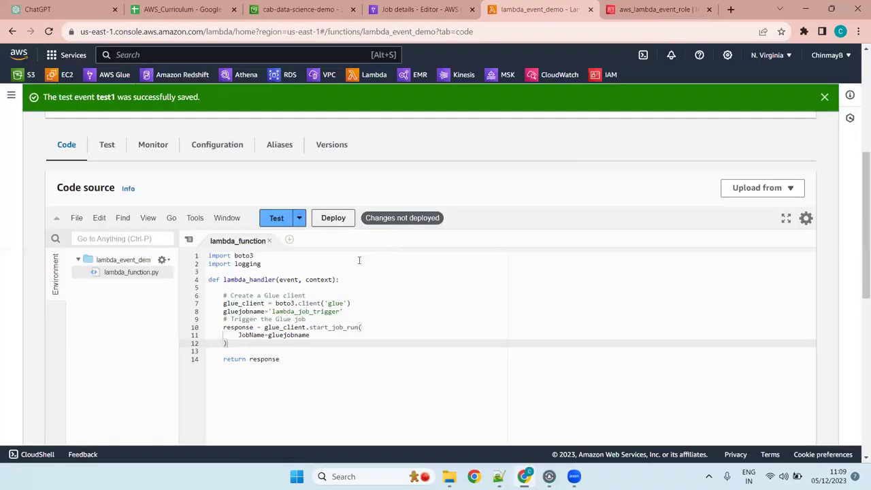
pyautogui.click(269, 218)
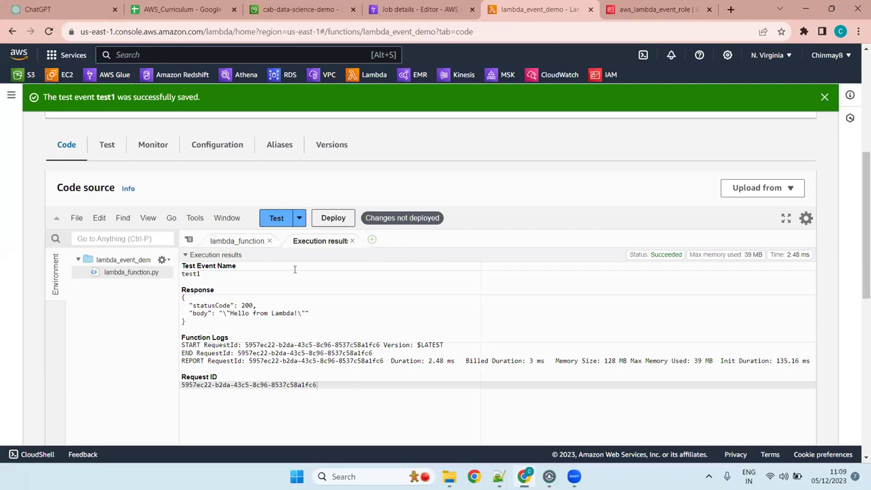
pyautogui.click(352, 241)
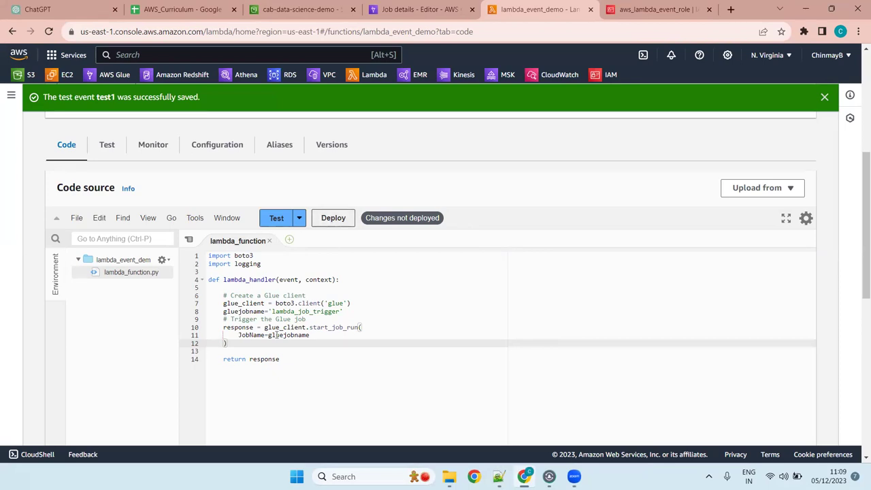
# Deploy the edited code of lambda_event_demo and dismiss the notification
pyautogui.click(327, 219)
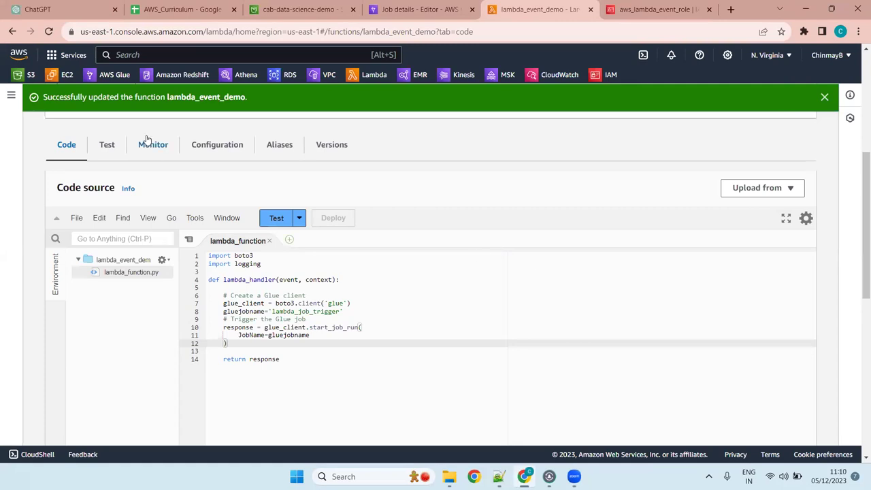
pyautogui.click(825, 97)
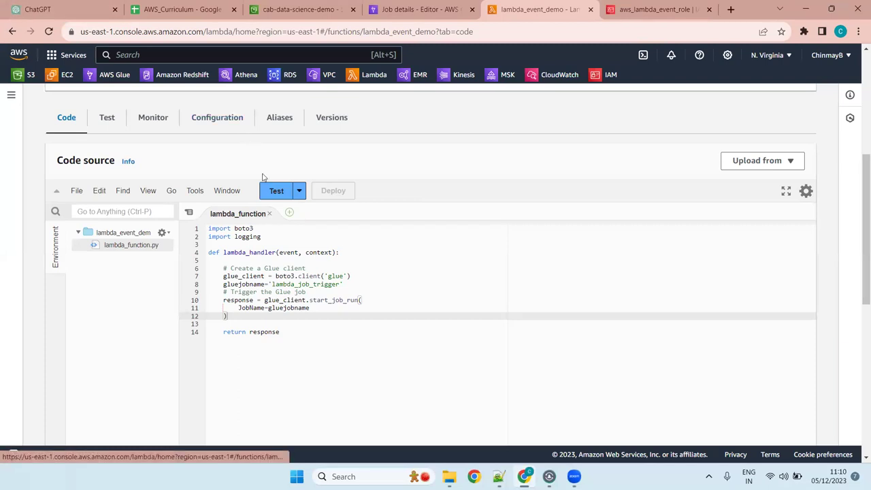
pyautogui.scroll(4, 263, 175)
pyautogui.scroll(-3, 263, 177)
pyautogui.scroll(1, 273, 340)
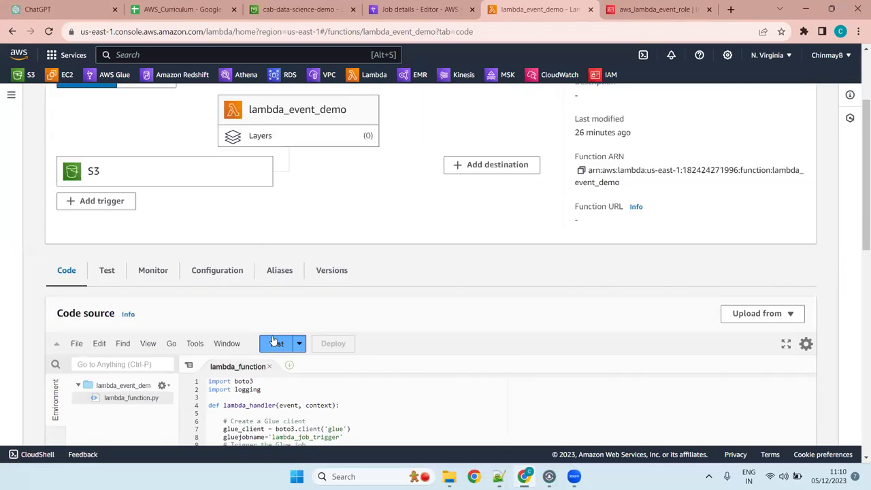
# Run lambda_event_demo with the test1 event and examine the JobRunId and metadata in the returned response
pyautogui.click(275, 343)
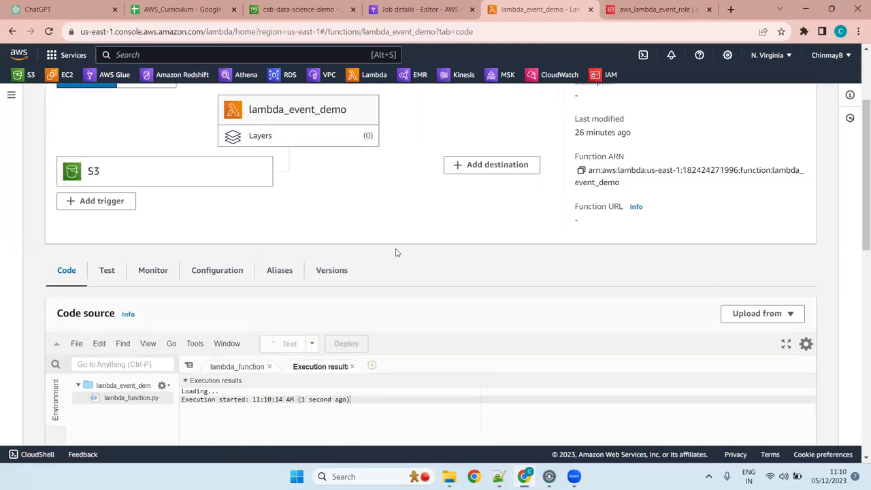
pyautogui.scroll(-4, 401, 257)
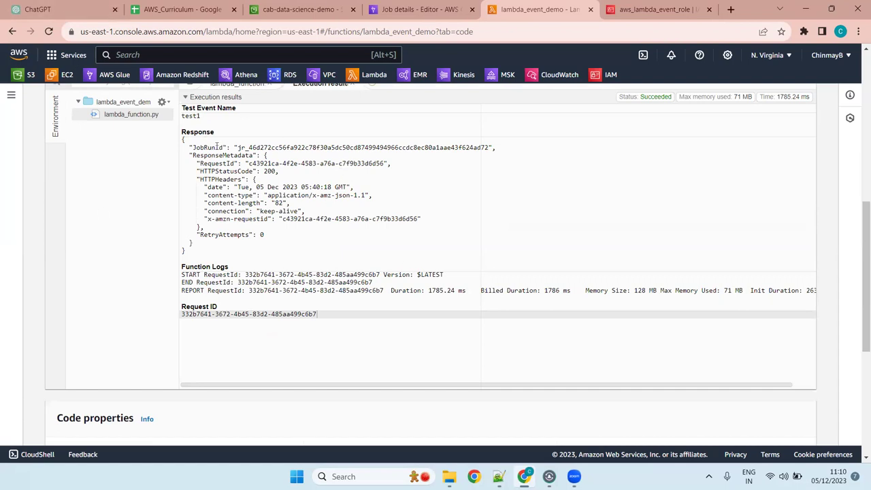
pyautogui.moveTo(238, 147); pyautogui.dragTo(488, 147)
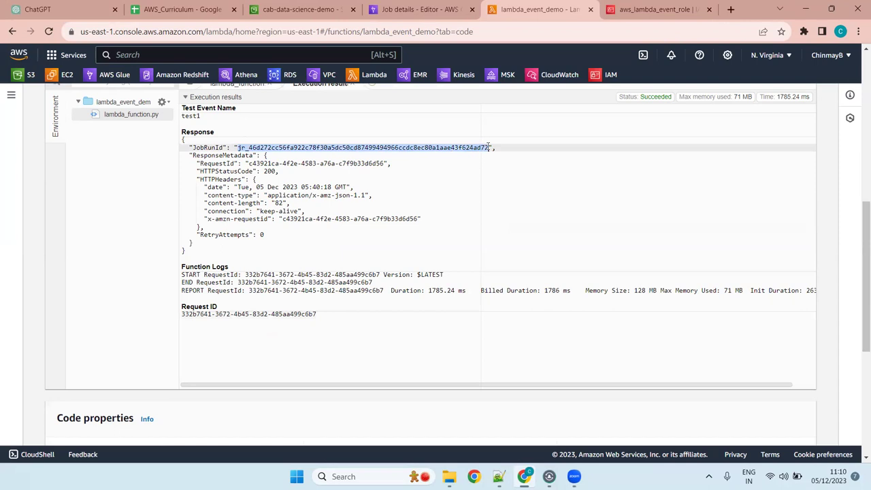
pyautogui.click(223, 212)
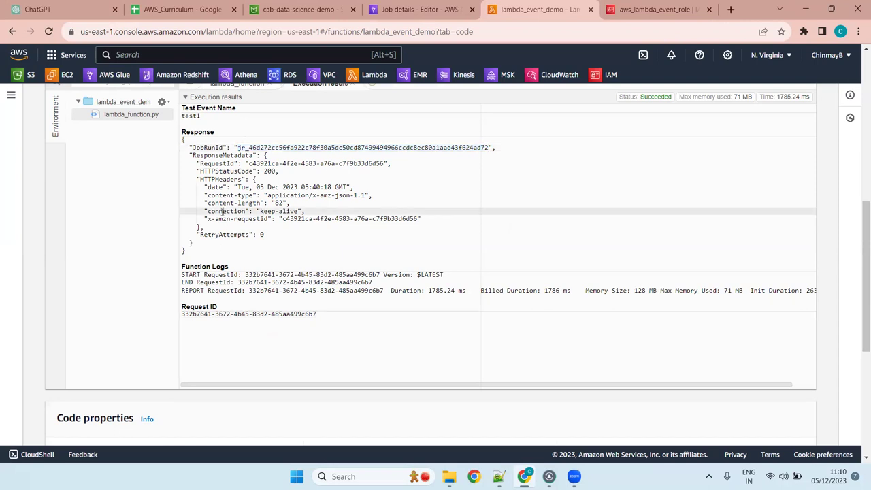
pyautogui.click(324, 219)
pyautogui.moveTo(222, 252); pyautogui.dragTo(189, 142)
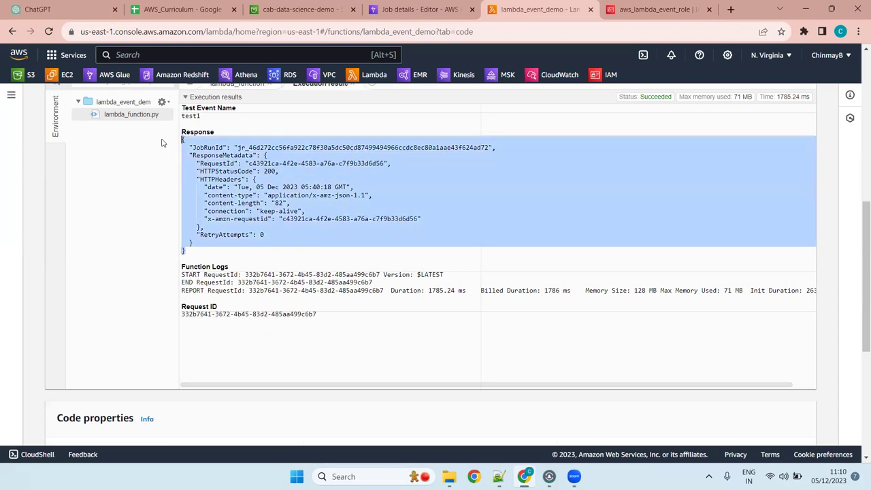
# Compare the response with the handler code in lambda_function and close the execution results
pyautogui.scroll(5, 266, 206)
pyautogui.scroll(-3, 311, 297)
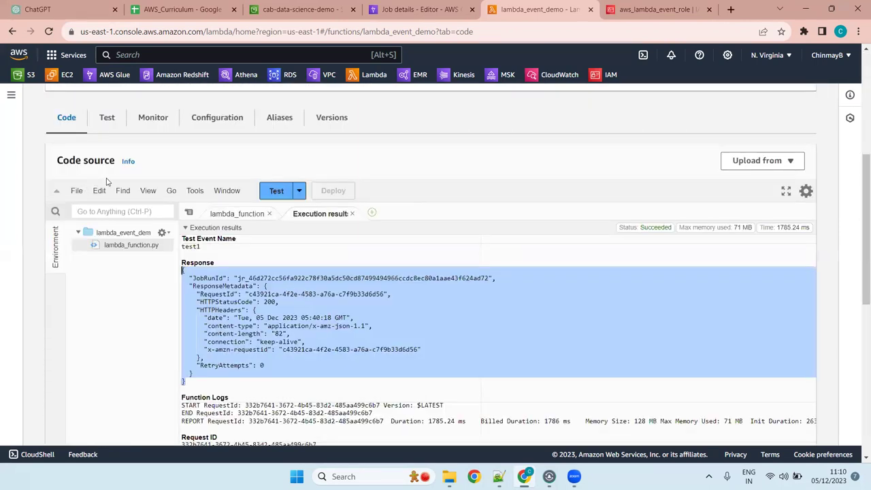
pyautogui.click(236, 214)
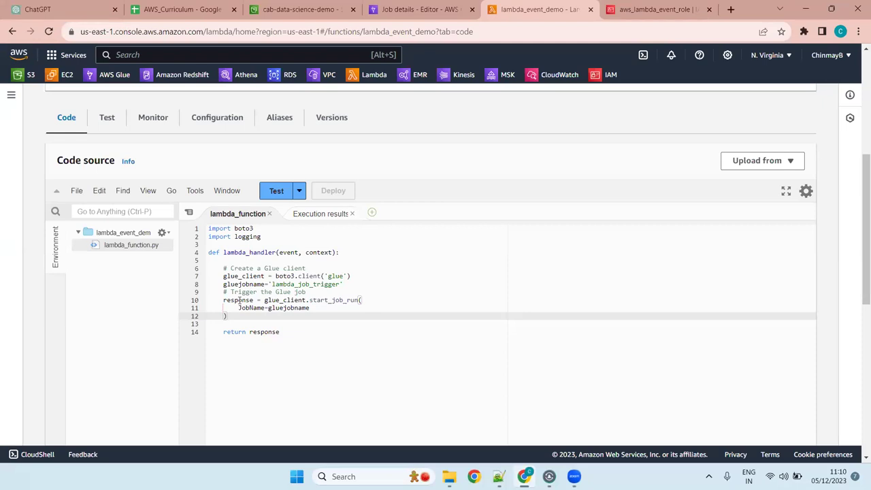
pyautogui.click(344, 217)
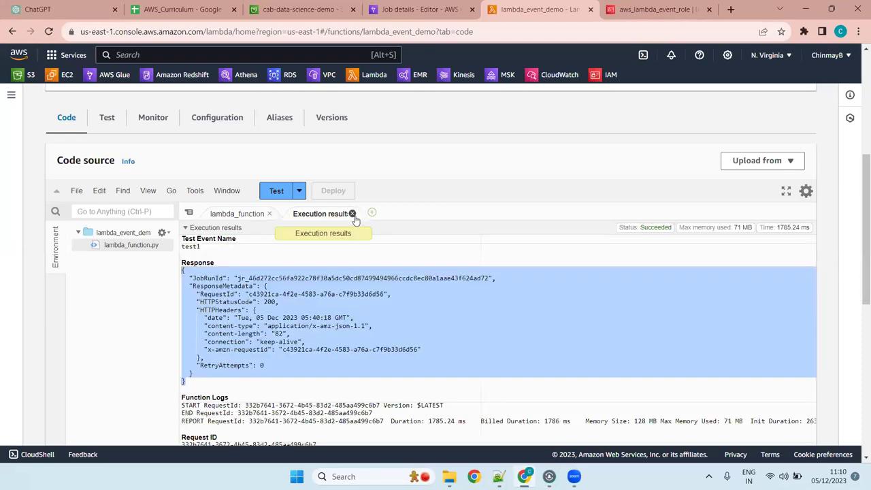
pyautogui.click(352, 214)
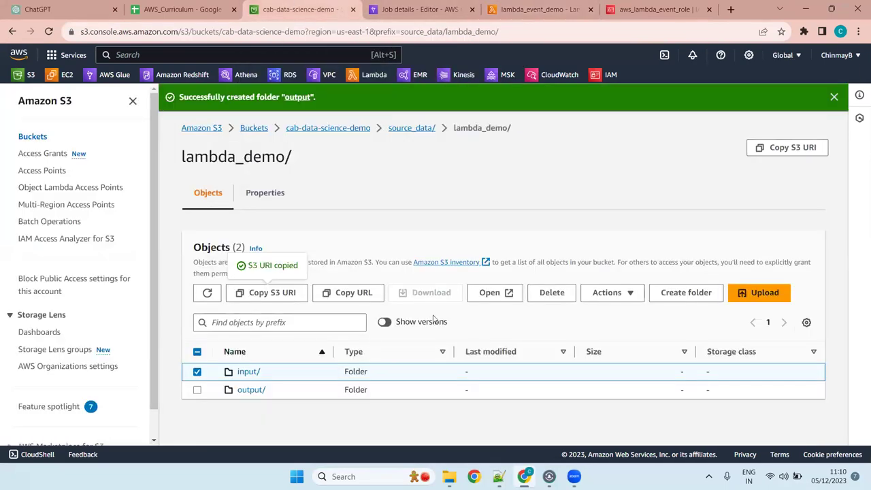
# Upload customers_updated.csv from the local garage_data/customers folder to source_data/lambda_demo/input/ in the cab-data-science-demo S3 bucket
pyautogui.click(293, 7)
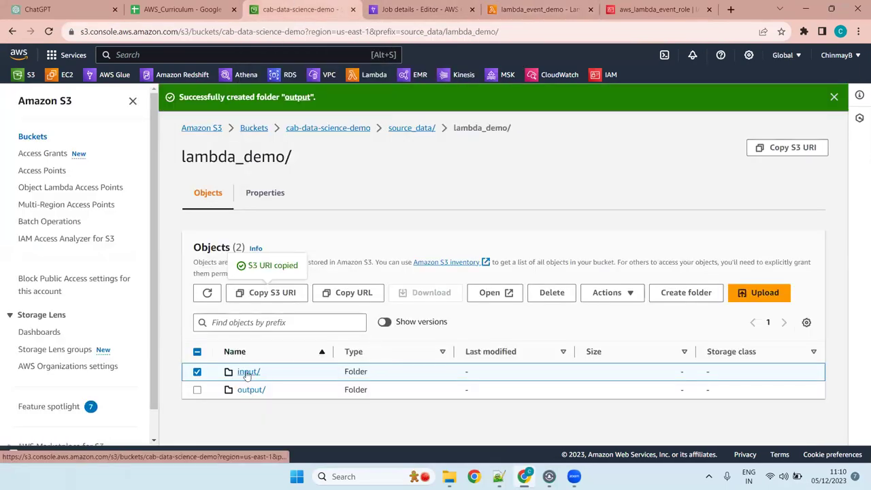
pyautogui.click(247, 373)
pyautogui.click(759, 267)
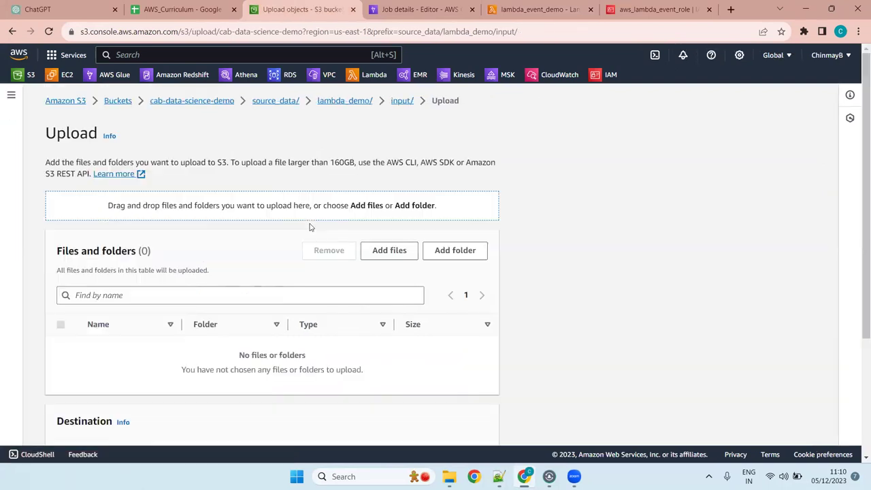
pyautogui.click(385, 250)
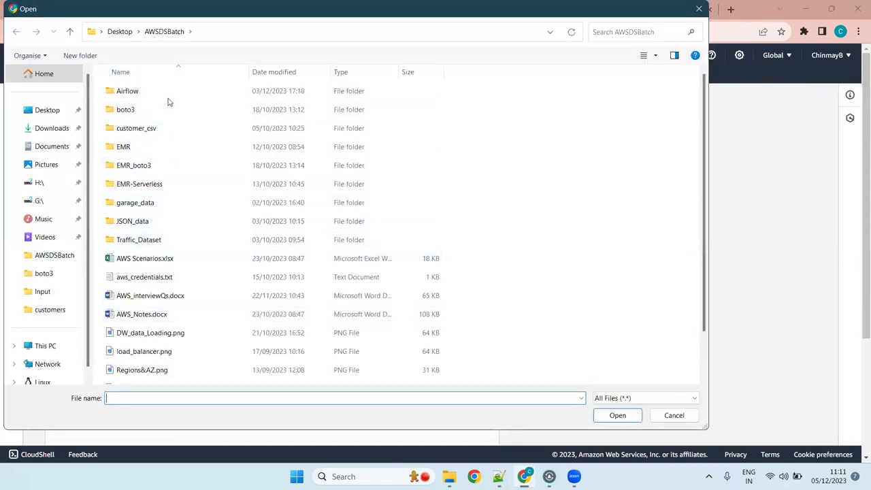
pyautogui.doubleClick(175, 203)
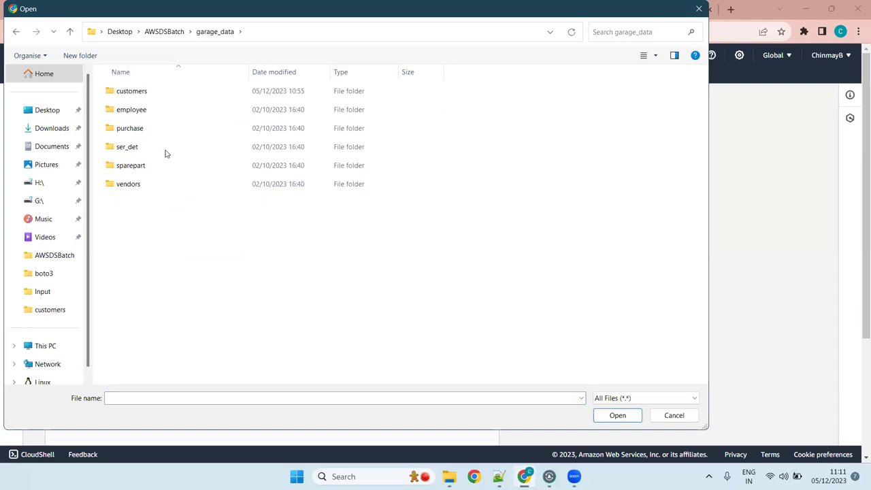
pyautogui.doubleClick(180, 96)
pyautogui.click(199, 111)
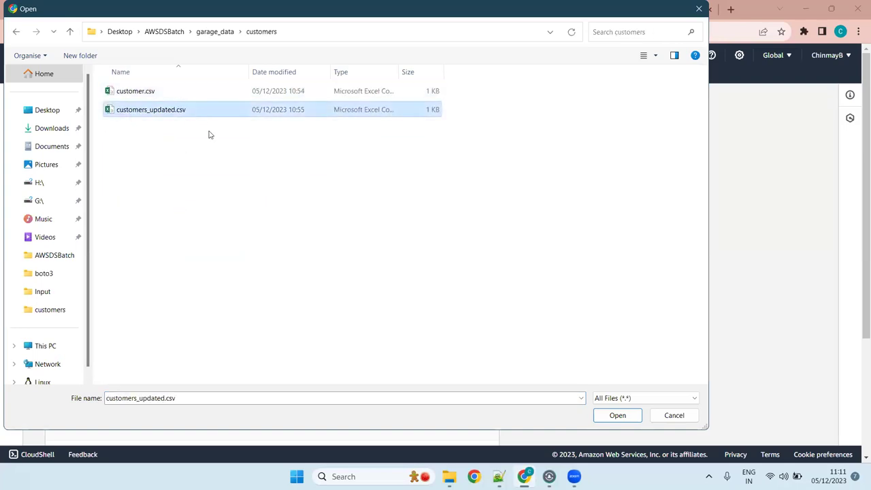
pyautogui.click(618, 416)
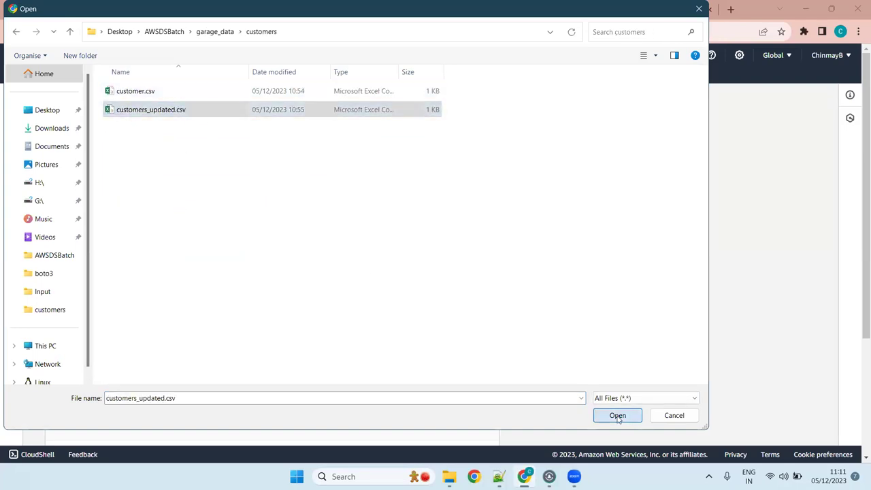
pyautogui.scroll(-2, 293, 311)
pyautogui.click(472, 425)
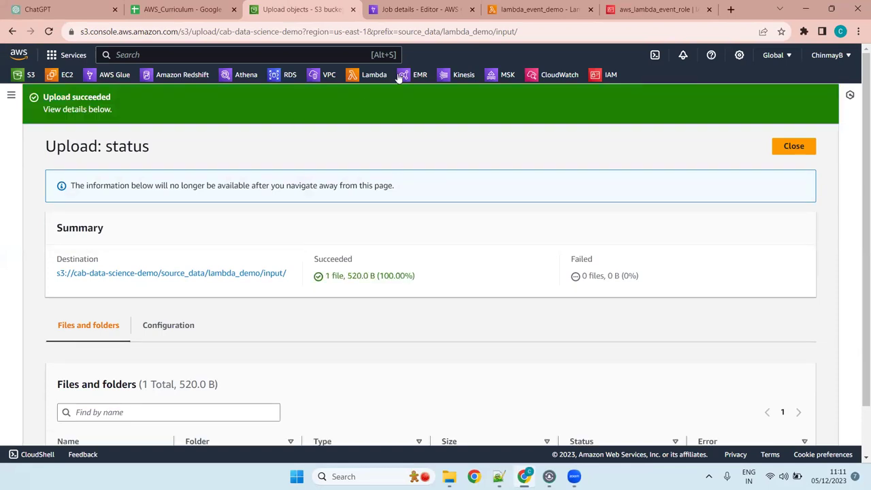
# Open the CloudWatch console in a separate browser tab and switch to it
pyautogui.rightClick(559, 75)
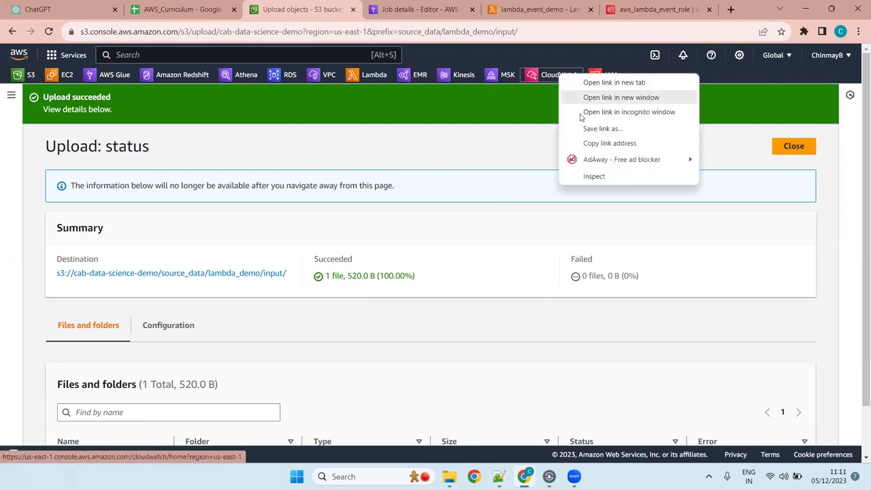
pyautogui.click(614, 83)
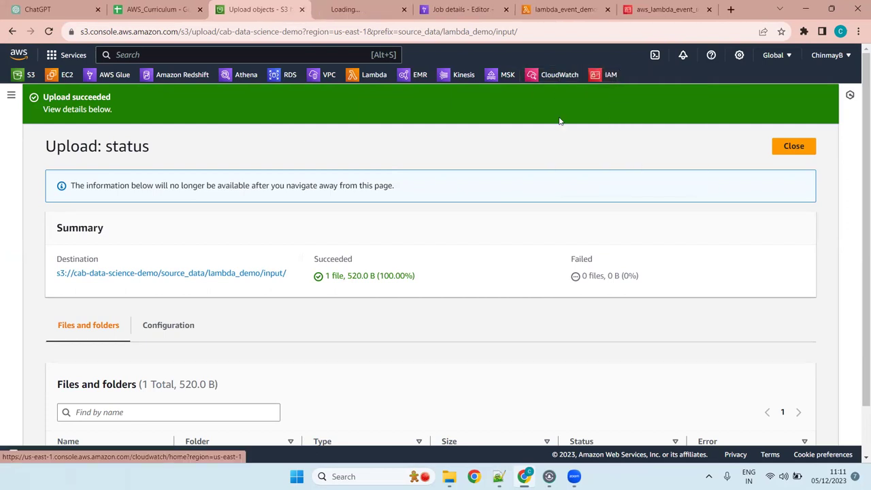
pyautogui.click(356, 8)
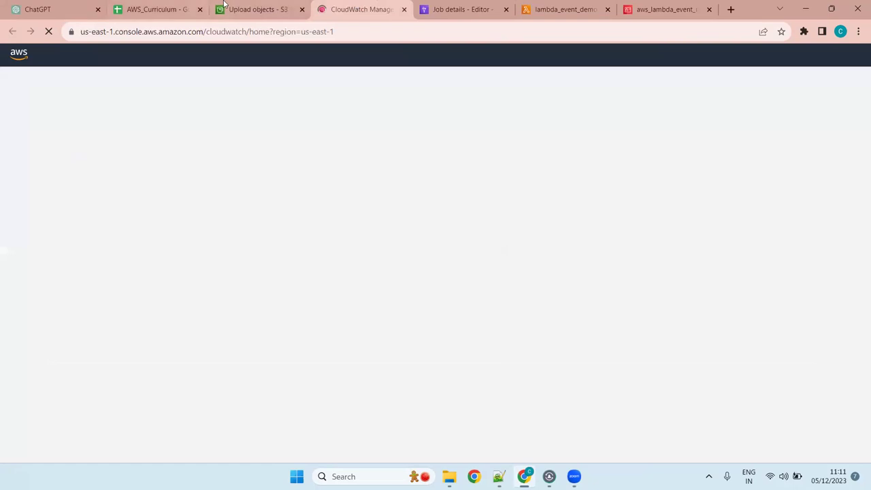
# Switch to lambda_event_demo, examine its CloudWatch monitoring metrics and dismiss the missing-permissions notice
pyautogui.click(460, 9)
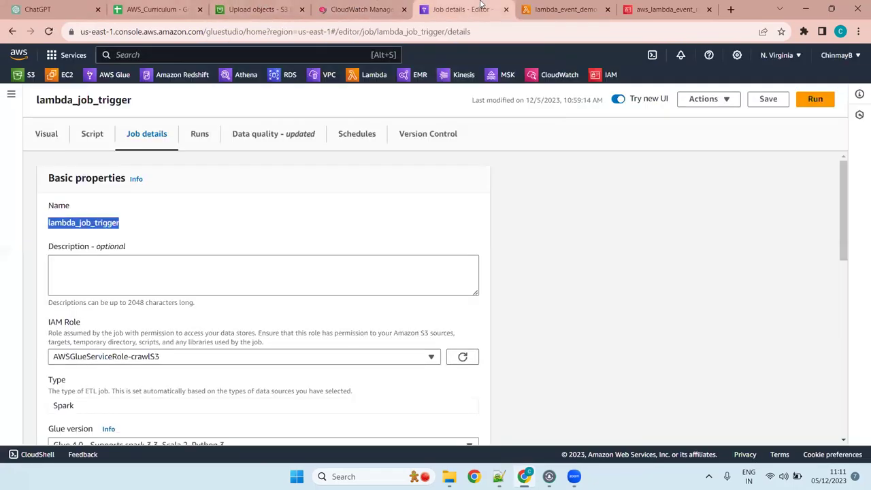
pyautogui.click(541, 6)
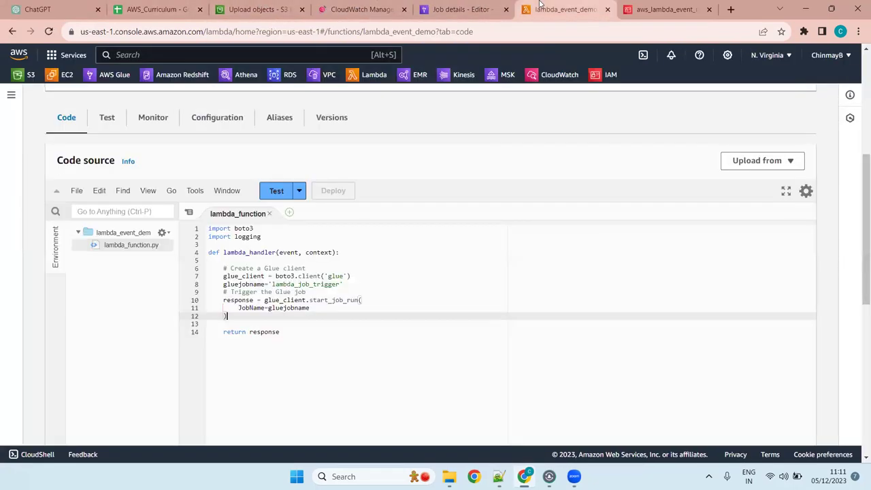
pyautogui.scroll(4, 392, 328)
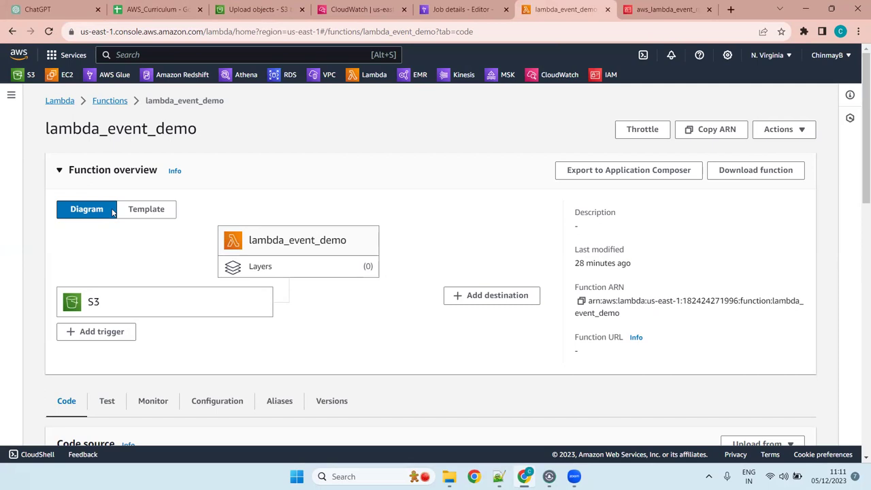
pyautogui.click(154, 401)
pyautogui.scroll(-3, 484, 285)
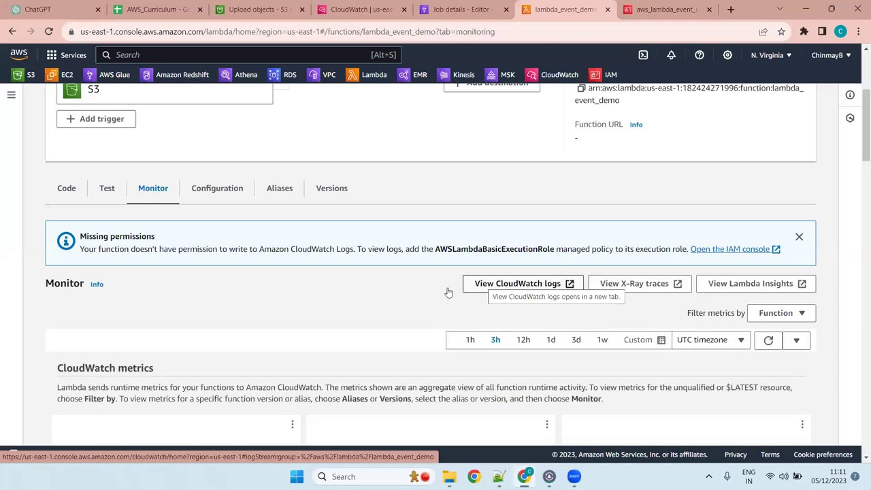
pyautogui.scroll(-4, 438, 295)
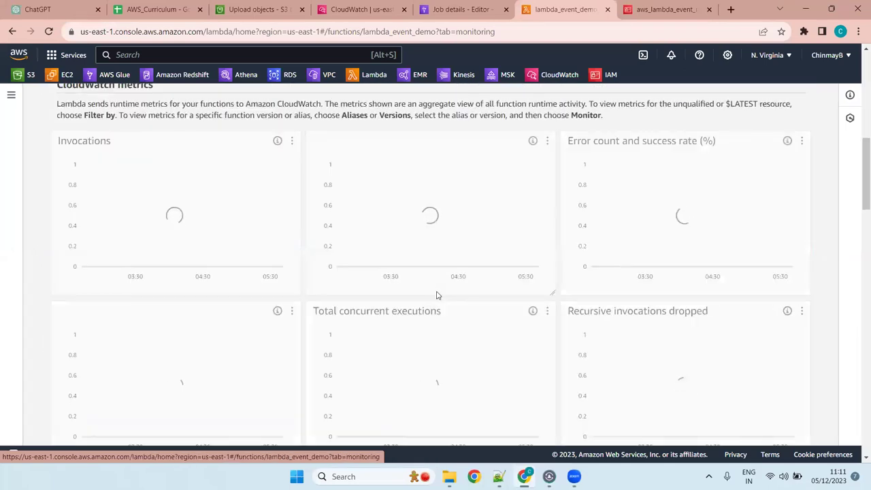
pyautogui.scroll(4, 437, 296)
pyautogui.scroll(-4, 336, 356)
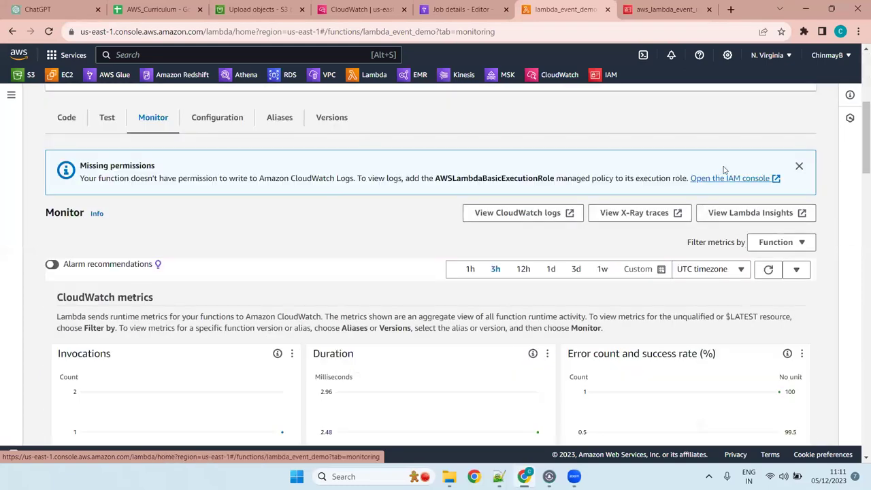
pyautogui.click(799, 166)
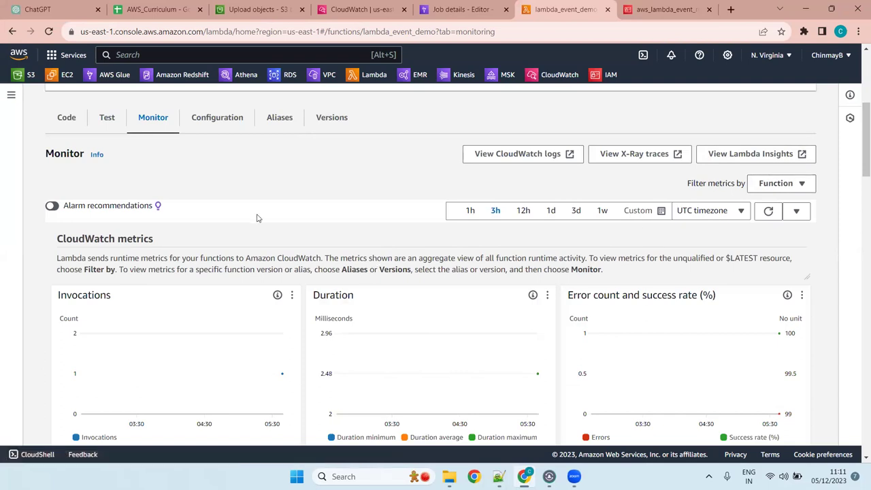
# Review the function's test settings with the saved test1 event and the function overview
pyautogui.click(107, 119)
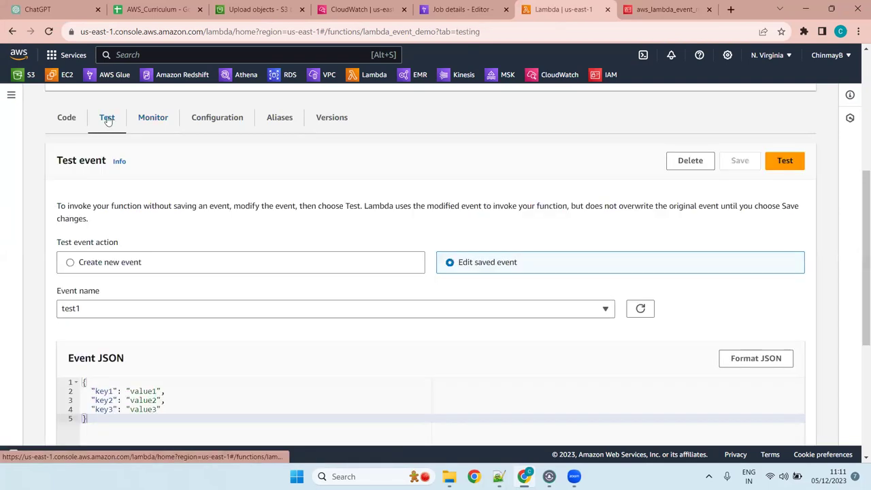
pyautogui.scroll(-4, 319, 308)
pyautogui.scroll(8, 324, 309)
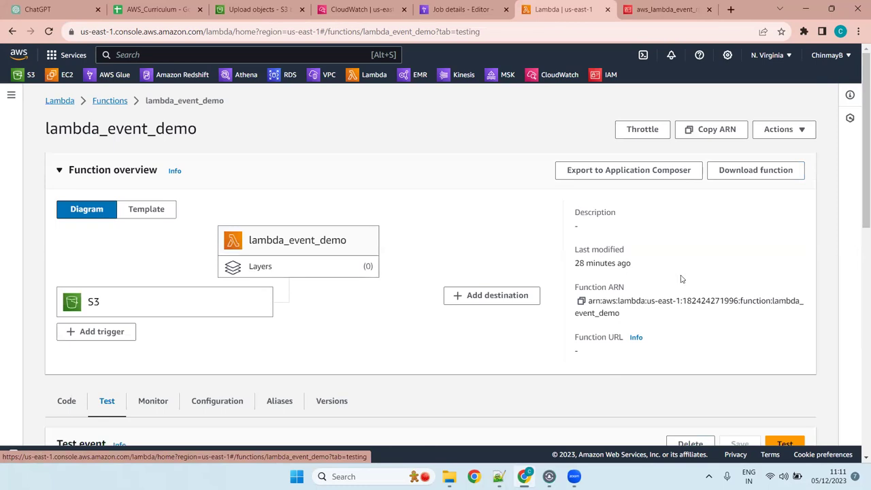
pyautogui.scroll(-4, 708, 289)
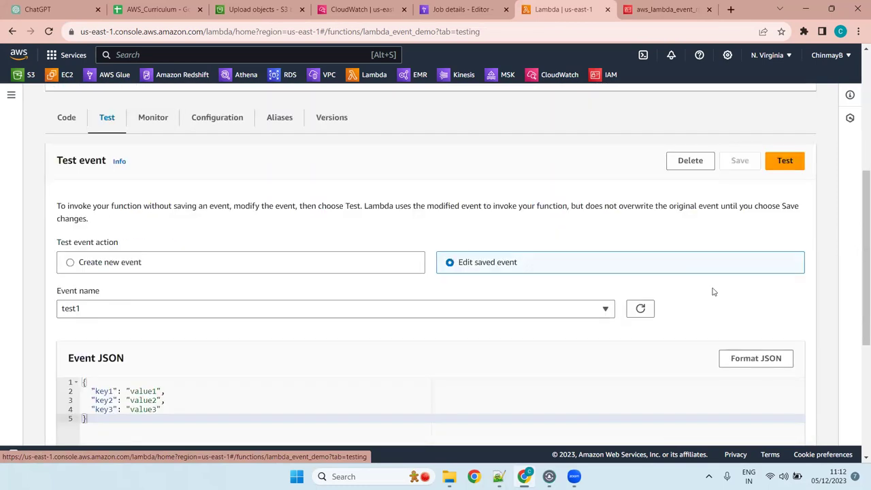
pyautogui.scroll(4, 712, 291)
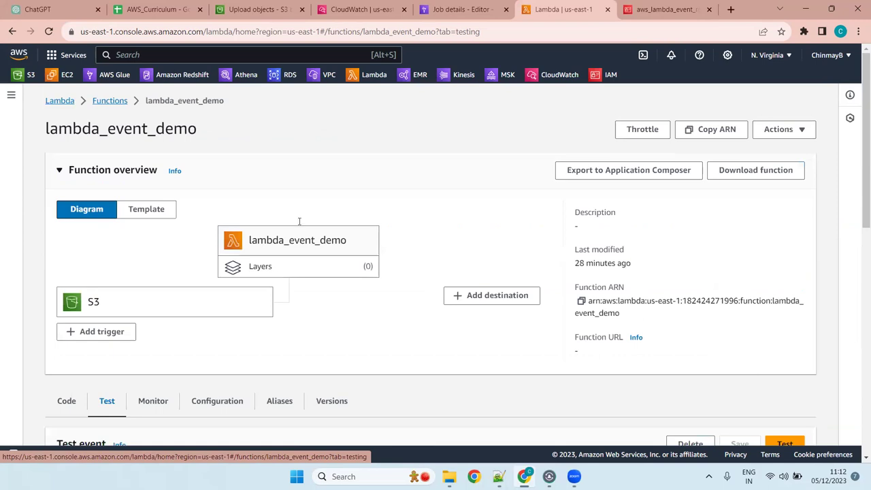
# Reopen the test page of lambda_event_demo from the Lambda functions list and look through its test event
pyautogui.click(106, 102)
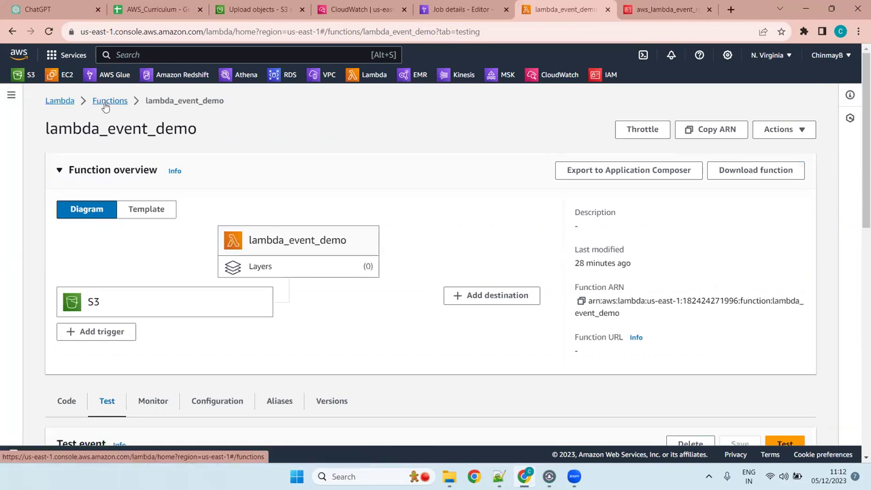
pyautogui.click(61, 233)
pyautogui.click(681, 135)
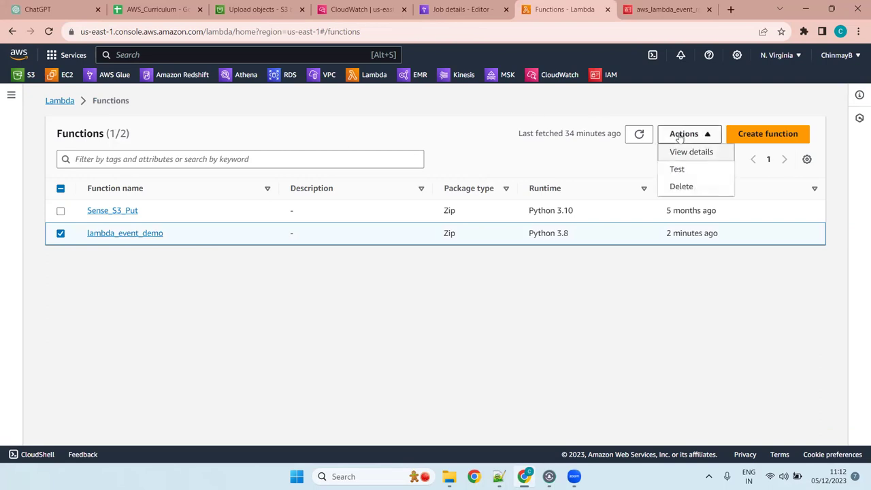
pyautogui.click(678, 169)
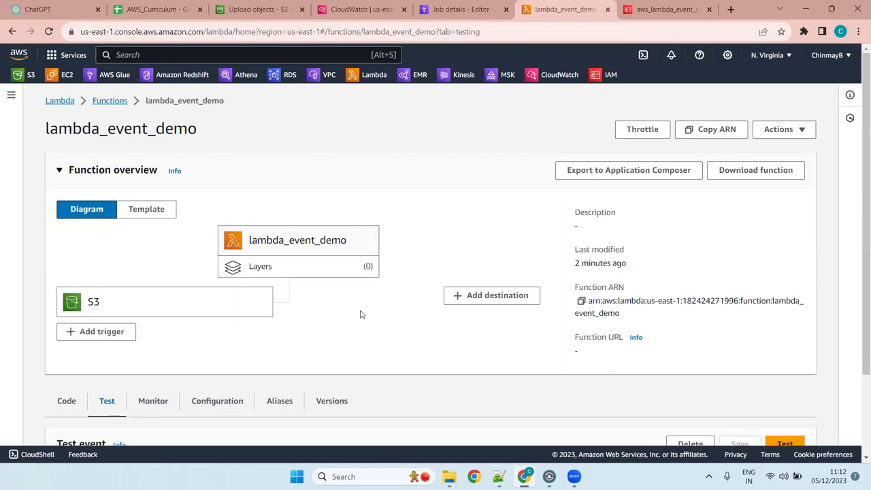
pyautogui.scroll(-3, 362, 320)
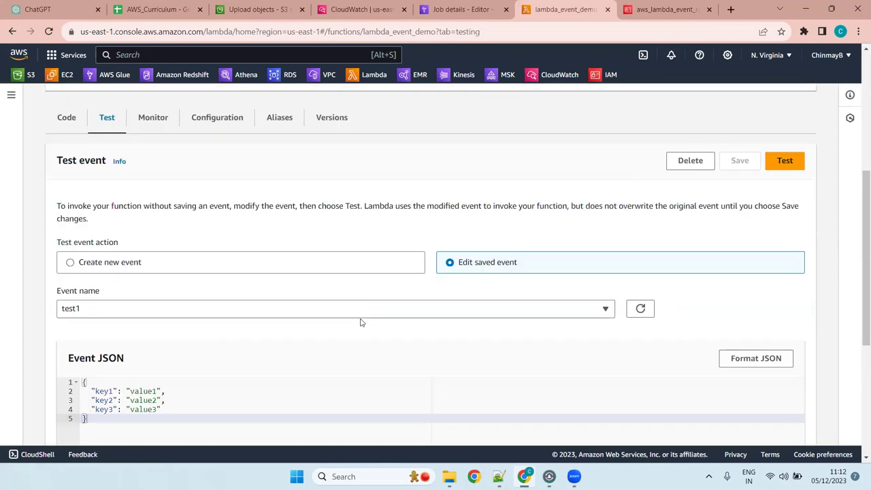
pyautogui.scroll(-4, 361, 322)
pyautogui.scroll(10, 362, 323)
# Switch to the CloudWatch console and look through its list of log groups
pyautogui.click(358, 9)
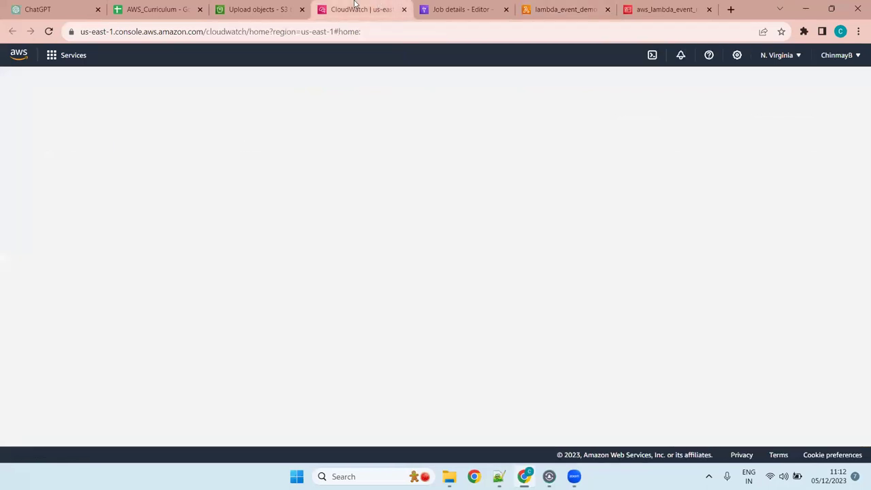
pyautogui.click(45, 271)
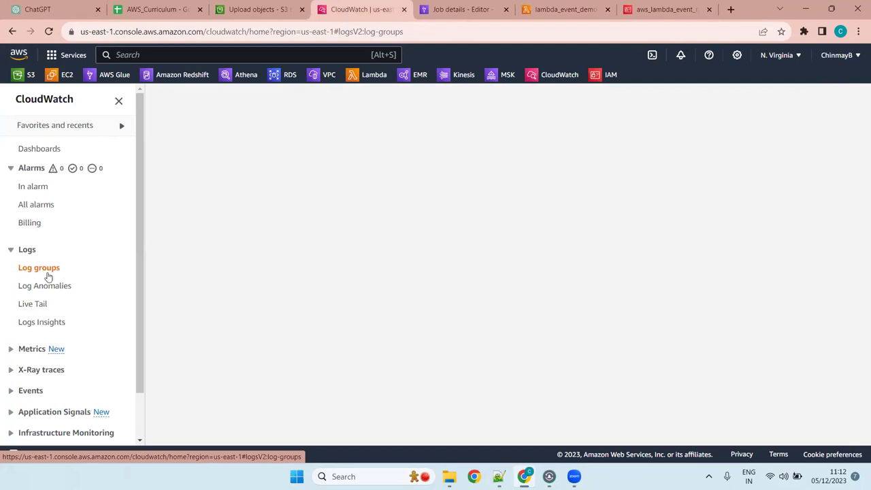
pyautogui.click(43, 288)
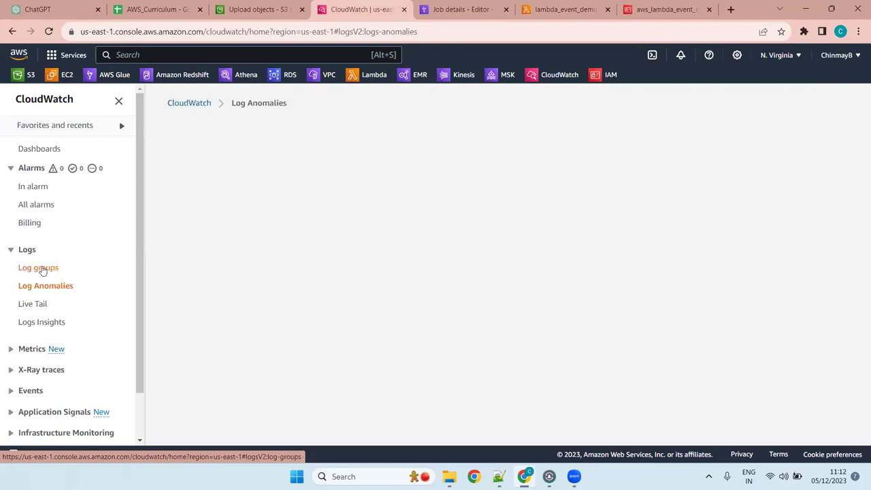
pyautogui.click(43, 269)
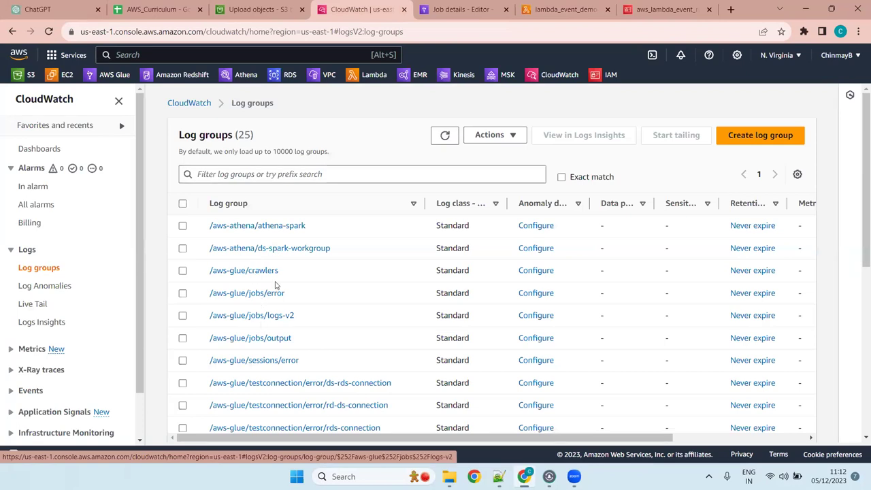
pyautogui.scroll(-4, 275, 312)
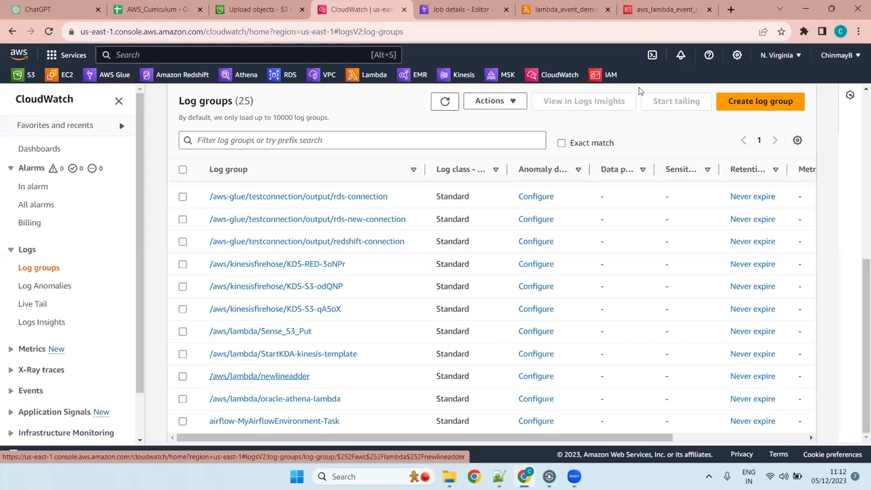
# Refresh the log groups list and filter it by "lambda"
pyautogui.click(446, 103)
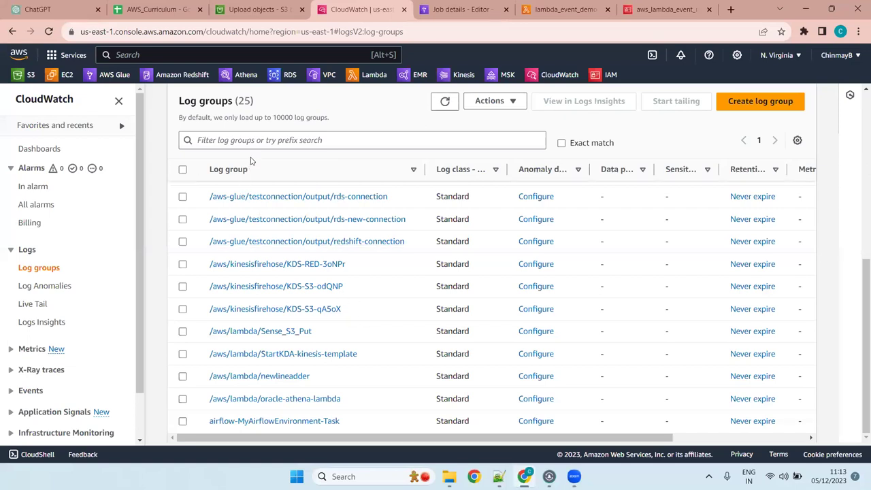
pyautogui.click(265, 139)
pyautogui.write('l')
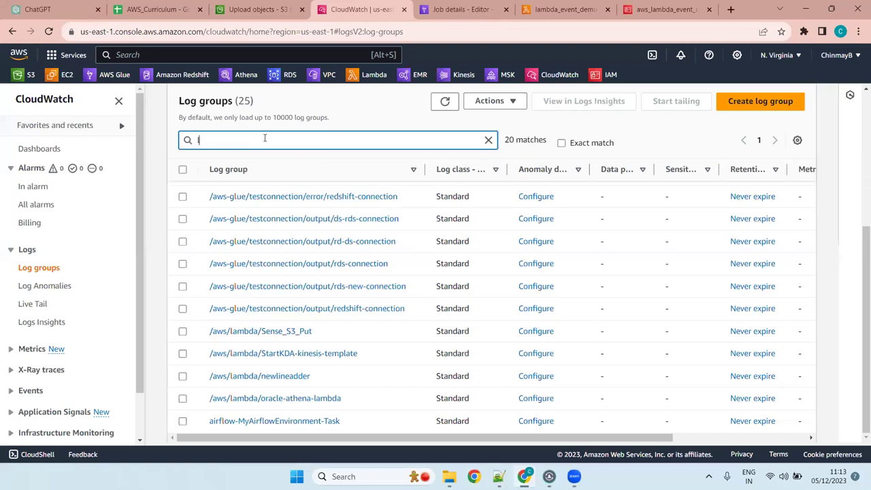
pyautogui.write('ambda')
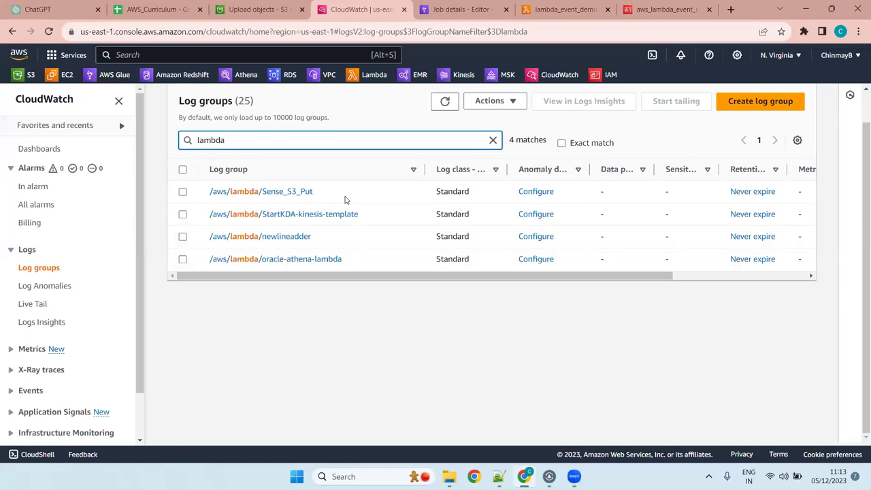
# Check the log streams of the /aws/lambda/newlineadder log group and return to the filtered log groups list
pyautogui.click(293, 237)
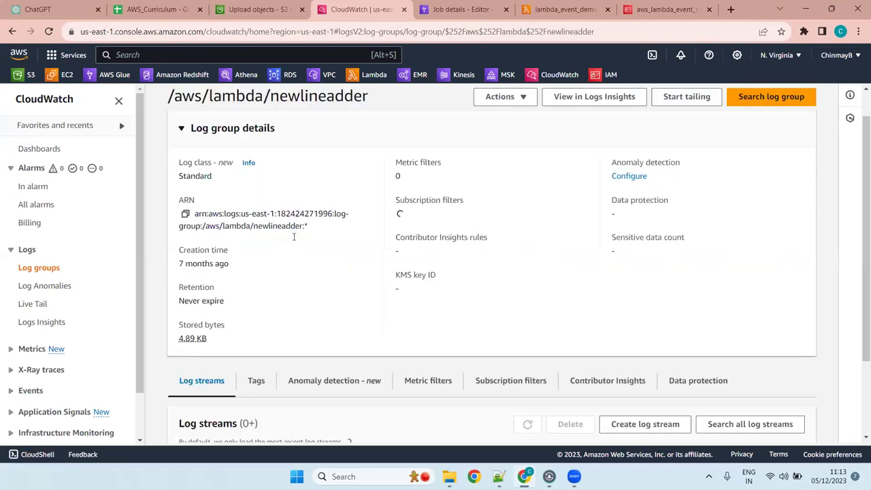
pyautogui.click(281, 127)
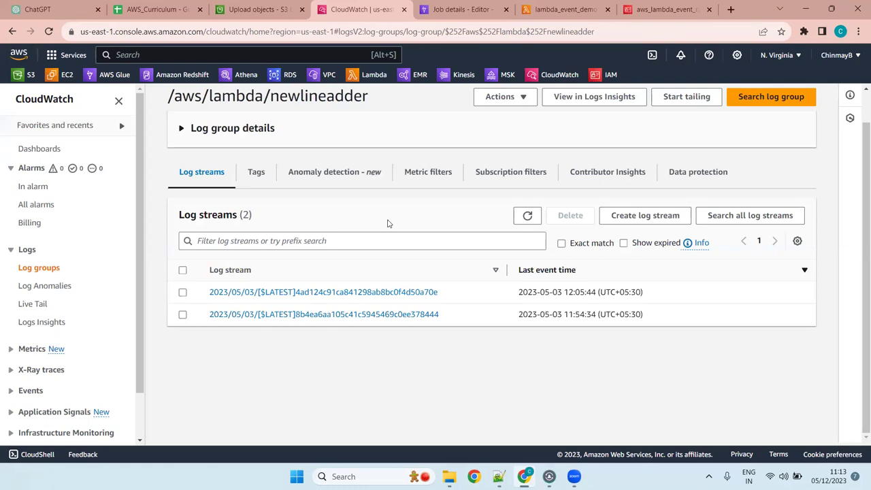
pyautogui.scroll(1, 251, 146)
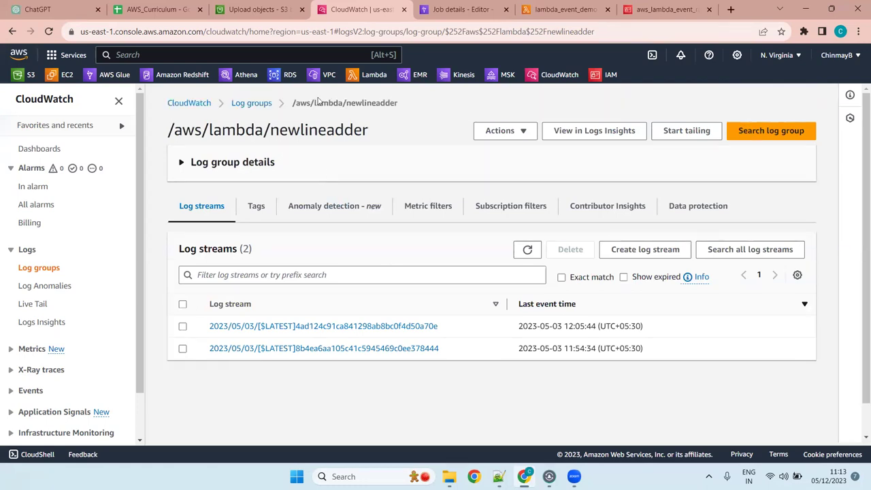
pyautogui.click(264, 106)
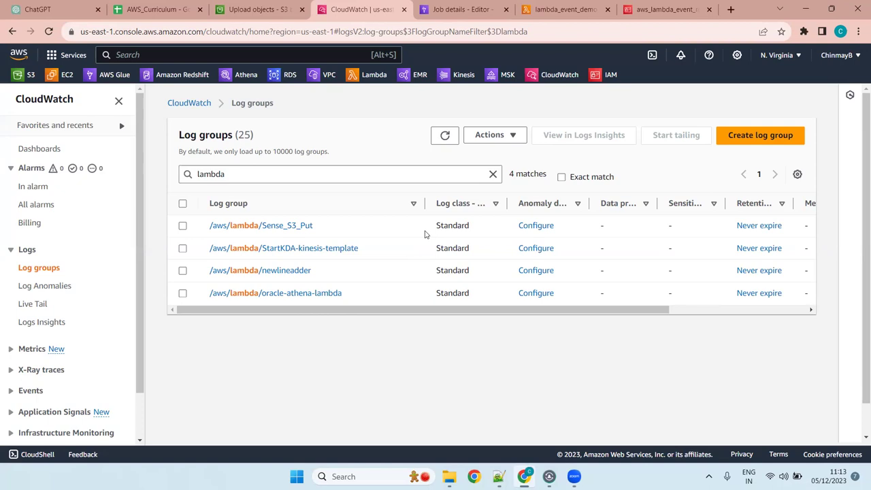
# Refresh the filtered log groups list and check which log group actions and CloudWatch sections are available
pyautogui.click(445, 136)
pyautogui.click(437, 136)
pyautogui.click(493, 135)
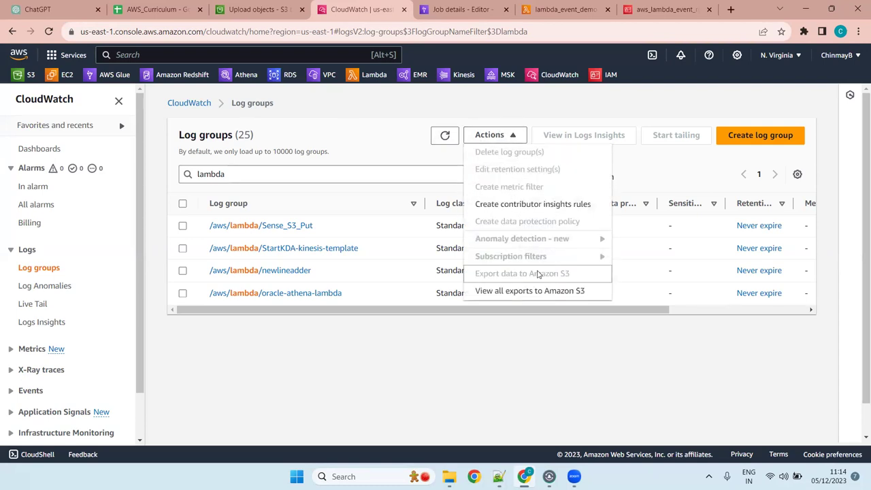
pyautogui.scroll(-1, 539, 271)
pyautogui.scroll(1, 504, 197)
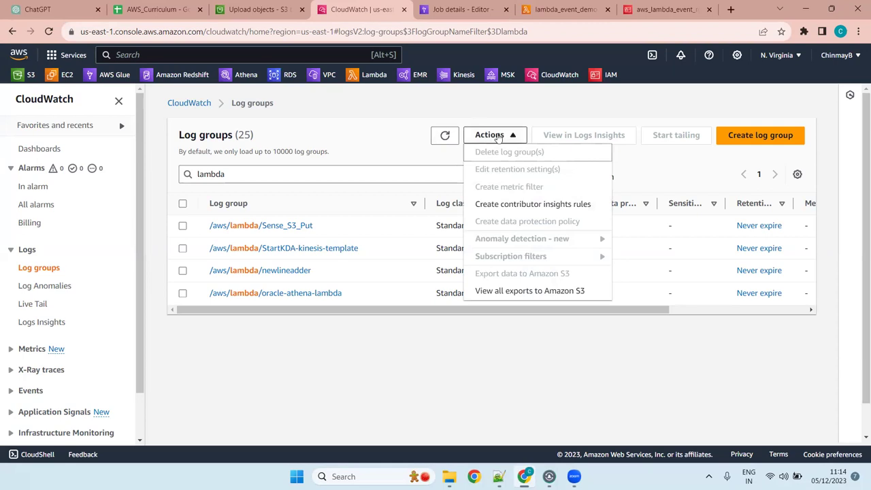
pyautogui.click(499, 137)
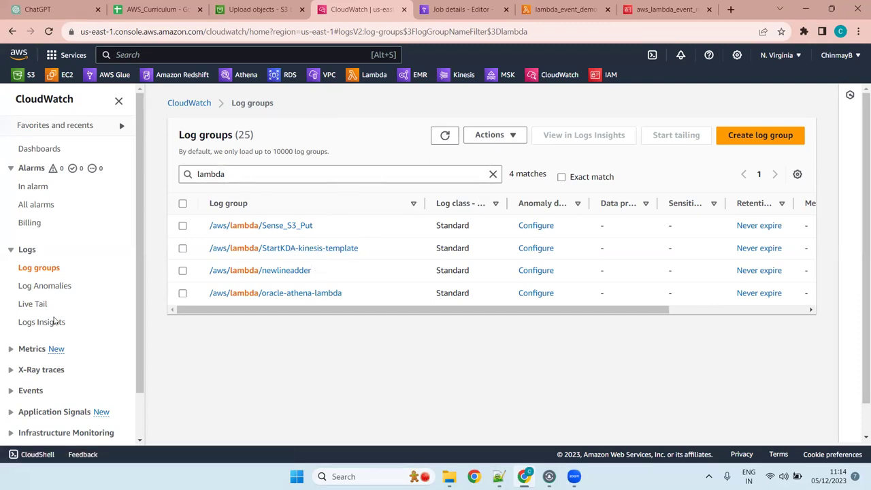
pyautogui.scroll(-2, 48, 340)
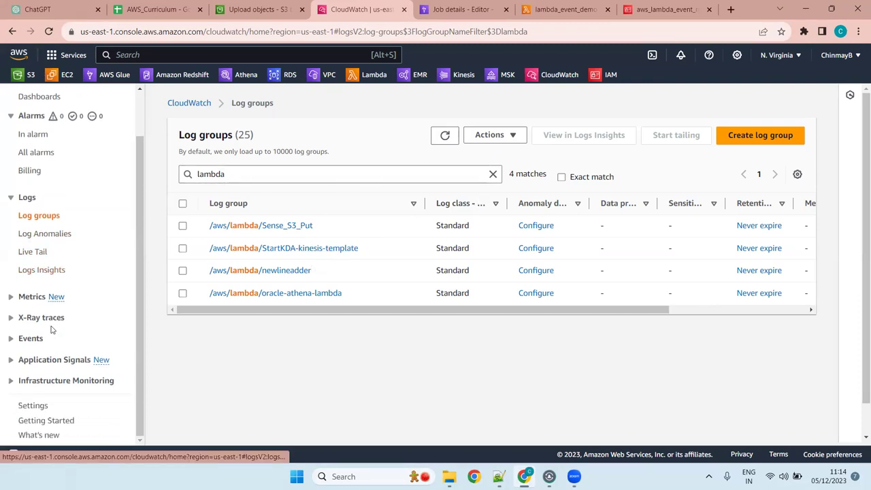
pyautogui.scroll(2, 49, 327)
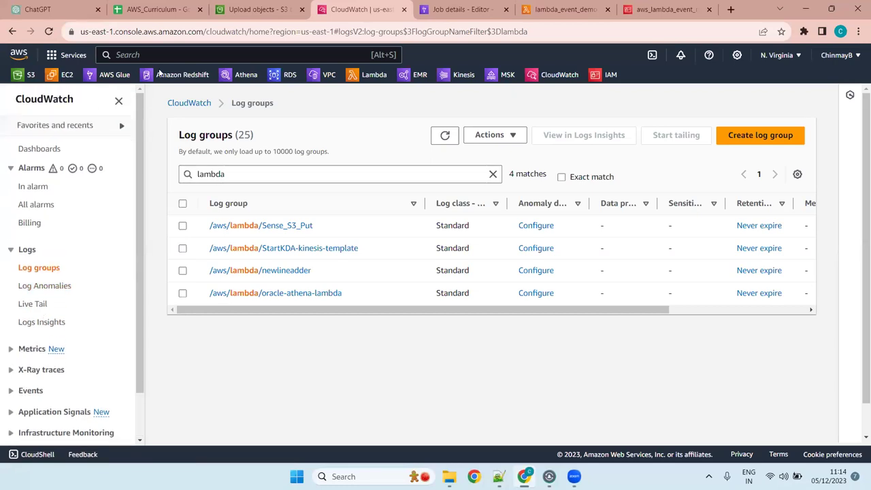
# Return to the lambda_event_demo function and review its overview, test event and available function actions
pyautogui.click(460, 9)
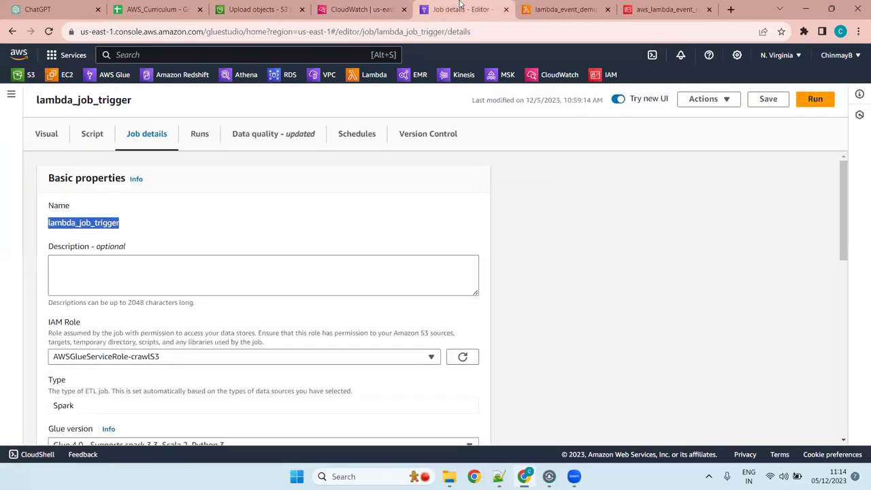
pyautogui.click(574, 7)
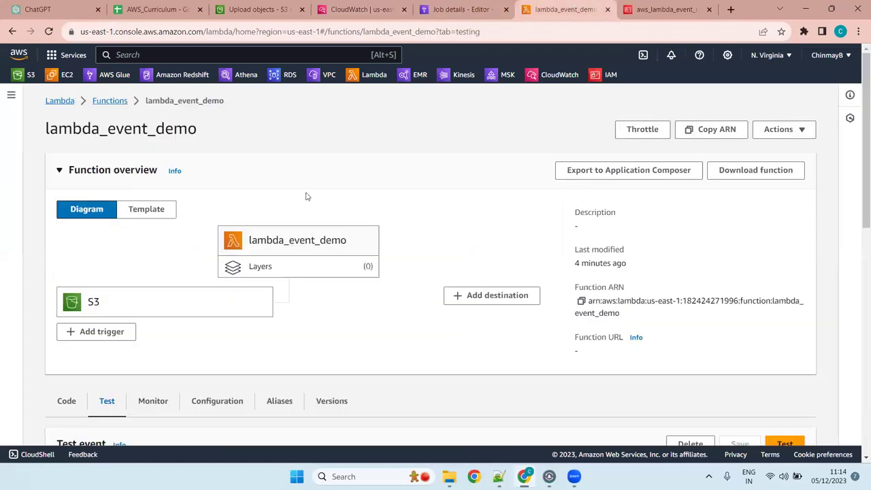
pyautogui.scroll(-8, 443, 218)
pyautogui.scroll(4, 446, 218)
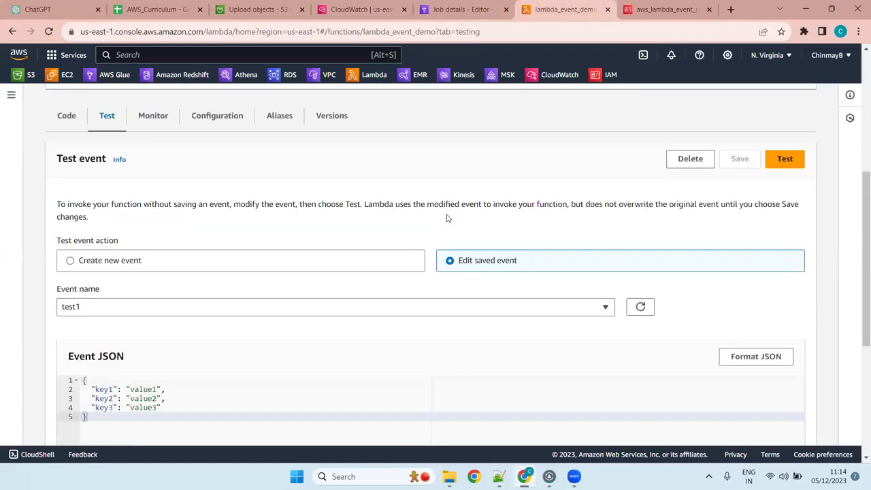
pyautogui.scroll(4, 448, 218)
pyautogui.click(779, 129)
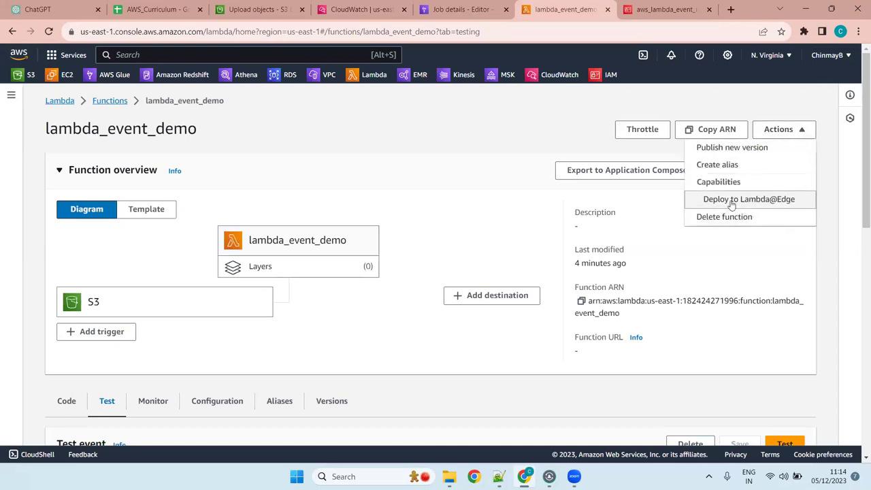
pyautogui.click(429, 207)
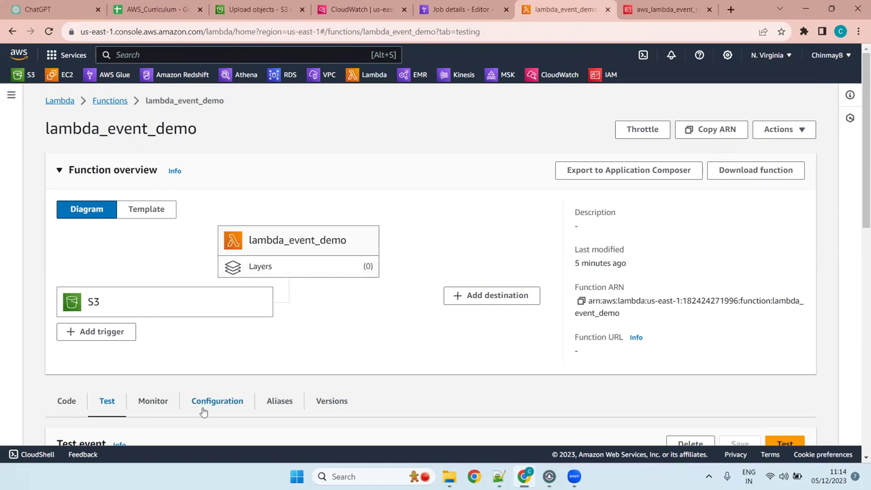
# Examine the logging configuration of lambda_event_demo in its monitoring and operations tools settings
pyautogui.scroll(-4, 243, 379)
pyautogui.click(219, 120)
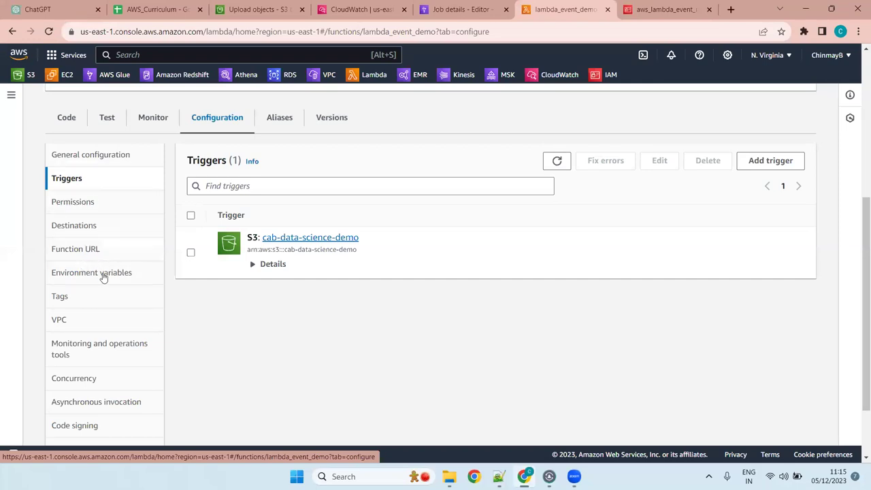
pyautogui.scroll(-2, 98, 303)
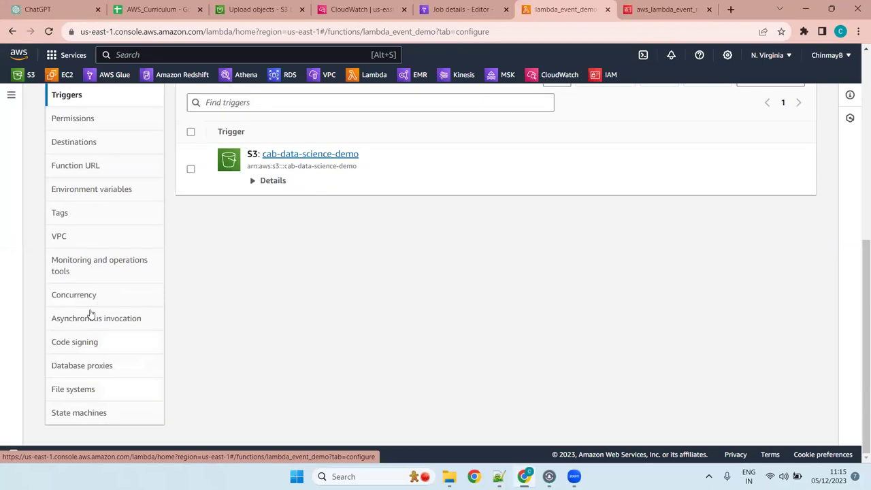
pyautogui.click(92, 270)
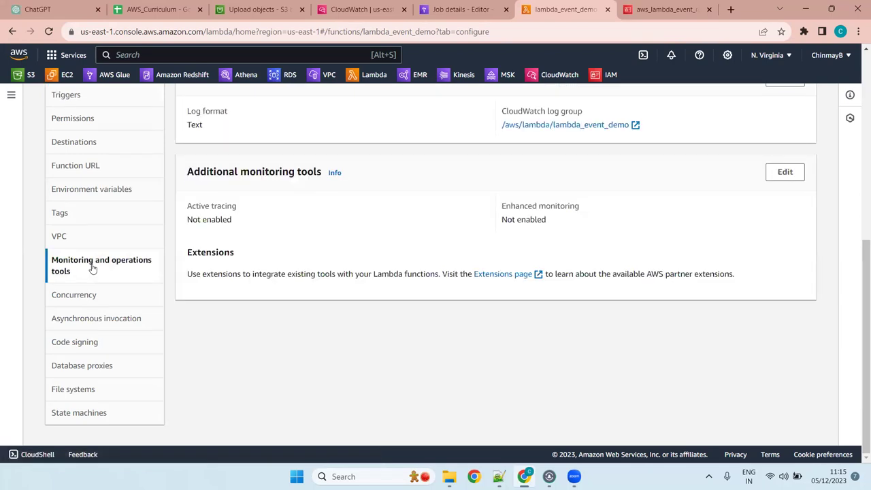
pyautogui.scroll(5, 441, 244)
pyautogui.scroll(-5, 441, 244)
pyautogui.scroll(4, 534, 192)
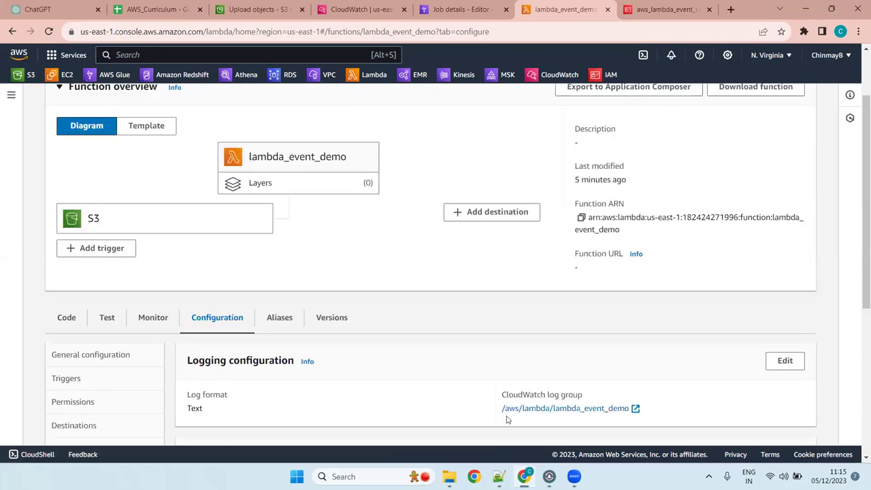
# Open the linked /aws/lambda/lambda_event_demo log group in CloudWatch, dismiss the error notice and inspect the log group details
pyautogui.click(566, 409)
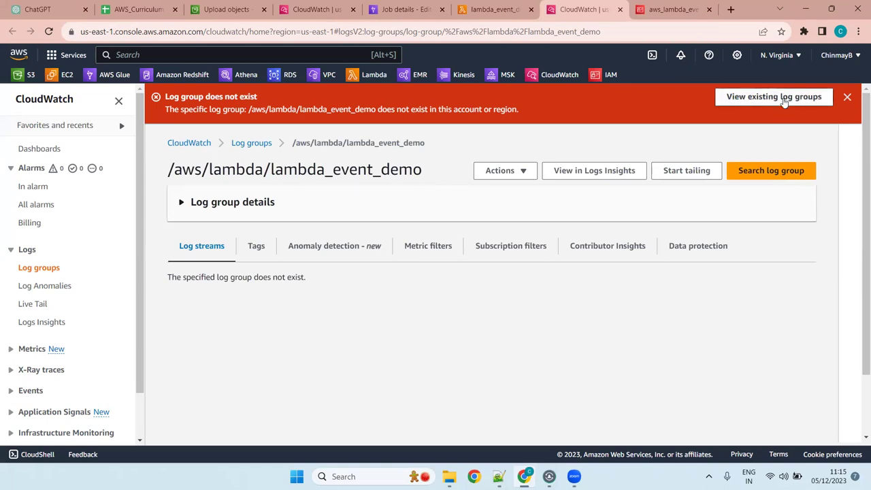
pyautogui.click(848, 99)
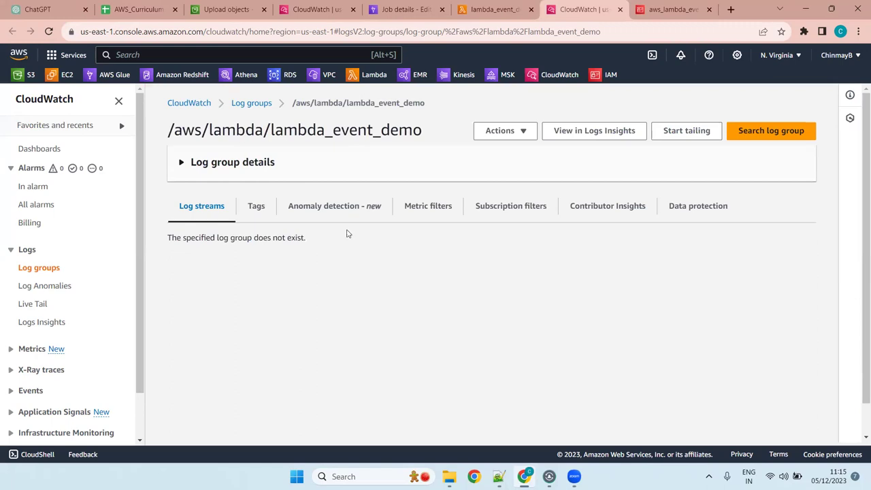
pyautogui.click(519, 136)
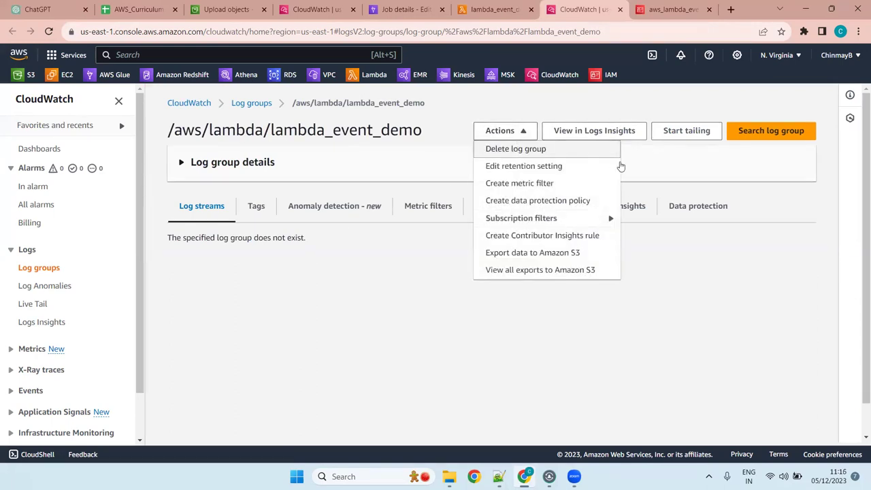
pyautogui.click(665, 165)
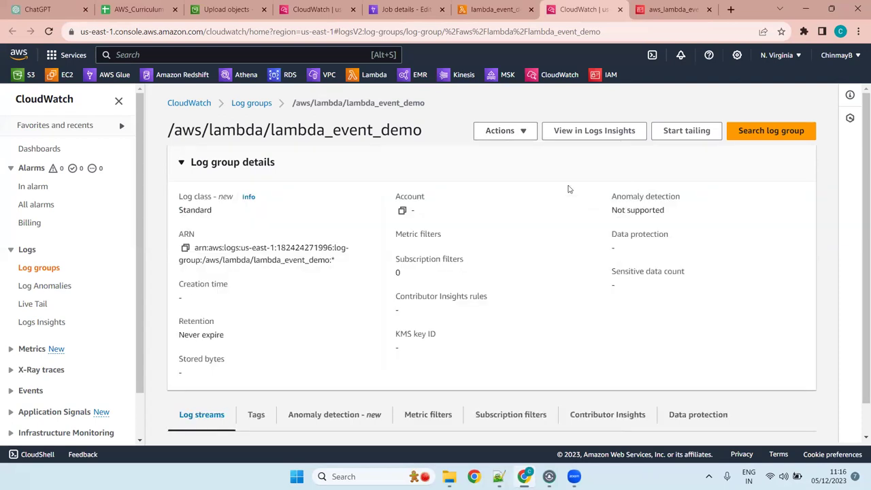
pyautogui.scroll(-1, 414, 239)
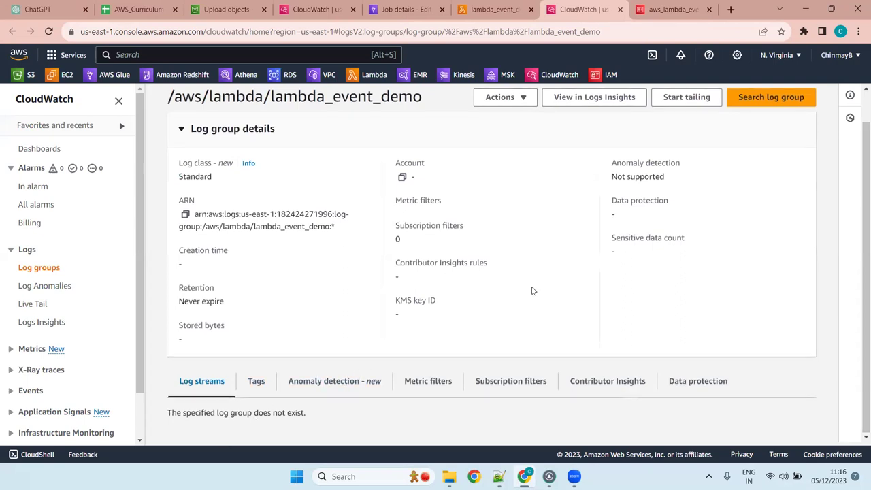
pyautogui.scroll(1, 533, 290)
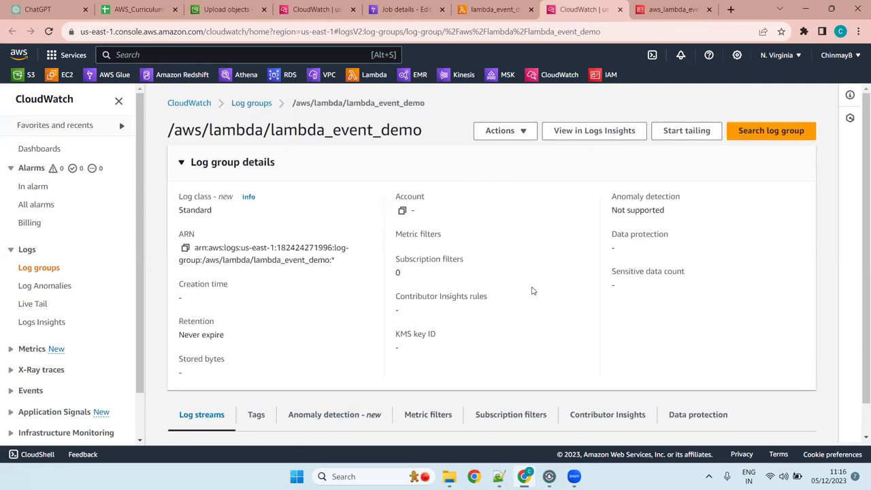
# View the /aws/lambda/lambda_event_demo log group in Logs Insights and close the discovered fields pane
pyautogui.click(601, 131)
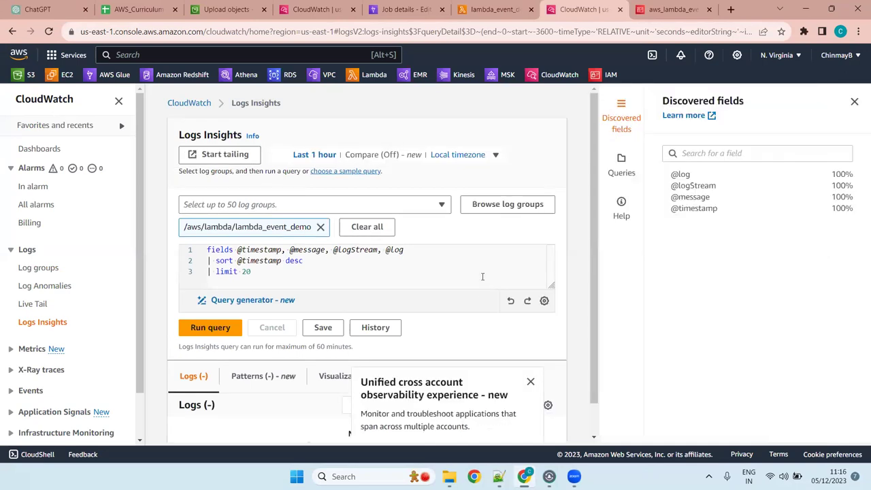
pyautogui.click(856, 101)
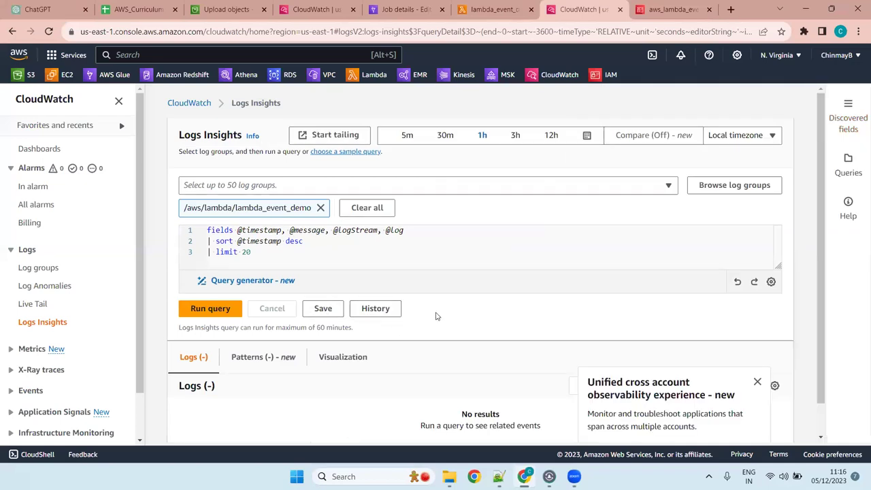
pyautogui.scroll(-1, 438, 317)
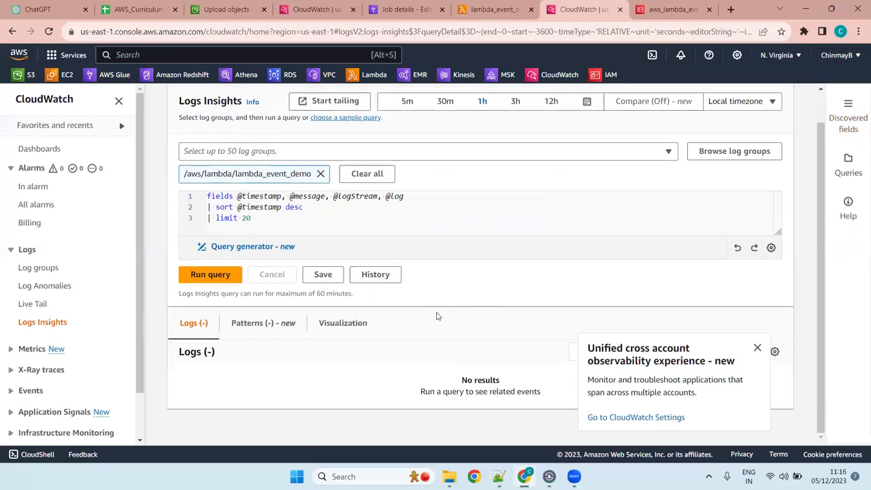
# Dismiss the observability notice, return to the /aws/lambda/lambda_event_demo log group and review its available actions
pyautogui.click(758, 348)
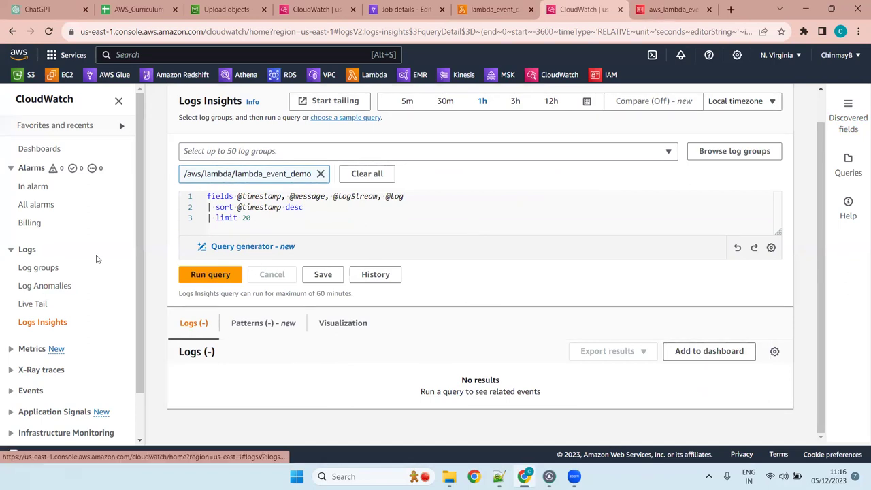
pyautogui.click(12, 31)
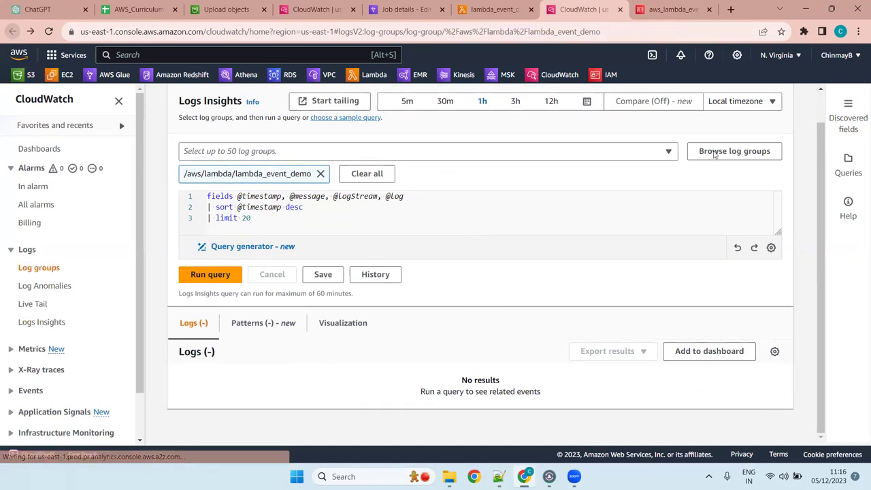
pyautogui.scroll(1, 599, 184)
pyautogui.click(501, 131)
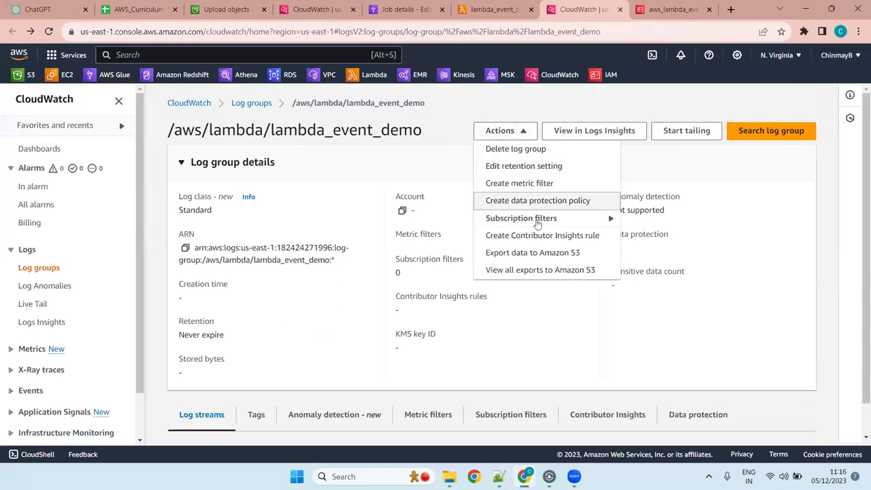
pyautogui.click(557, 167)
pyautogui.click(485, 182)
pyautogui.click(483, 181)
pyautogui.click(660, 134)
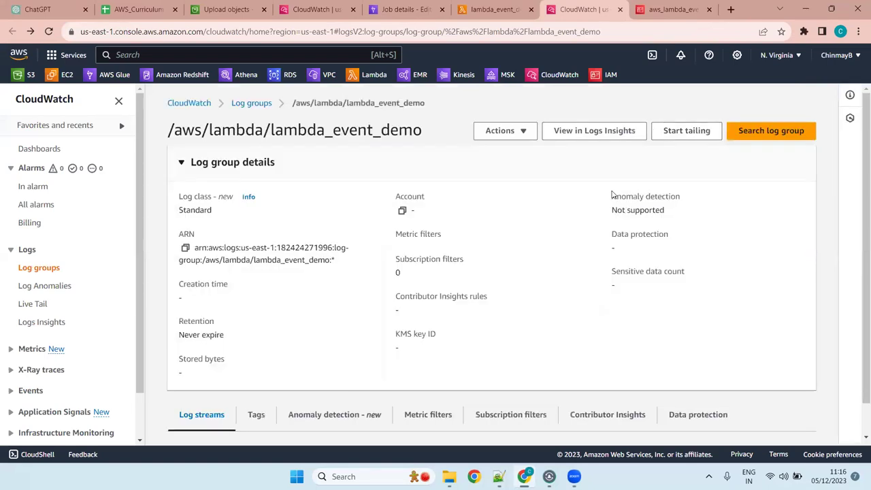
pyautogui.click(501, 129)
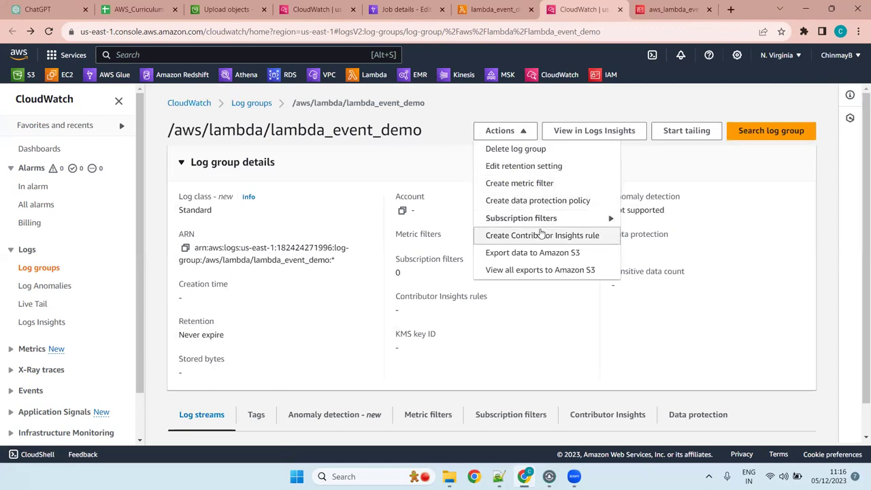
pyautogui.click(720, 207)
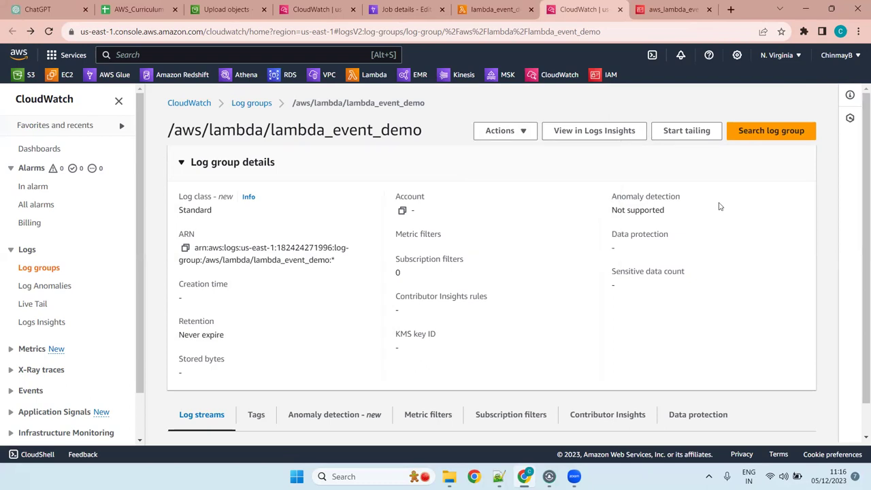
# Inspect the lambda_event_demo log group's details, including its log streams, the console region and the log group ARN
pyautogui.scroll(-1, 411, 268)
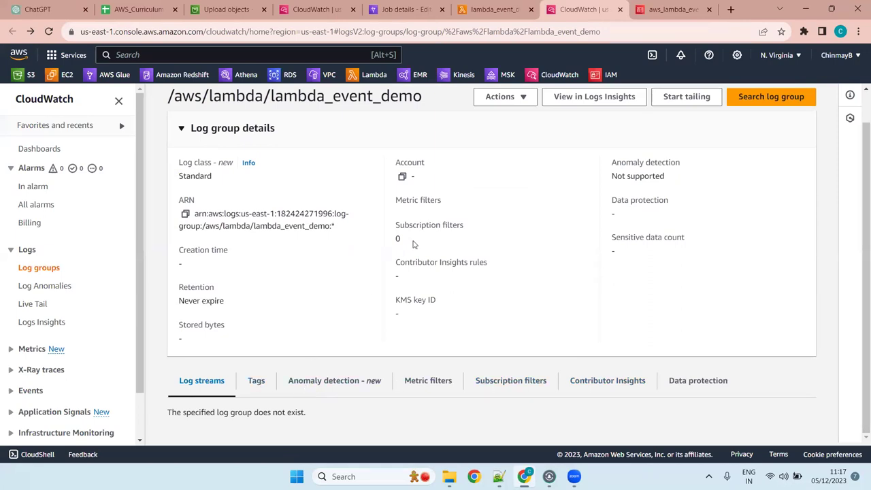
pyautogui.scroll(1, 413, 244)
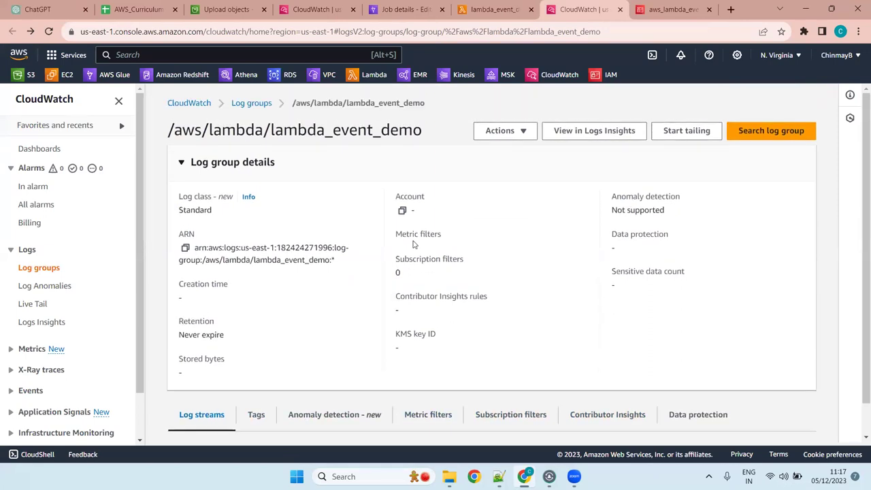
pyautogui.click(780, 57)
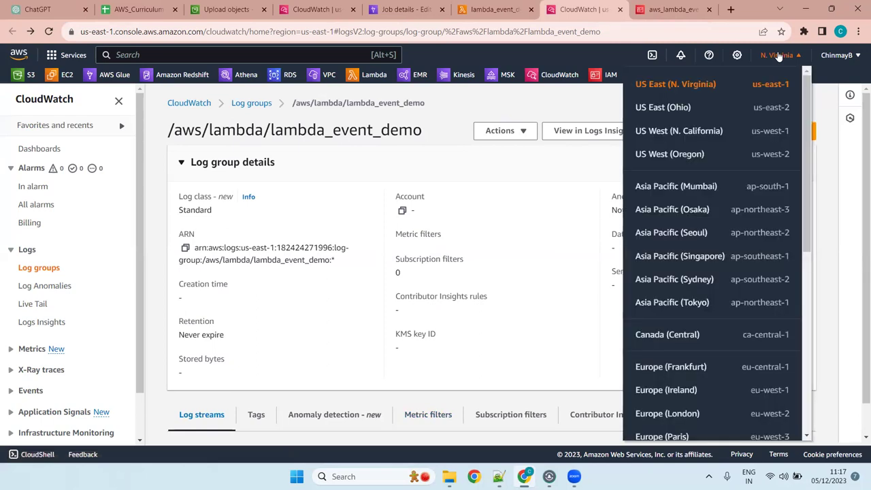
pyautogui.click(534, 194)
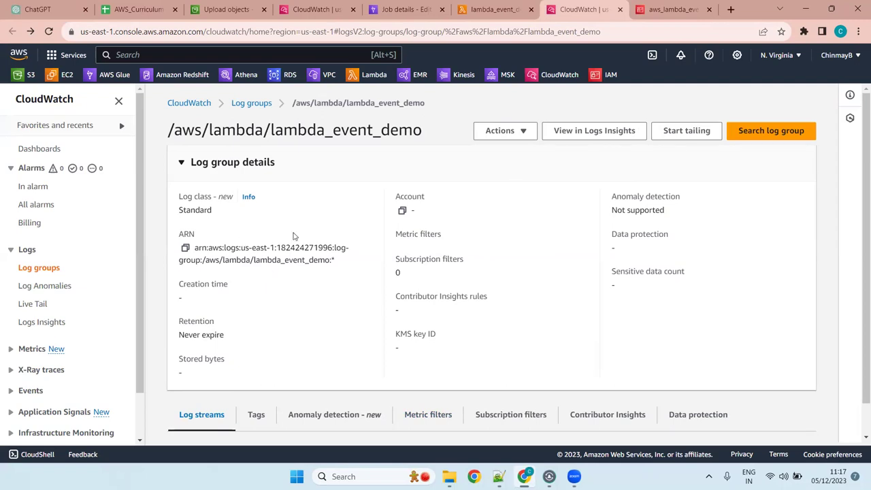
pyautogui.moveTo(336, 260); pyautogui.dragTo(173, 248)
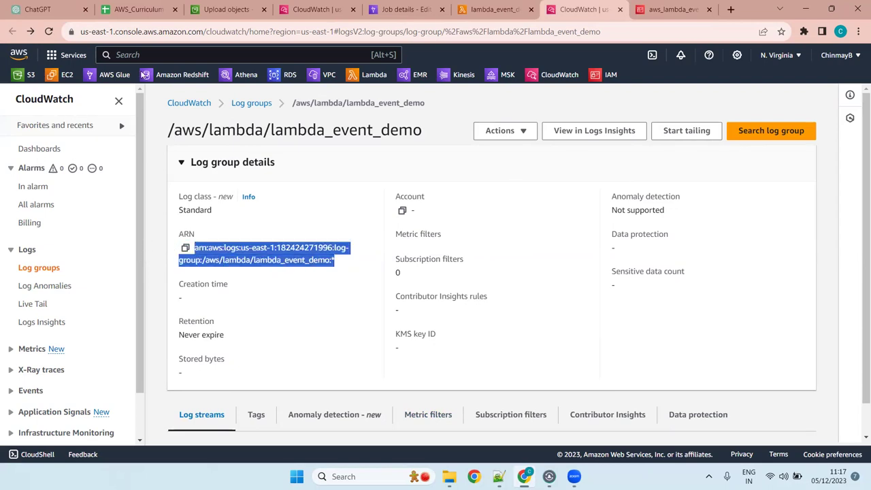
# Open the run history of the lambda_job_trigger Glue job and check the earlier run's details and both start times
pyautogui.click(432, 5)
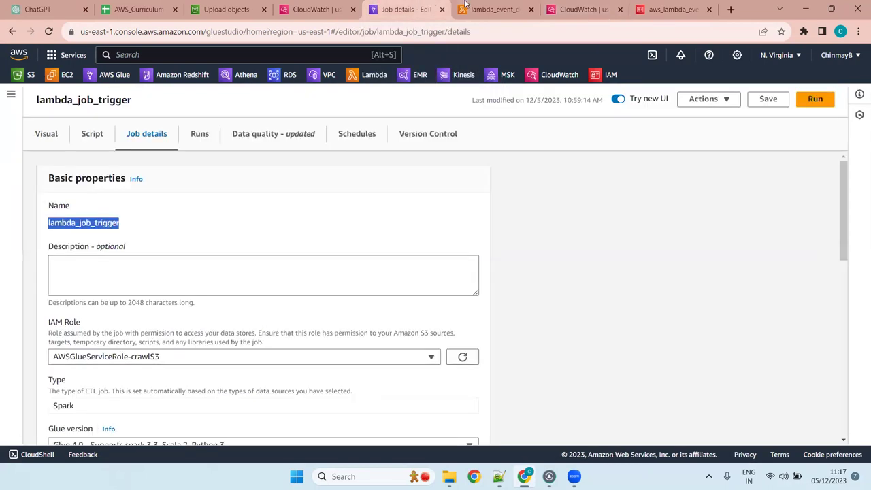
pyautogui.click(201, 135)
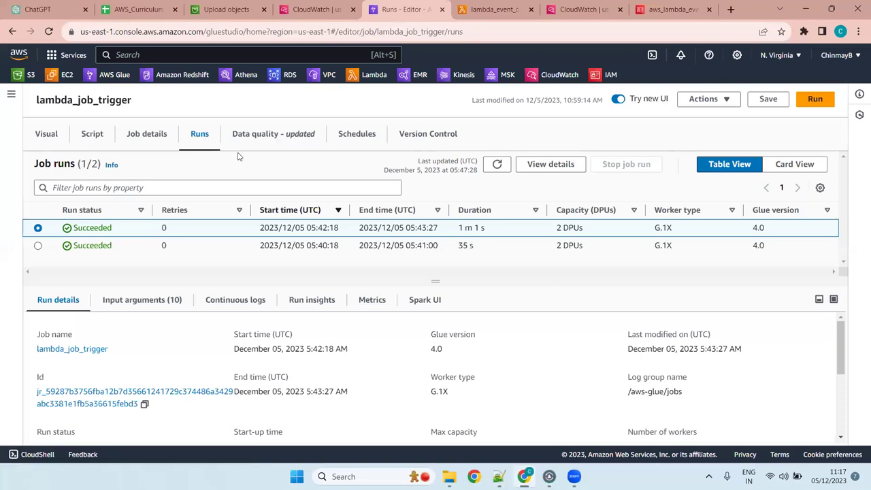
pyautogui.click(45, 247)
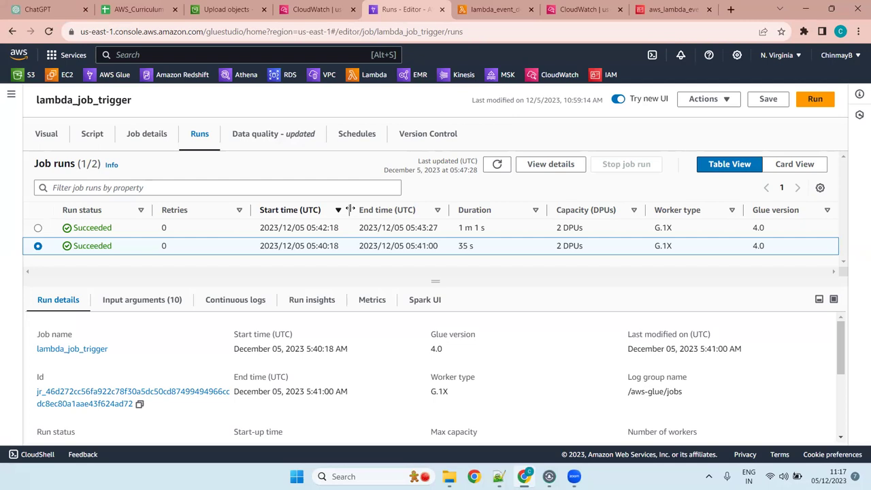
pyautogui.doubleClick(463, 170)
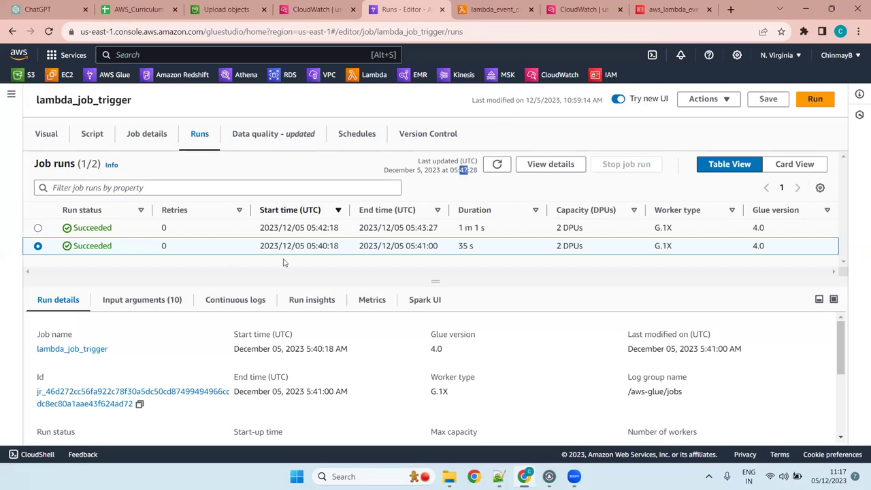
pyautogui.click(321, 228)
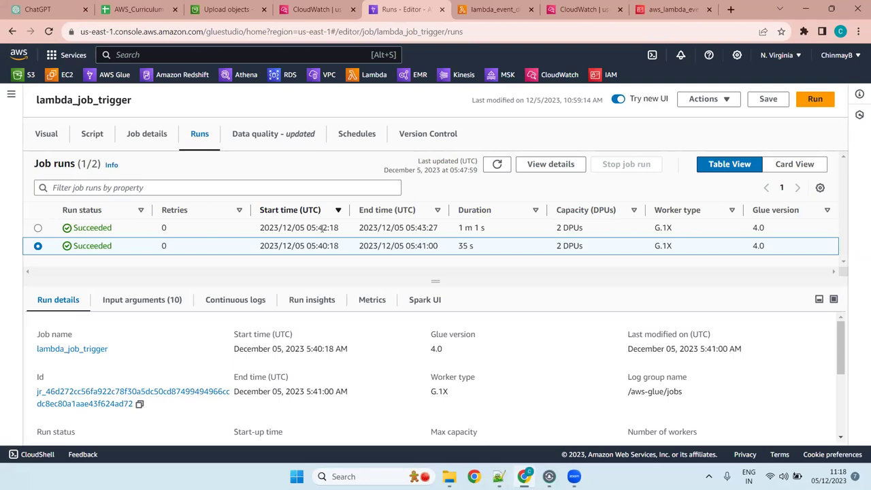
# Select the most recent lambda_job_trigger run and examine its duration and run details
pyautogui.click(39, 230)
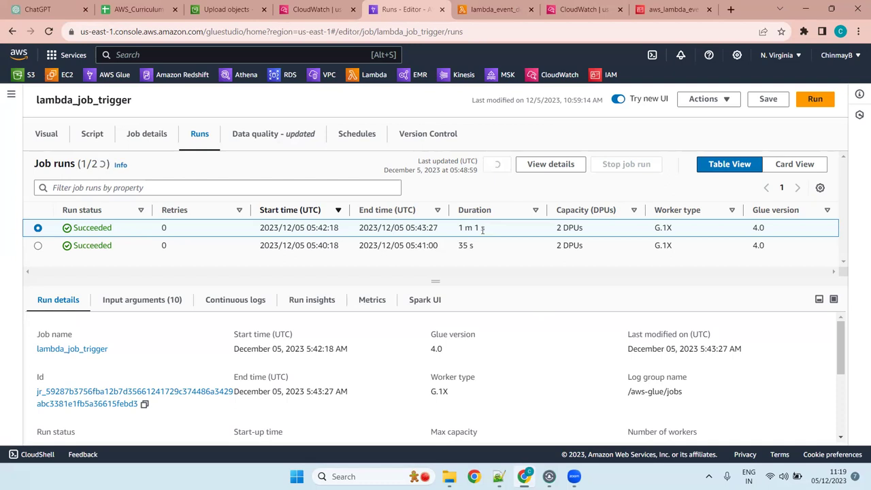
pyautogui.moveTo(486, 228); pyautogui.dragTo(457, 231)
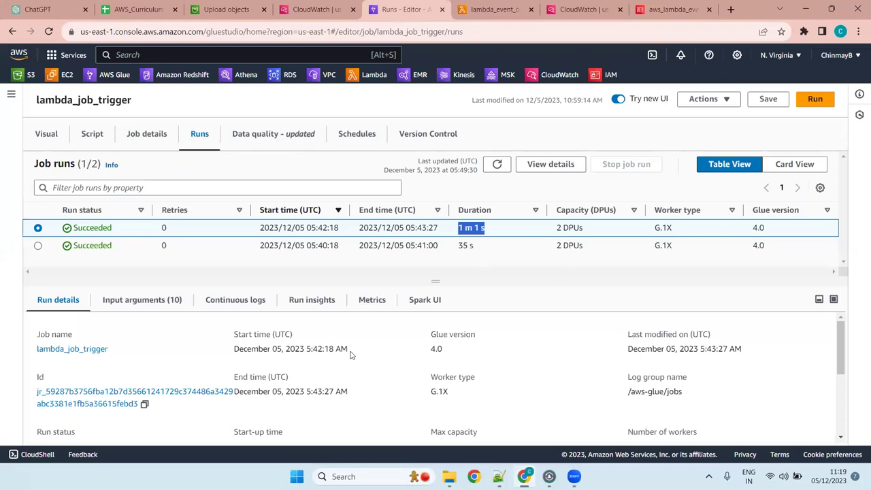
pyautogui.scroll(-5, 350, 354)
pyautogui.scroll(5, 350, 354)
pyautogui.click(482, 228)
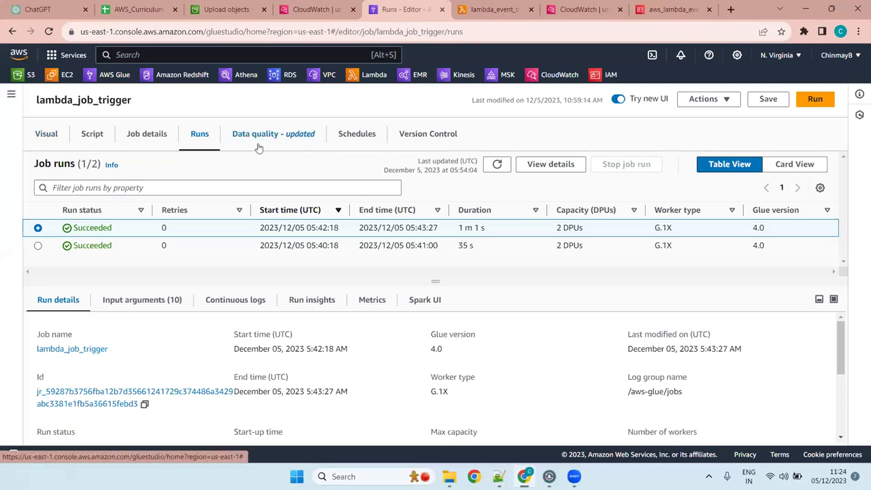
# Briefly check the Glue navigation pane, then return to the lambda_event_demo function's overview in Lambda
pyautogui.click(12, 95)
pyautogui.click(133, 99)
pyautogui.click(495, 9)
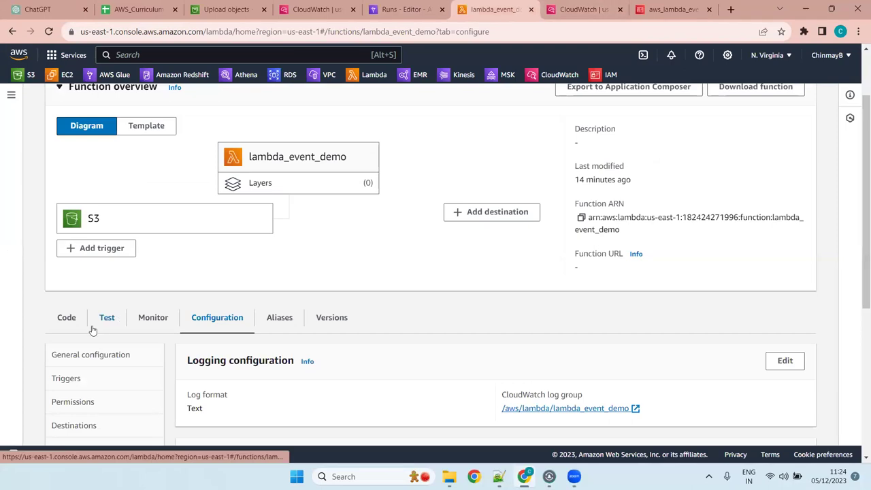
pyautogui.scroll(2, 477, 294)
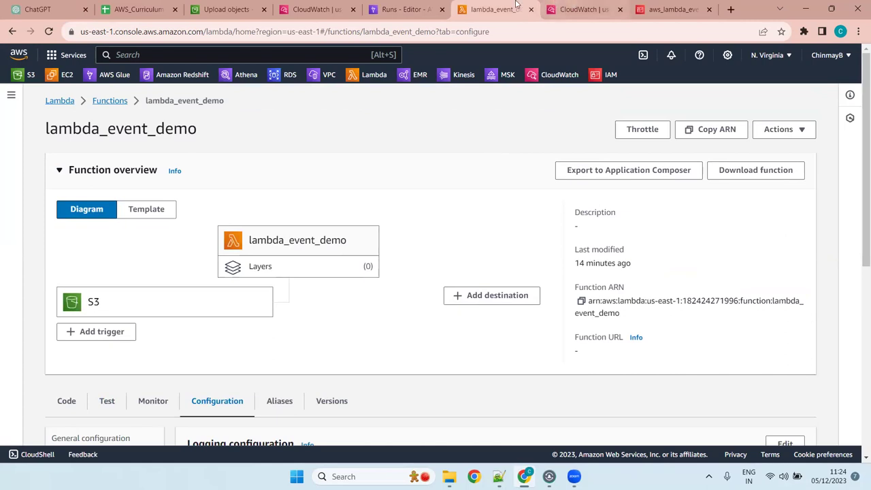
# Return to the lambda_job_trigger runs and compare the details of the two job runs
pyautogui.click(402, 8)
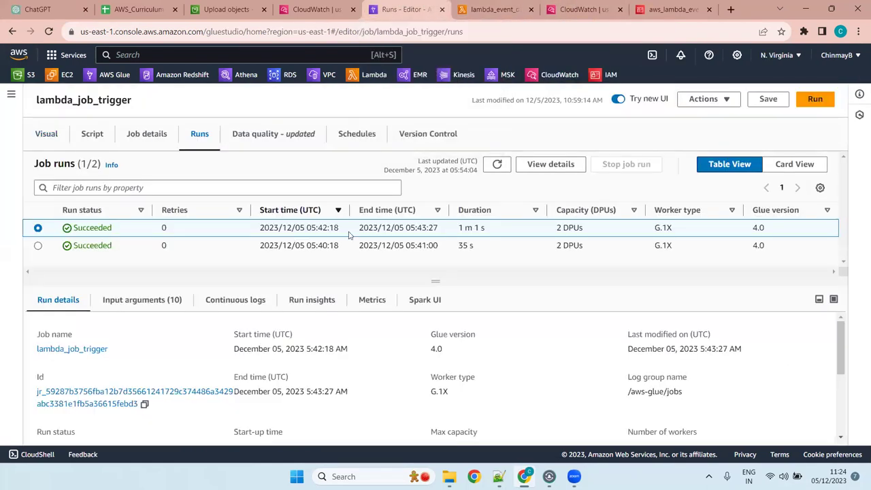
pyautogui.click(38, 245)
pyautogui.click(38, 228)
pyautogui.click(38, 246)
pyautogui.click(37, 228)
pyautogui.click(46, 250)
pyautogui.click(48, 231)
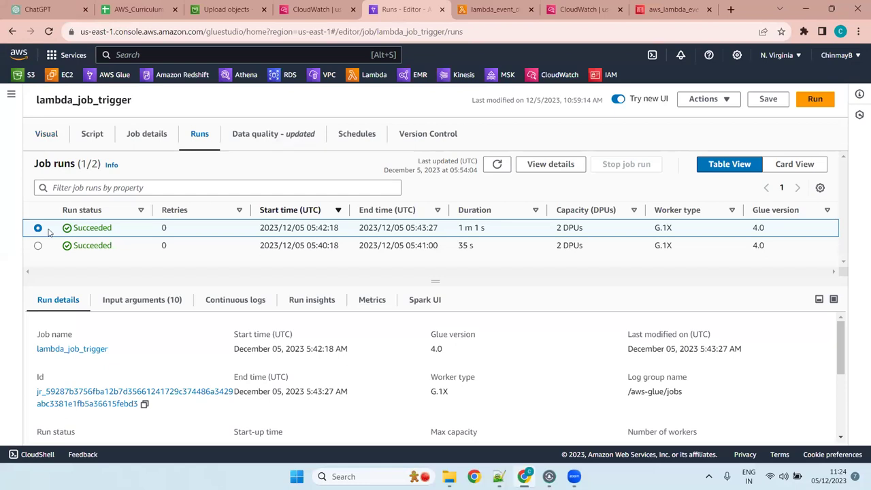
# Go back to lambda_event_demo, expand the Lambda navigation pane and look through the function's overview and configuration
pyautogui.click(479, 5)
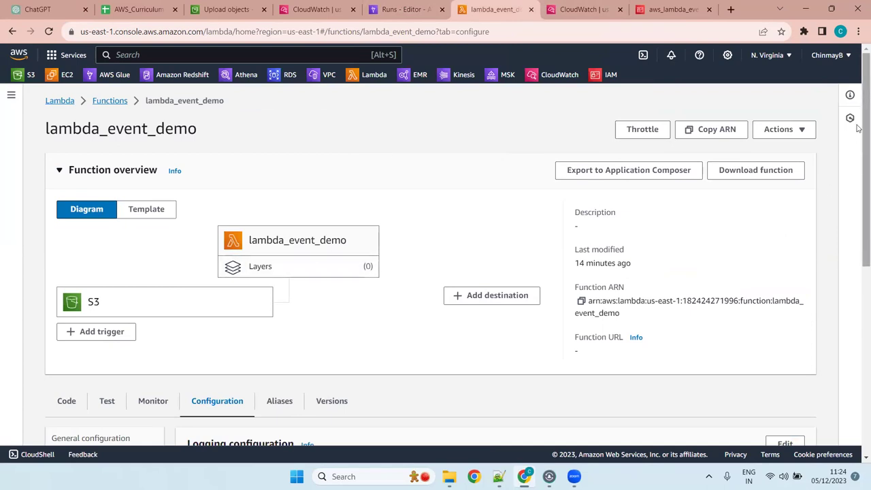
pyautogui.moveTo(859, 127)
pyautogui.mouseDown()
pyautogui.moveTo(859, 326)
pyautogui.moveTo(859, 116)
pyautogui.mouseUp()
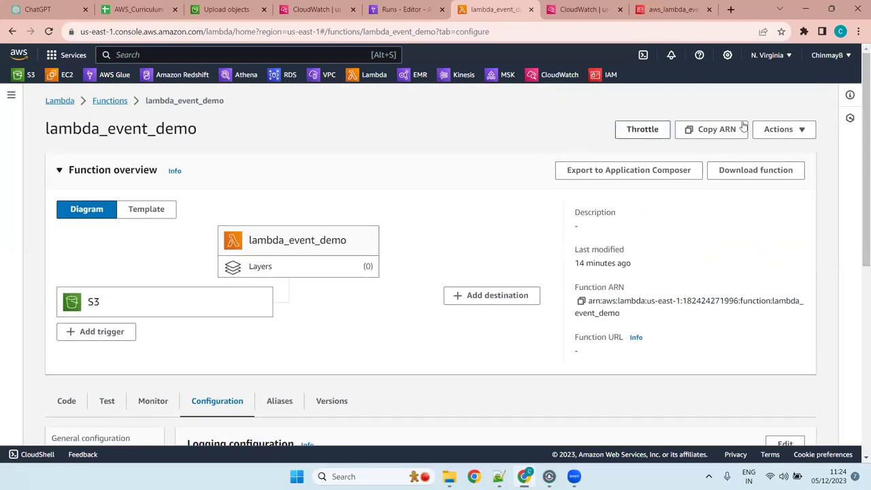
pyautogui.click(11, 95)
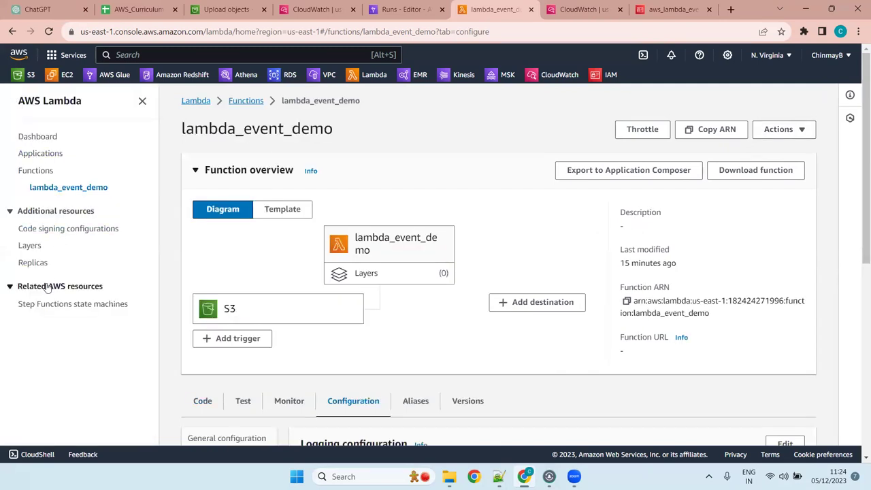
pyautogui.scroll(-10, 643, 339)
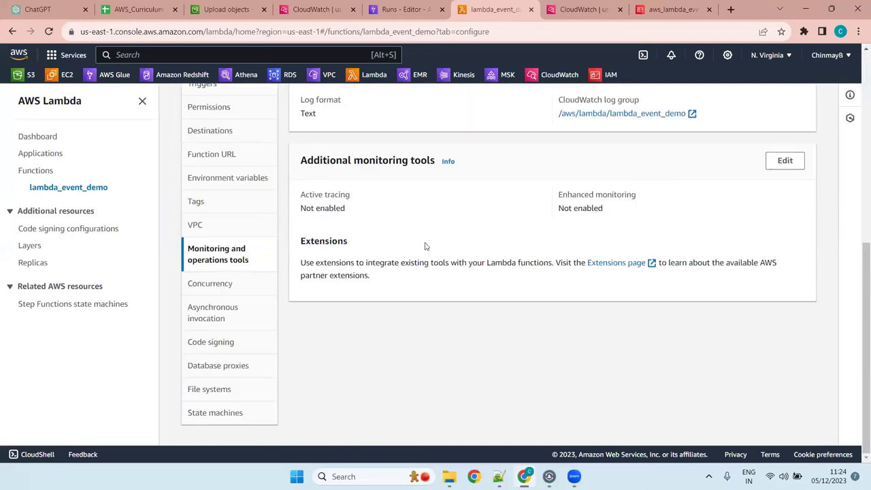
pyautogui.scroll(10, 422, 247)
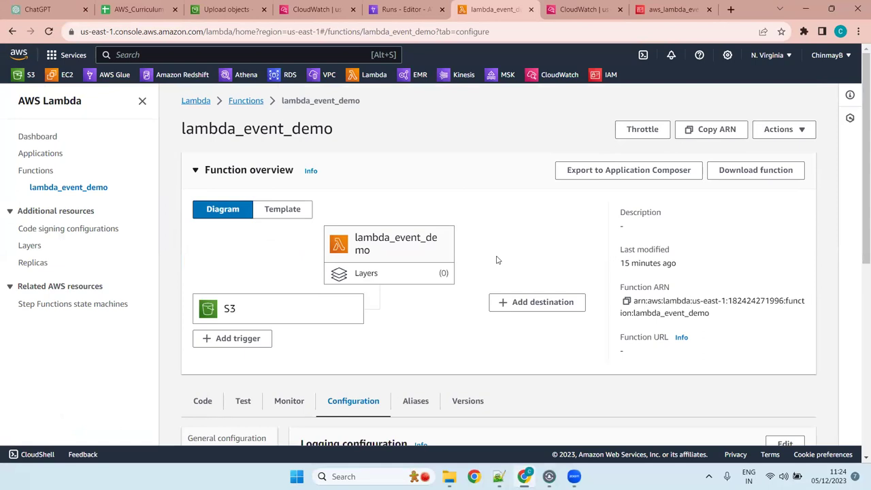
# Open the Lambda dashboard and examine its account-level metrics for the region
pyautogui.click(51, 138)
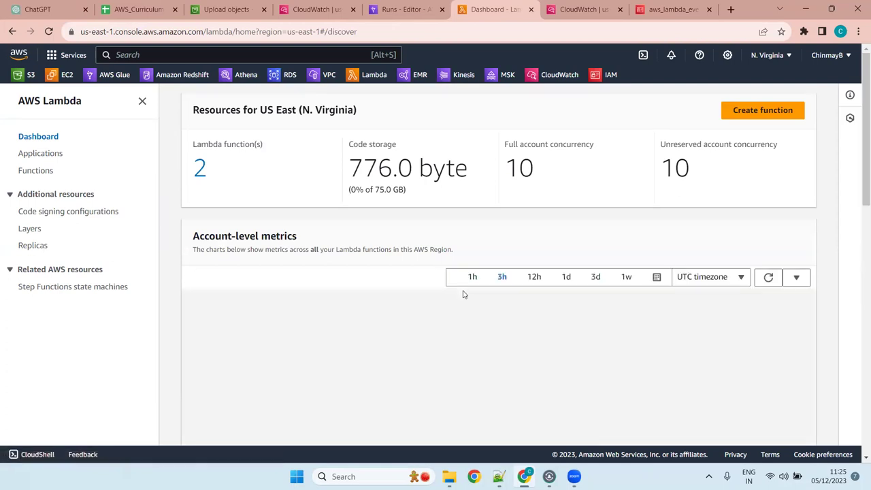
pyautogui.scroll(-3, 463, 294)
pyautogui.scroll(-5, 463, 294)
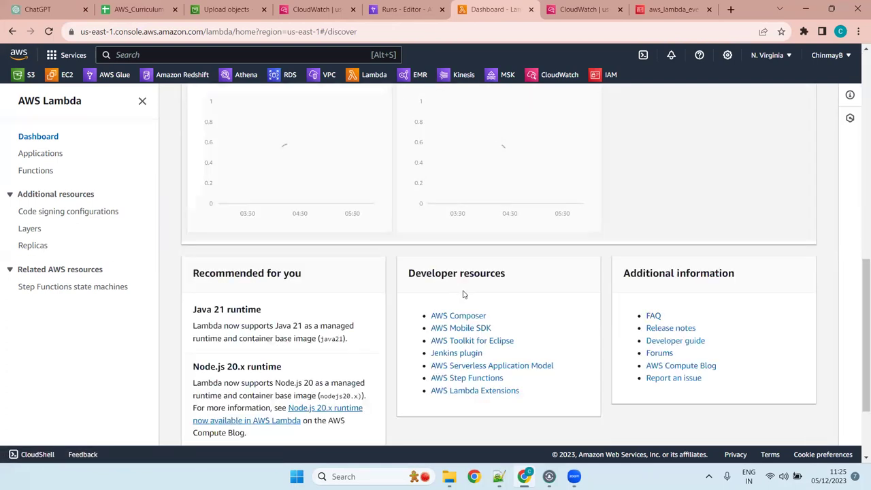
pyautogui.scroll(10, 463, 294)
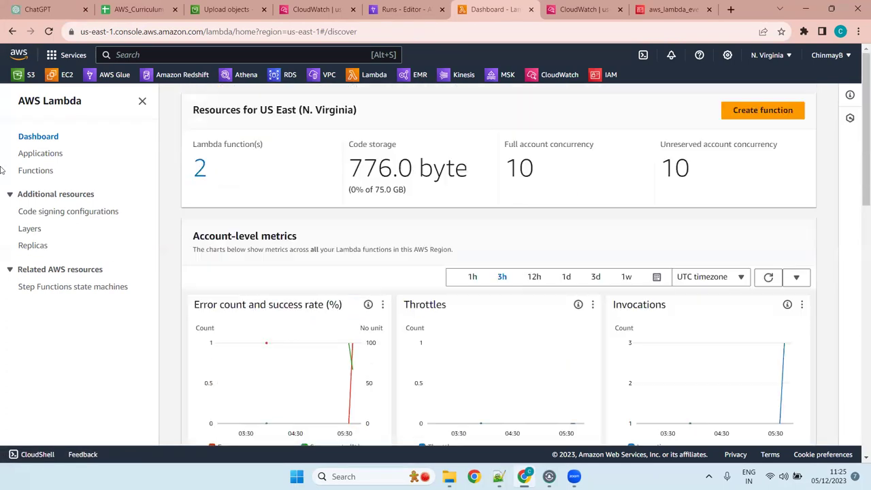
# Reopen lambda_event_demo from the functions list, read through its template and return the overview to the diagram view
pyautogui.click(38, 170)
pyautogui.click(261, 233)
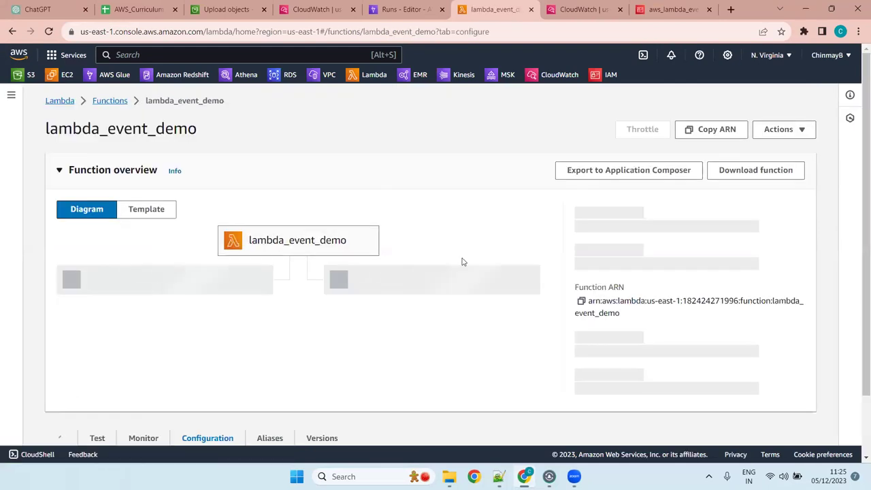
pyautogui.click(148, 209)
pyautogui.scroll(-4, 217, 323)
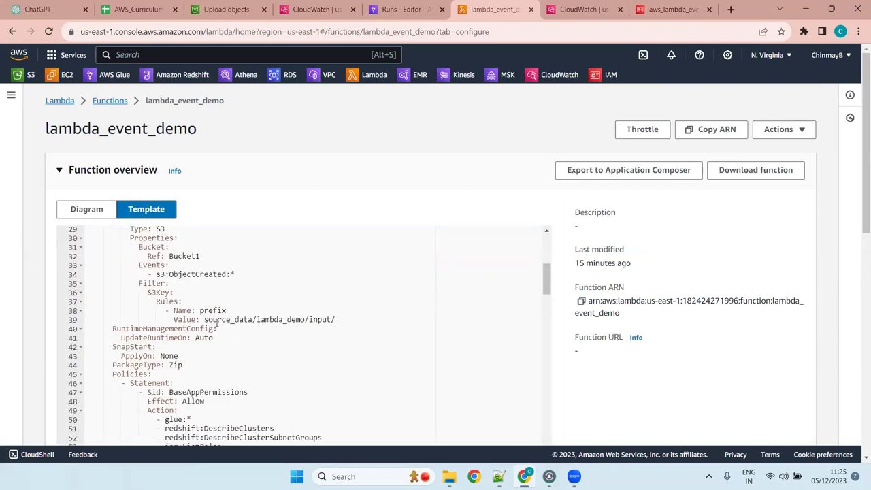
pyautogui.scroll(-5, 216, 323)
pyautogui.scroll(-15, 216, 322)
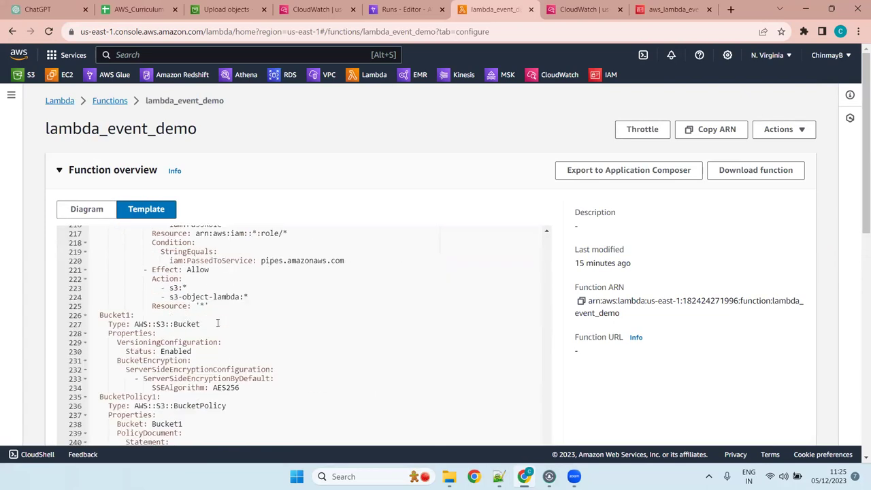
pyautogui.scroll(10, 175, 268)
pyautogui.click(106, 212)
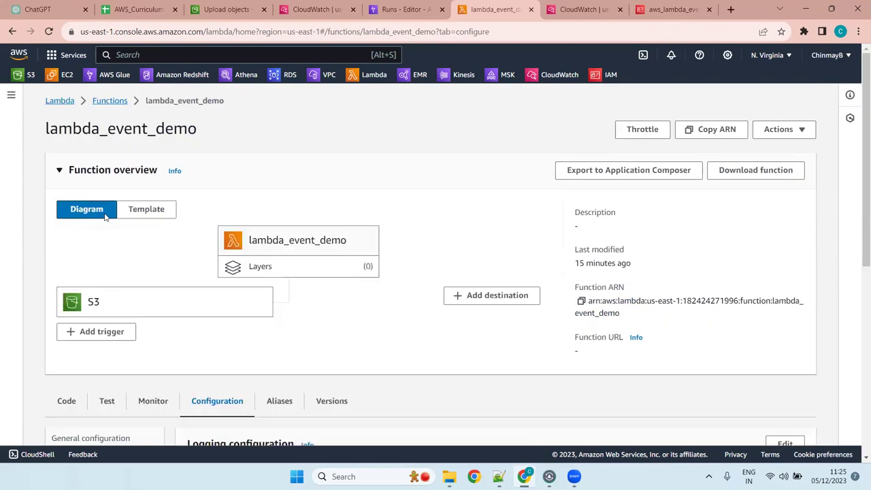
# Look through the aliases, published versions and configuration of lambda_event_demo
pyautogui.scroll(-4, 352, 324)
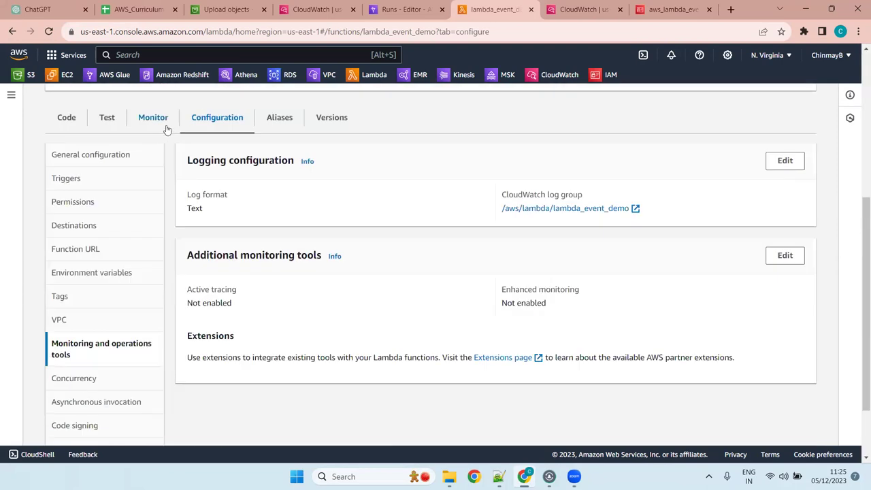
pyautogui.click(271, 120)
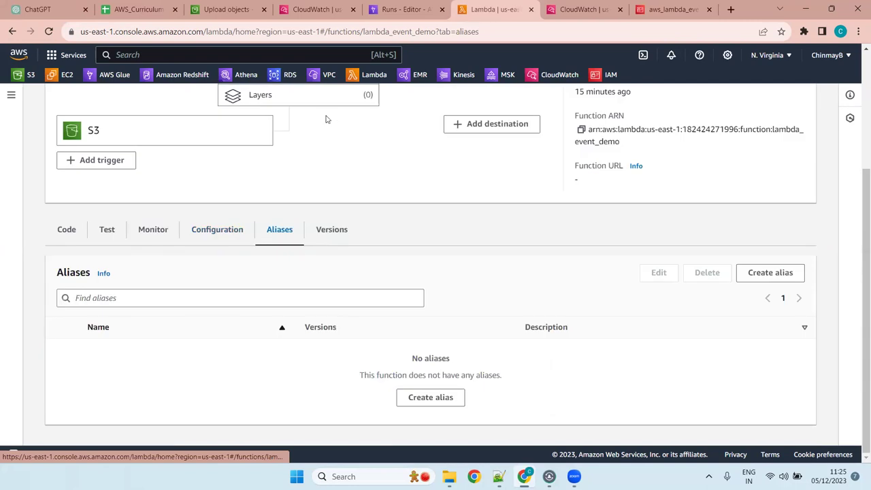
pyautogui.click(333, 232)
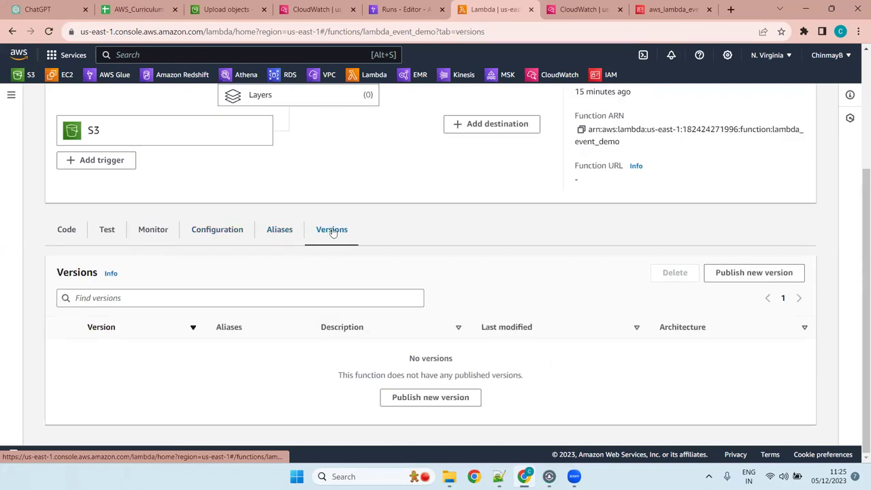
pyautogui.click(208, 230)
# Open the monitoring view of lambda_event_demo, dismiss the missing-permissions notice and examine the CloudWatch metrics and logs sections
pyautogui.click(152, 228)
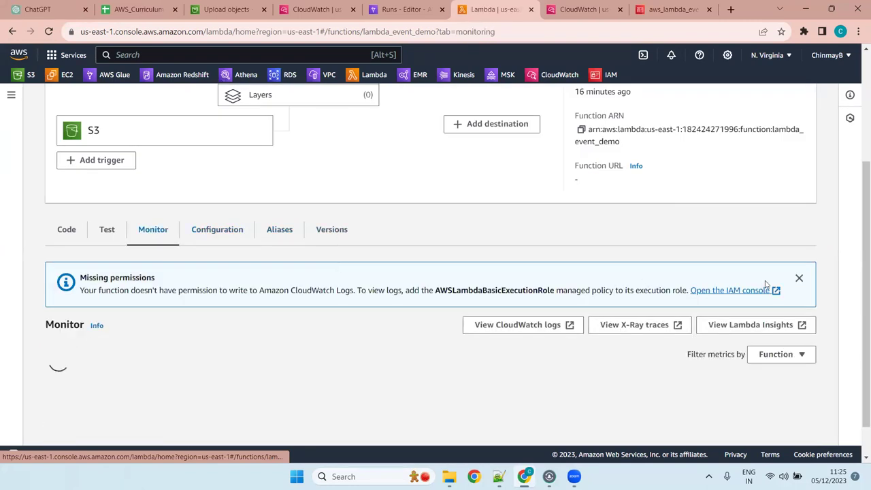
pyautogui.click(799, 278)
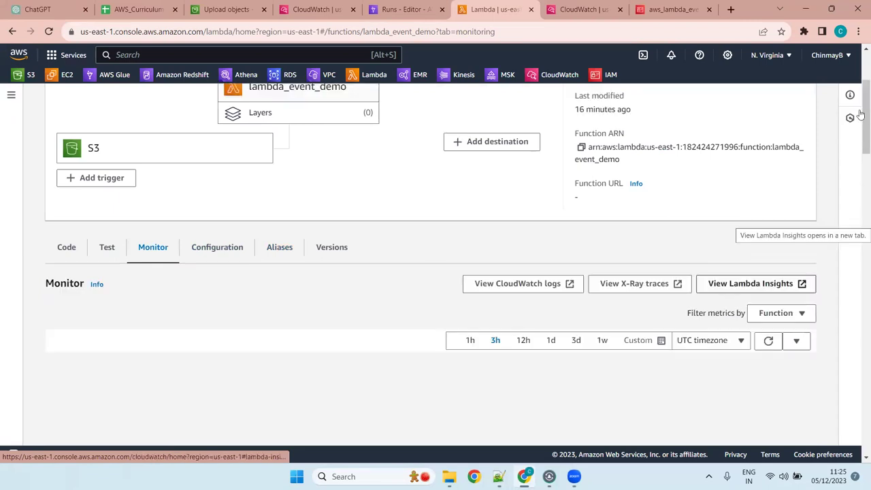
pyautogui.scroll(2, 859, 133)
pyautogui.scroll(-3, 859, 134)
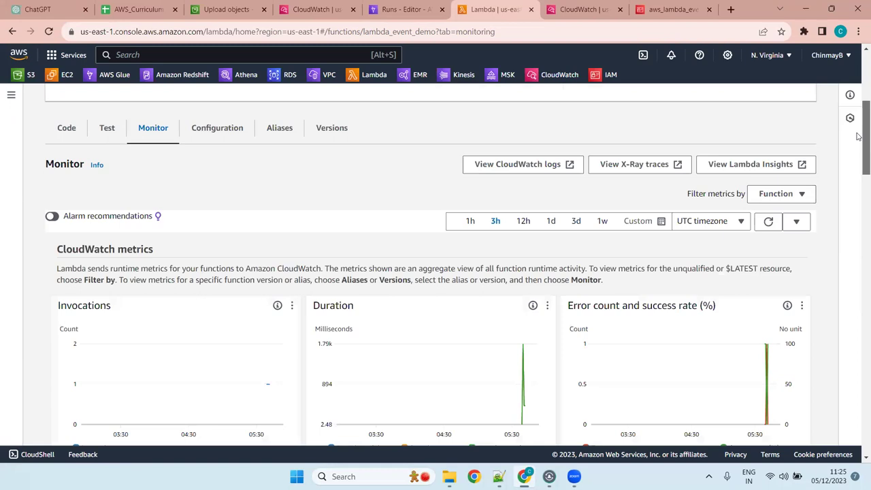
pyautogui.scroll(-1, 859, 136)
pyautogui.scroll(-2, 859, 170)
pyautogui.moveTo(858, 187); pyautogui.dragTo(859, 287)
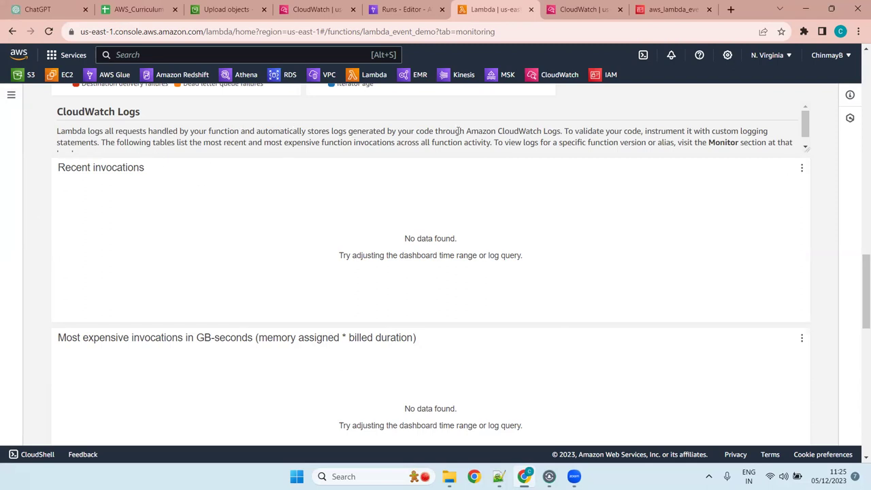
pyautogui.moveTo(559, 131); pyautogui.dragTo(481, 131)
pyautogui.click(689, 130)
pyautogui.scroll(1, 851, 156)
pyautogui.scroll(10, 851, 156)
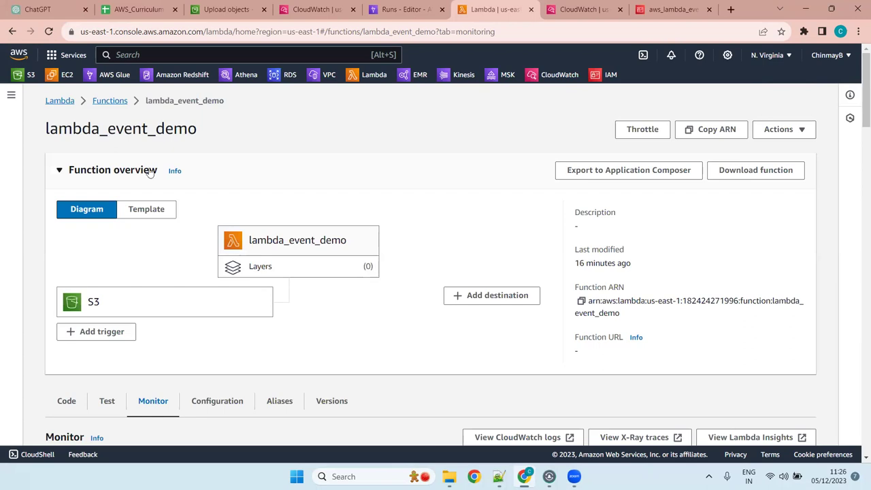
# Add print(response) on line 13 of lambda_function.py, just before the return statement
pyautogui.click(66, 401)
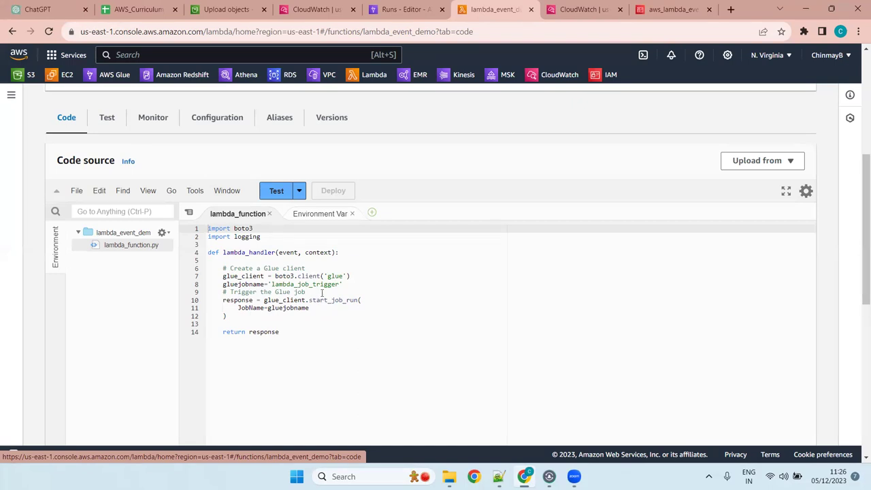
pyautogui.click(250, 325)
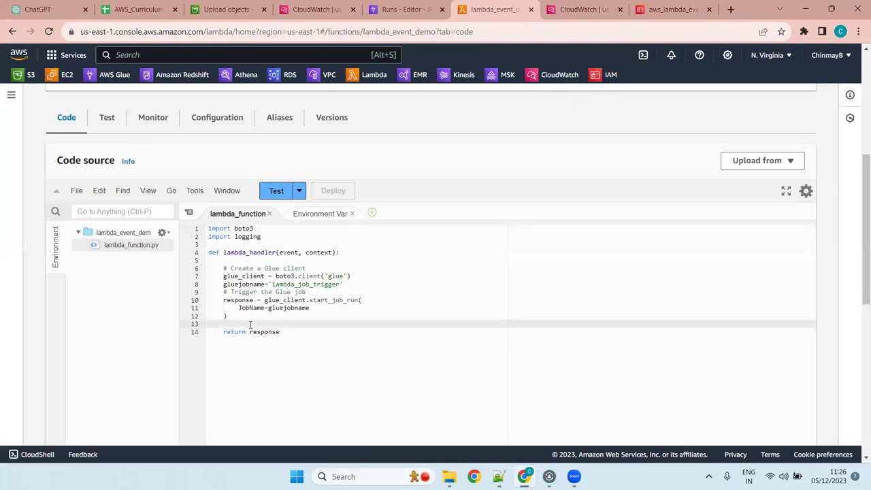
pyautogui.write('print')
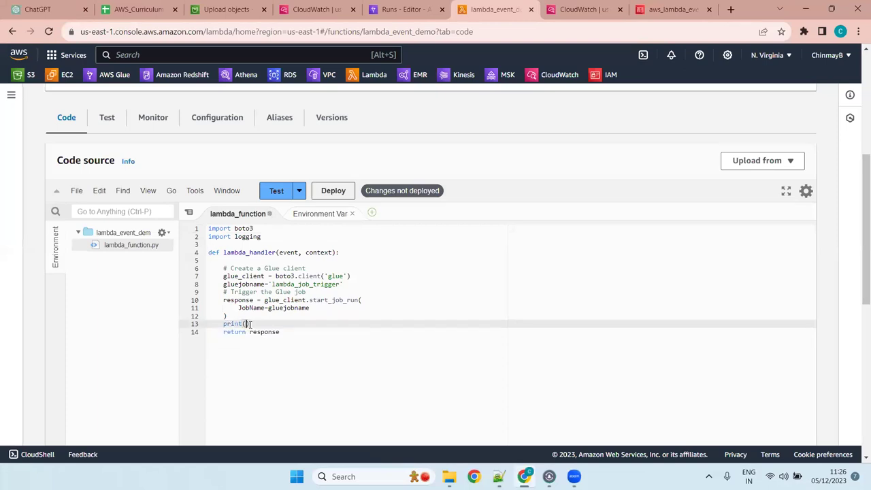
pyautogui.write('(resp')
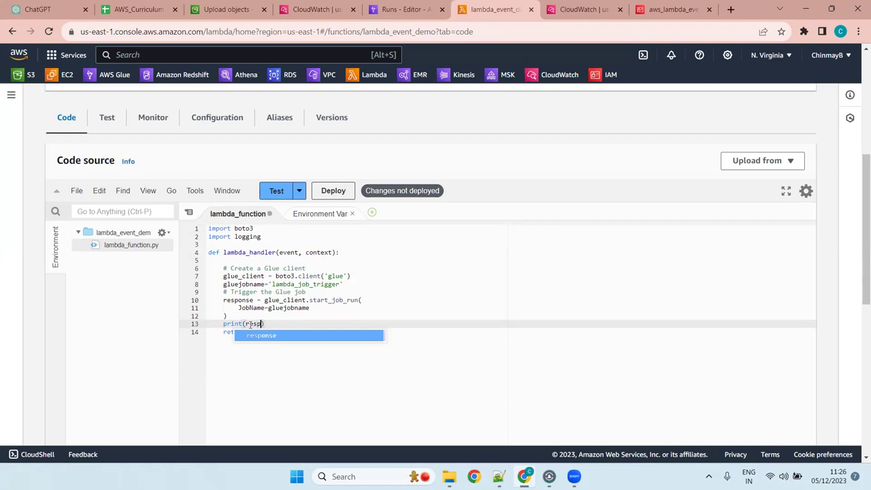
pyautogui.write('o')
pyautogui.press('Return')
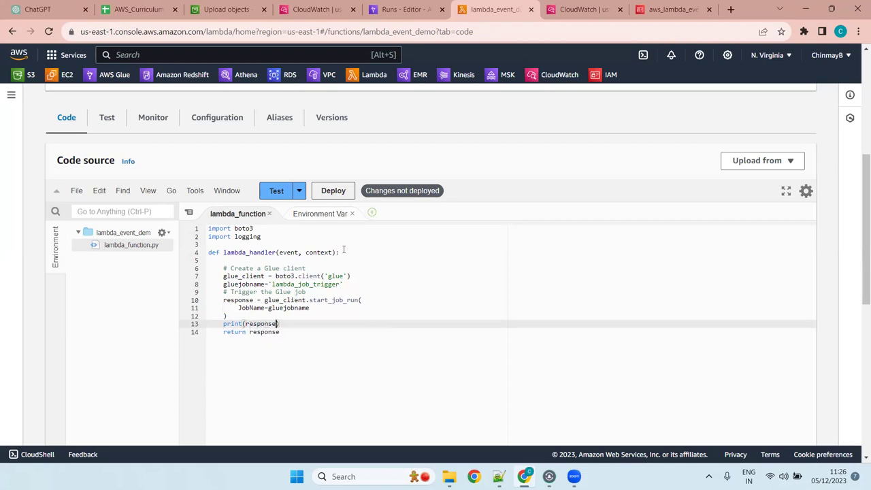
# Close the environment variables file, run the test1 test event on the function and read through its execution results
pyautogui.click(352, 214)
pyautogui.click(276, 192)
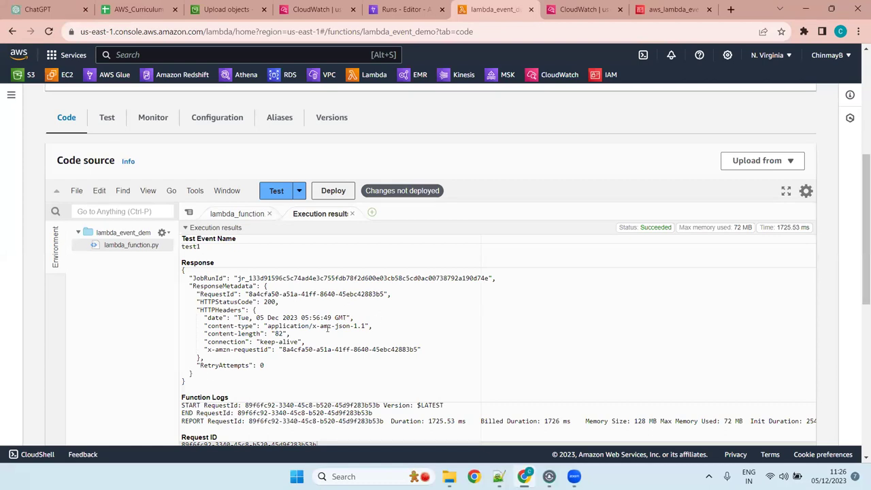
pyautogui.scroll(-8, 327, 328)
pyautogui.scroll(15, 328, 329)
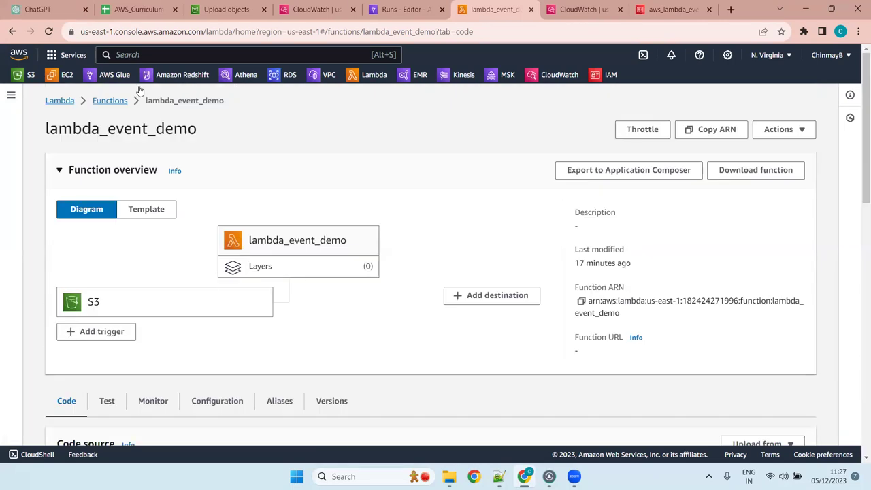
# Switch to CloudWatch, examine the /aws/lambda/lambda_event_demo log group and collapse its details
pyautogui.click(585, 9)
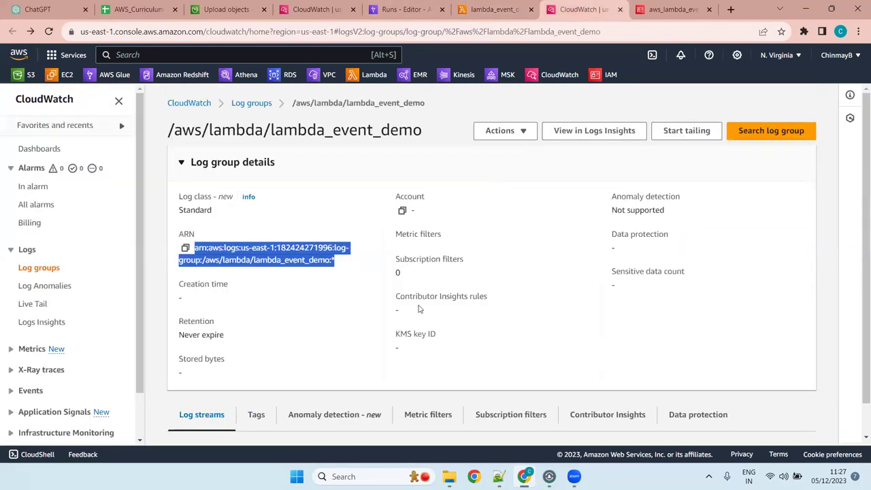
pyautogui.click(361, 218)
pyautogui.moveTo(423, 133); pyautogui.dragTo(159, 140)
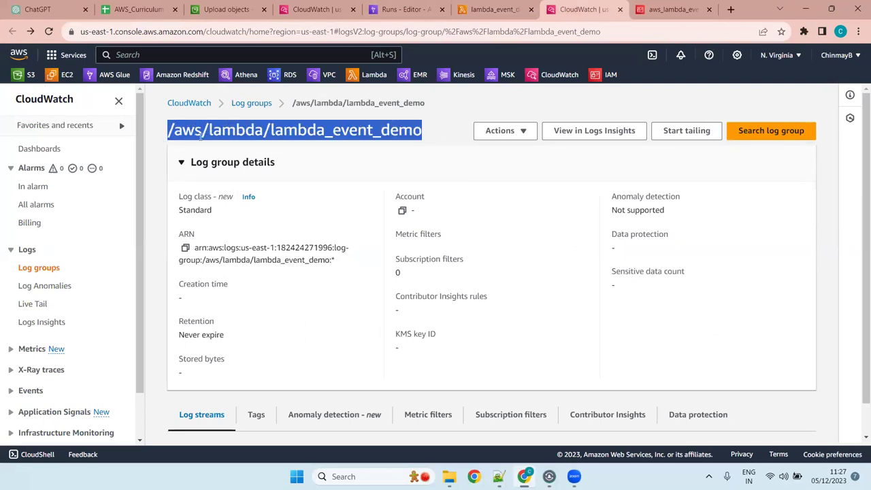
pyautogui.click(283, 129)
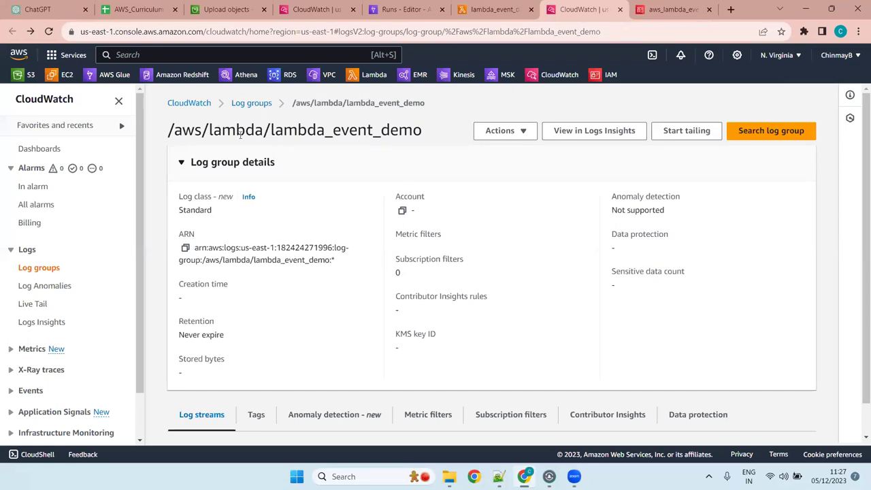
pyautogui.moveTo(430, 131); pyautogui.dragTo(155, 138)
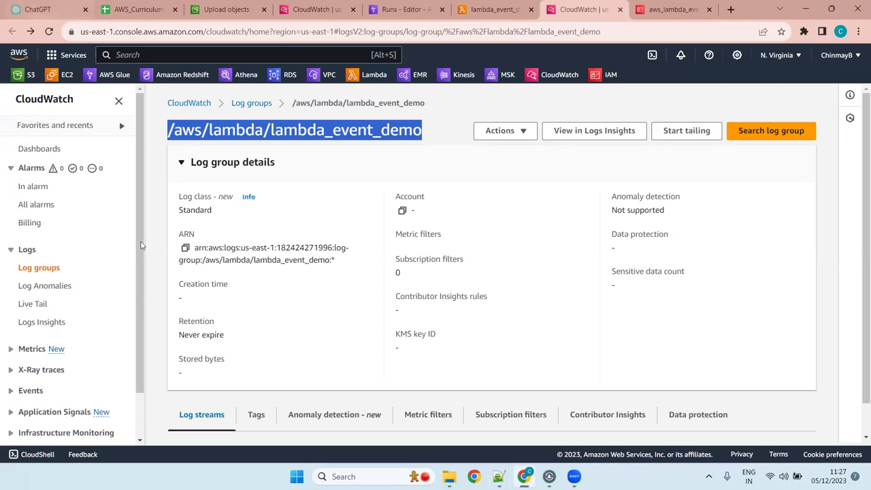
pyautogui.click(365, 178)
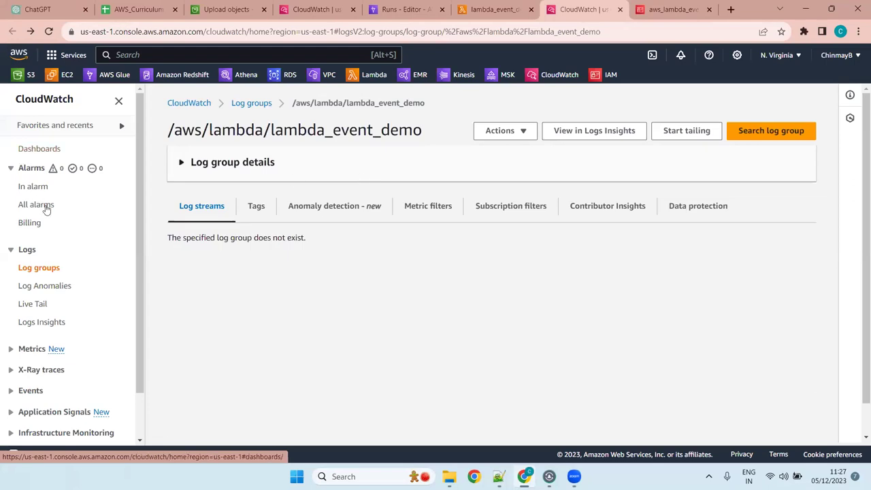
# List all CloudWatch log groups and look through them for the function's log group
pyautogui.scroll(-2, 48, 208)
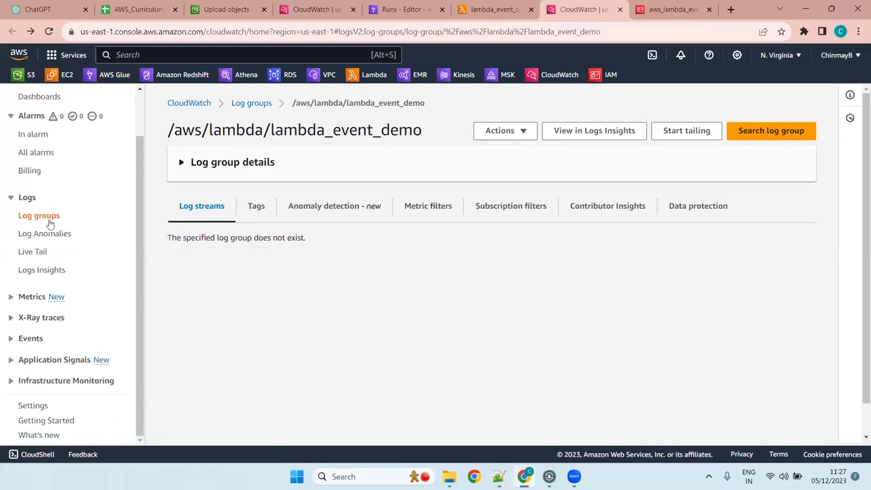
pyautogui.click(50, 222)
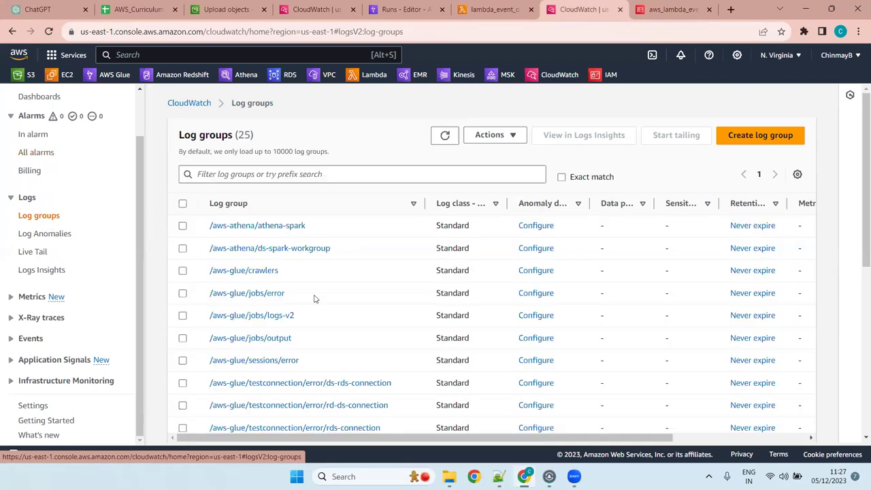
pyautogui.scroll(-5, 306, 283)
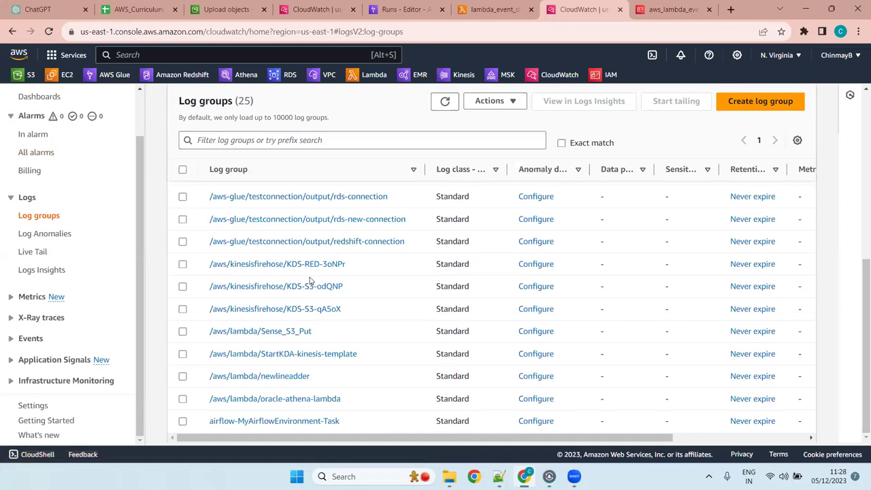
pyautogui.scroll(5, 310, 281)
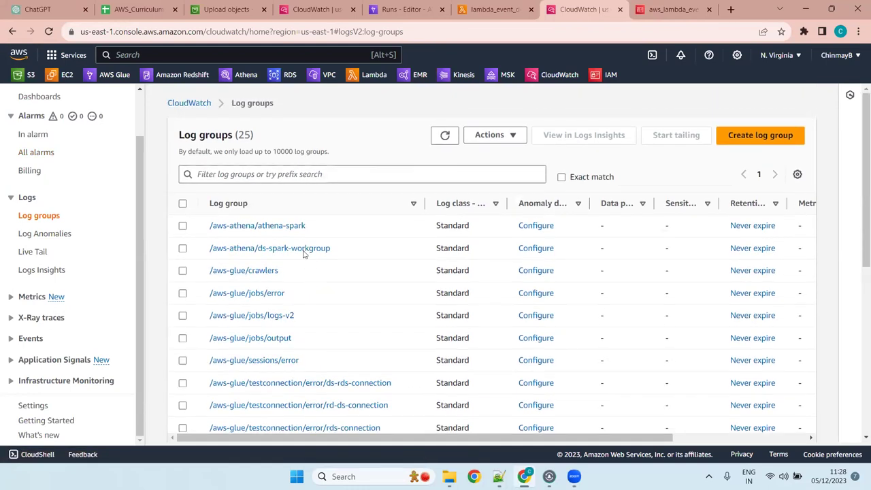
# Open the first log stream of the /aws-athena/athena-spark log group, resume auto retry and retry loading older events
pyautogui.click(266, 226)
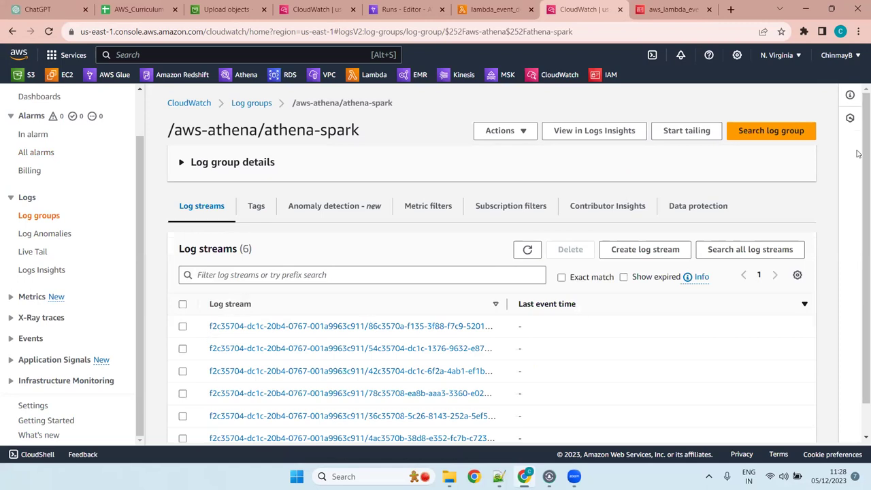
pyautogui.scroll(-1, 858, 154)
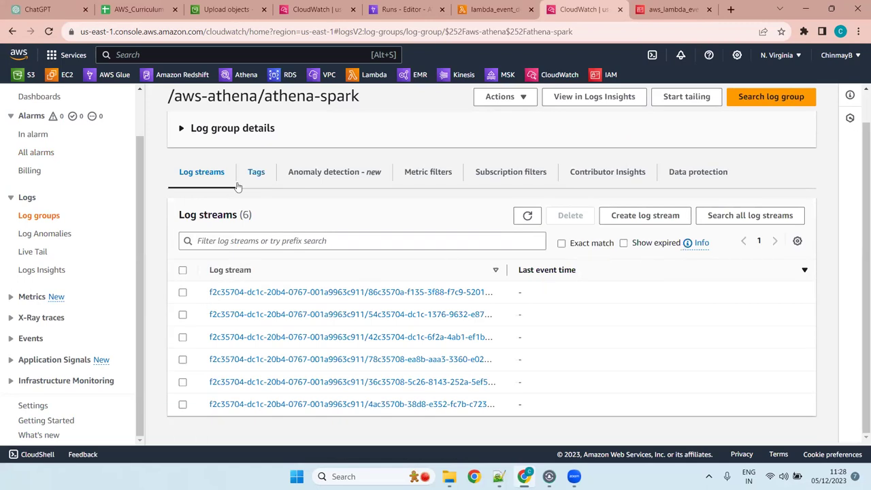
pyautogui.moveTo(370, 104); pyautogui.dragTo(168, 149)
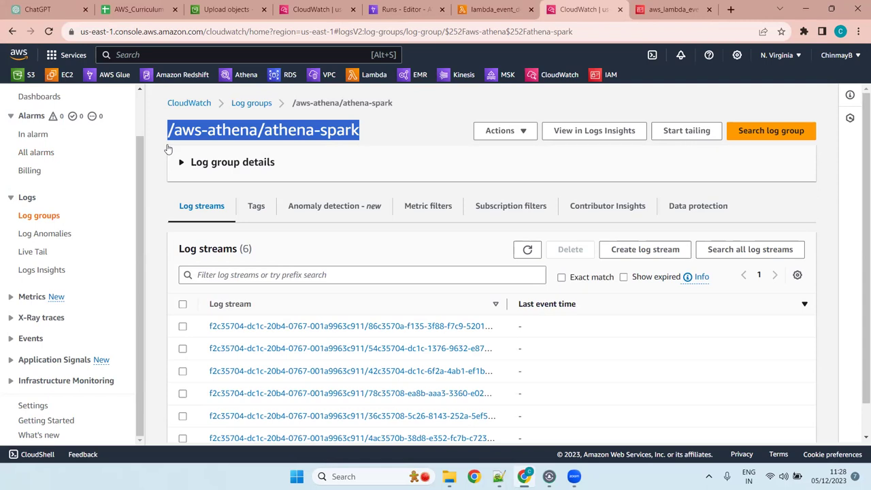
pyautogui.scroll(-1, 858, 272)
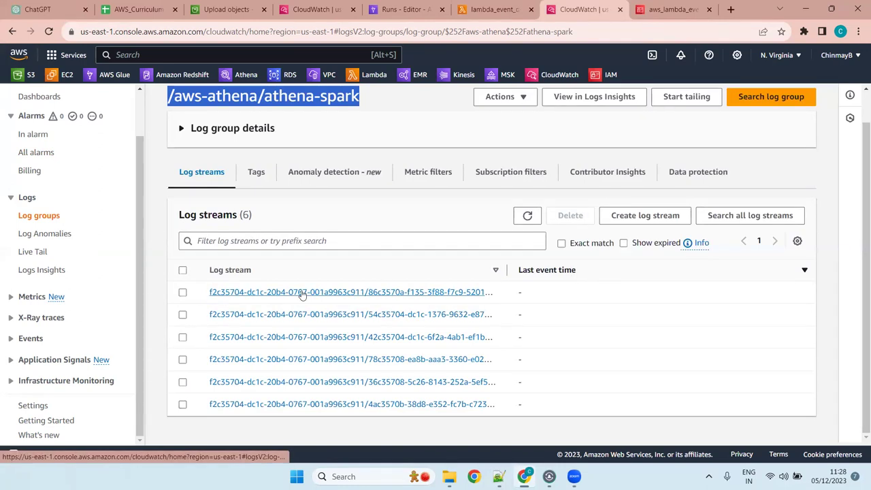
pyautogui.click(366, 293)
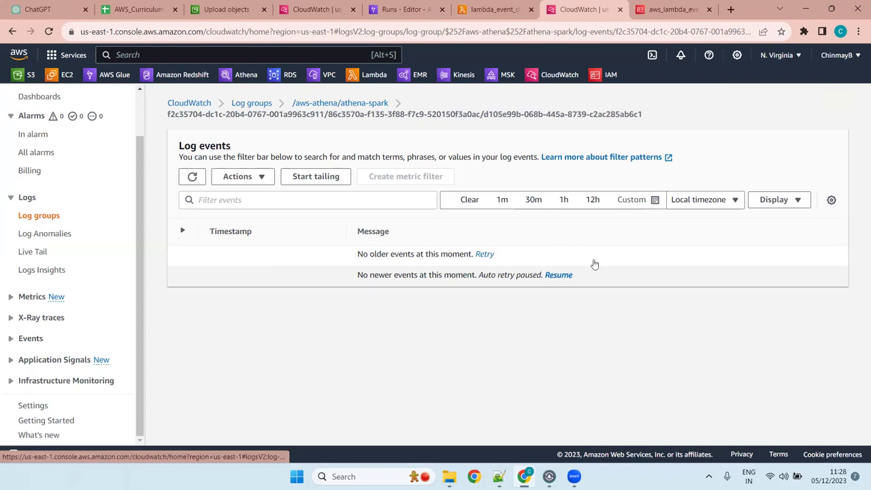
pyautogui.click(558, 276)
pyautogui.click(484, 254)
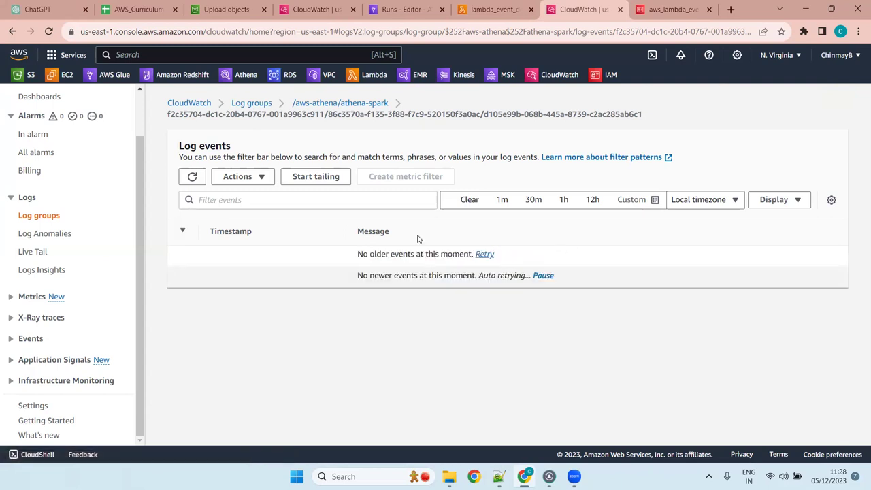
# Return to the log groups and open the most recent log stream of /aws-glue/jobs/output
pyautogui.click(254, 104)
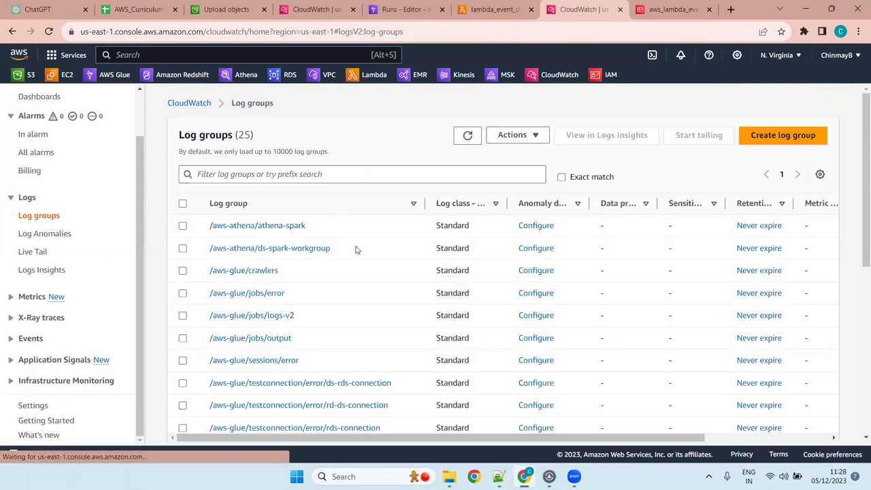
pyautogui.scroll(-3, 288, 286)
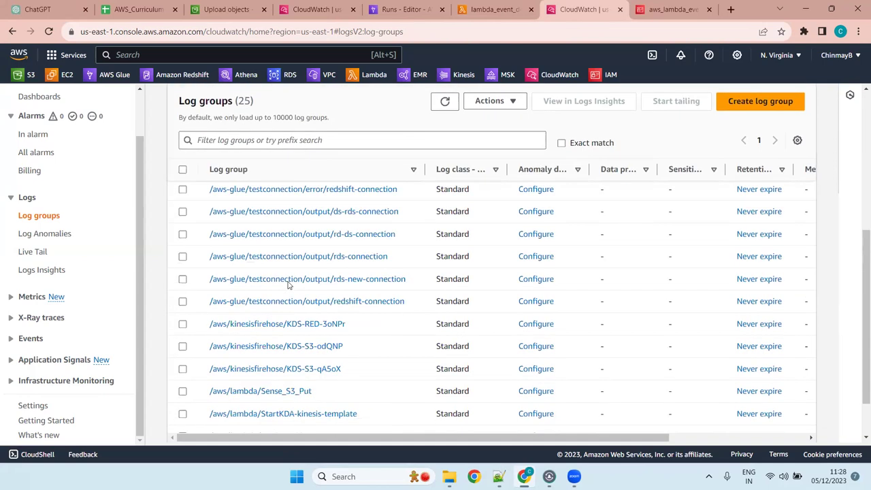
pyautogui.scroll(3, 288, 286)
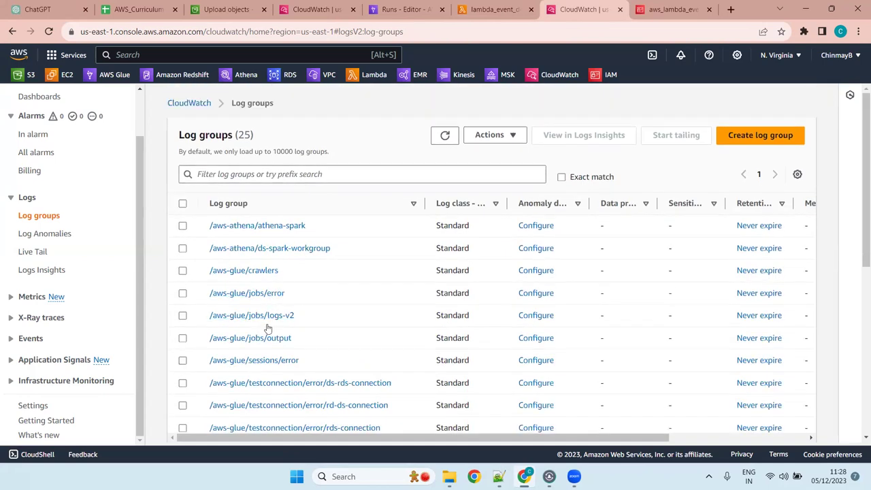
pyautogui.click(274, 339)
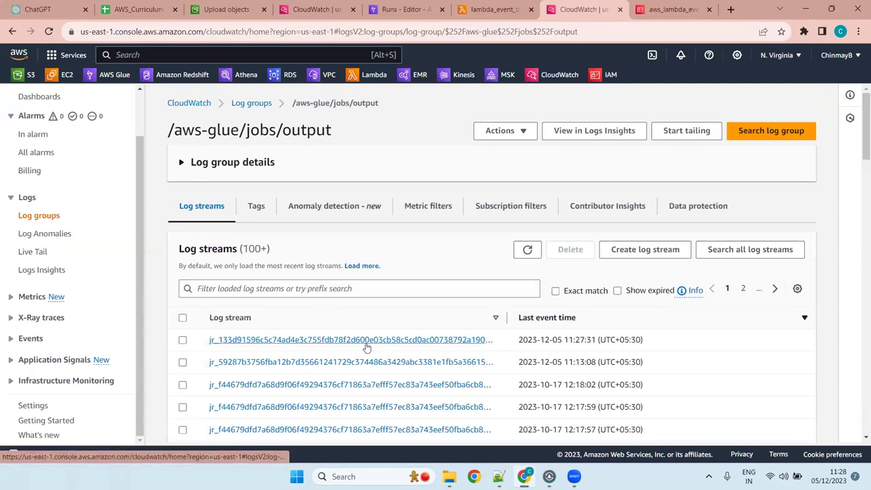
pyautogui.click(366, 347)
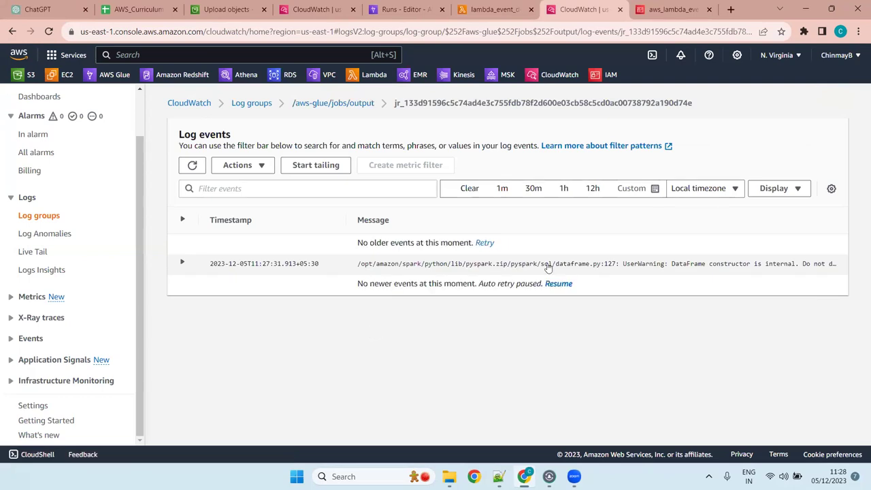
pyautogui.click(559, 284)
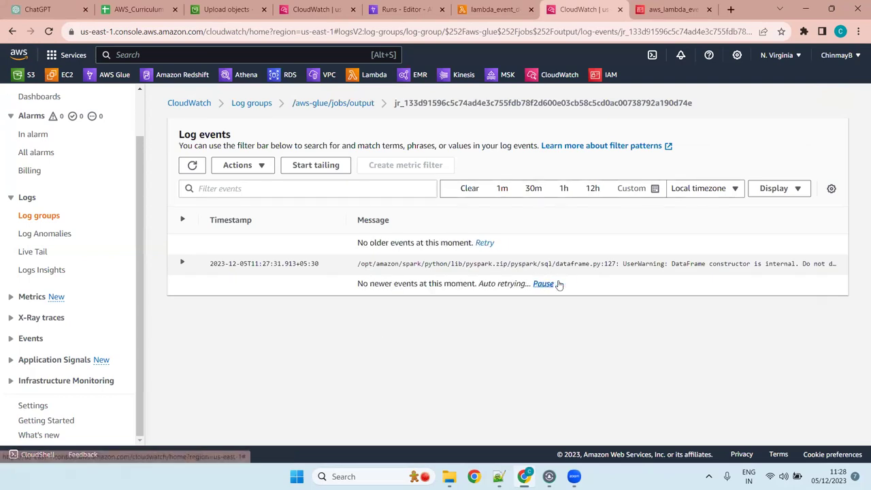
pyautogui.click(486, 243)
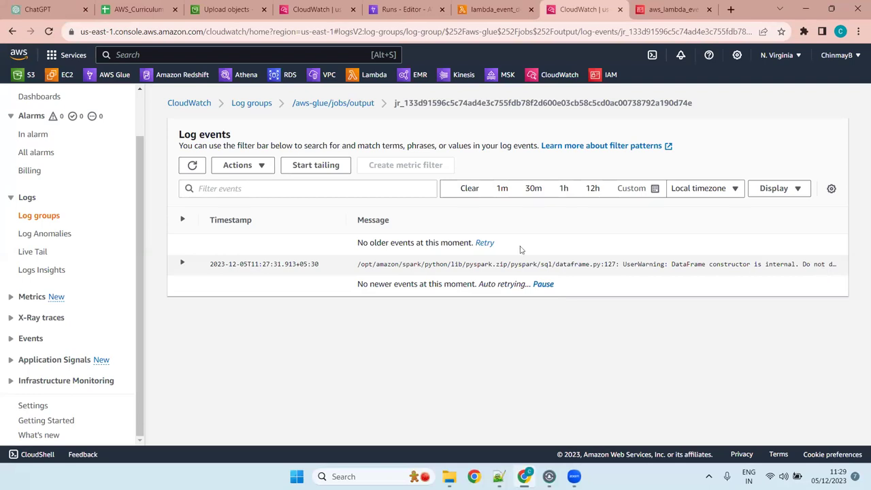
pyautogui.click(354, 106)
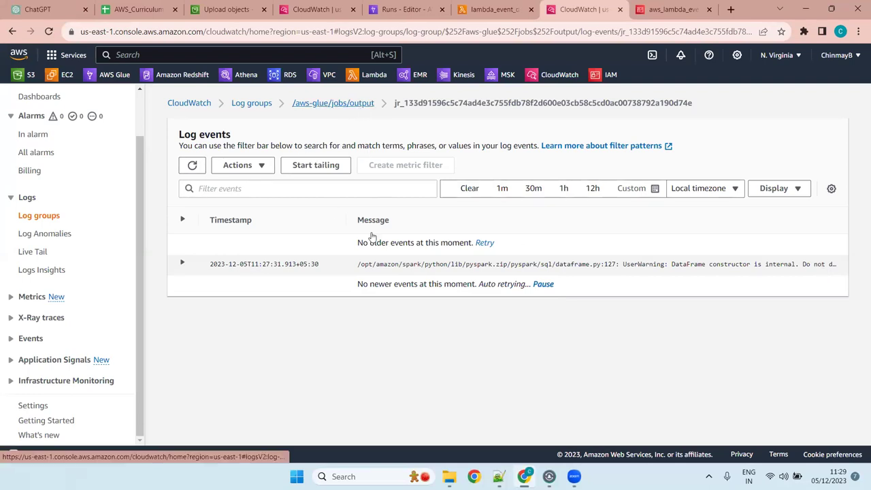
pyautogui.scroll(-5, 361, 327)
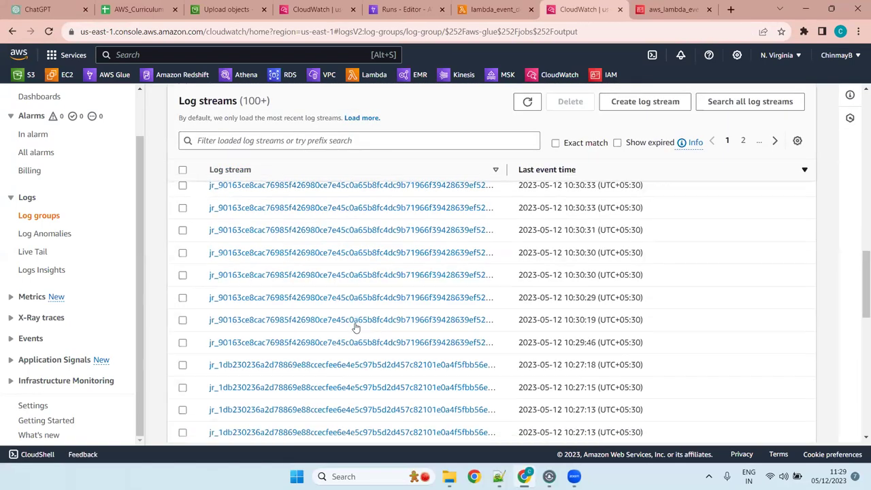
pyautogui.click(356, 324)
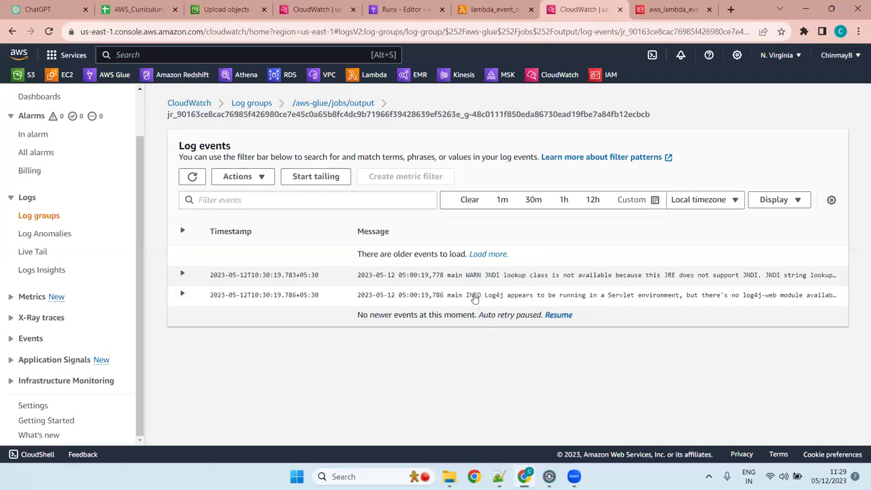
# Read the full messages of the JNDI lookup warning and the Log4j info event, collapsing each event again after reading
pyautogui.click(182, 274)
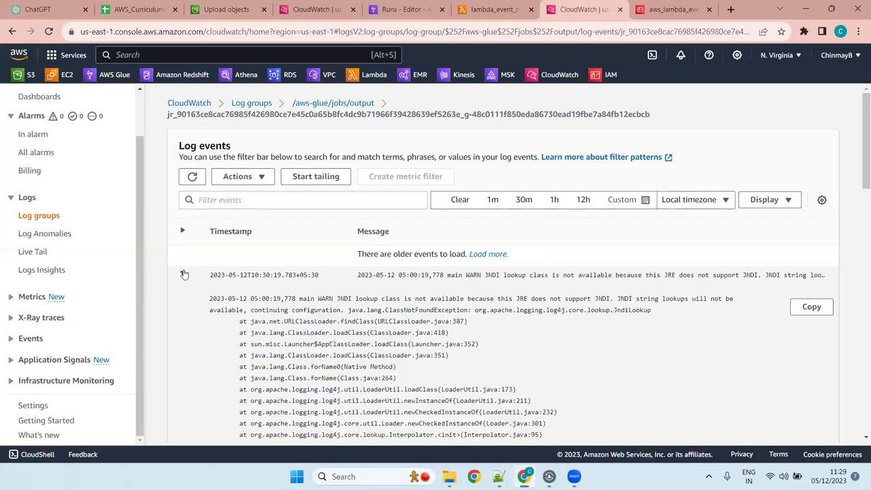
pyautogui.scroll(-4, 376, 299)
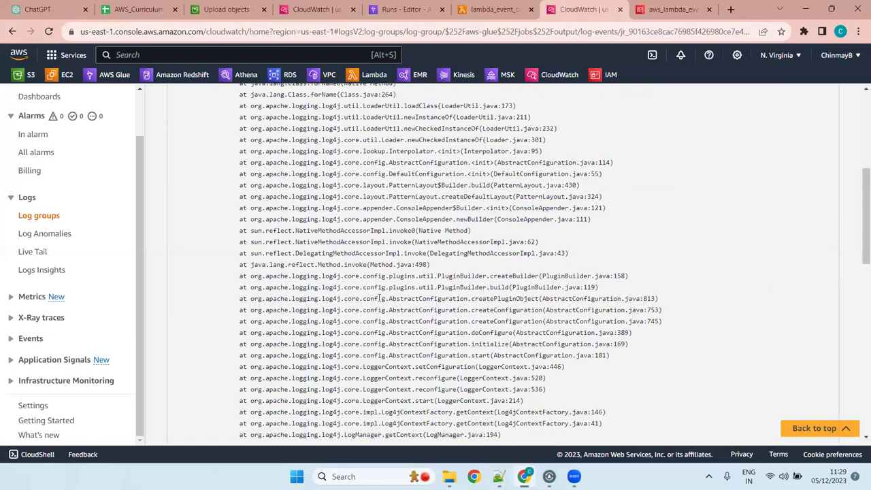
pyautogui.scroll(4, 378, 298)
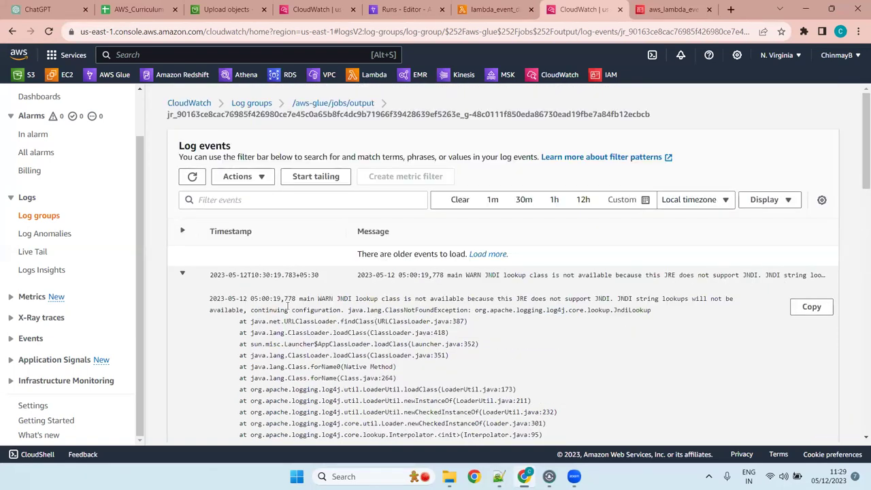
pyautogui.click(183, 273)
pyautogui.click(183, 294)
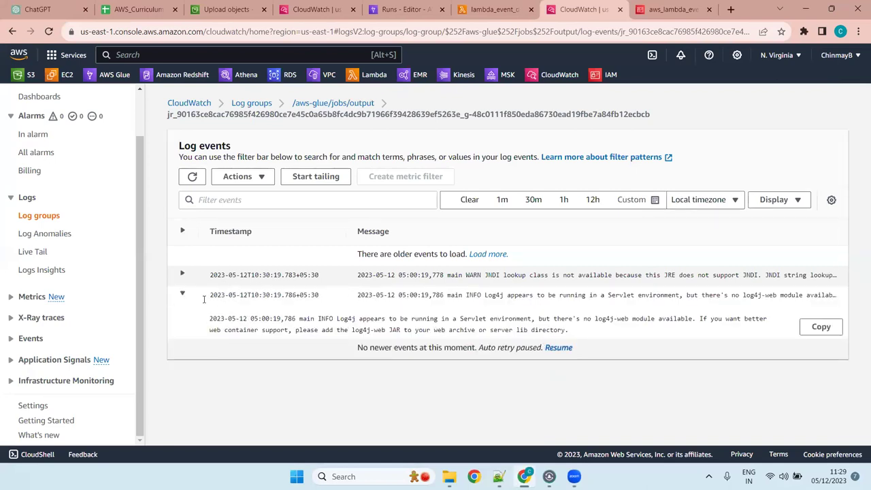
pyautogui.click(183, 294)
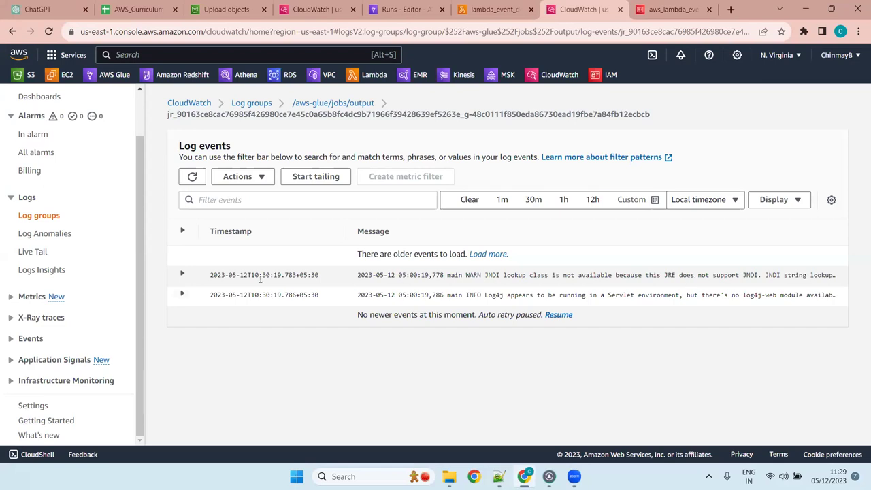
pyautogui.click(183, 274)
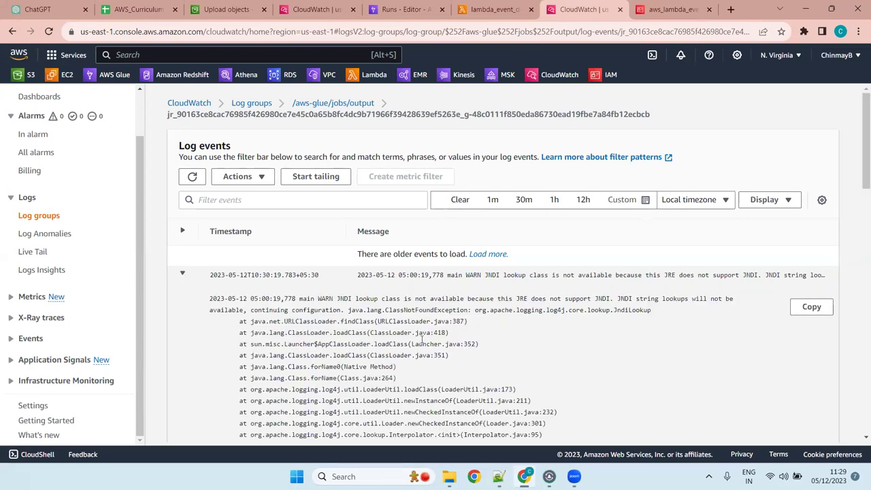
pyautogui.scroll(-15, 429, 296)
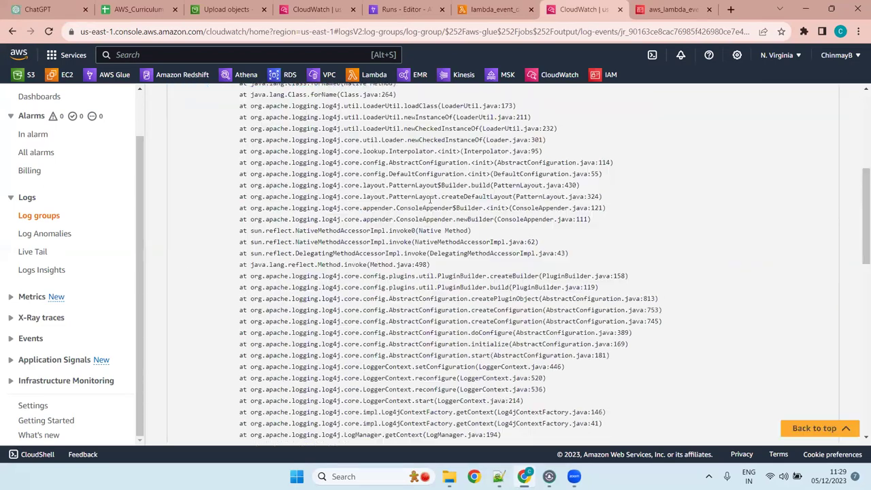
pyautogui.scroll(15, 488, 322)
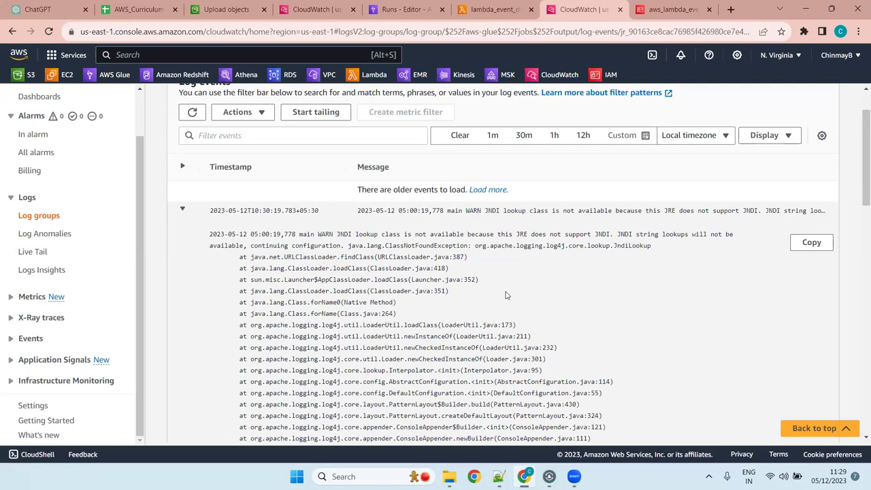
pyautogui.click(188, 214)
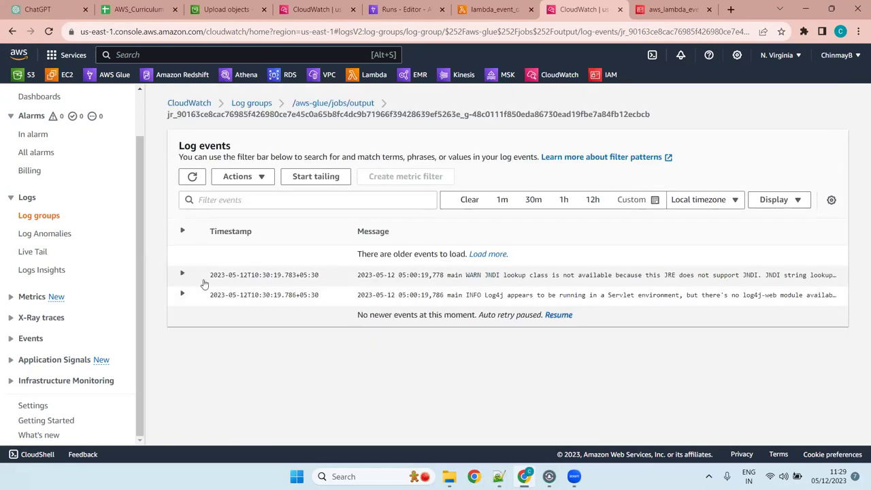
pyautogui.click(195, 300)
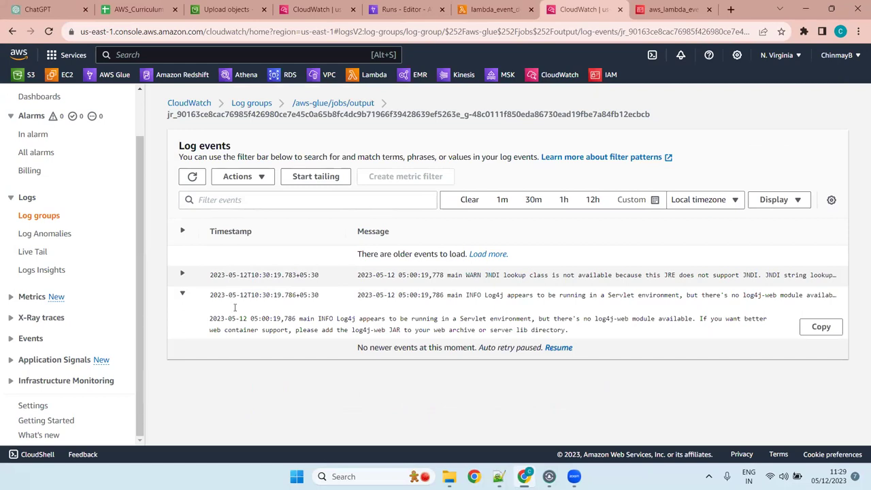
pyautogui.click(195, 295)
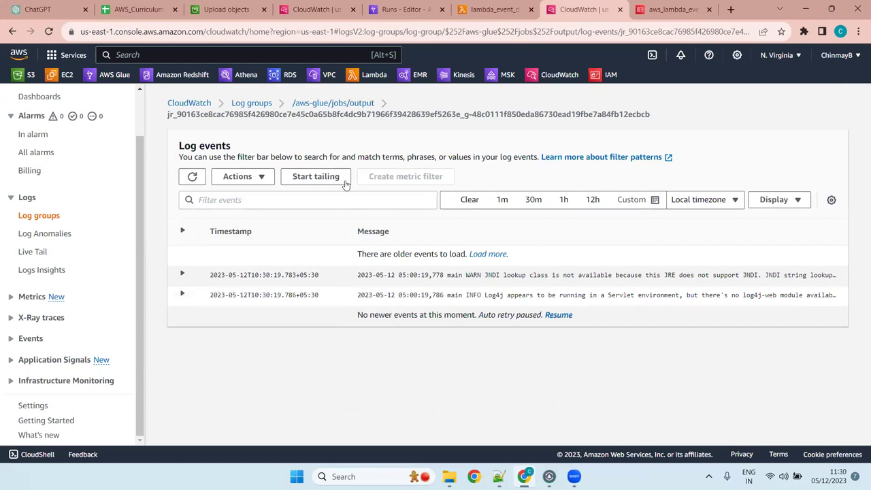
# Return to the log groups and open the 26-October-2023-7-18-AM-UTC stream of /aws-glue/testconnection/output/rd-ds-connection
pyautogui.click(252, 103)
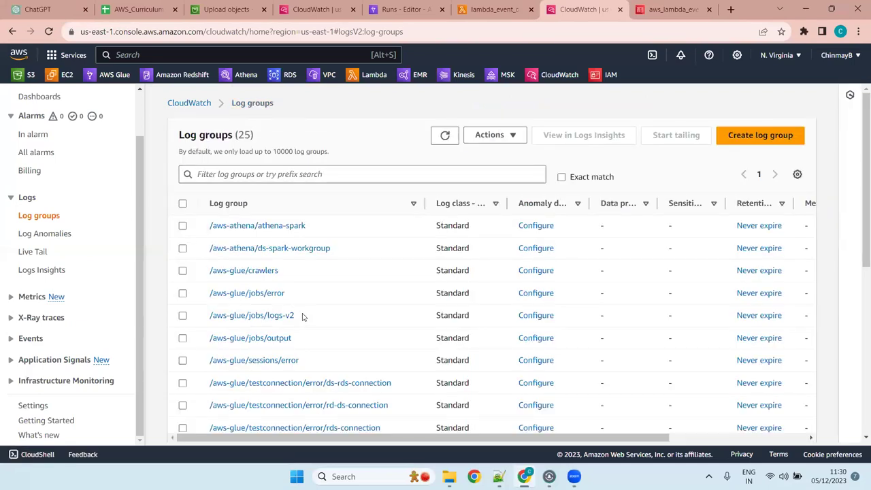
pyautogui.scroll(-4, 344, 383)
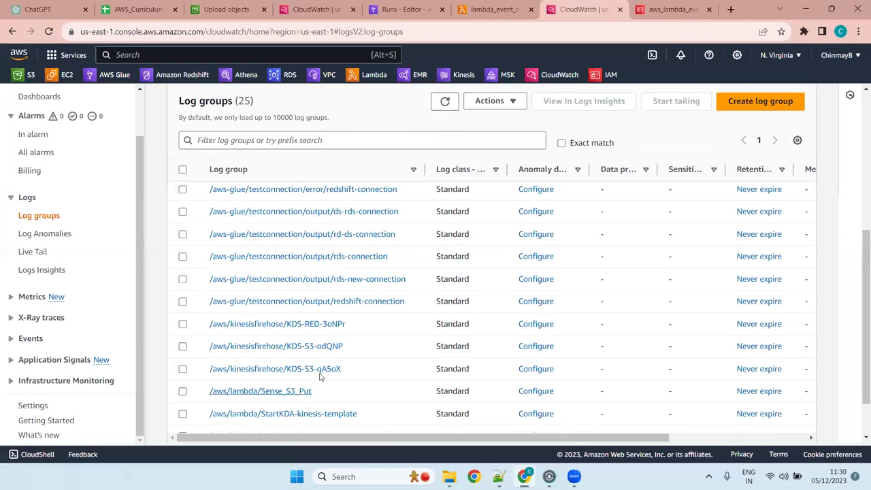
pyautogui.click(336, 234)
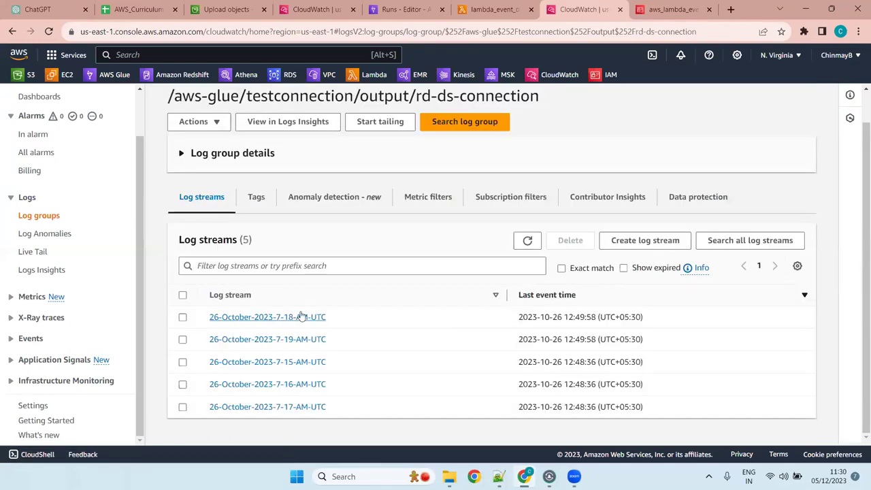
pyautogui.click(301, 316)
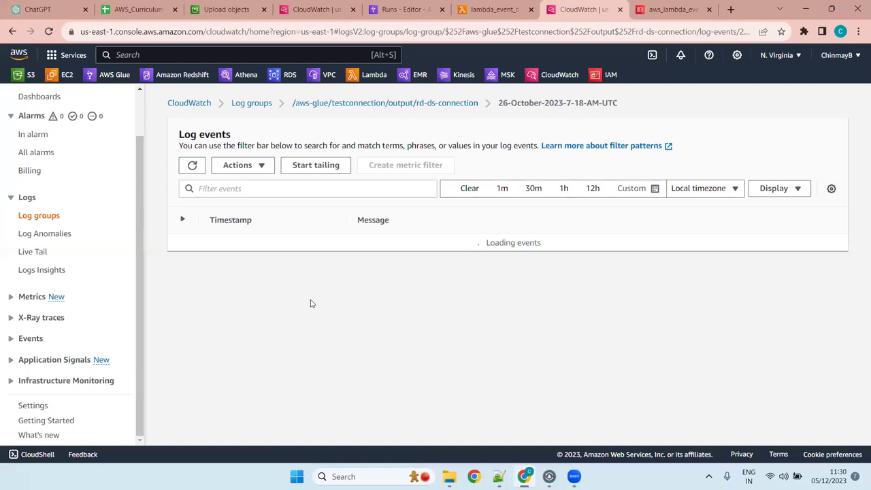
# Expand and collapse the first, second and driver properties log events, and highlight the message about connecting with SSL host matching
pyautogui.scroll(5, 446, 246)
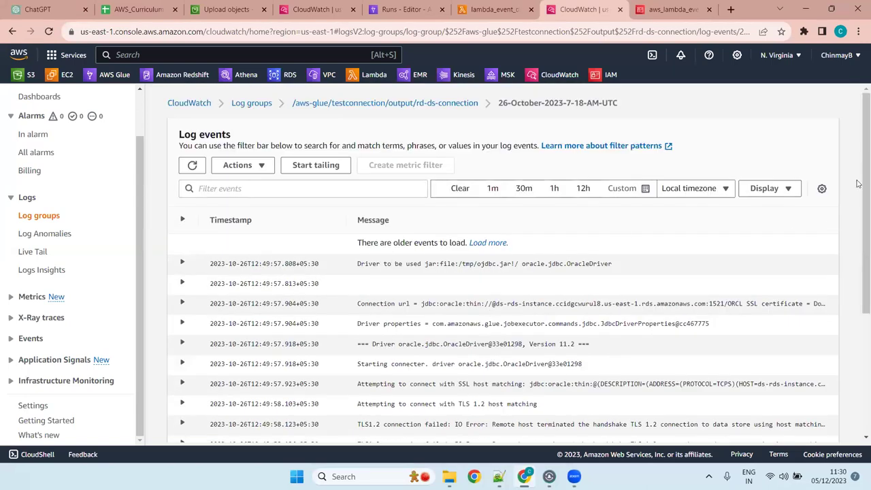
pyautogui.scroll(-1, 858, 198)
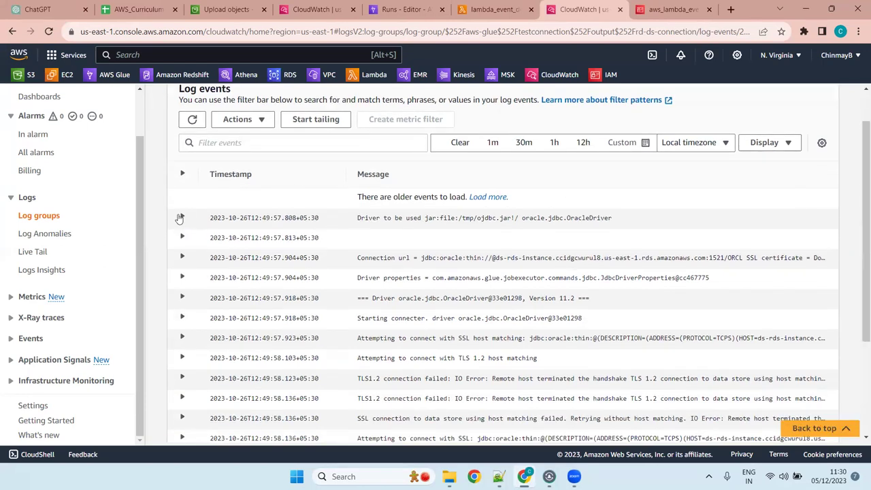
pyautogui.click(183, 217)
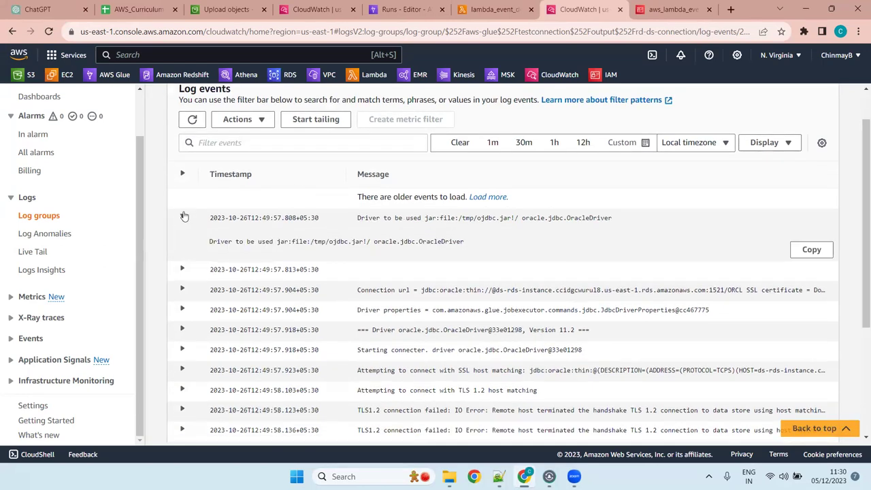
pyautogui.click(182, 216)
pyautogui.click(183, 238)
pyautogui.click(184, 238)
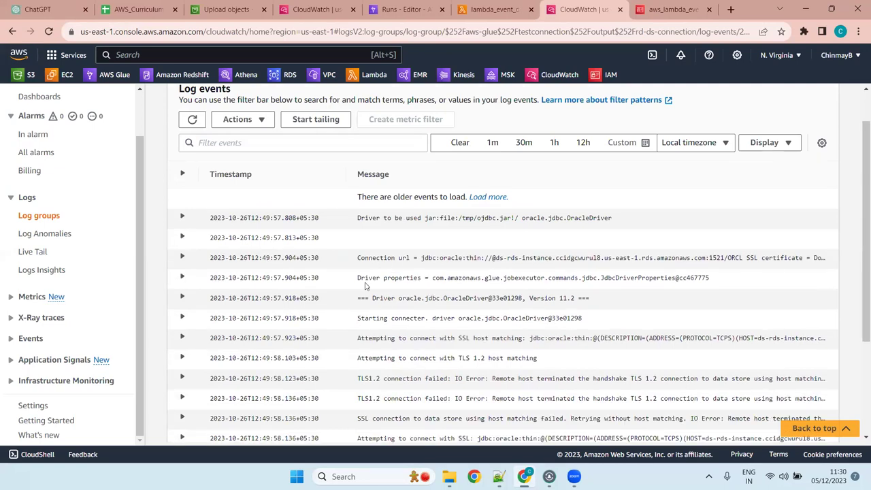
pyautogui.click(183, 278)
pyautogui.click(183, 278)
pyautogui.moveTo(860, 242); pyautogui.dragTo(858, 350)
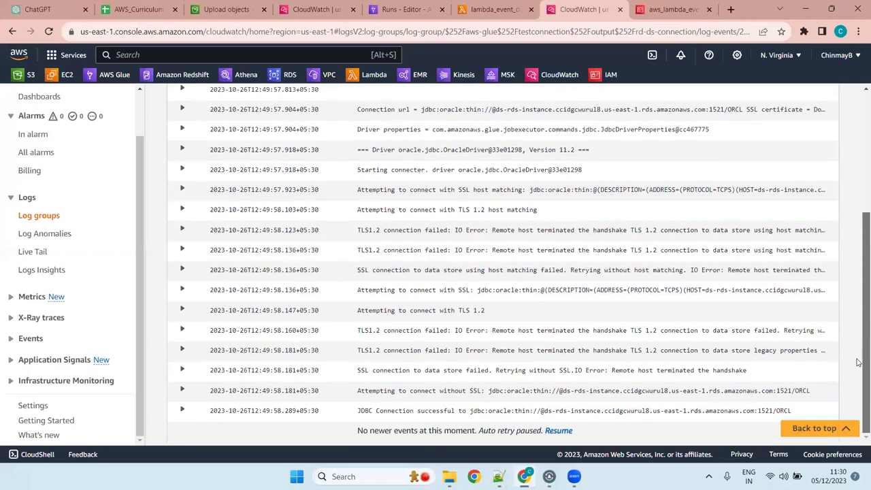
pyautogui.moveTo(356, 189); pyautogui.dragTo(831, 193)
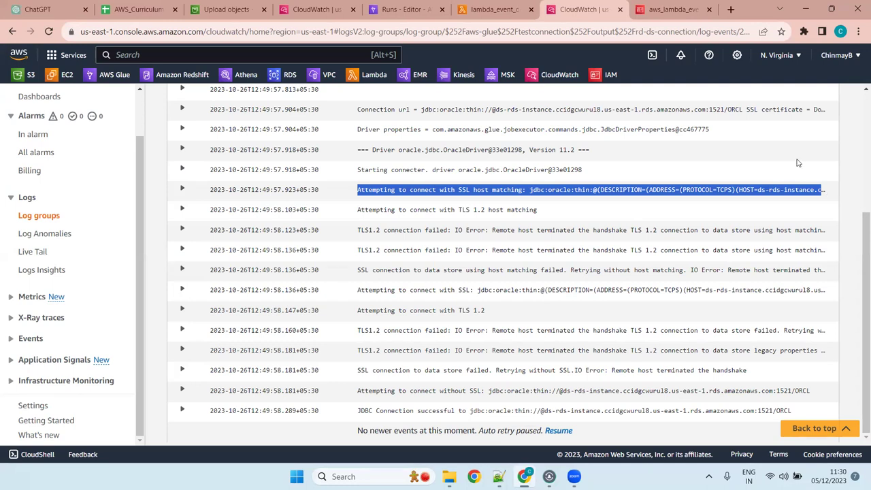
# Return to the list of all log groups and refresh it
pyautogui.scroll(5, 422, 173)
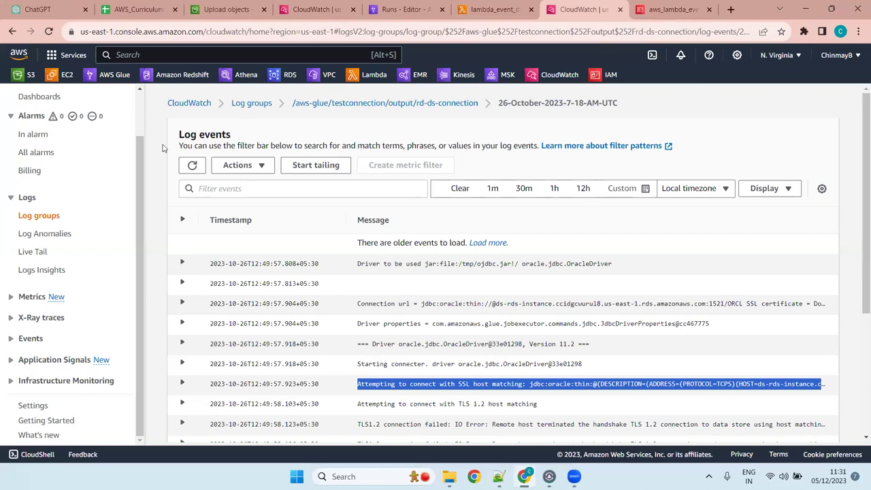
pyautogui.click(44, 216)
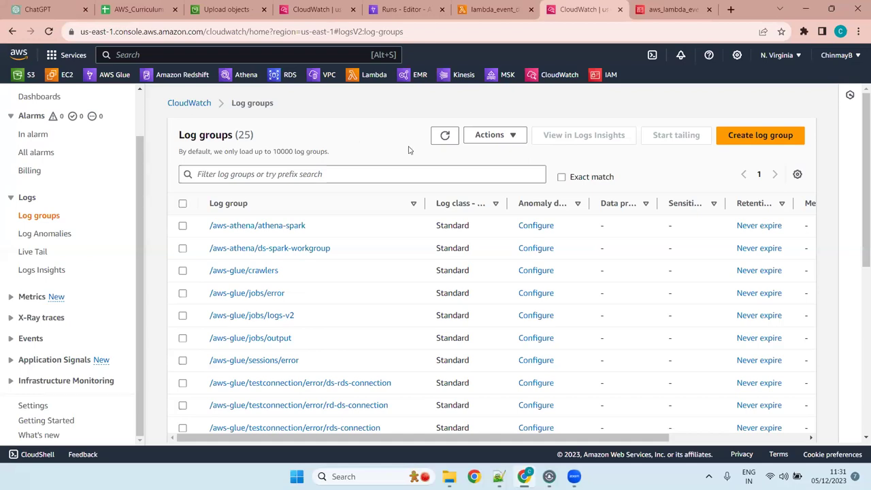
pyautogui.click(444, 139)
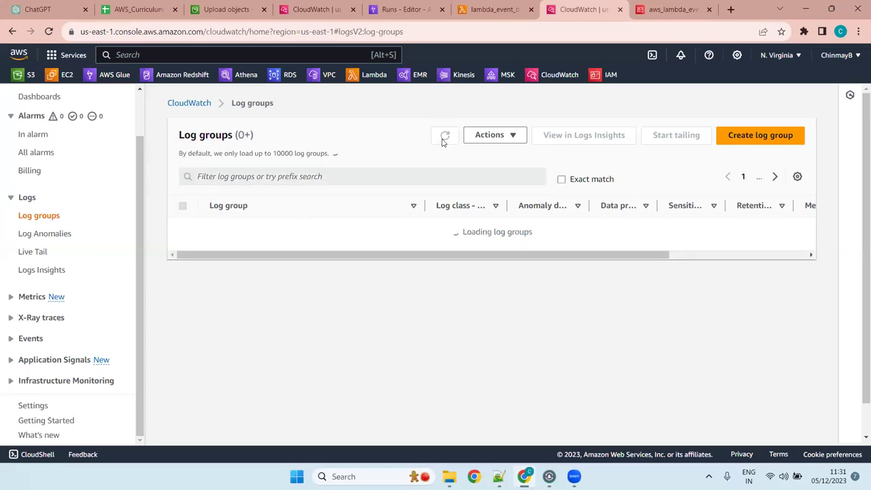
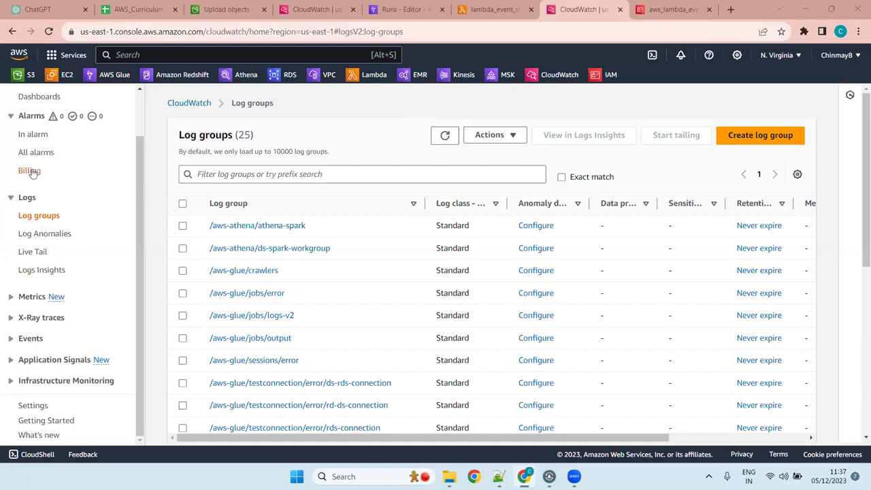
# Collapse and re-expand the Alarms section, and view all alarms followed by only those in alarm state
pyautogui.click(11, 116)
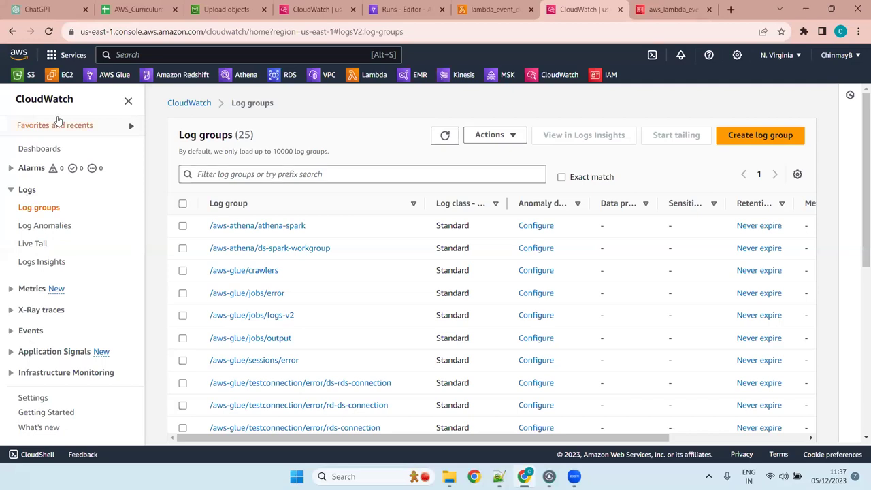
pyautogui.click(11, 168)
pyautogui.click(40, 205)
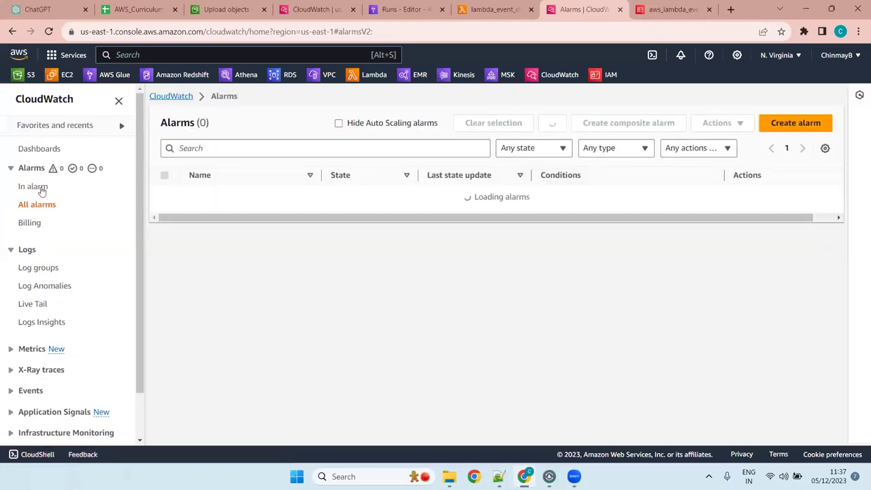
pyautogui.click(41, 188)
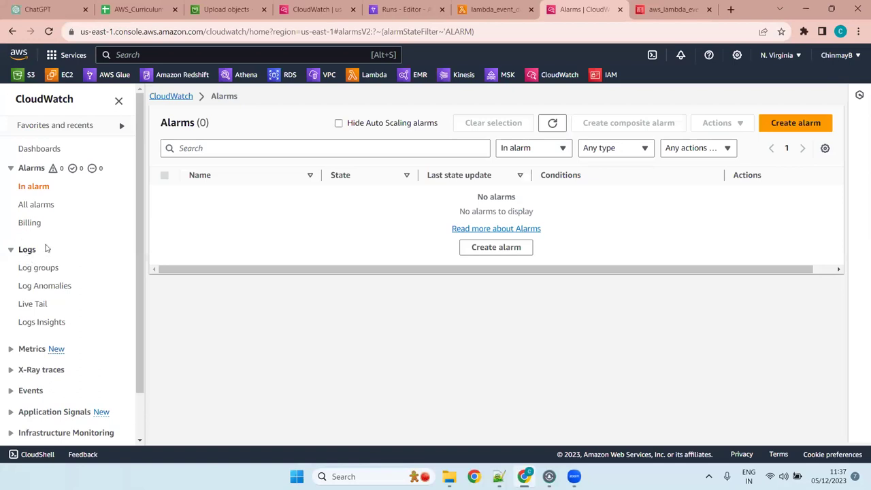
# Look through the CloudWatch navigation by expanding and collapsing the Events, X-Ray traces and Metrics sections
pyautogui.scroll(-1, 55, 239)
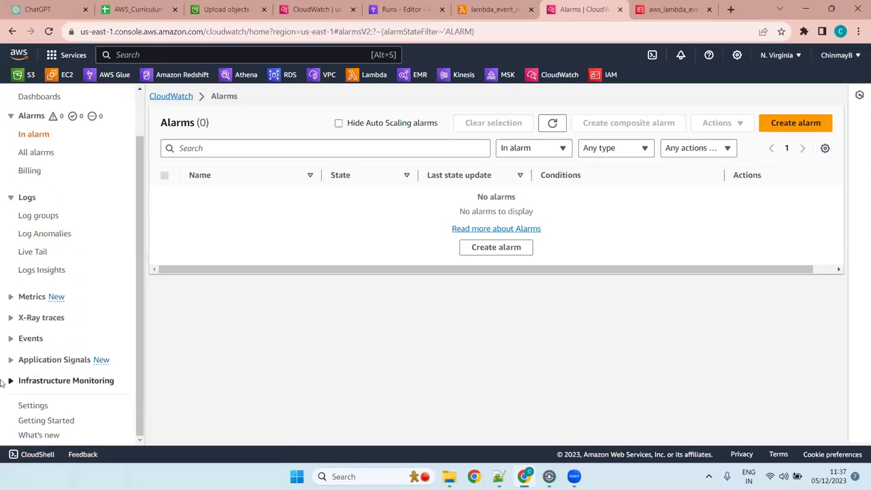
pyautogui.click(10, 339)
pyautogui.click(10, 339)
pyautogui.click(11, 318)
pyautogui.click(12, 317)
pyautogui.click(10, 297)
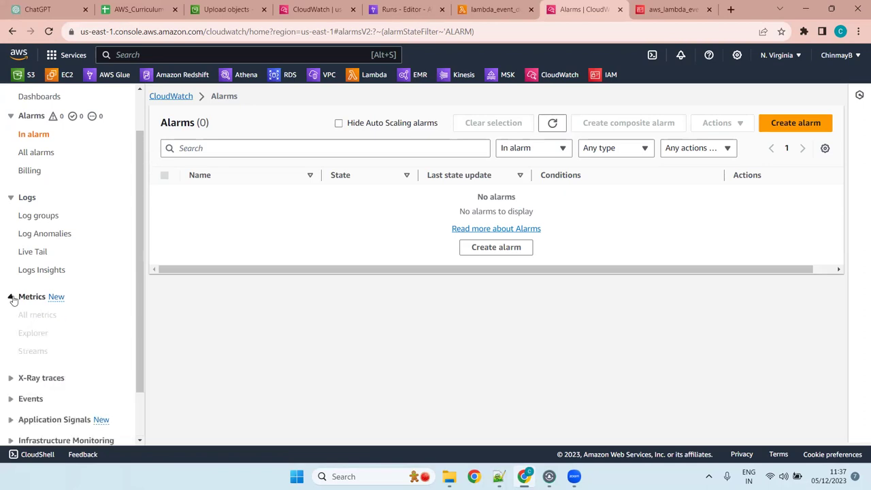
pyautogui.click(11, 297)
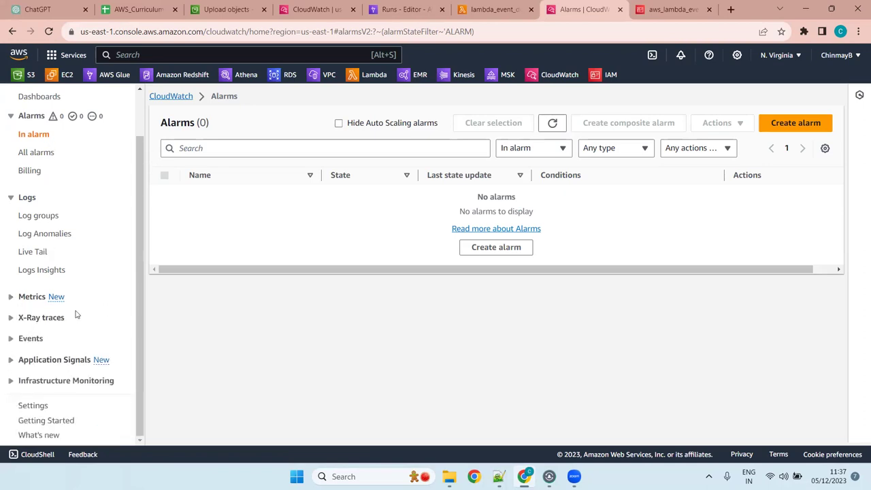
pyautogui.scroll(2, 51, 150)
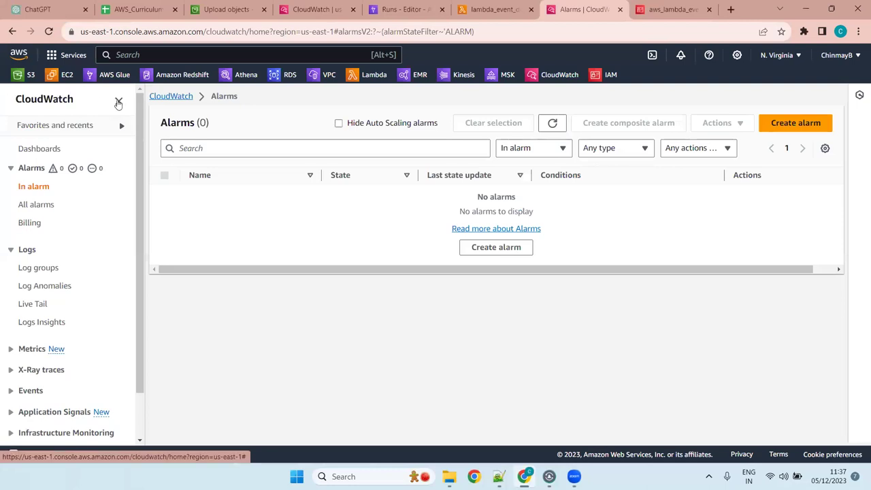